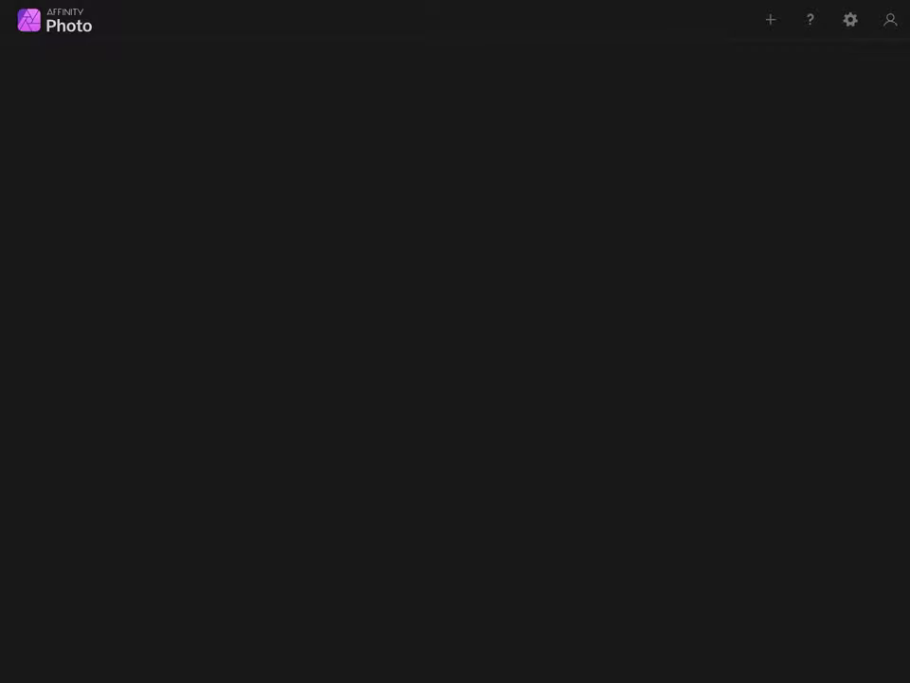
Start a new document in pixel units with a width of 3120 px
{"action": "left_click", "coordinate": [770, 19]}
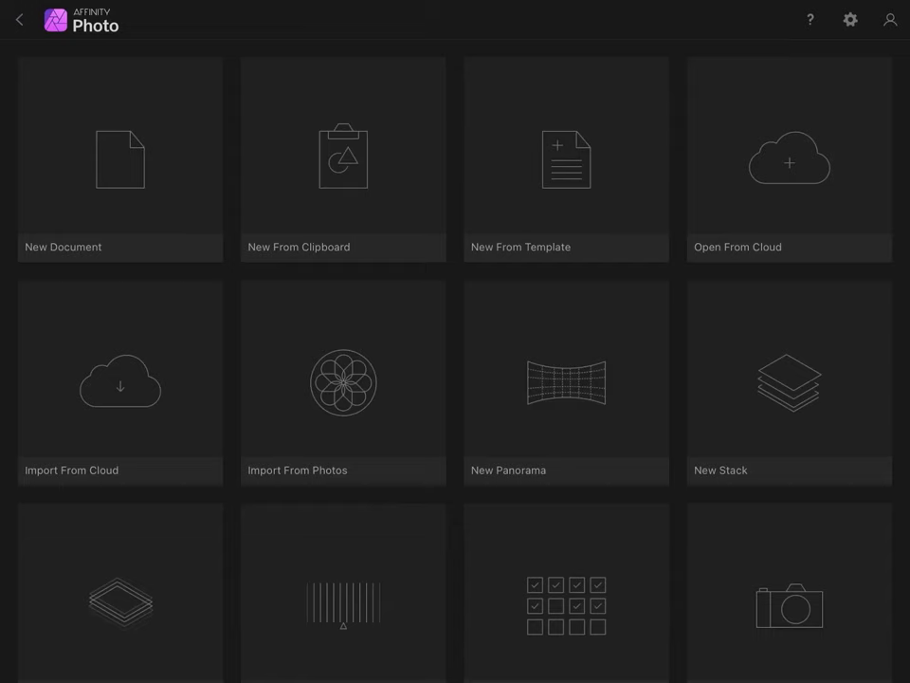
{"action": "left_click", "coordinate": [120, 160]}
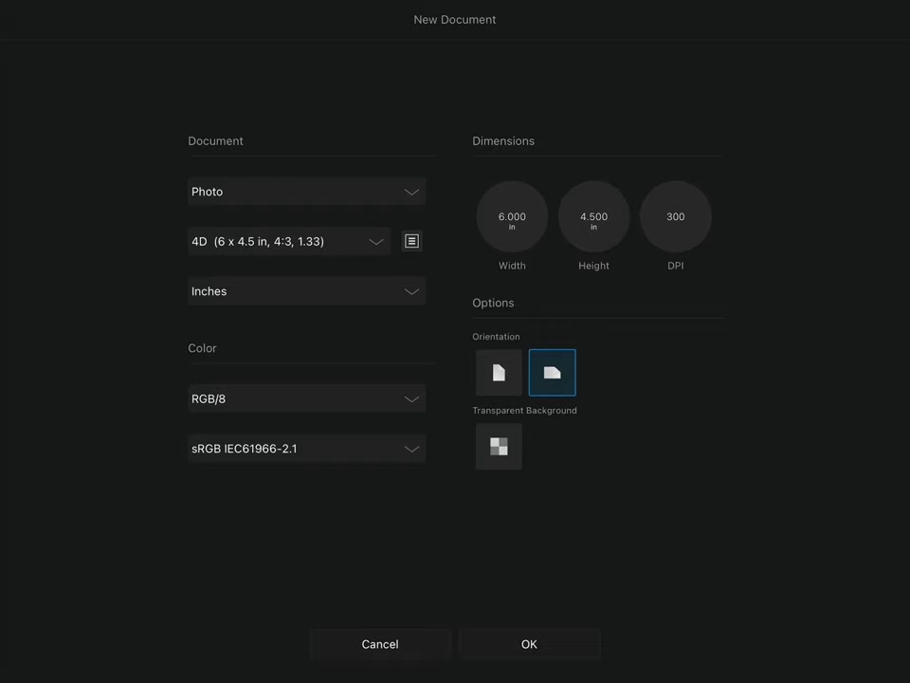
{"action": "left_click", "coordinate": [399, 291]}
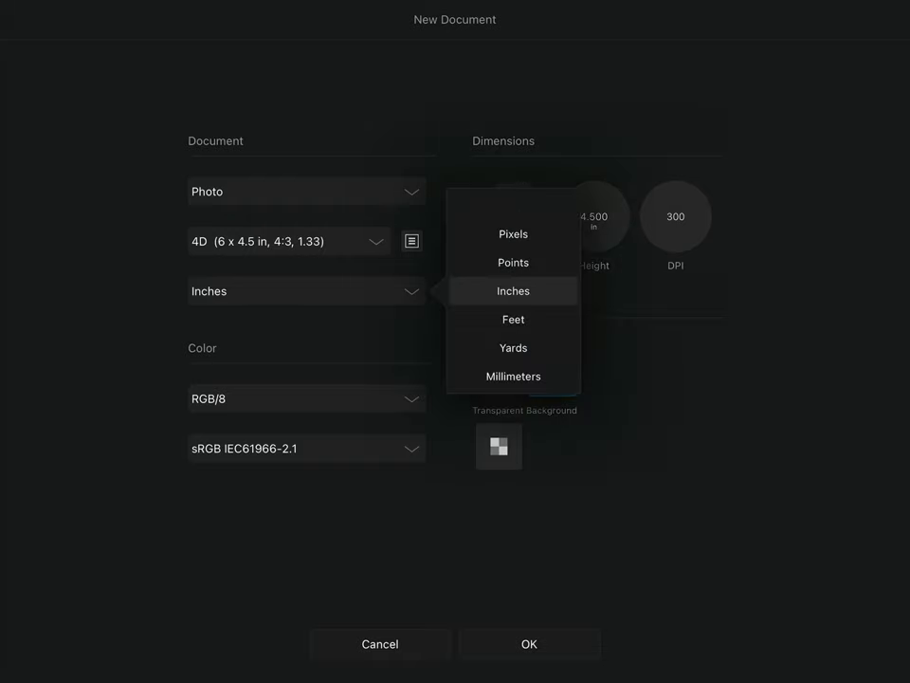
{"action": "left_click", "coordinate": [513, 233]}
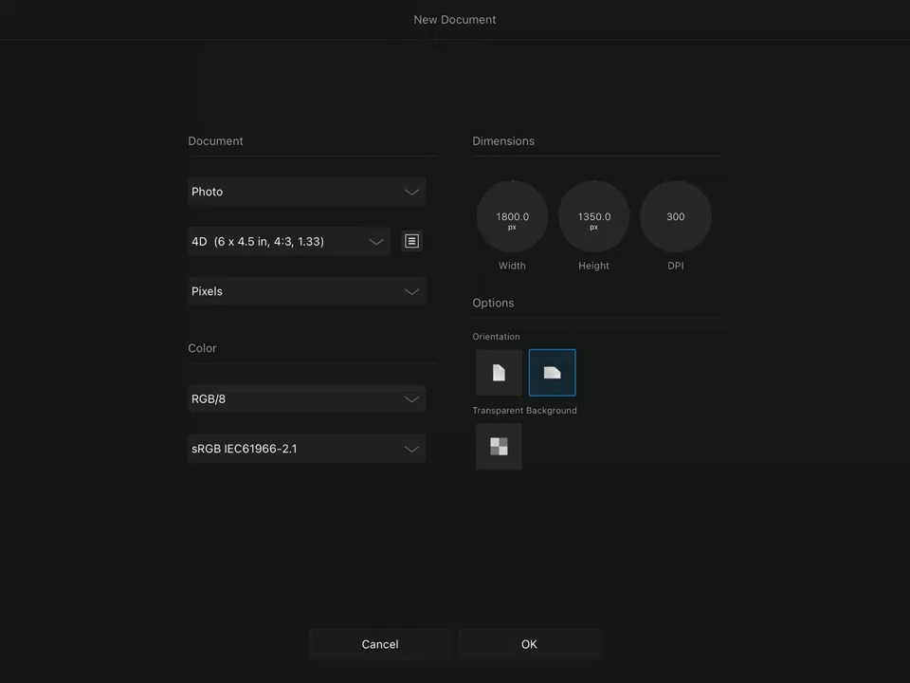
{"action": "left_click", "coordinate": [512, 217]}
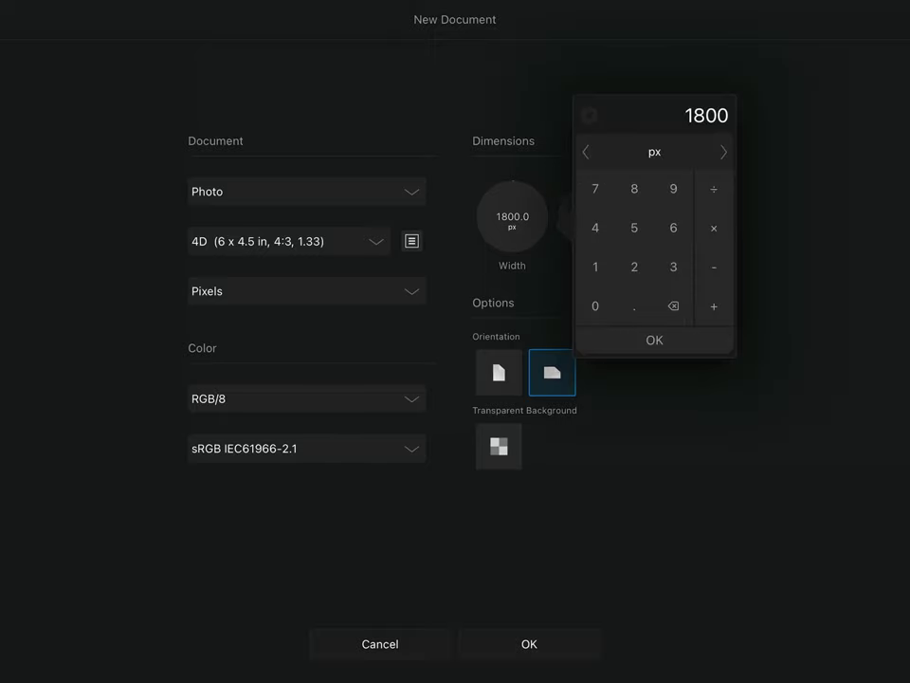
{"action": "type", "text": "312"}
{"action": "type", "text": "0"}
{"action": "key", "text": "Return"}
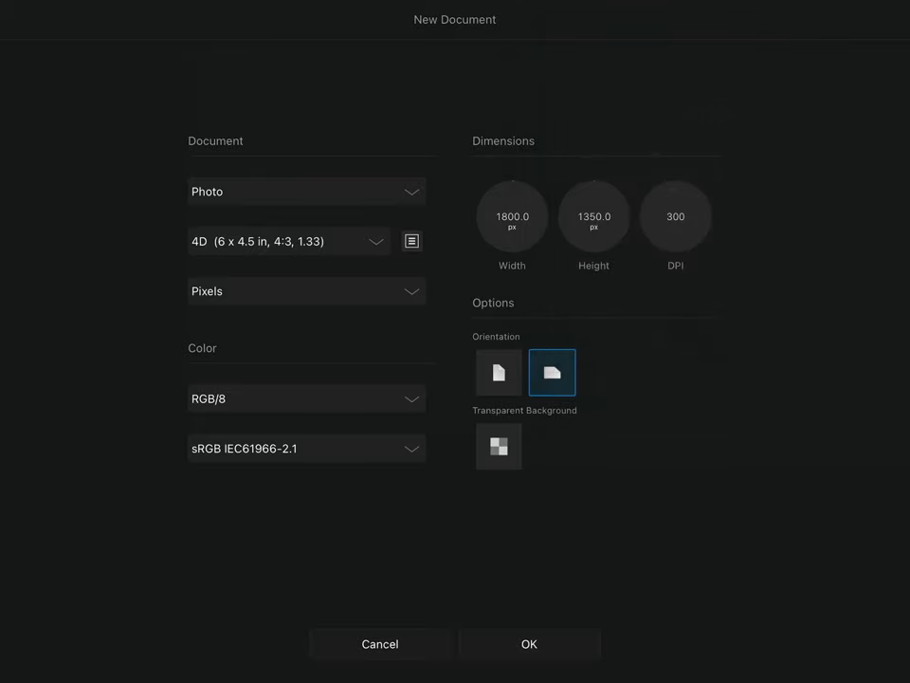
Set the height to 1440 px, enable a transparent background, and create the document
{"action": "left_click", "coordinate": [593, 216]}
{"action": "type", "text": "1"}
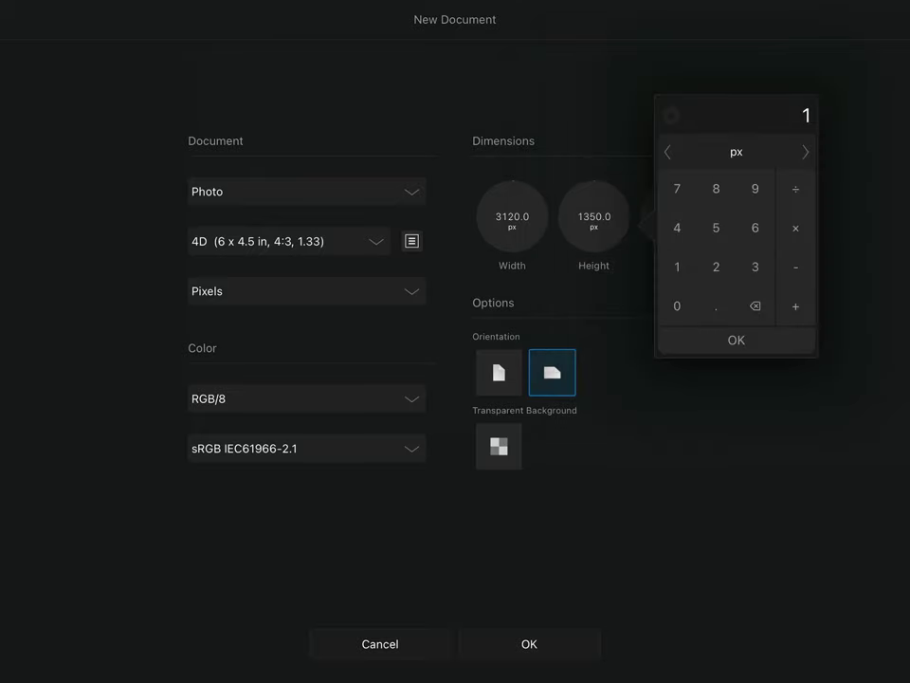
{"action": "type", "text": "44"}
{"action": "left_click", "coordinate": [677, 305]}
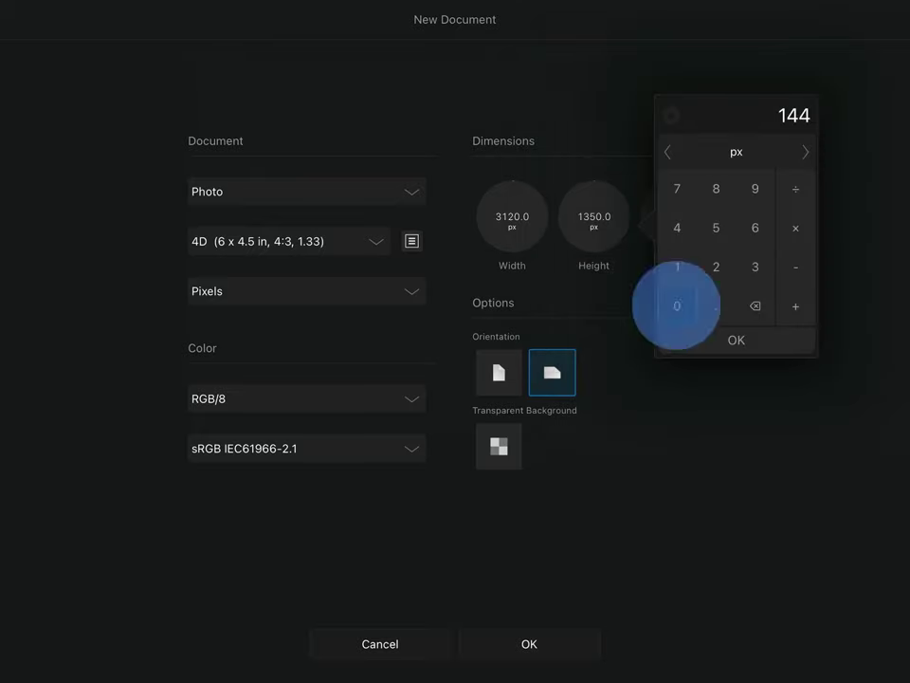
{"action": "key", "text": "Return"}
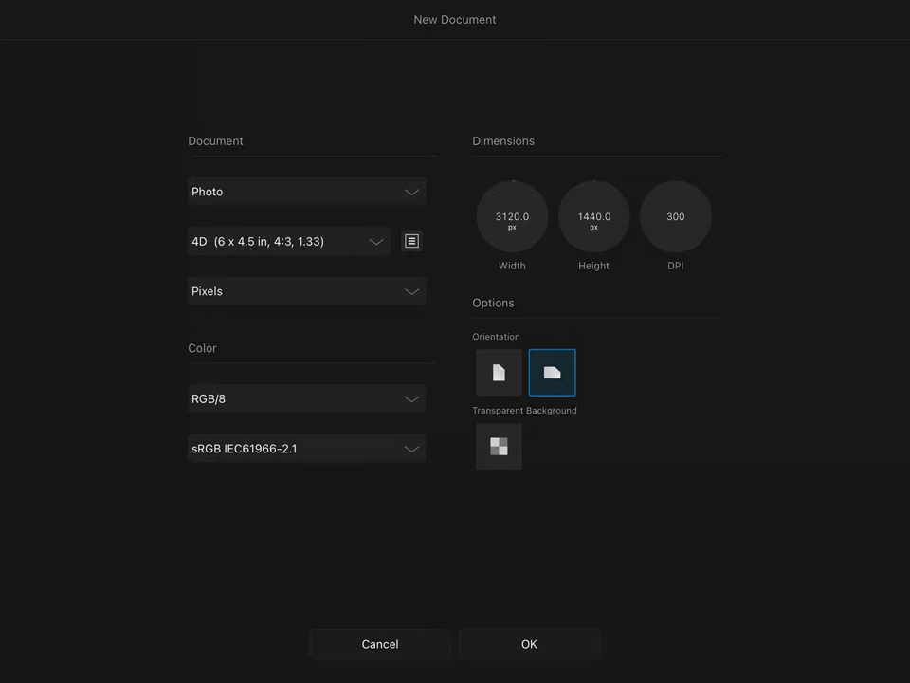
{"action": "left_click", "coordinate": [499, 446]}
{"action": "key", "text": "Return"}
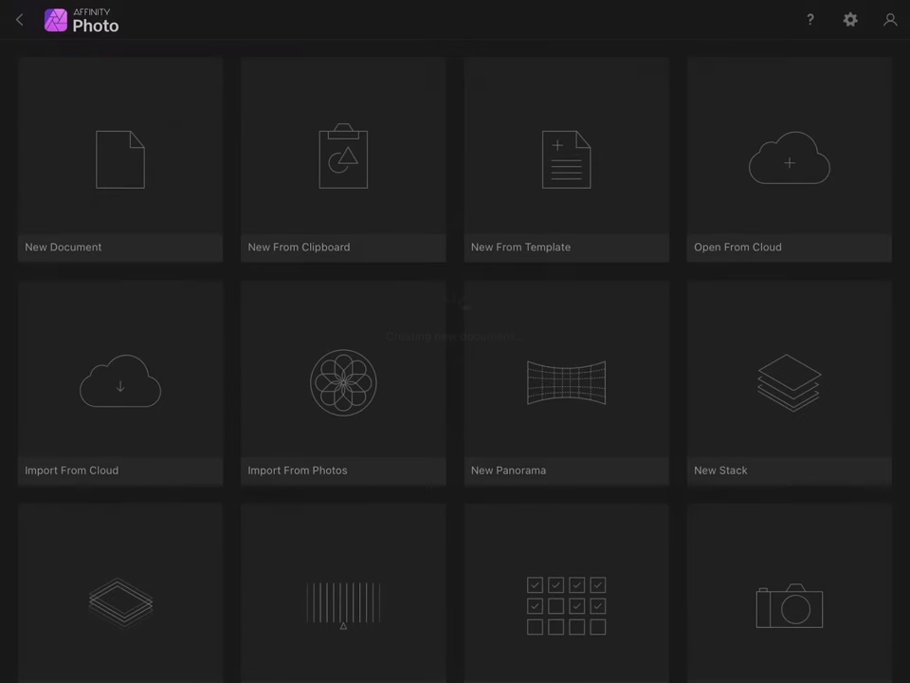
Drag two mech photos from the Photos library onto the canvas
{"action": "scroll", "coordinate": [565, 317], "scroll_direction": "down", "scroll_amount": 2}
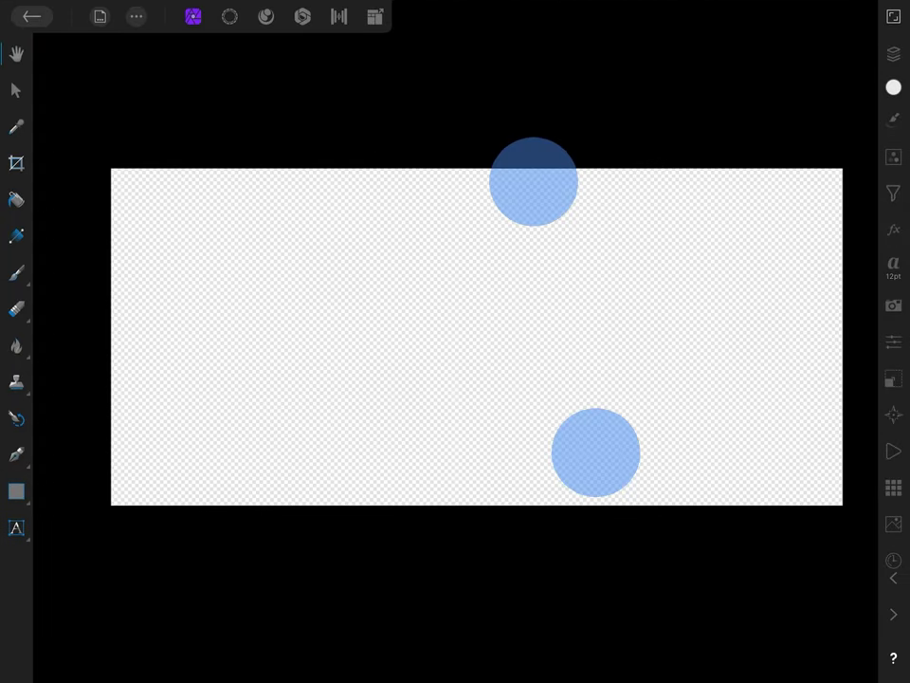
{"action": "scroll", "coordinate": [481, 335], "scroll_direction": "down", "scroll_amount": 1}
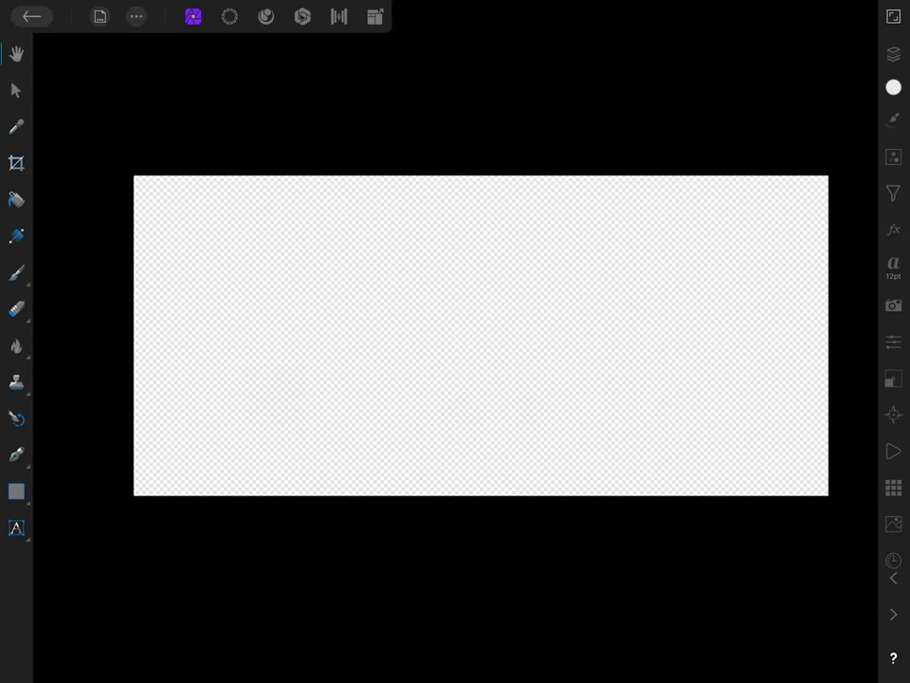
{"action": "left_click_drag", "start_coordinate": [896, 366], "coordinate": [835, 366]}
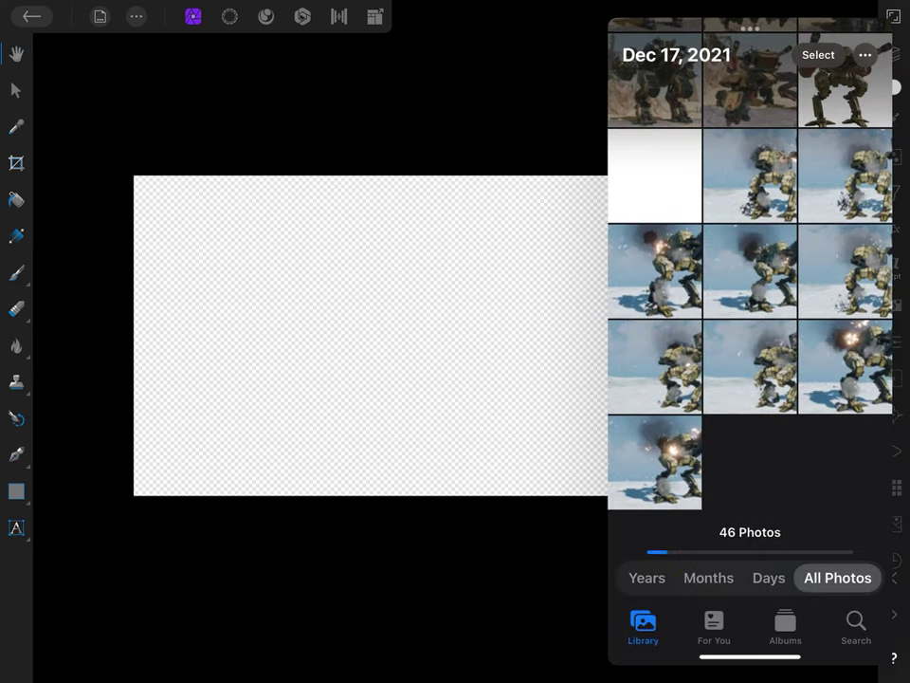
{"action": "scroll", "coordinate": [749, 313], "scroll_direction": "up", "scroll_amount": 1}
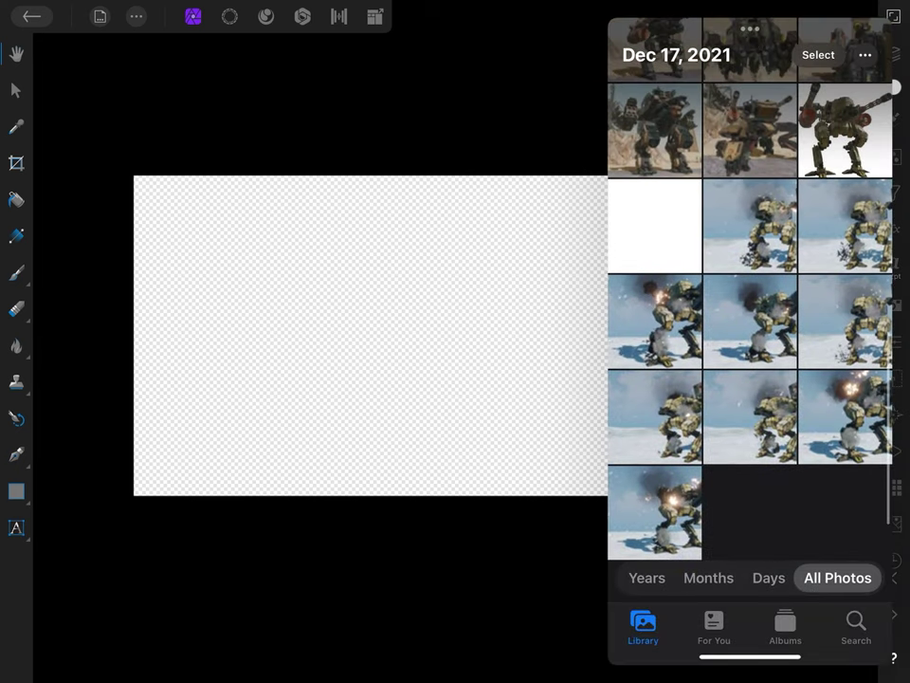
{"action": "left_click_drag", "start_coordinate": [749, 227], "coordinate": [438, 346]}
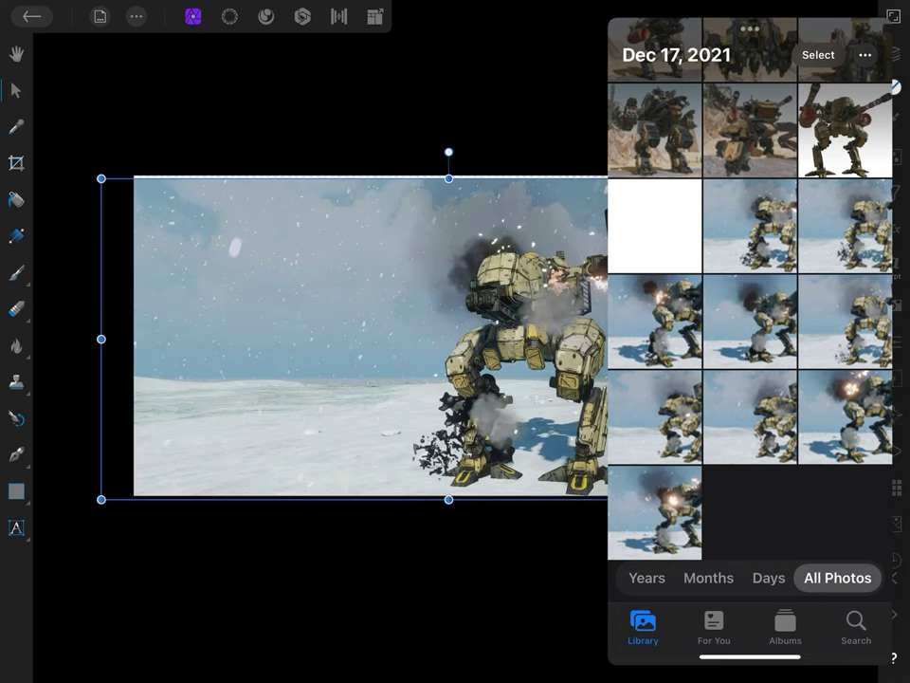
{"action": "left_click_drag", "start_coordinate": [749, 237], "coordinate": [341, 266]}
{"action": "left_click_drag", "start_coordinate": [749, 285], "coordinate": [901, 284]}
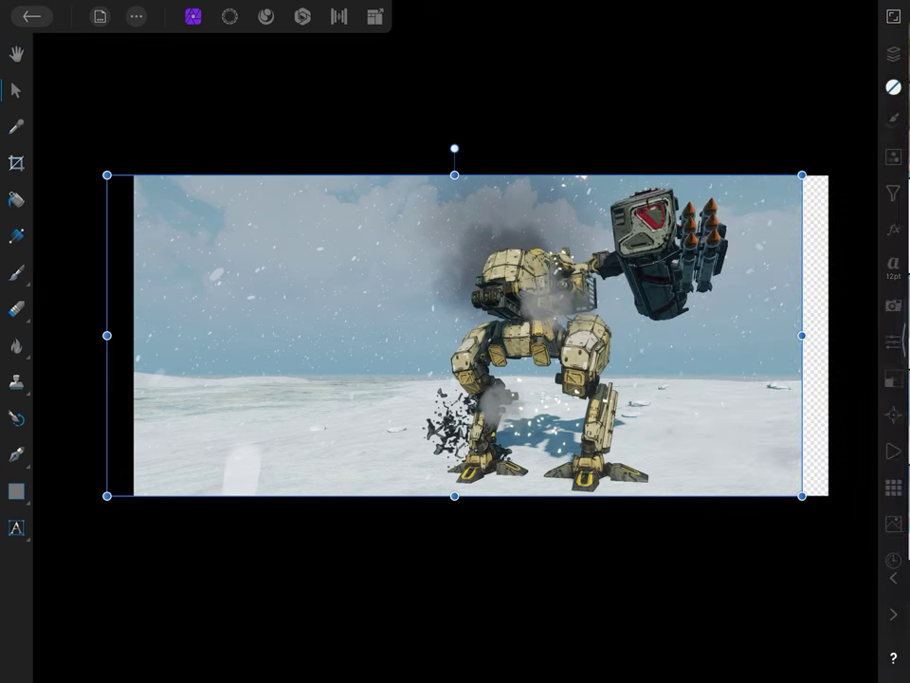
Move IMG_1009jpeg above IMG_1010png and snap it to the canvas edges
{"action": "left_click", "coordinate": [892, 53]}
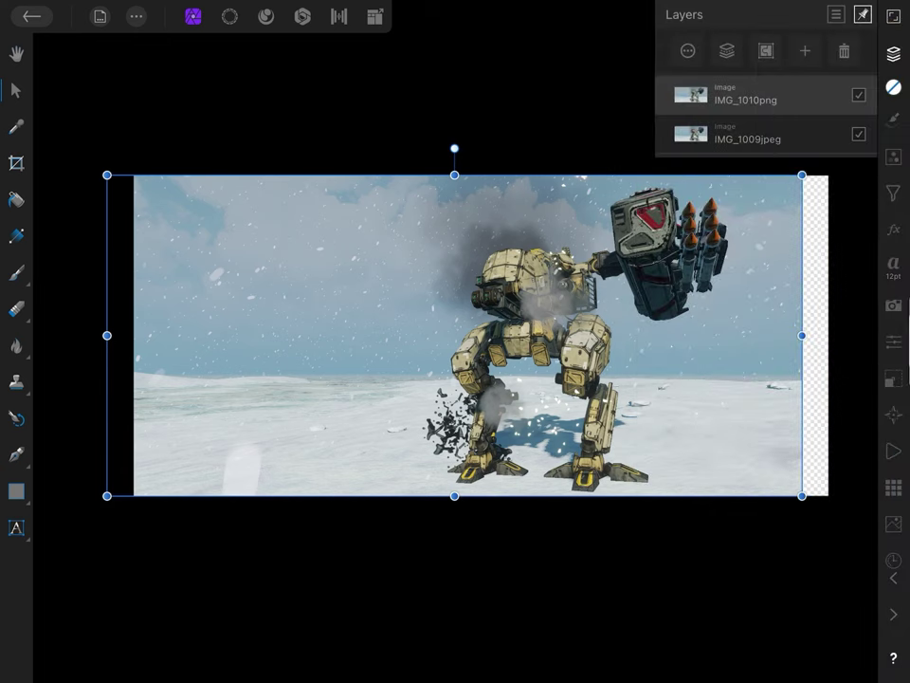
{"action": "left_click_drag", "start_coordinate": [774, 133], "coordinate": [784, 90]}
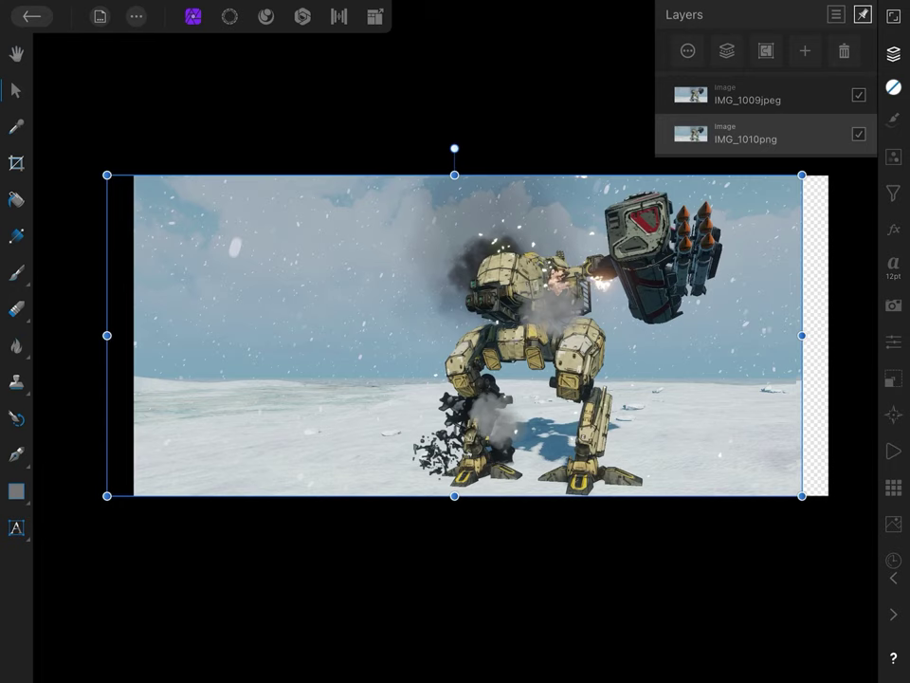
{"action": "mouse_move", "coordinate": [726, 285]}
{"action": "left_mouse_down"}
{"action": "mouse_move", "coordinate": [753, 284]}
{"action": "mouse_move", "coordinate": [741, 274]}
{"action": "left_mouse_up"}
{"action": "left_click", "coordinate": [749, 94]}
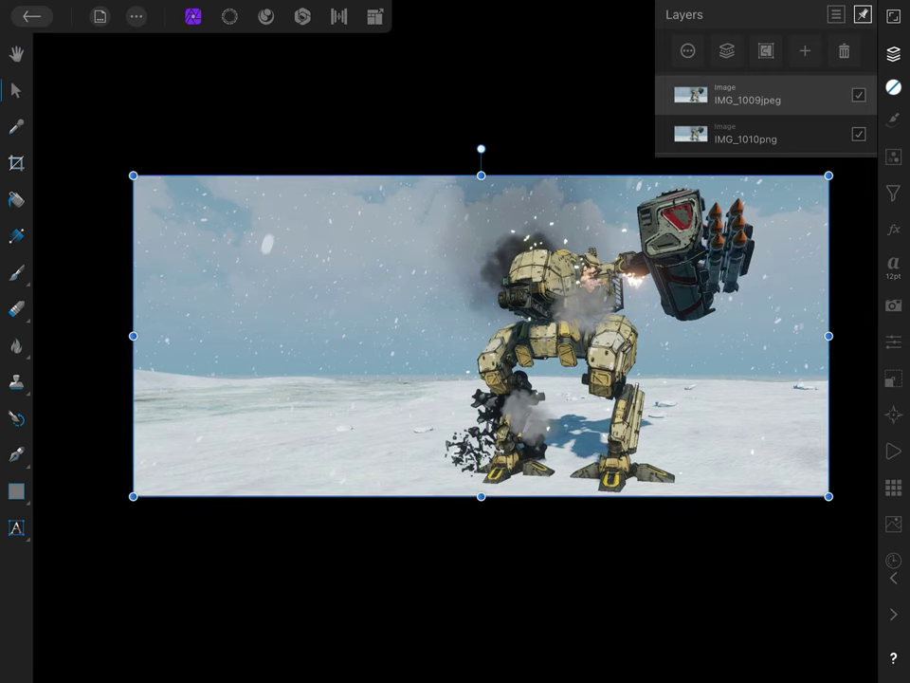
Pinch-zoom the canvas in and out to fit the whole mech image in view
{"action": "scroll", "coordinate": [653, 308], "scroll_direction": "up", "scroll_amount": 5}
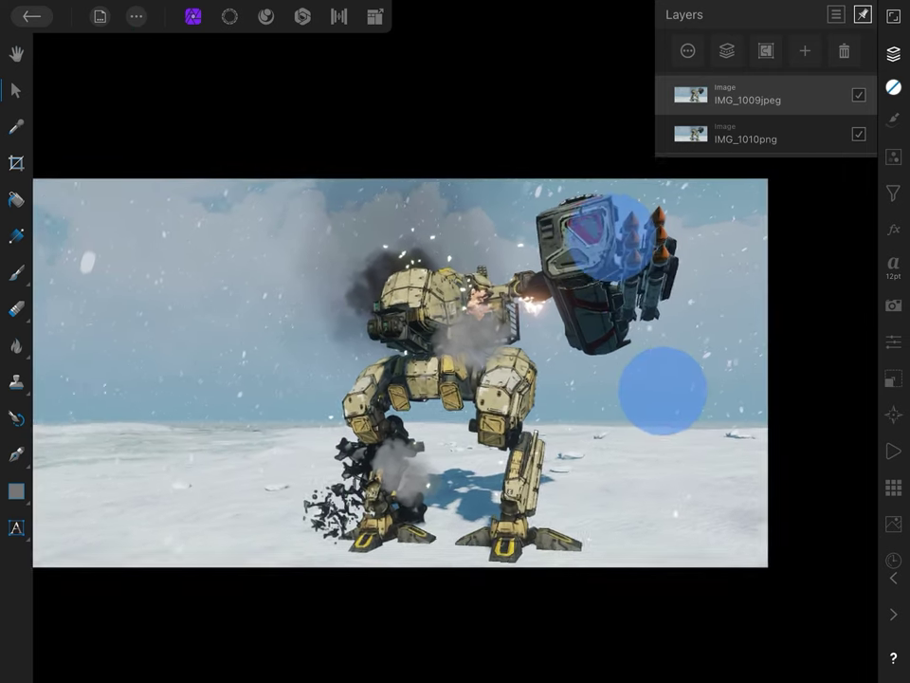
{"action": "scroll", "coordinate": [573, 353], "scroll_direction": "down", "scroll_amount": 5}
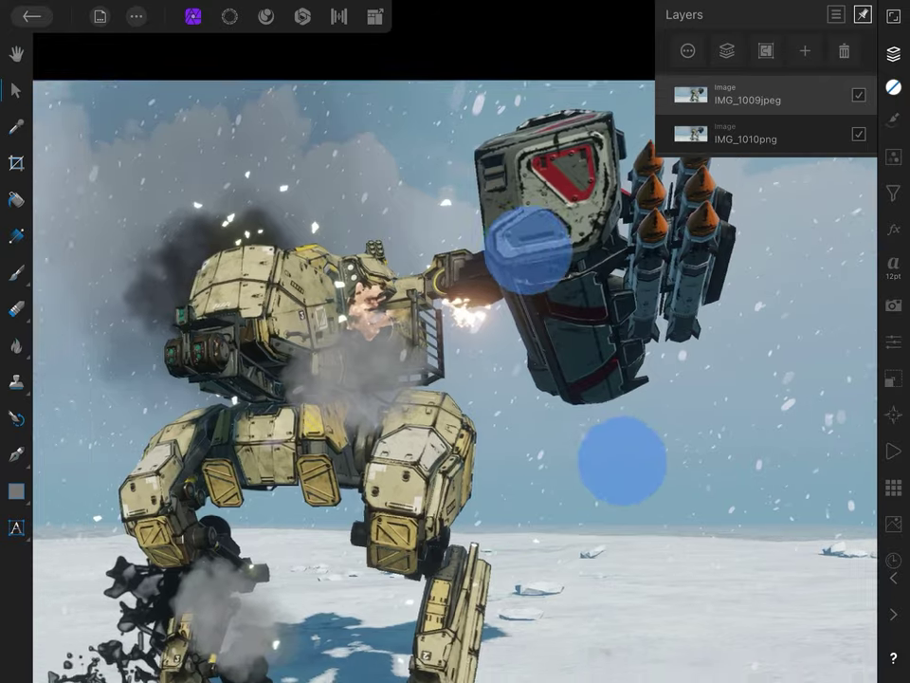
{"action": "scroll", "coordinate": [455, 360], "scroll_direction": "down", "scroll_amount": 3}
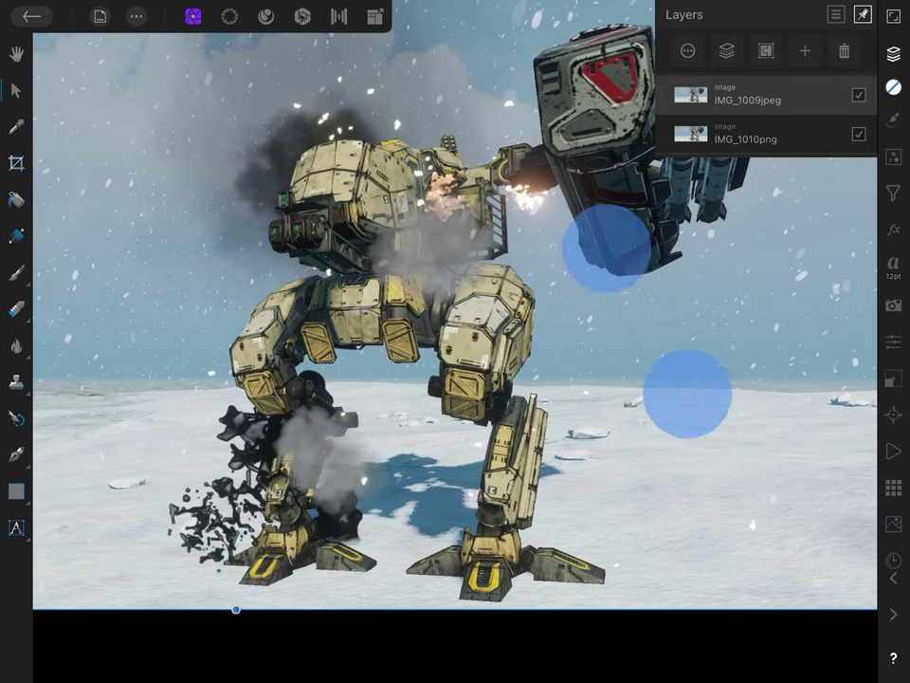
{"action": "scroll", "coordinate": [645, 322], "scroll_direction": "up", "scroll_amount": 5}
{"action": "scroll", "coordinate": [618, 338], "scroll_direction": "up", "scroll_amount": 2}
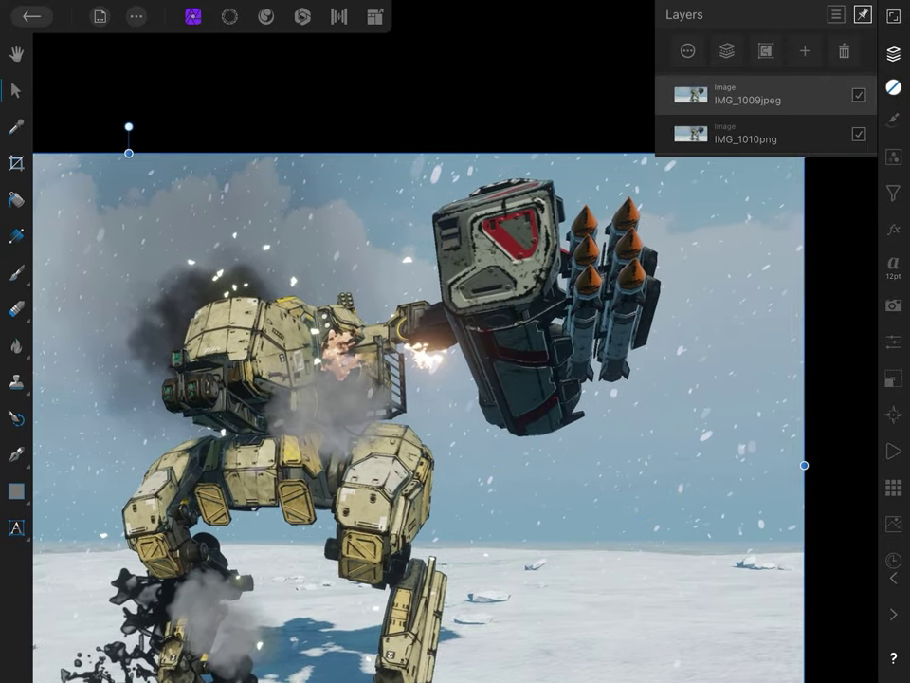
{"action": "scroll", "coordinate": [654, 275], "scroll_direction": "up", "scroll_amount": 3}
{"action": "scroll", "coordinate": [610, 244], "scroll_direction": "up", "scroll_amount": 3}
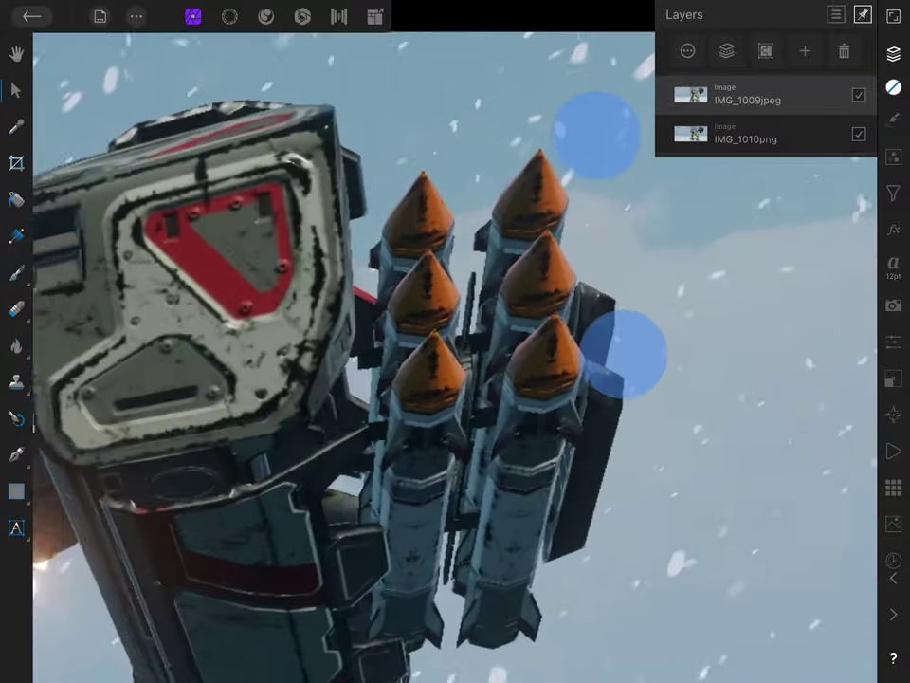
{"action": "scroll", "coordinate": [585, 209], "scroll_direction": "up", "scroll_amount": 1}
{"action": "scroll", "coordinate": [585, 209], "scroll_direction": "up", "scroll_amount": 3}
{"action": "scroll", "coordinate": [540, 215], "scroll_direction": "up", "scroll_amount": 2}
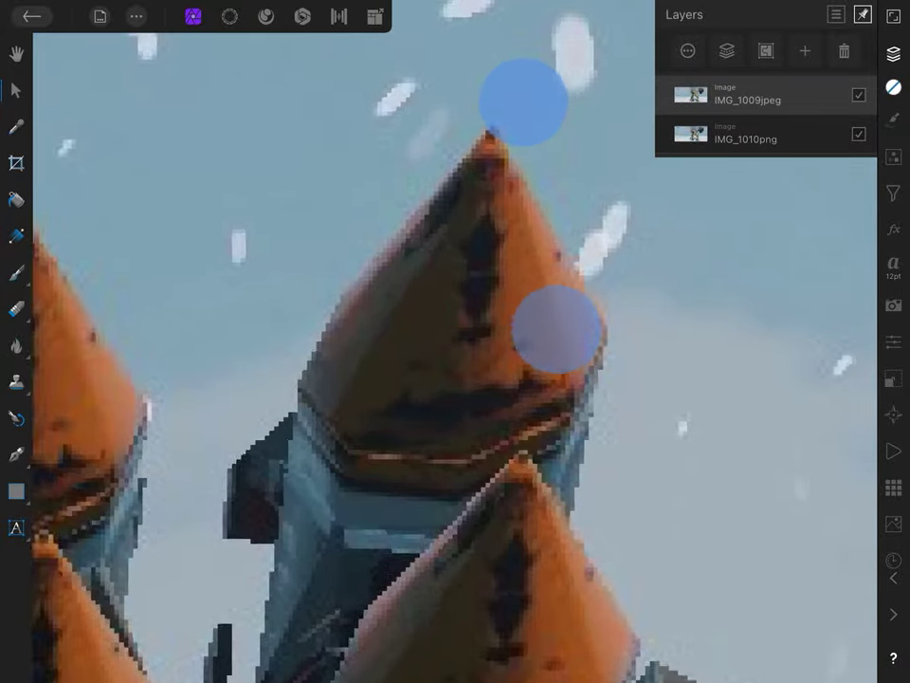
{"action": "scroll", "coordinate": [541, 215], "scroll_direction": "up", "scroll_amount": 2}
{"action": "scroll", "coordinate": [455, 341], "scroll_direction": "down", "scroll_amount": 3}
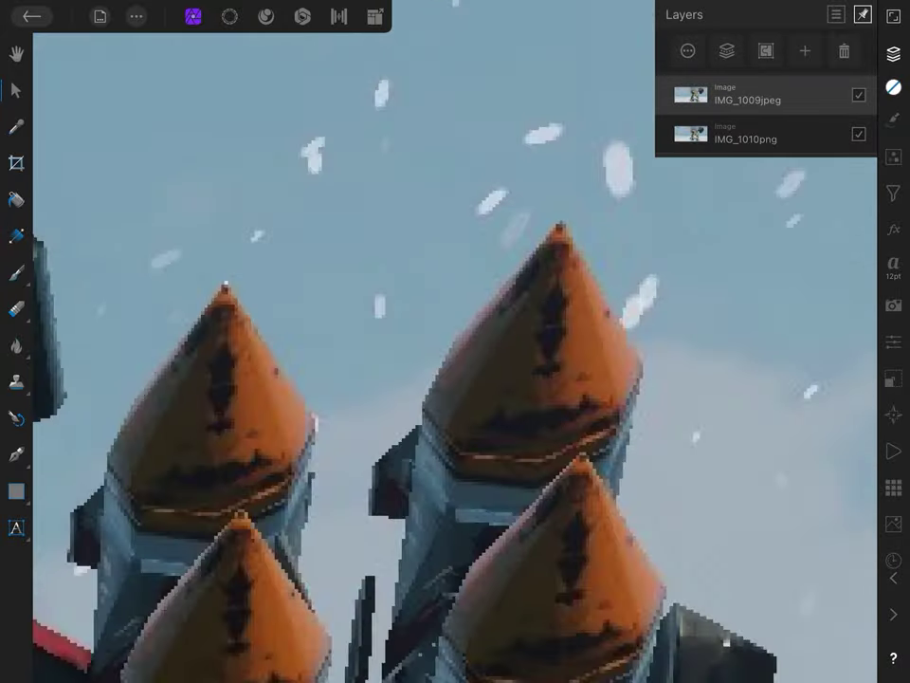
{"action": "scroll", "coordinate": [314, 288], "scroll_direction": "up", "scroll_amount": 3}
{"action": "scroll", "coordinate": [369, 209], "scroll_direction": "up", "scroll_amount": 3}
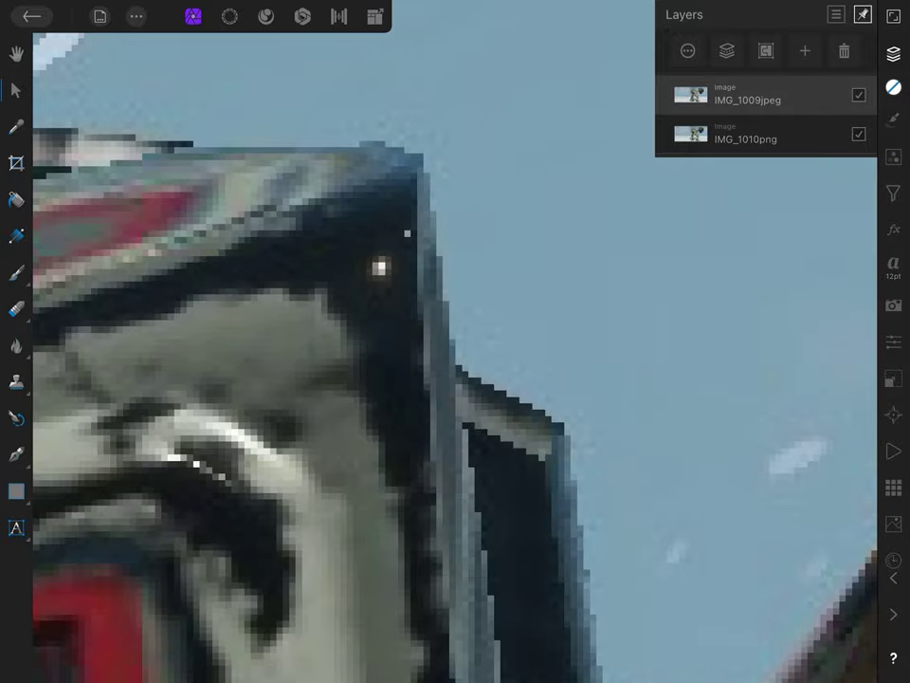
{"action": "scroll", "coordinate": [445, 299], "scroll_direction": "up", "scroll_amount": 3}
{"action": "scroll", "coordinate": [445, 299], "scroll_direction": "up", "scroll_amount": 2}
{"action": "scroll", "coordinate": [525, 390], "scroll_direction": "down", "scroll_amount": 1}
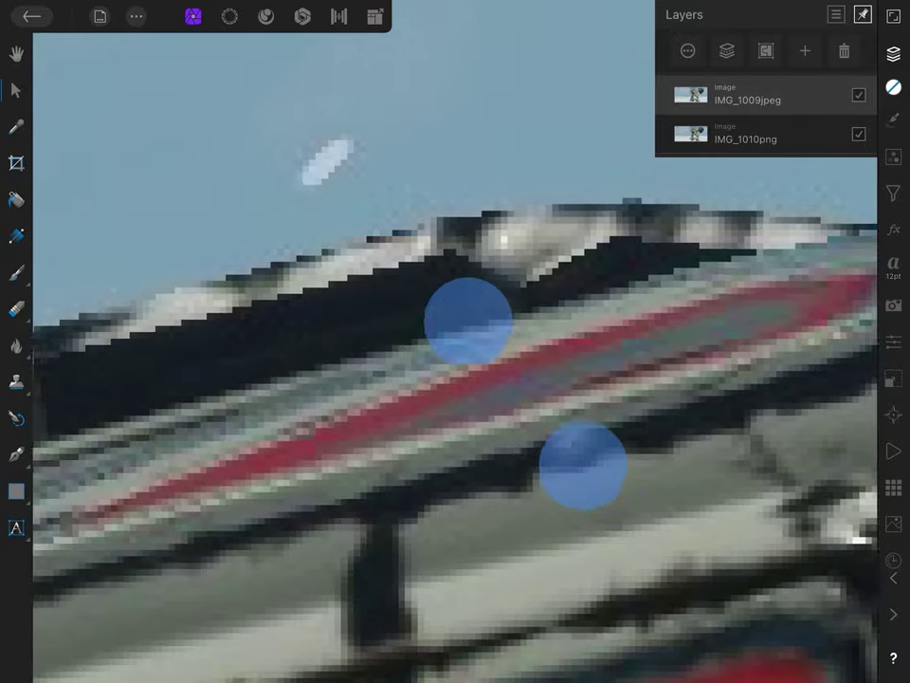
{"action": "scroll", "coordinate": [525, 390], "scroll_direction": "down", "scroll_amount": 2}
{"action": "scroll", "coordinate": [525, 391], "scroll_direction": "down", "scroll_amount": 2}
{"action": "scroll", "coordinate": [525, 390], "scroll_direction": "down", "scroll_amount": 2}
{"action": "scroll", "coordinate": [621, 397], "scroll_direction": "down", "scroll_amount": 2}
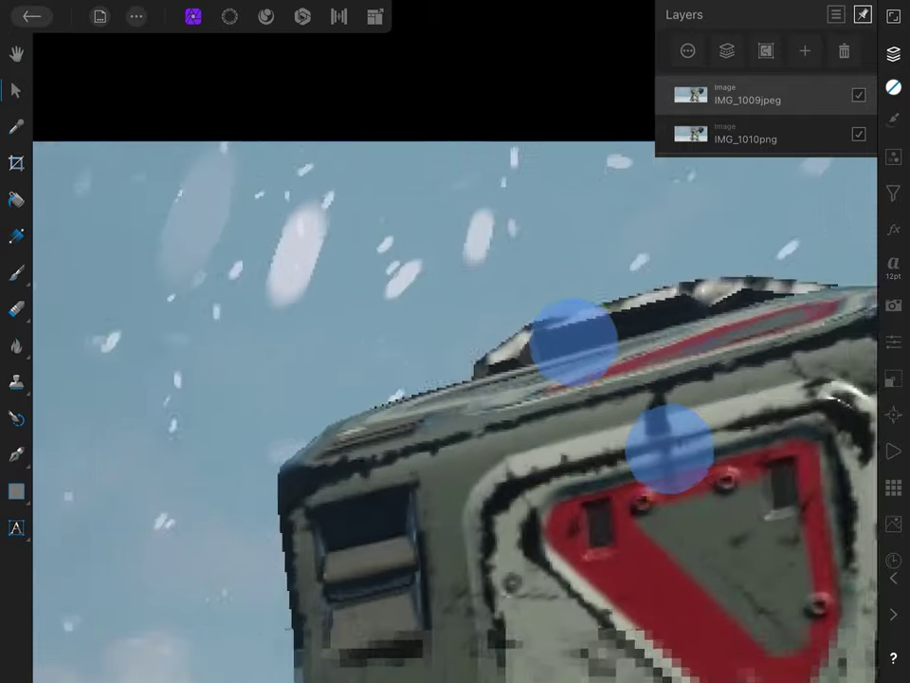
{"action": "scroll", "coordinate": [517, 437], "scroll_direction": "down", "scroll_amount": 2}
{"action": "scroll", "coordinate": [519, 371], "scroll_direction": "down", "scroll_amount": 2}
{"action": "scroll", "coordinate": [384, 389], "scroll_direction": "down", "scroll_amount": 2}
{"action": "scroll", "coordinate": [384, 385], "scroll_direction": "up", "scroll_amount": 2}
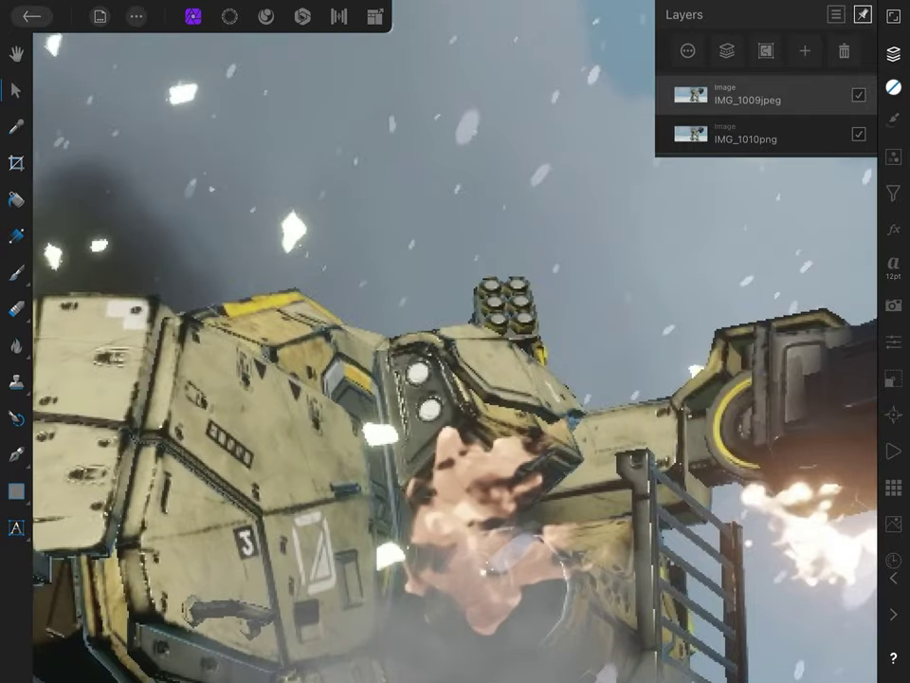
{"action": "scroll", "coordinate": [384, 385], "scroll_direction": "up", "scroll_amount": 3}
{"action": "scroll", "coordinate": [532, 323], "scroll_direction": "up", "scroll_amount": 1}
{"action": "scroll", "coordinate": [532, 323], "scroll_direction": "up", "scroll_amount": 3}
{"action": "scroll", "coordinate": [560, 374], "scroll_direction": "down", "scroll_amount": 1}
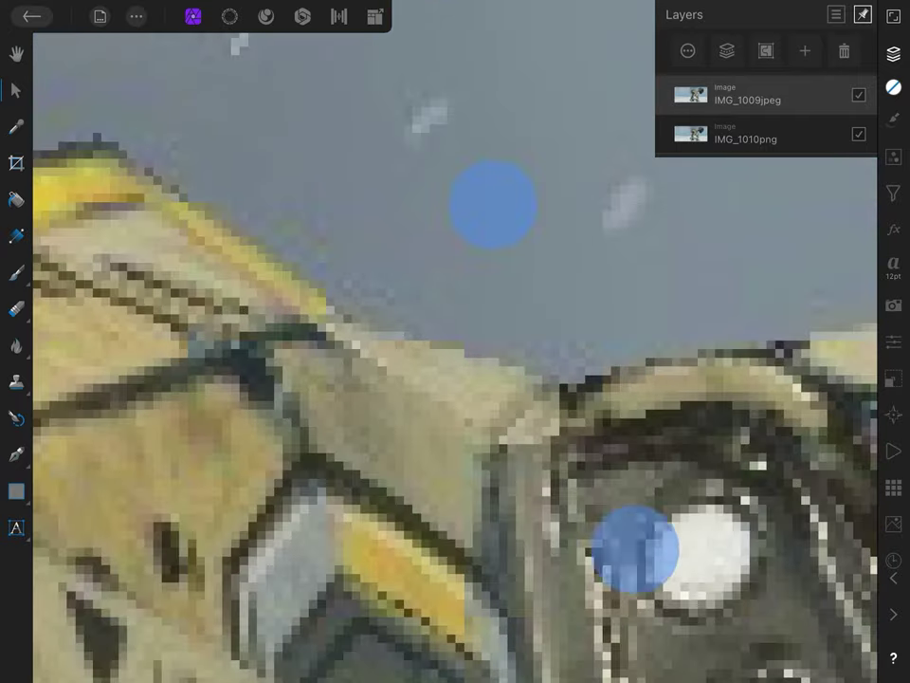
{"action": "scroll", "coordinate": [559, 374], "scroll_direction": "down", "scroll_amount": 3}
{"action": "scroll", "coordinate": [569, 379], "scroll_direction": "down", "scroll_amount": 2}
{"action": "scroll", "coordinate": [657, 409], "scroll_direction": "down", "scroll_amount": 2}
{"action": "scroll", "coordinate": [568, 365], "scroll_direction": "down", "scroll_amount": 3}
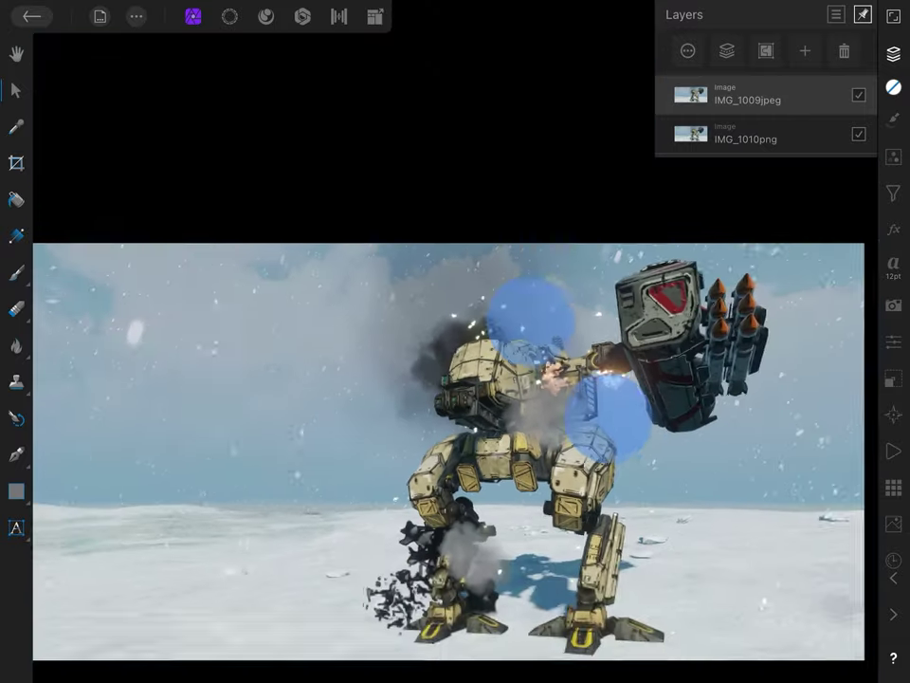
{"action": "scroll", "coordinate": [616, 403], "scroll_direction": "down", "scroll_amount": 1}
{"action": "left_click", "coordinate": [859, 95]}
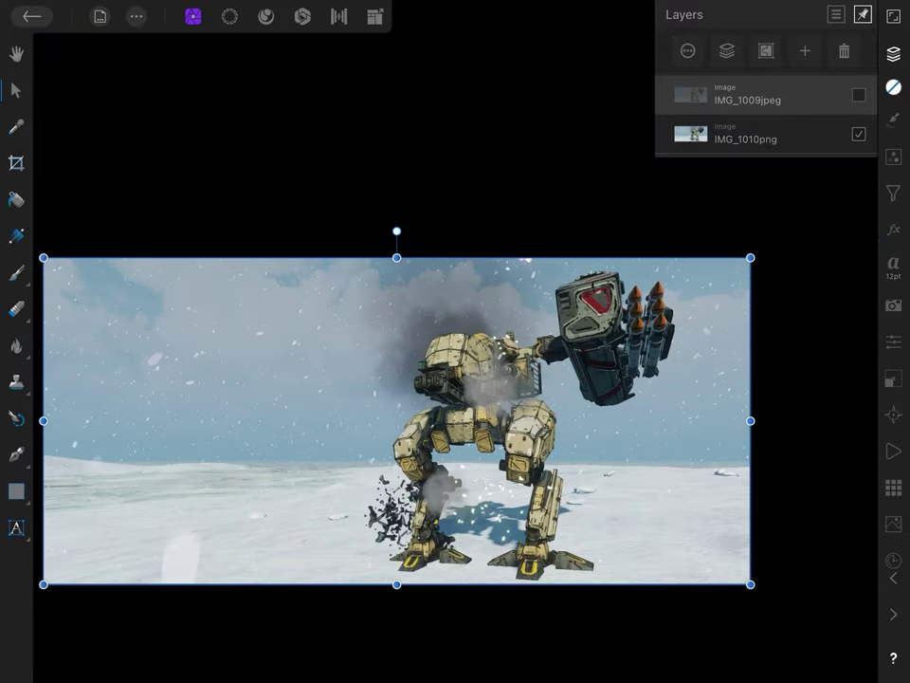
{"action": "scroll", "coordinate": [683, 326], "scroll_direction": "up", "scroll_amount": 3}
{"action": "scroll", "coordinate": [572, 313], "scroll_direction": "up", "scroll_amount": 1}
{"action": "scroll", "coordinate": [571, 312], "scroll_direction": "up", "scroll_amount": 2}
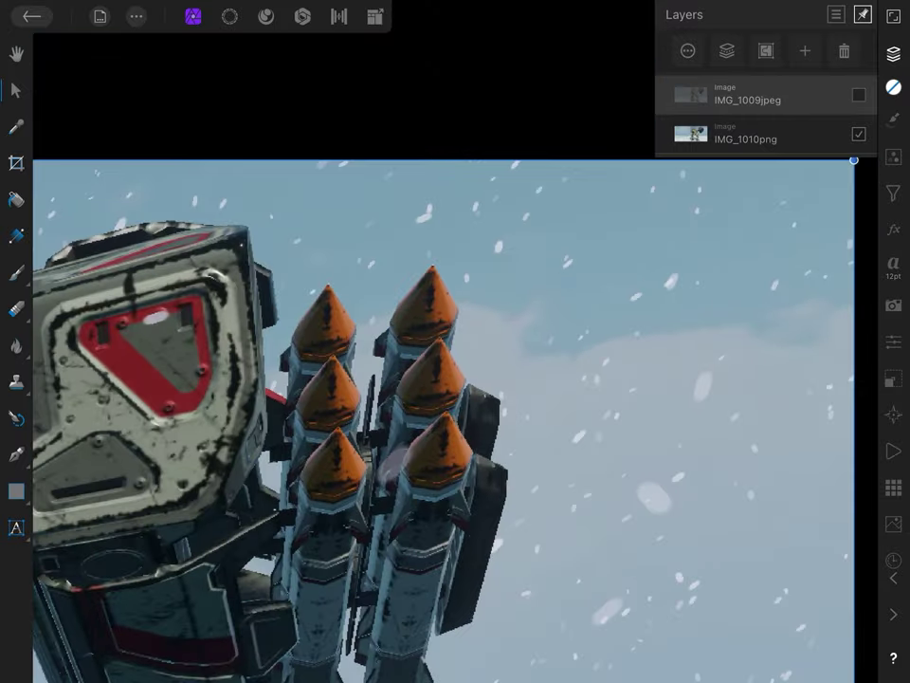
{"action": "scroll", "coordinate": [521, 296], "scroll_direction": "up", "scroll_amount": 2}
{"action": "scroll", "coordinate": [505, 292], "scroll_direction": "up", "scroll_amount": 1}
{"action": "scroll", "coordinate": [505, 292], "scroll_direction": "up", "scroll_amount": 3}
{"action": "scroll", "coordinate": [515, 308], "scroll_direction": "up", "scroll_amount": 1}
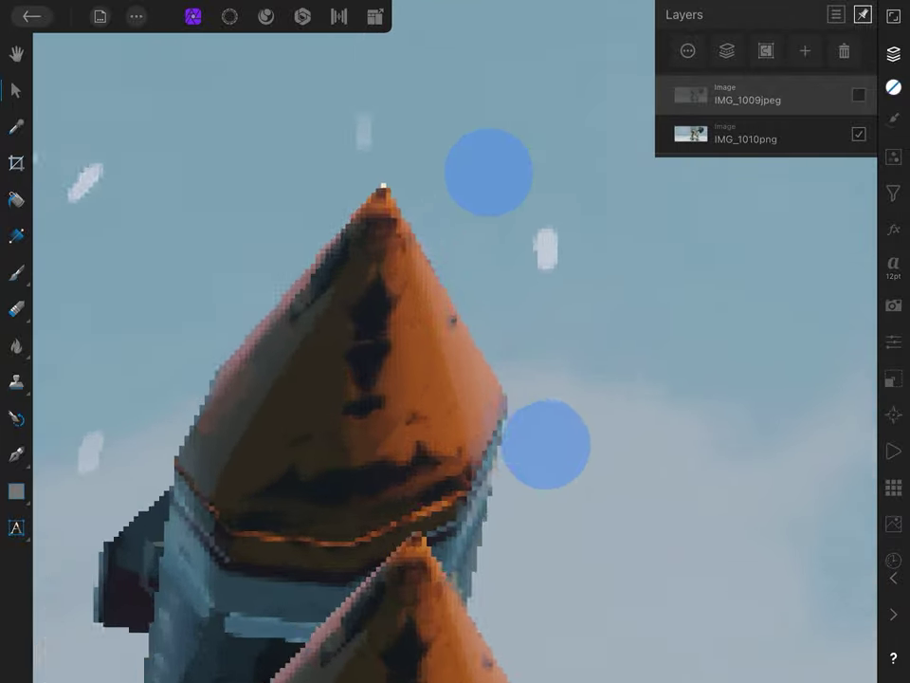
{"action": "scroll", "coordinate": [516, 308], "scroll_direction": "up", "scroll_amount": 2}
{"action": "scroll", "coordinate": [571, 317], "scroll_direction": "up", "scroll_amount": 2}
{"action": "scroll", "coordinate": [571, 317], "scroll_direction": "up", "scroll_amount": 1}
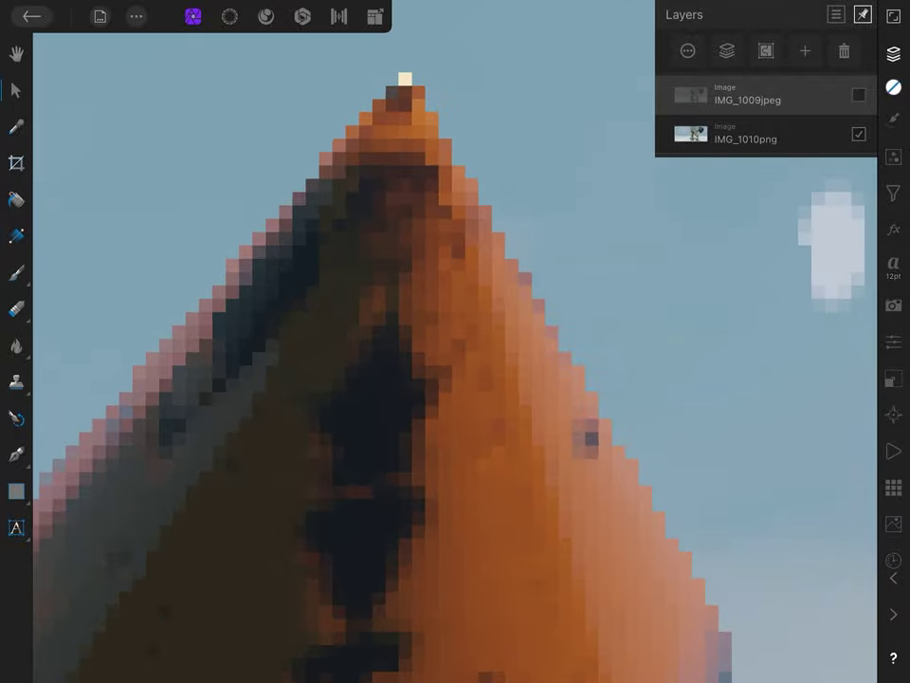
{"action": "scroll", "coordinate": [531, 360], "scroll_direction": "up", "scroll_amount": 2}
{"action": "scroll", "coordinate": [602, 368], "scroll_direction": "up", "scroll_amount": 2}
{"action": "scroll", "coordinate": [591, 358], "scroll_direction": "up", "scroll_amount": 2}
{"action": "scroll", "coordinate": [591, 357], "scroll_direction": "up", "scroll_amount": 1}
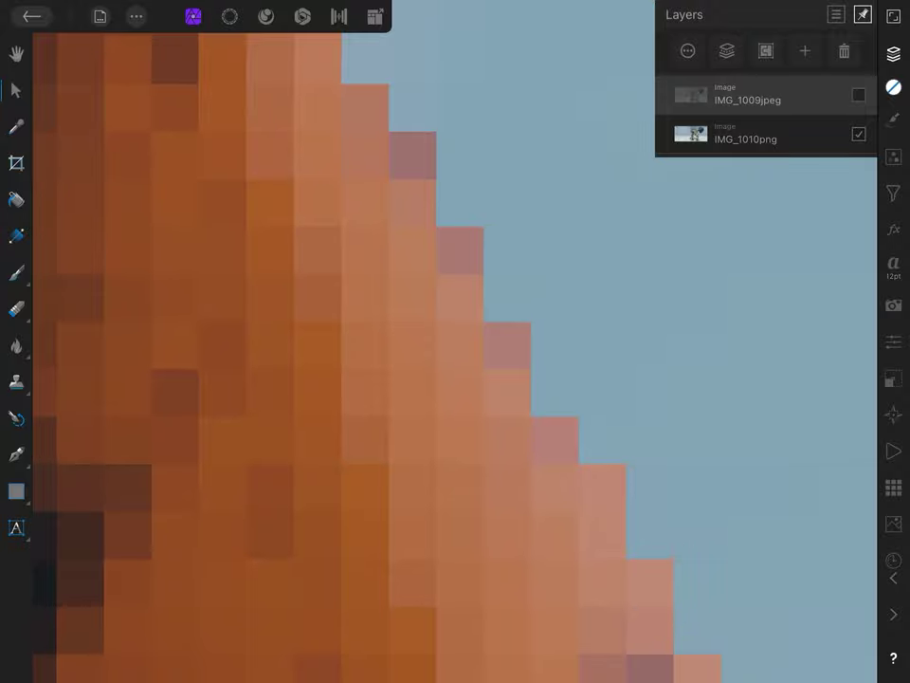
{"action": "scroll", "coordinate": [455, 320], "scroll_direction": "down", "scroll_amount": 2}
{"action": "scroll", "coordinate": [455, 321], "scroll_direction": "down", "scroll_amount": 2}
{"action": "scroll", "coordinate": [455, 320], "scroll_direction": "down", "scroll_amount": 2}
{"action": "scroll", "coordinate": [455, 321], "scroll_direction": "down", "scroll_amount": 1}
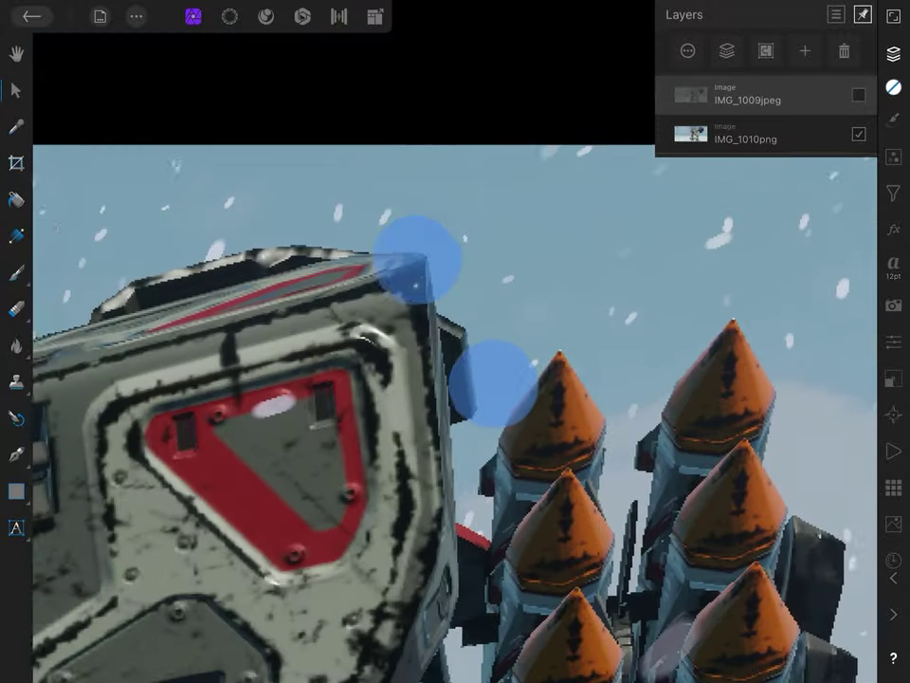
{"action": "scroll", "coordinate": [455, 320], "scroll_direction": "up", "scroll_amount": 2}
{"action": "scroll", "coordinate": [436, 304], "scroll_direction": "up", "scroll_amount": 3}
{"action": "scroll", "coordinate": [406, 287], "scroll_direction": "up", "scroll_amount": 2}
{"action": "scroll", "coordinate": [406, 286], "scroll_direction": "up", "scroll_amount": 1}
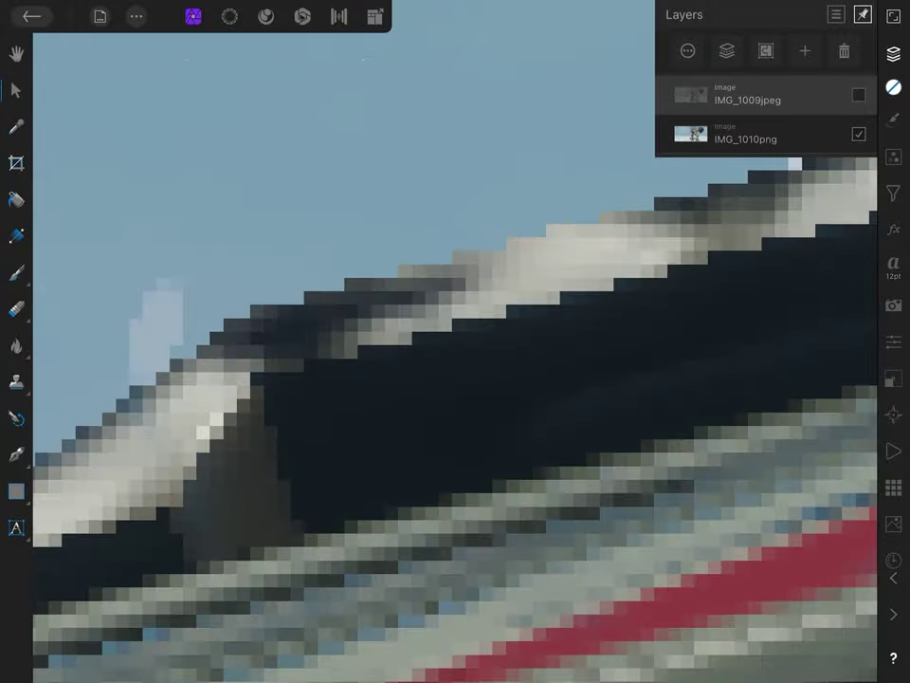
{"action": "scroll", "coordinate": [456, 321], "scroll_direction": "down", "scroll_amount": 3}
{"action": "scroll", "coordinate": [455, 320], "scroll_direction": "down", "scroll_amount": 2}
{"action": "scroll", "coordinate": [455, 321], "scroll_direction": "down", "scroll_amount": 1}
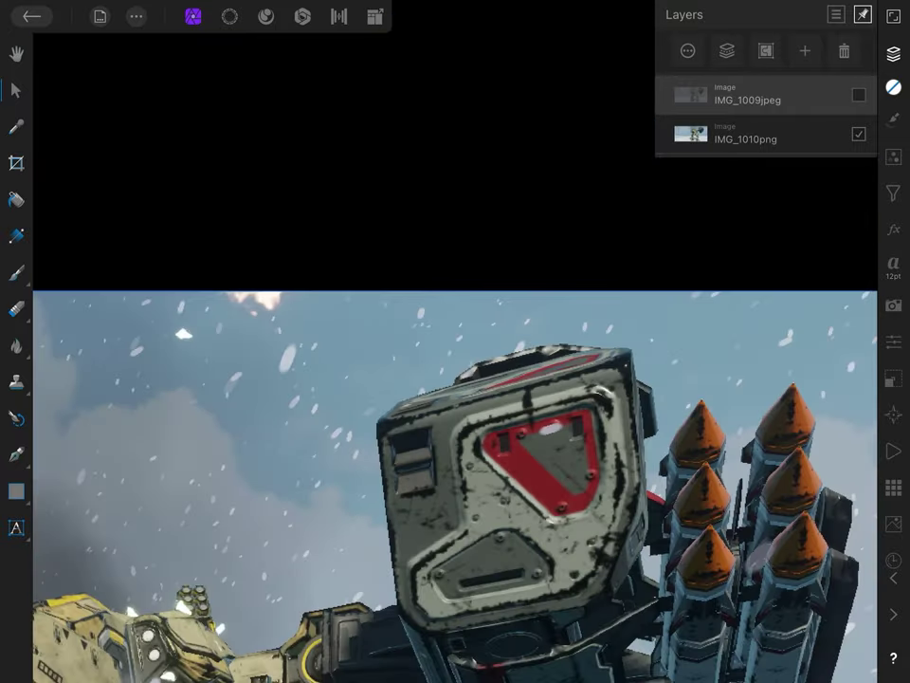
{"action": "scroll", "coordinate": [455, 321], "scroll_direction": "down", "scroll_amount": 1}
{"action": "scroll", "coordinate": [407, 360], "scroll_direction": "up", "scroll_amount": 2}
{"action": "scroll", "coordinate": [455, 321], "scroll_direction": "up", "scroll_amount": 2}
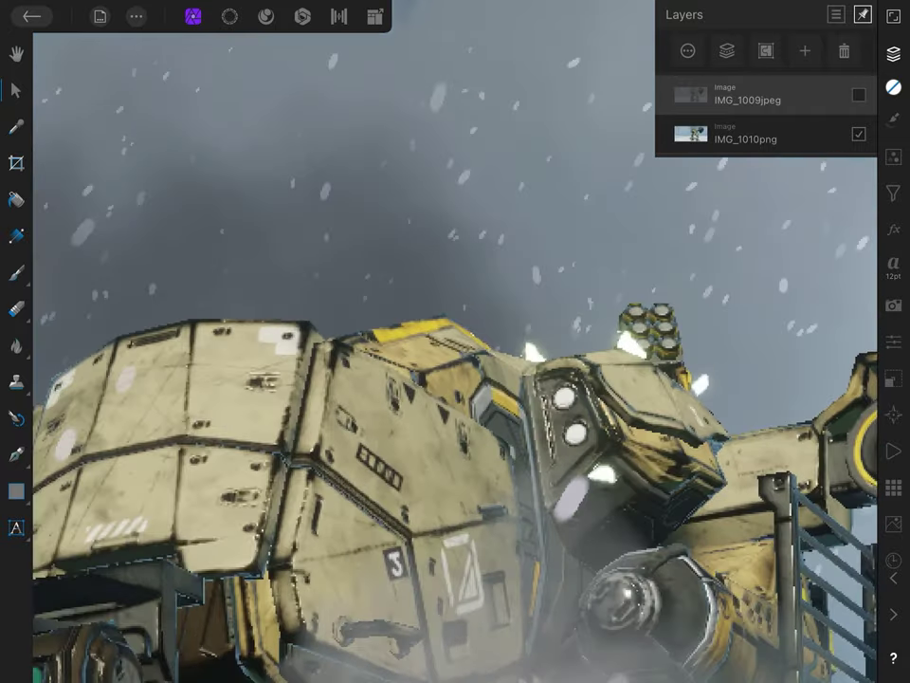
{"action": "scroll", "coordinate": [455, 320], "scroll_direction": "up", "scroll_amount": 2}
{"action": "scroll", "coordinate": [499, 368], "scroll_direction": "up", "scroll_amount": 2}
{"action": "scroll", "coordinate": [598, 367], "scroll_direction": "down", "scroll_amount": 3}
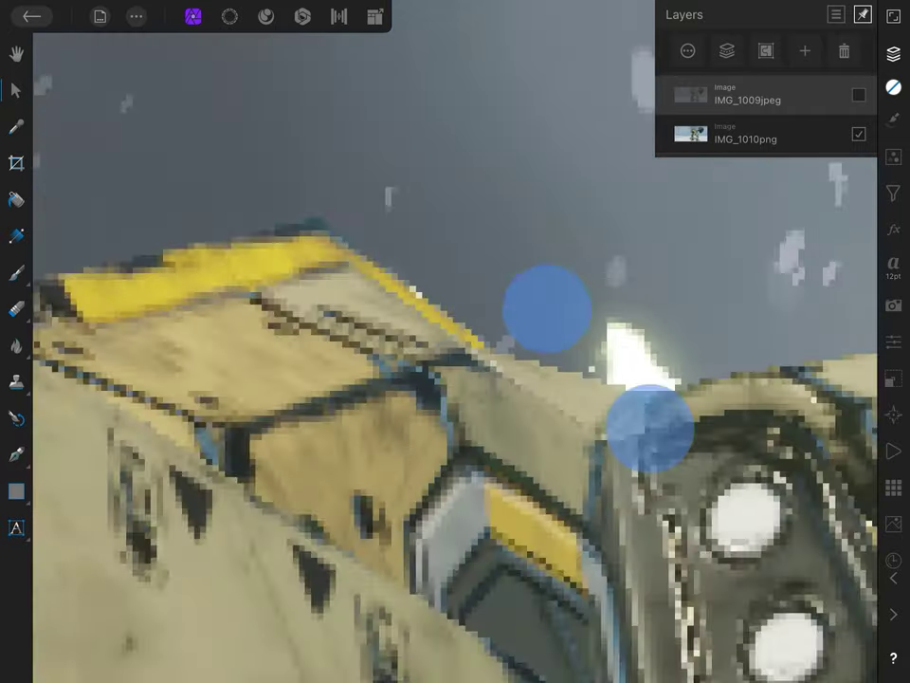
{"action": "scroll", "coordinate": [681, 397], "scroll_direction": "down", "scroll_amount": 3}
{"action": "scroll", "coordinate": [681, 396], "scroll_direction": "down", "scroll_amount": 3}
{"action": "scroll", "coordinate": [703, 408], "scroll_direction": "down", "scroll_amount": 2}
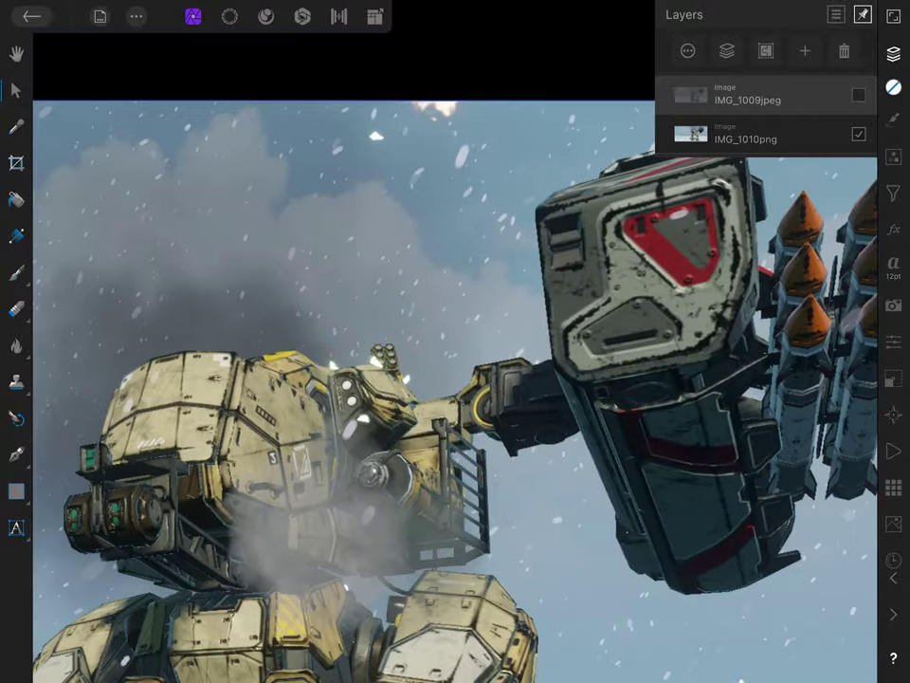
{"action": "scroll", "coordinate": [652, 332], "scroll_direction": "up", "scroll_amount": 2}
{"action": "scroll", "coordinate": [588, 347], "scroll_direction": "up", "scroll_amount": 2}
{"action": "scroll", "coordinate": [588, 347], "scroll_direction": "up", "scroll_amount": 2}
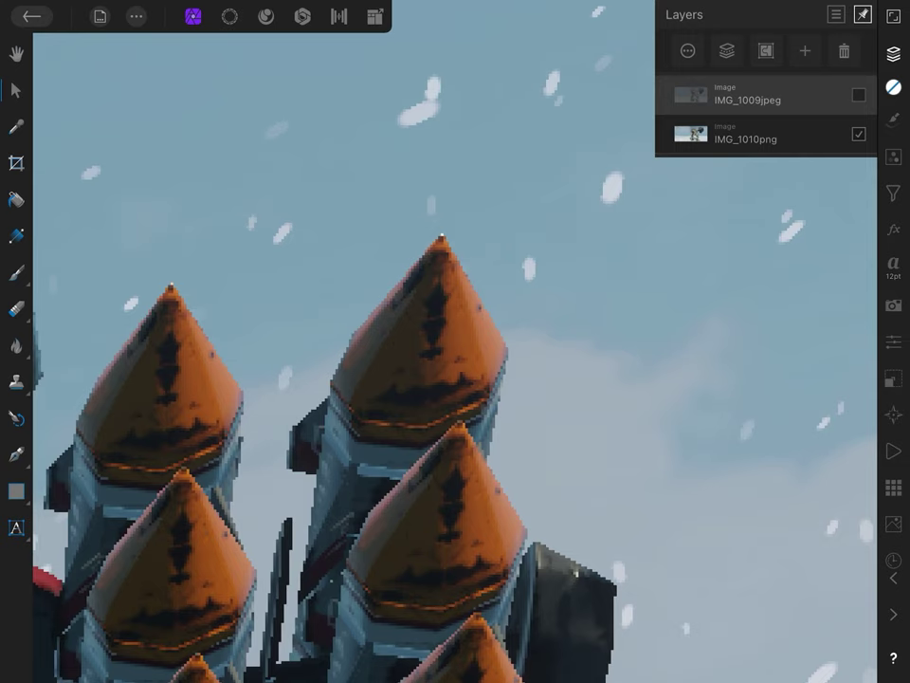
{"action": "left_click", "coordinate": [859, 95]}
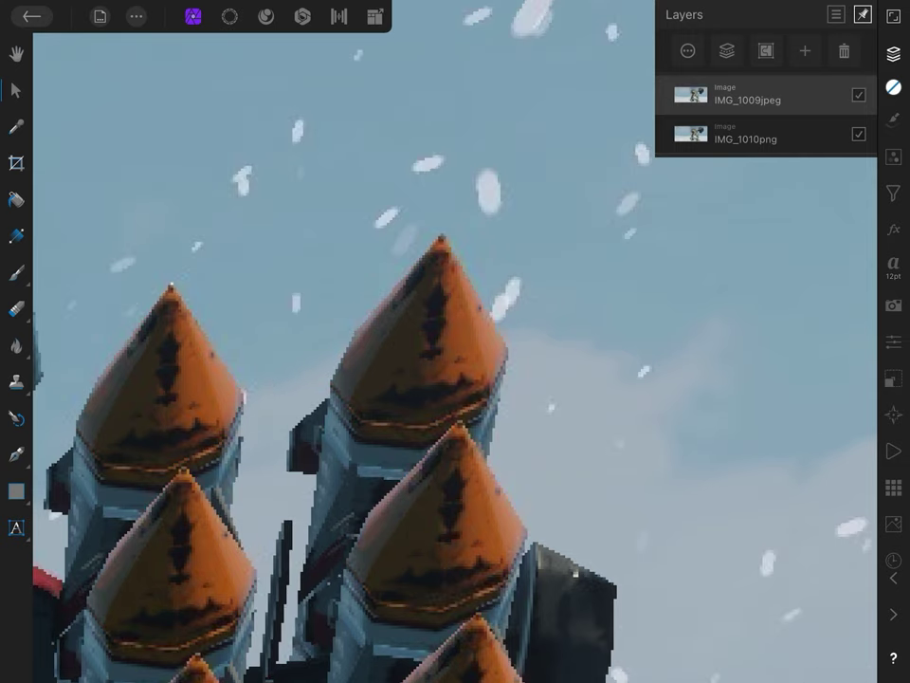
{"action": "scroll", "coordinate": [597, 330], "scroll_direction": "up", "scroll_amount": 2}
{"action": "scroll", "coordinate": [598, 330], "scroll_direction": "up", "scroll_amount": 2}
{"action": "scroll", "coordinate": [598, 330], "scroll_direction": "up", "scroll_amount": 2}
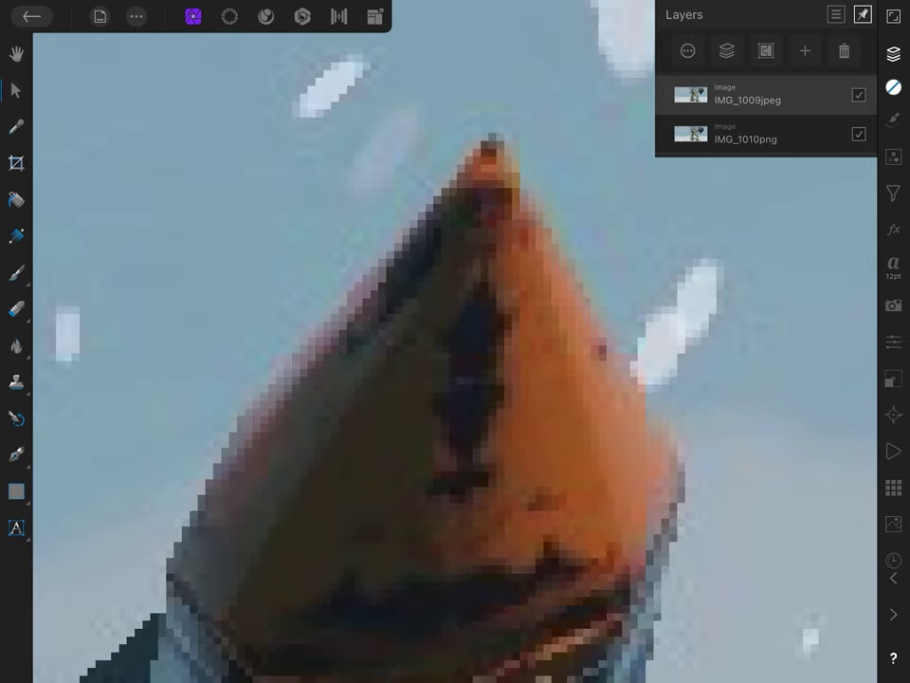
{"action": "left_click", "coordinate": [858, 94]}
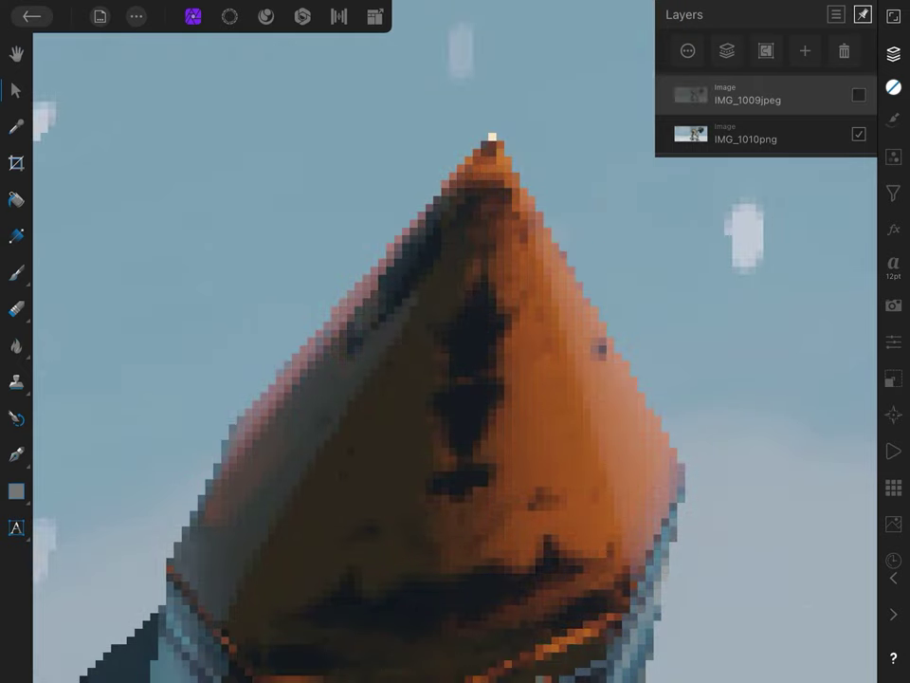
{"action": "left_click", "coordinate": [858, 95]}
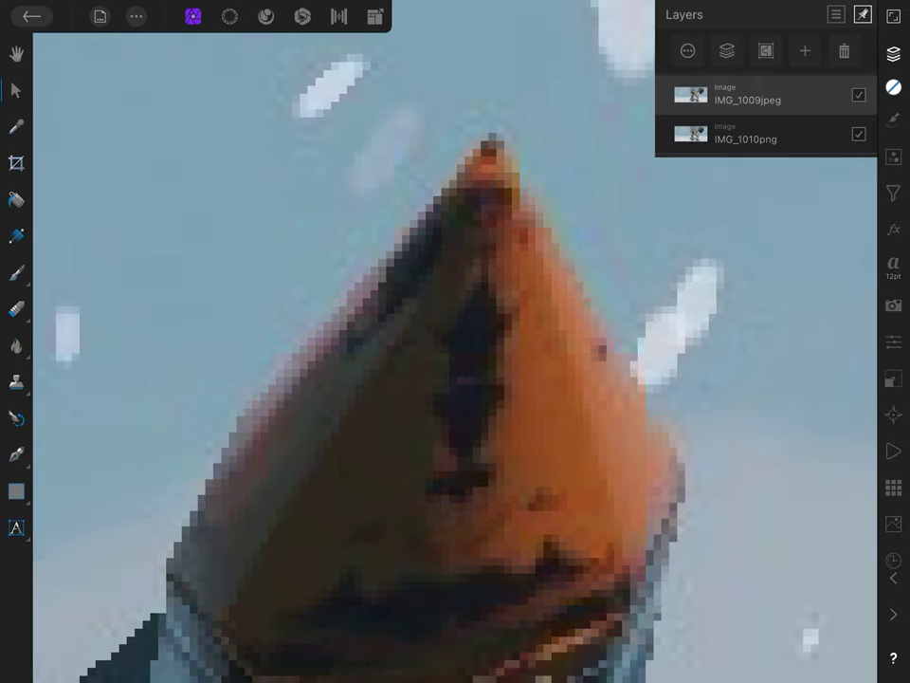
{"action": "left_click", "coordinate": [858, 95]}
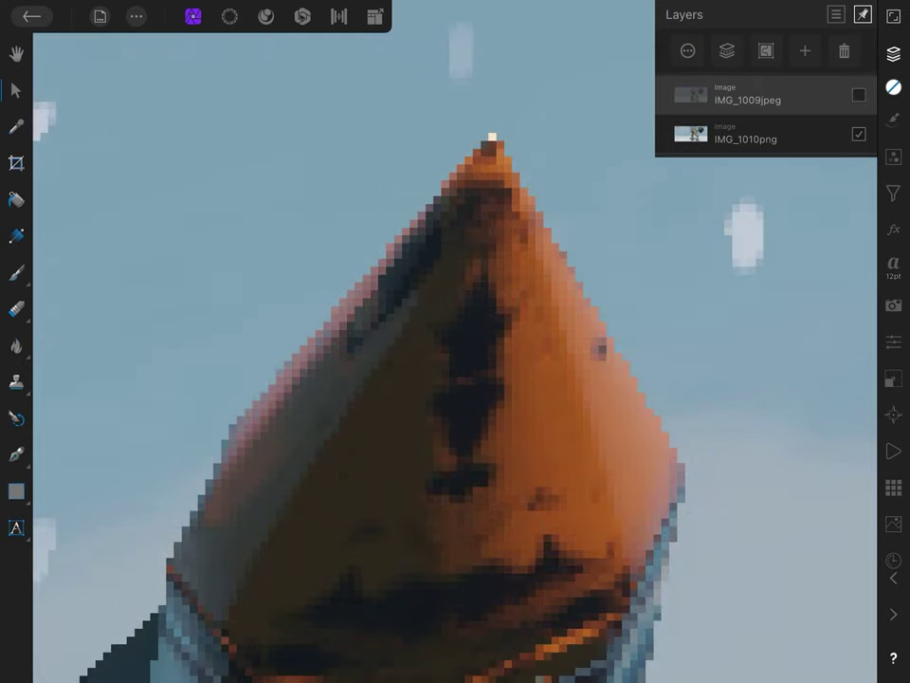
{"action": "scroll", "coordinate": [525, 371], "scroll_direction": "down", "scroll_amount": 3}
{"action": "scroll", "coordinate": [547, 372], "scroll_direction": "down", "scroll_amount": 3}
{"action": "scroll", "coordinate": [588, 361], "scroll_direction": "down", "scroll_amount": 3}
Delete the IMG_1009jpeg layer and duplicate the IMG_1010png layer
{"action": "scroll", "coordinate": [612, 356], "scroll_direction": "down", "scroll_amount": 2}
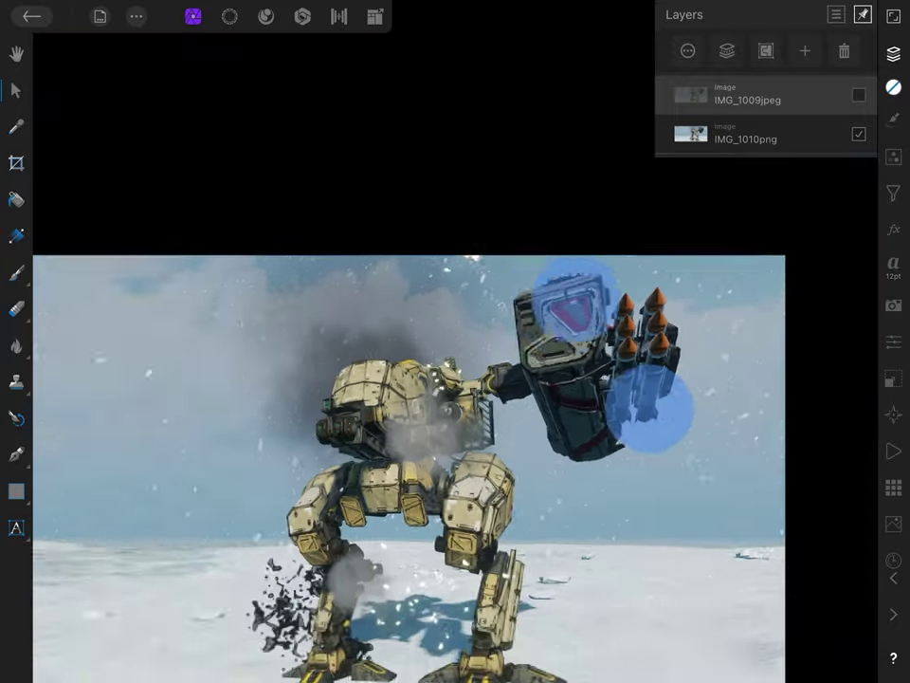
{"action": "scroll", "coordinate": [613, 356], "scroll_direction": "down", "scroll_amount": 2}
{"action": "scroll", "coordinate": [559, 412], "scroll_direction": "down", "scroll_amount": 3}
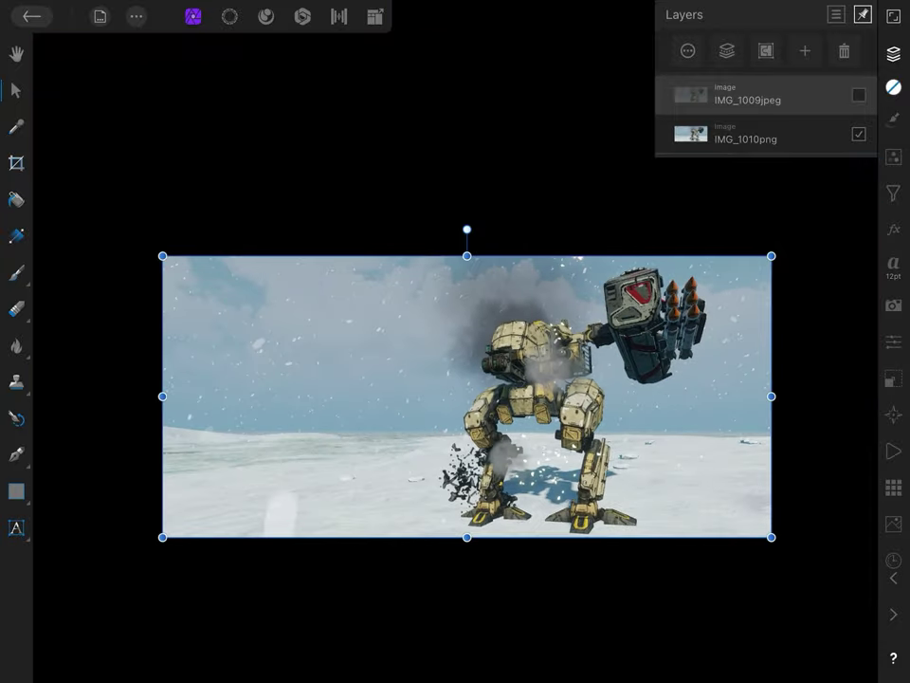
{"action": "left_click", "coordinate": [843, 50]}
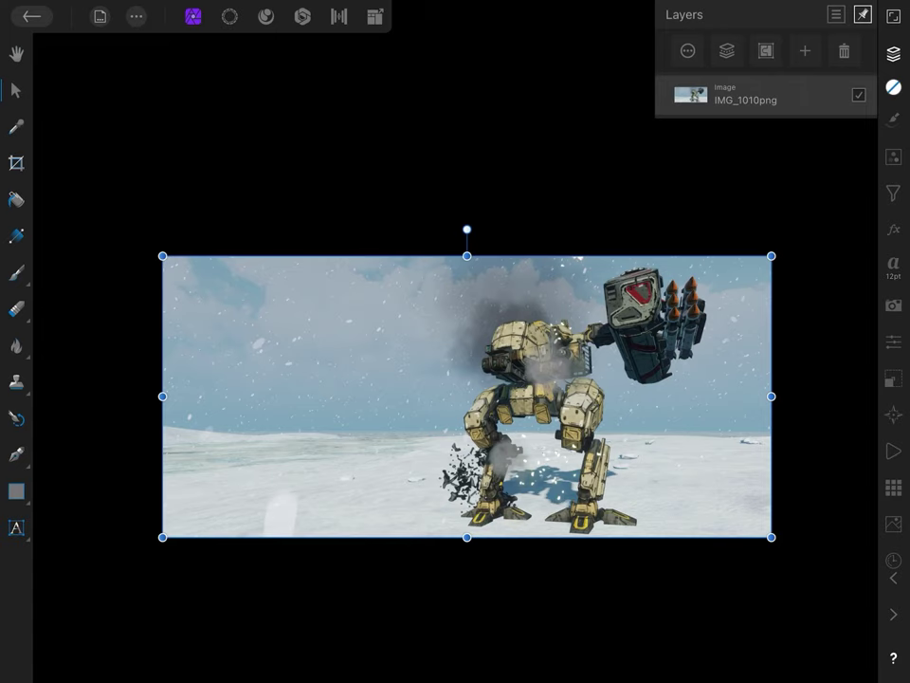
{"action": "left_click", "coordinate": [136, 16]}
{"action": "left_click", "coordinate": [177, 49]}
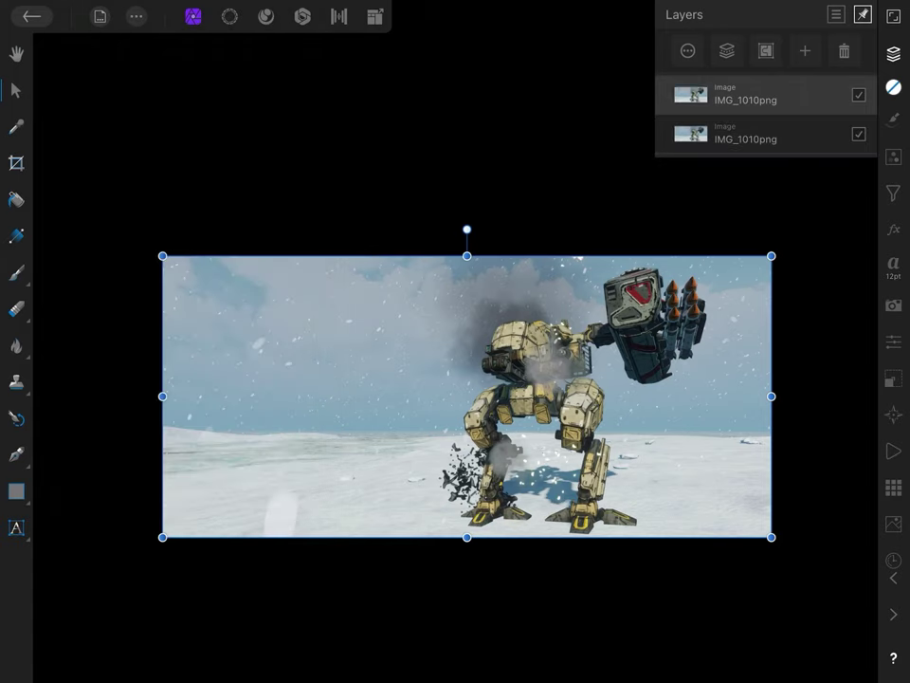
Copy the image to the pasteboard and close the document back to the gallery
{"action": "left_click", "coordinate": [137, 16]}
{"action": "left_click", "coordinate": [181, 149]}
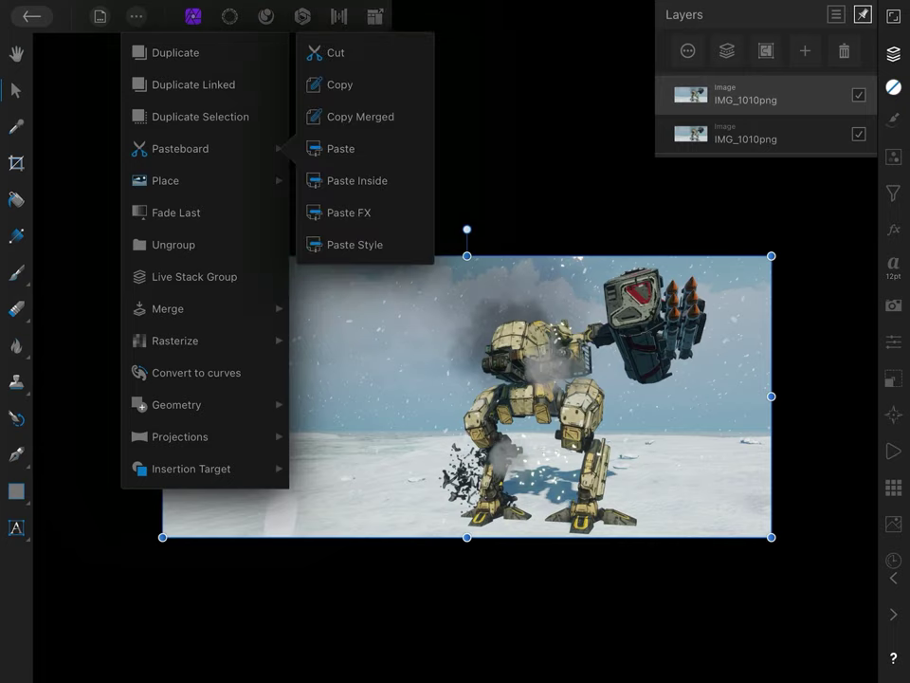
{"action": "left_click", "coordinate": [339, 85]}
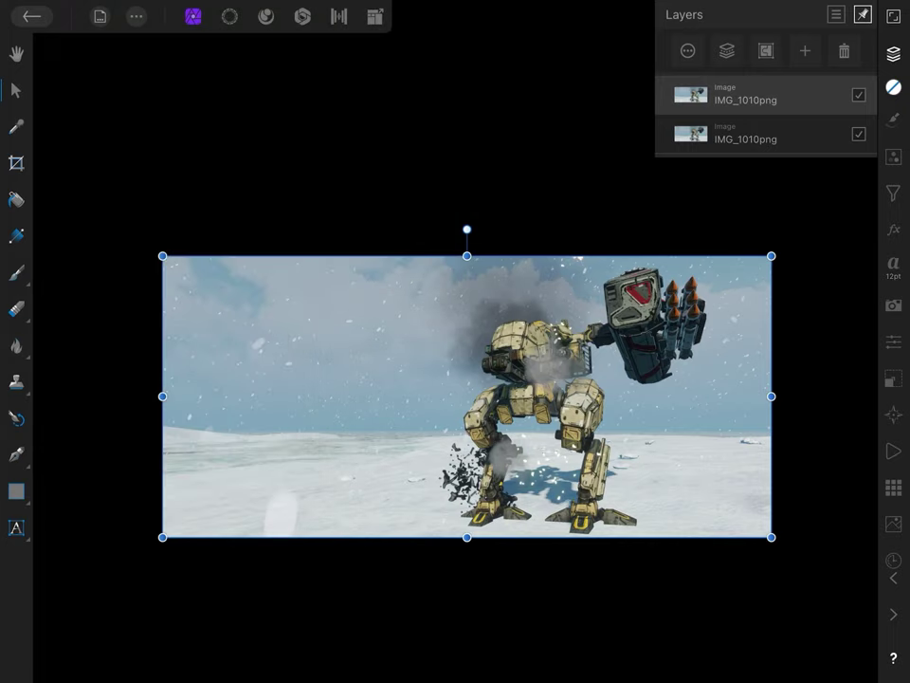
{"action": "left_click", "coordinate": [31, 16]}
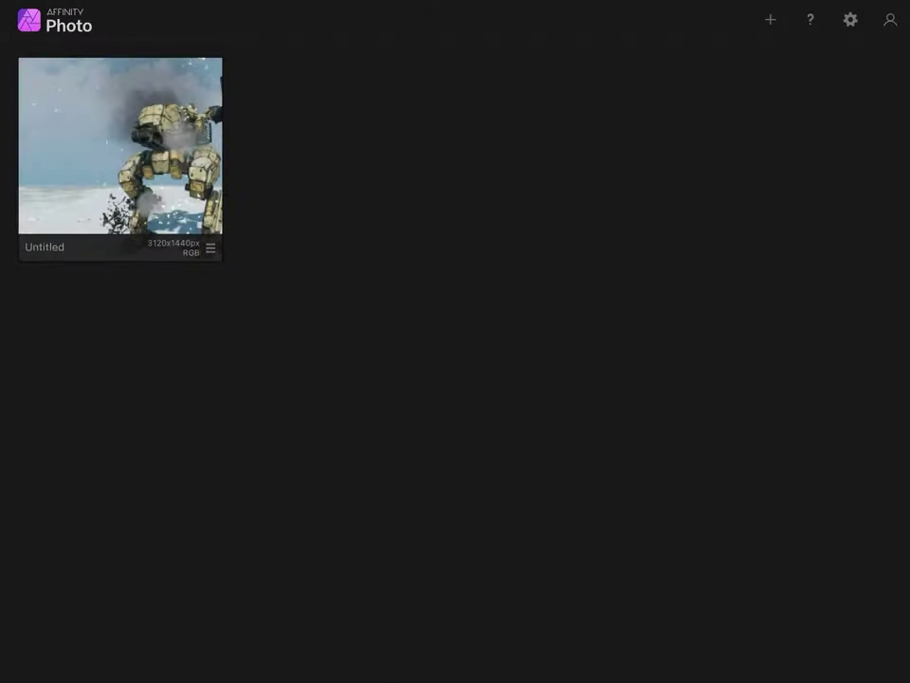
Create a 1280 × 720 px document in pixel units with a transparent background
{"action": "left_click", "coordinate": [770, 19]}
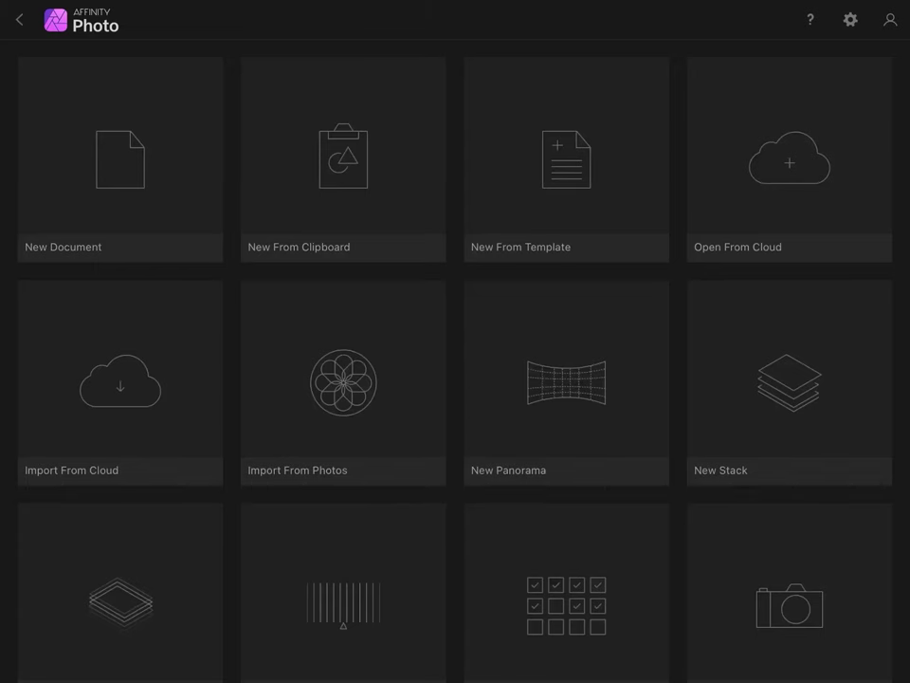
{"action": "left_click", "coordinate": [120, 158]}
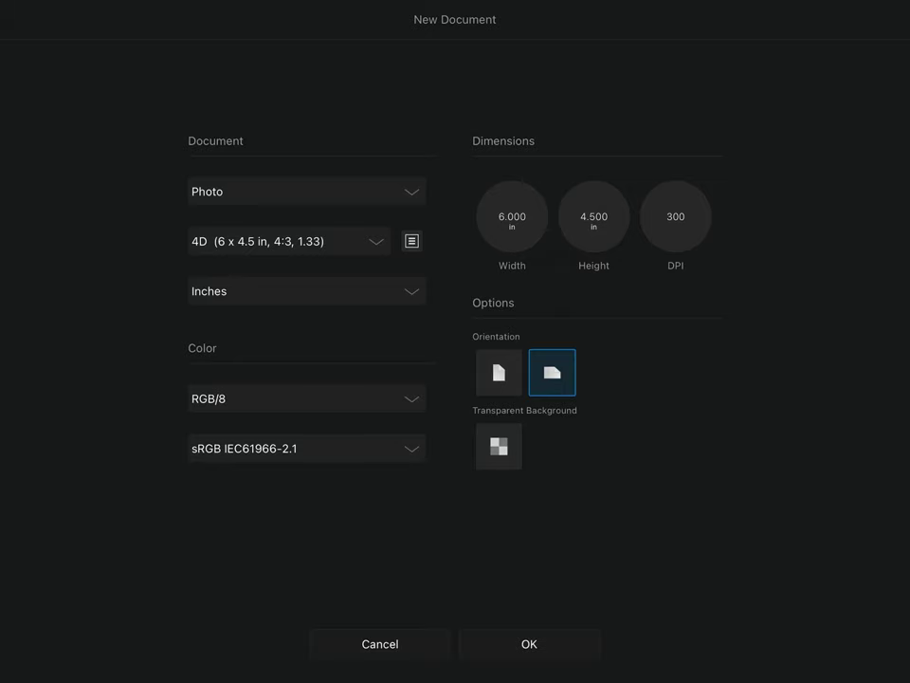
{"action": "left_click", "coordinate": [303, 291]}
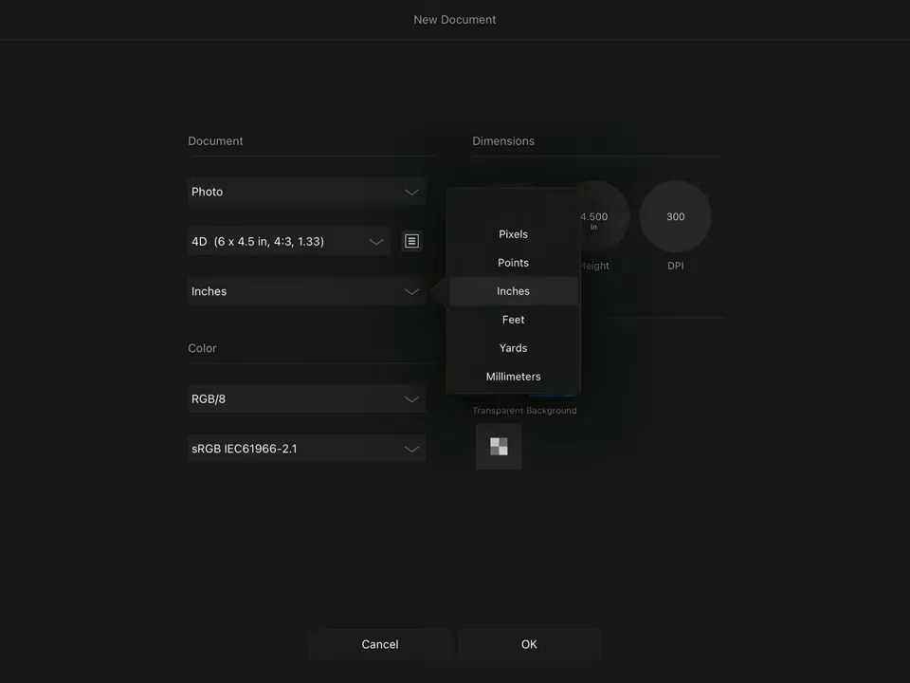
{"action": "left_click", "coordinate": [513, 233]}
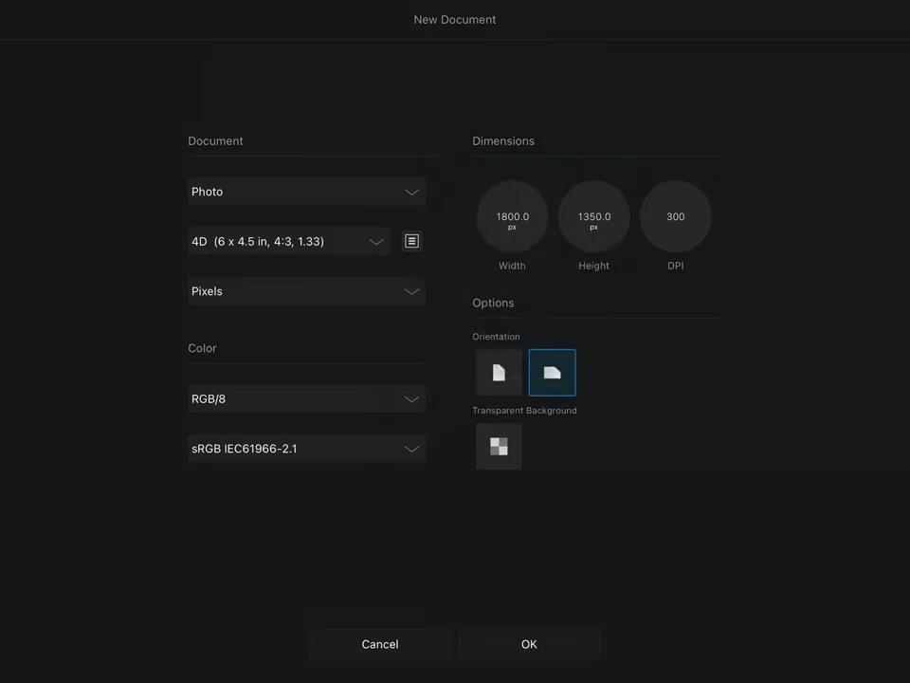
{"action": "left_click", "coordinate": [512, 216]}
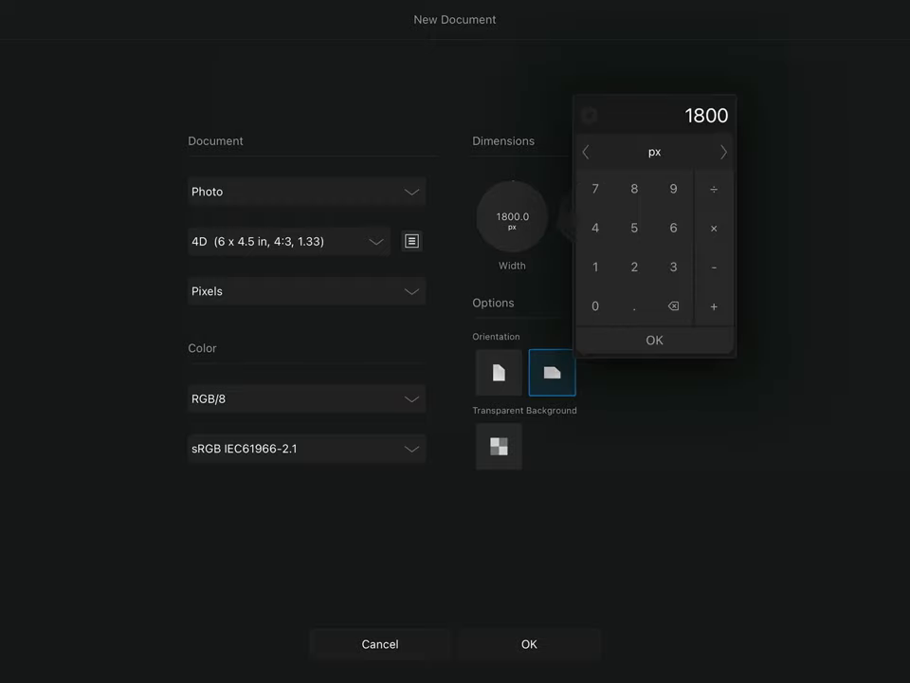
{"action": "type", "text": "128"}
{"action": "type", "text": "0"}
{"action": "key", "text": "Return"}
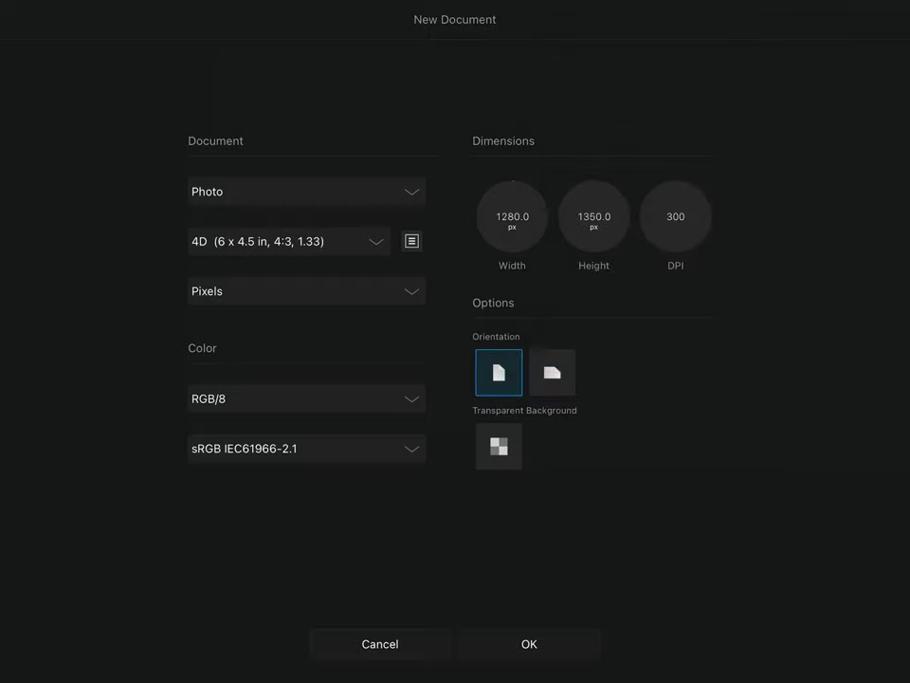
{"action": "left_click", "coordinate": [594, 216]}
{"action": "type", "text": "7"}
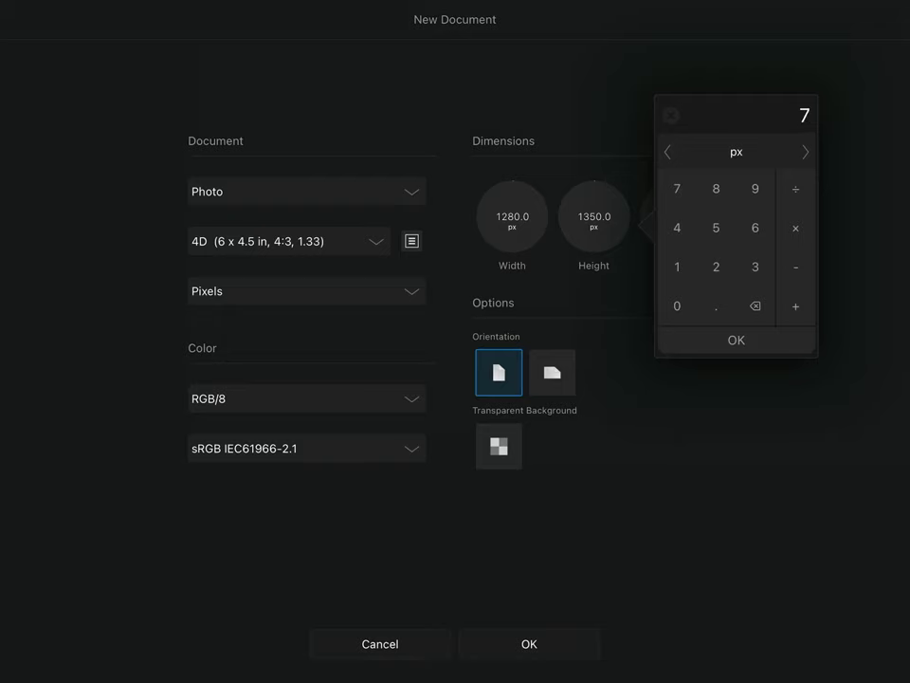
{"action": "type", "text": "20"}
{"action": "key", "text": "Return"}
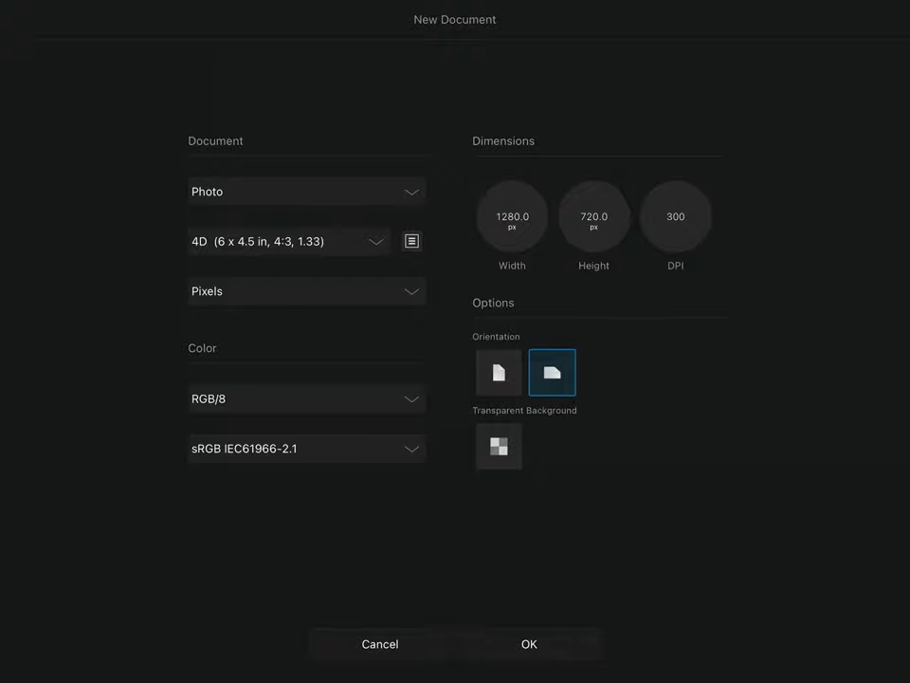
{"action": "left_click", "coordinate": [499, 446]}
{"action": "left_click", "coordinate": [529, 644]}
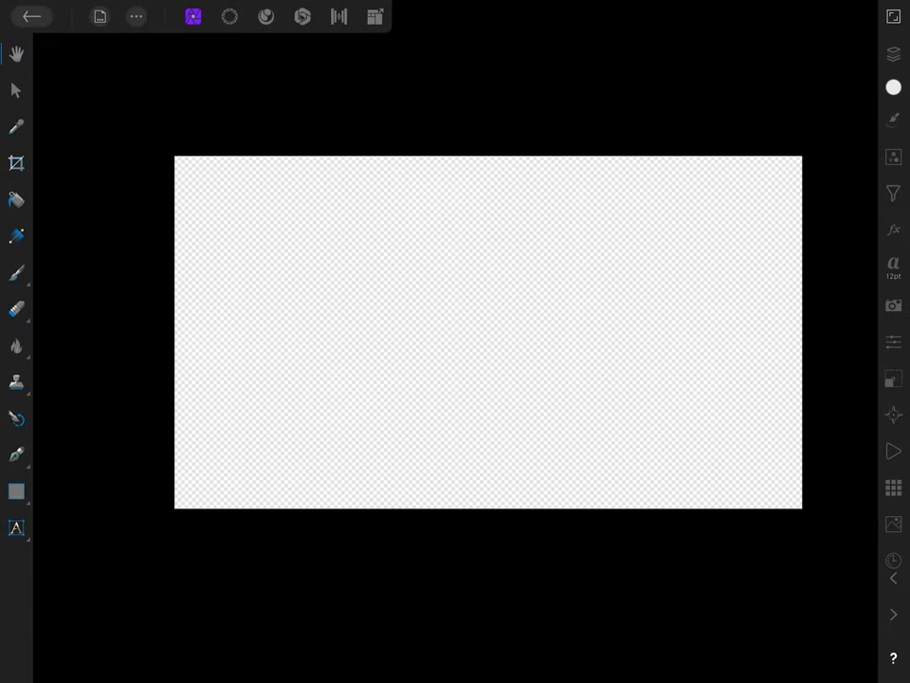
Paste the copied mech image from the pasteboard onto the new canvas
{"action": "left_click", "coordinate": [894, 304]}
{"action": "left_click", "coordinate": [137, 16]}
{"action": "left_click", "coordinate": [180, 149]}
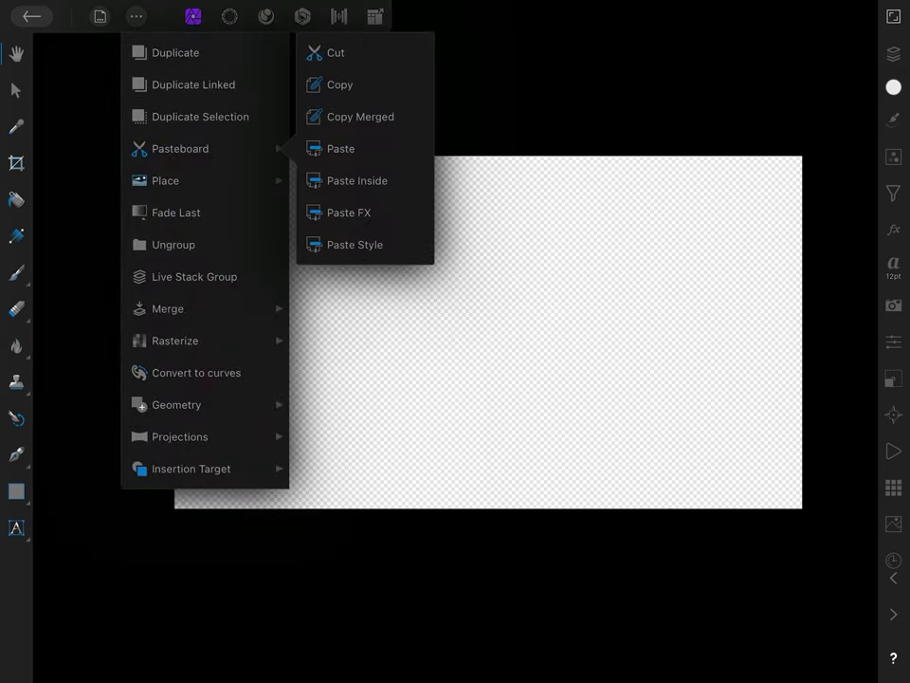
{"action": "left_click", "coordinate": [340, 148]}
{"action": "scroll", "coordinate": [493, 312], "scroll_direction": "down", "scroll_amount": 5}
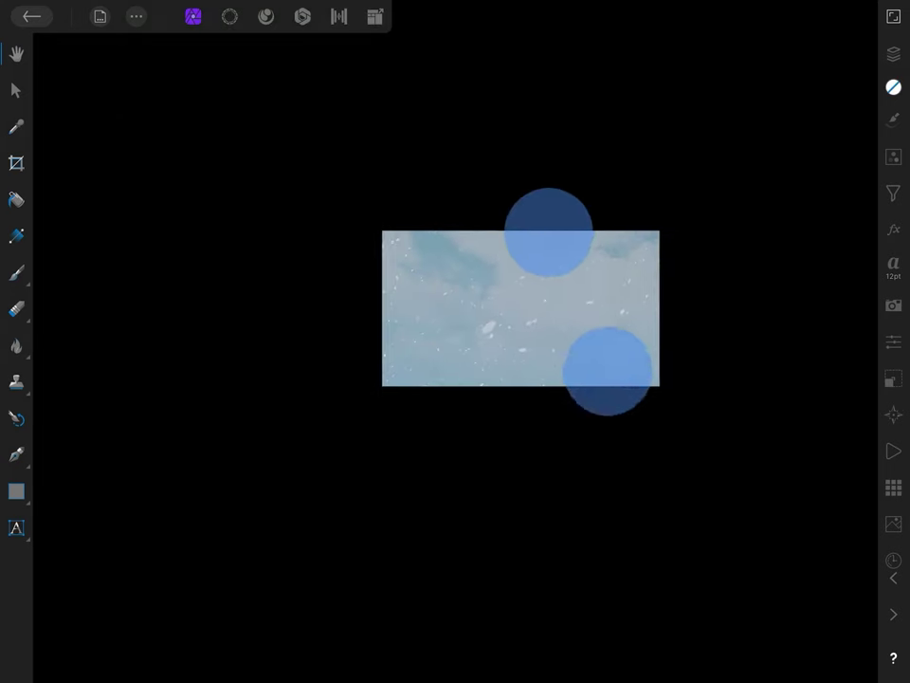
Scale and shift the pasted image with the Move Tool to fill the 1280 × 720 frame
{"action": "left_click", "coordinate": [894, 54]}
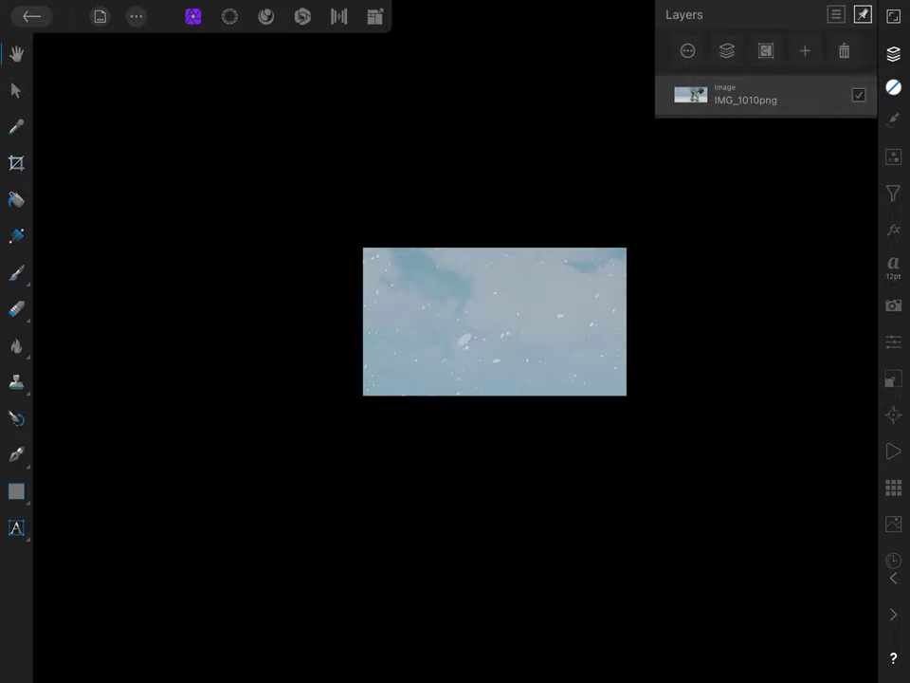
{"action": "left_click", "coordinate": [15, 90]}
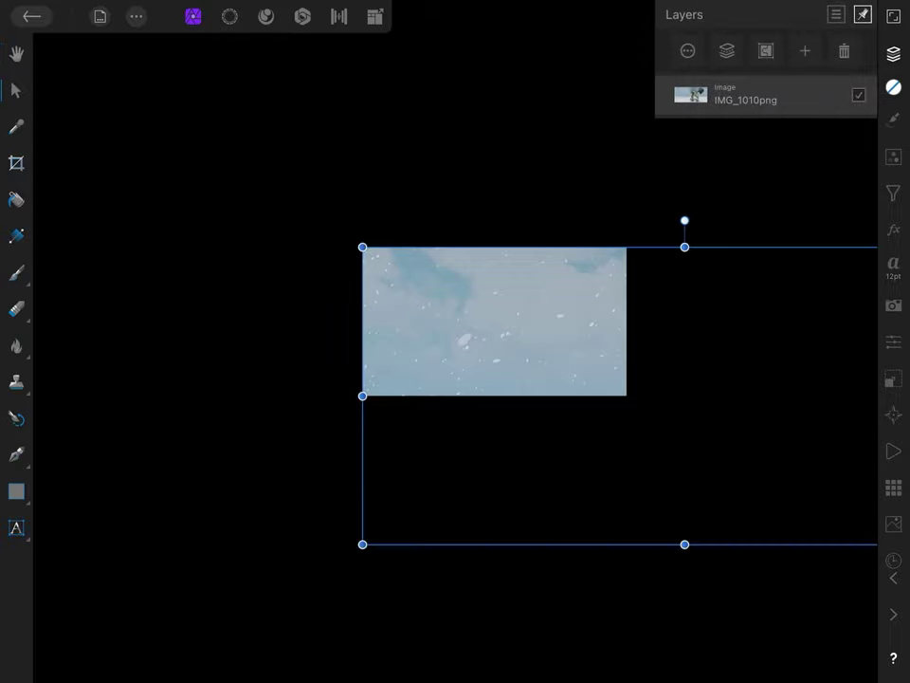
{"action": "scroll", "coordinate": [465, 313], "scroll_direction": "down", "scroll_amount": 2}
{"action": "left_click_drag", "start_coordinate": [842, 496], "coordinate": [594, 381]}
{"action": "left_click_drag", "start_coordinate": [609, 338], "coordinate": [595, 332]}
{"action": "scroll", "coordinate": [575, 309], "scroll_direction": "up", "scroll_amount": 3}
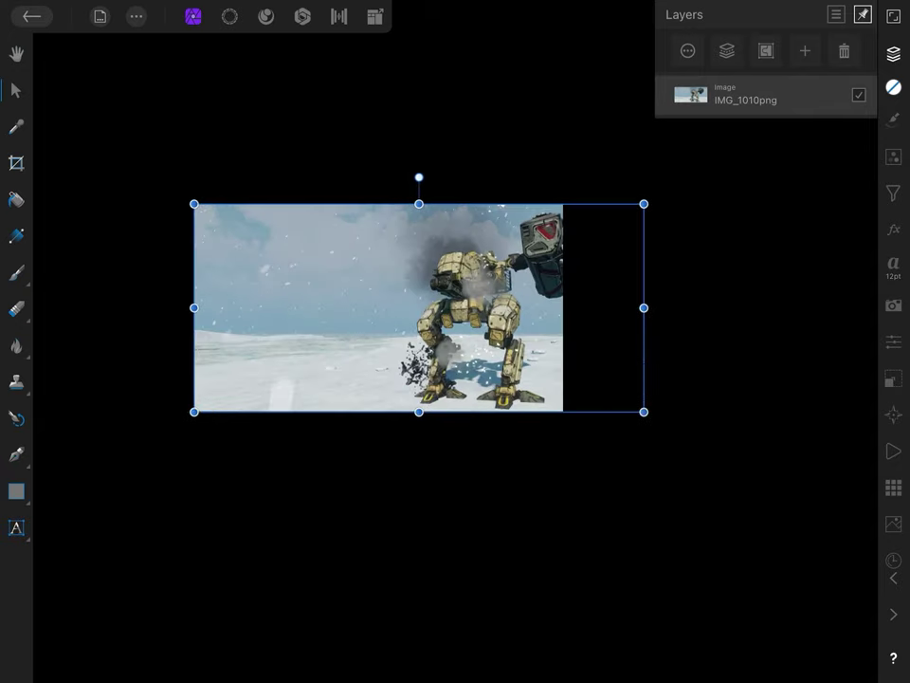
{"action": "scroll", "coordinate": [574, 309], "scroll_direction": "up", "scroll_amount": 2}
{"action": "left_click_drag", "start_coordinate": [668, 336], "coordinate": [616, 335]}
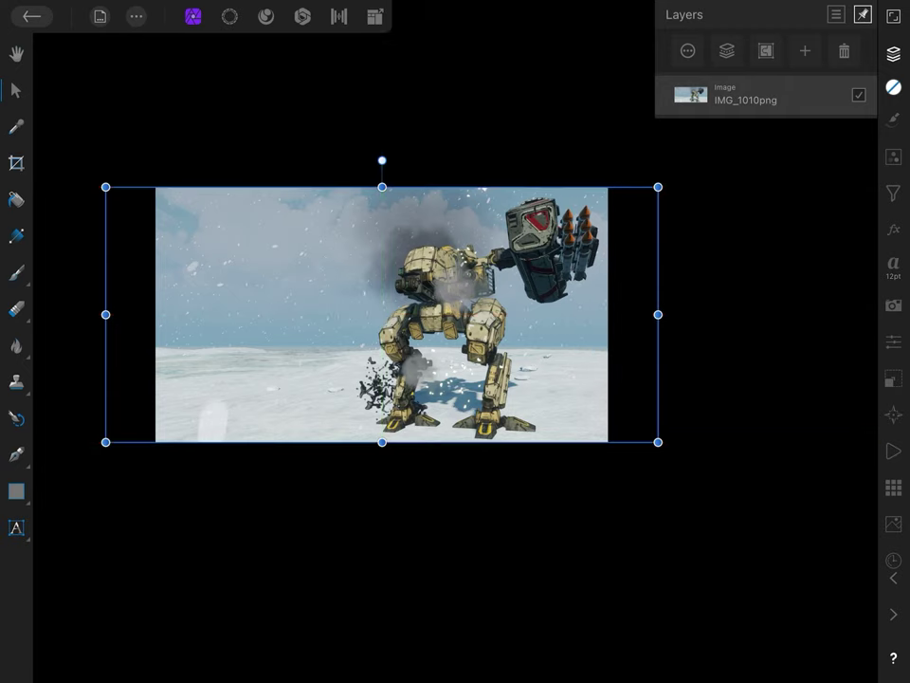
{"action": "left_click", "coordinate": [560, 558]}
Recentre the canvas in view and bring the Photos library in beside it
{"action": "left_click_drag", "start_coordinate": [546, 541], "coordinate": [564, 540]}
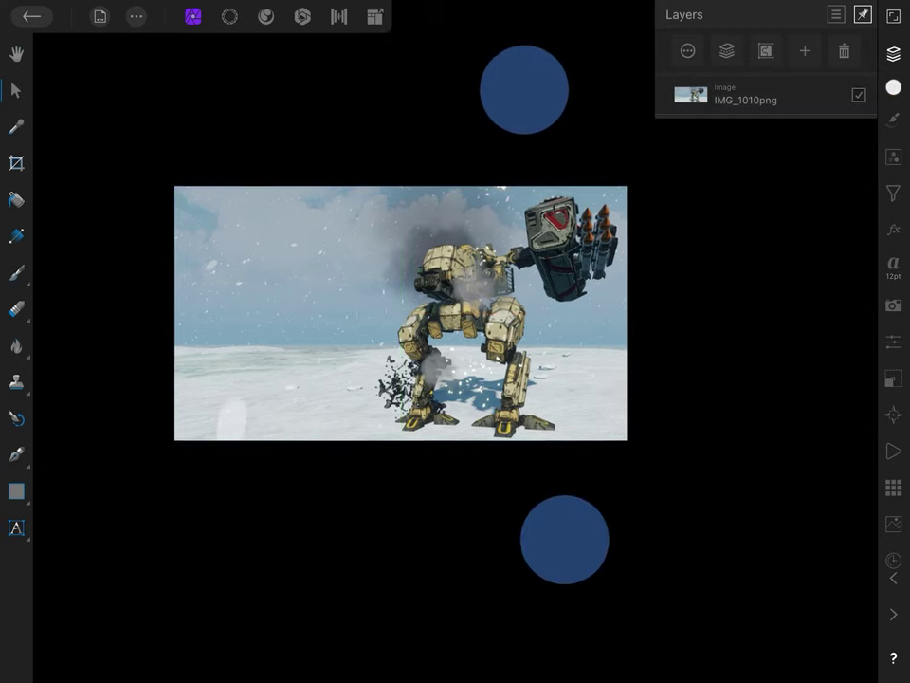
{"action": "left_click_drag", "start_coordinate": [637, 530], "coordinate": [642, 527]}
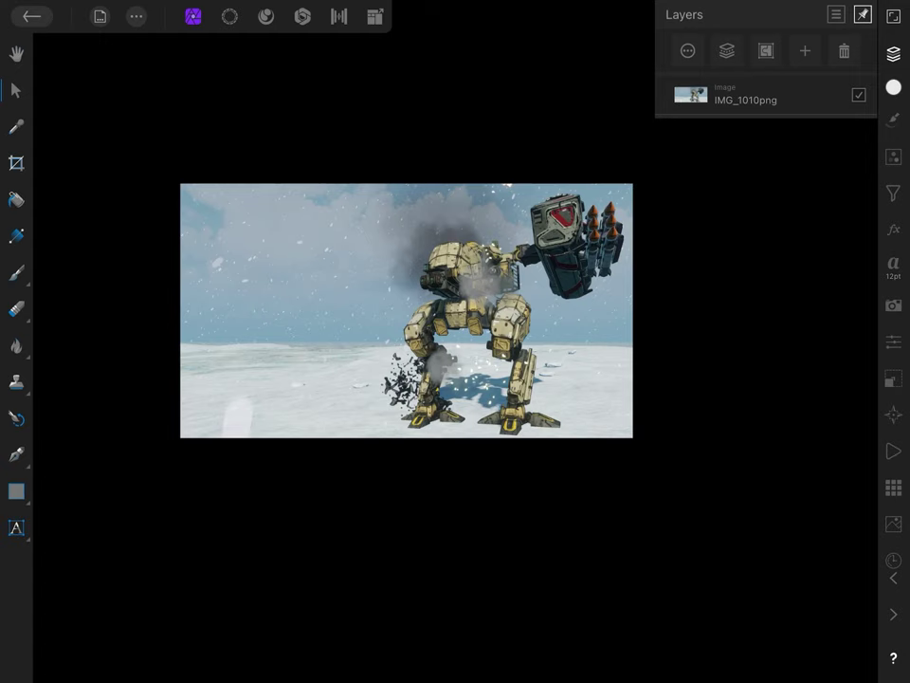
{"action": "left_click_drag", "start_coordinate": [903, 341], "coordinate": [758, 341]}
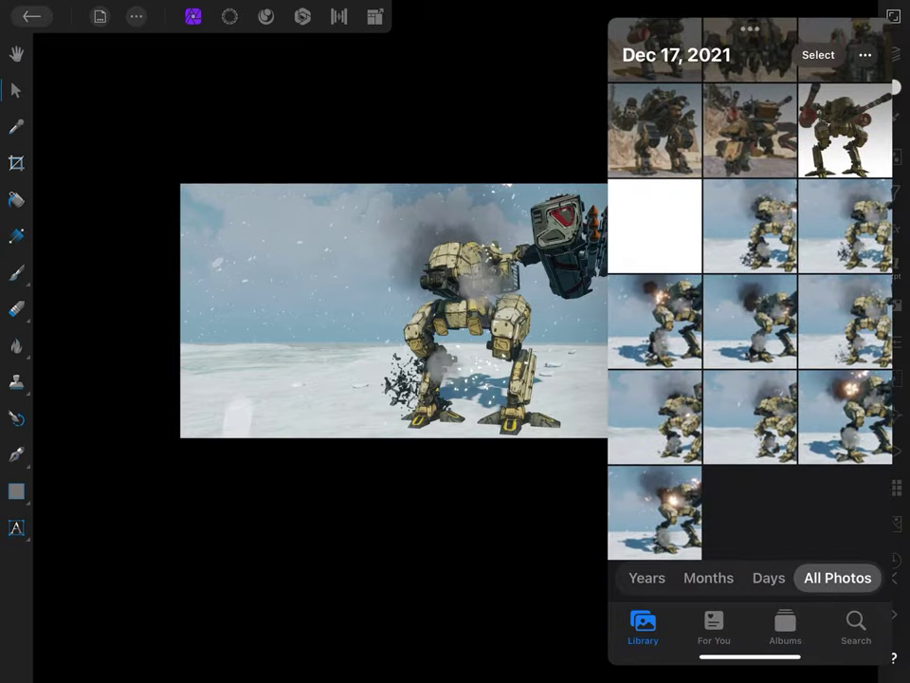
Drop the Battle of Titans logo from Photos onto the canvas and dismiss the library
{"action": "scroll", "coordinate": [749, 313], "scroll_direction": "up", "scroll_amount": 10}
{"action": "scroll", "coordinate": [749, 313], "scroll_direction": "up", "scroll_amount": 10}
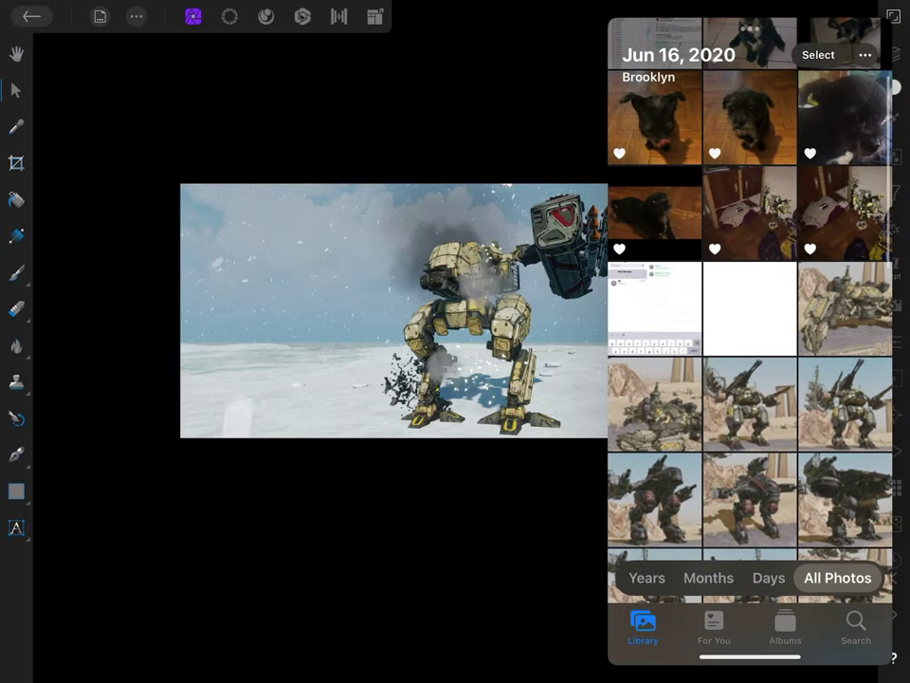
{"action": "left_click_drag", "start_coordinate": [749, 308], "coordinate": [446, 313]}
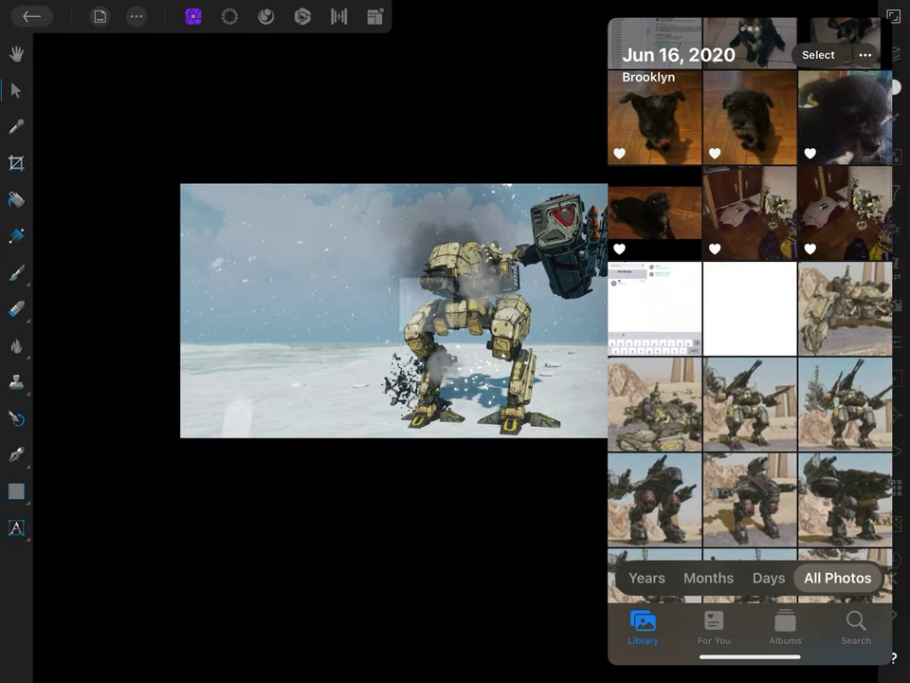
{"action": "scroll", "coordinate": [749, 313], "scroll_direction": "down", "scroll_amount": 10}
{"action": "scroll", "coordinate": [749, 313], "scroll_direction": "down", "scroll_amount": 5}
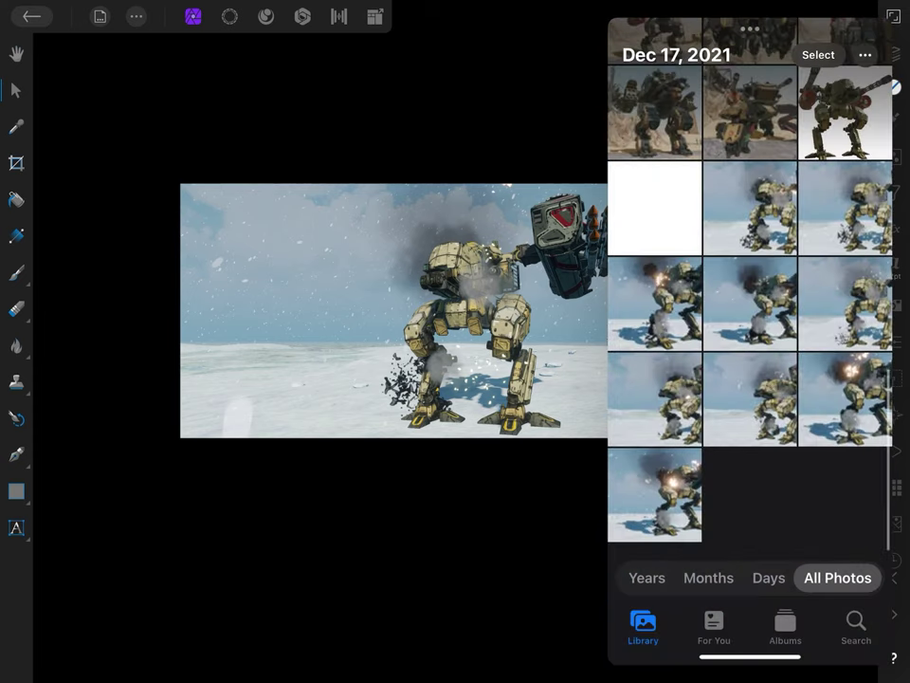
{"action": "left_click_drag", "start_coordinate": [749, 28], "coordinate": [906, 28]}
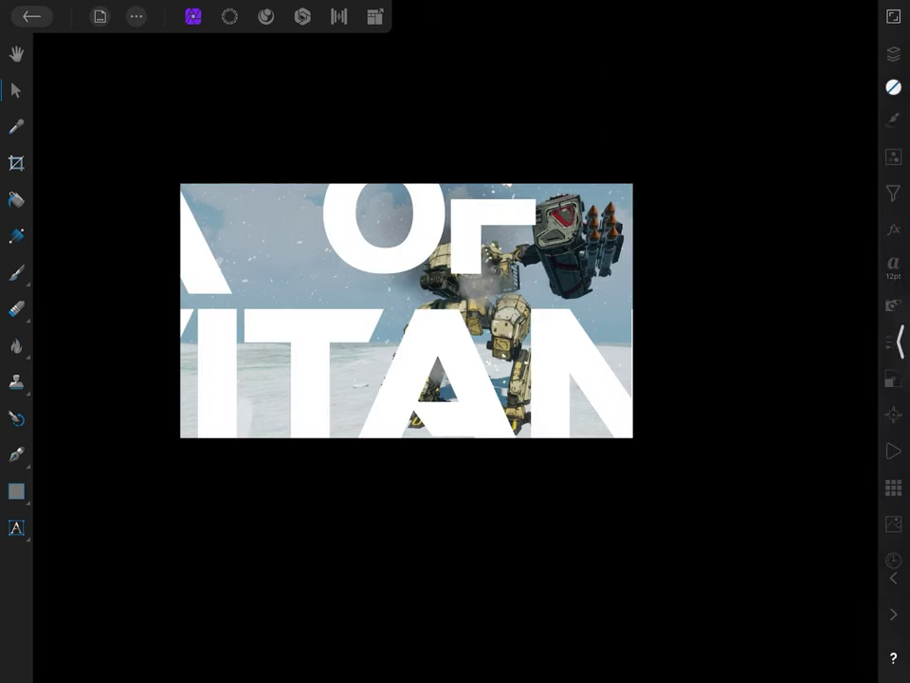
Align the logo to the canvas top-left and scale it down to 720 px tall
{"action": "left_click", "coordinate": [893, 53]}
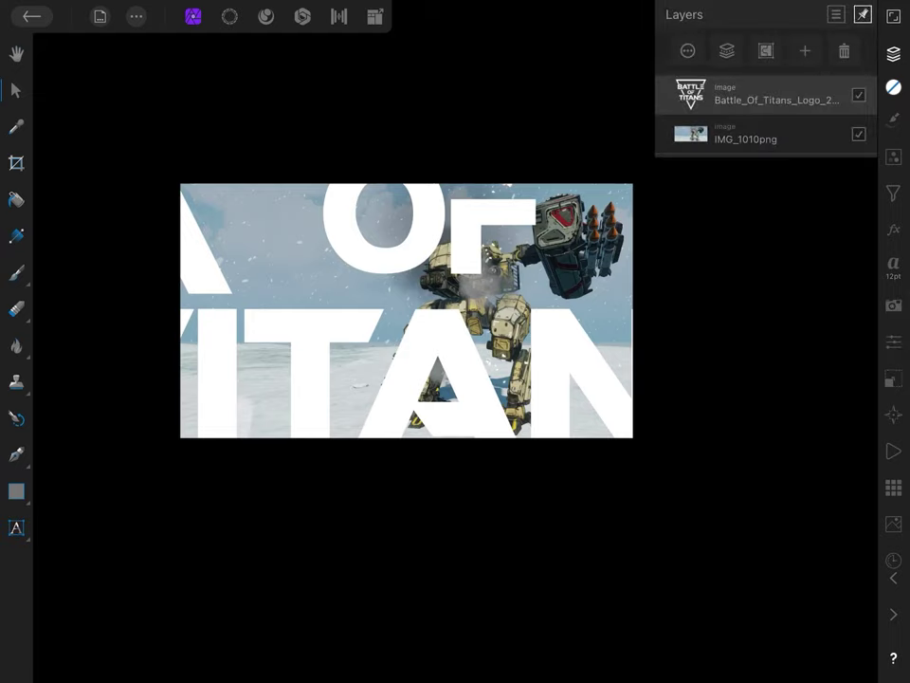
{"action": "scroll", "coordinate": [406, 310], "scroll_direction": "down", "scroll_amount": 3}
{"action": "scroll", "coordinate": [406, 310], "scroll_direction": "down", "scroll_amount": 2}
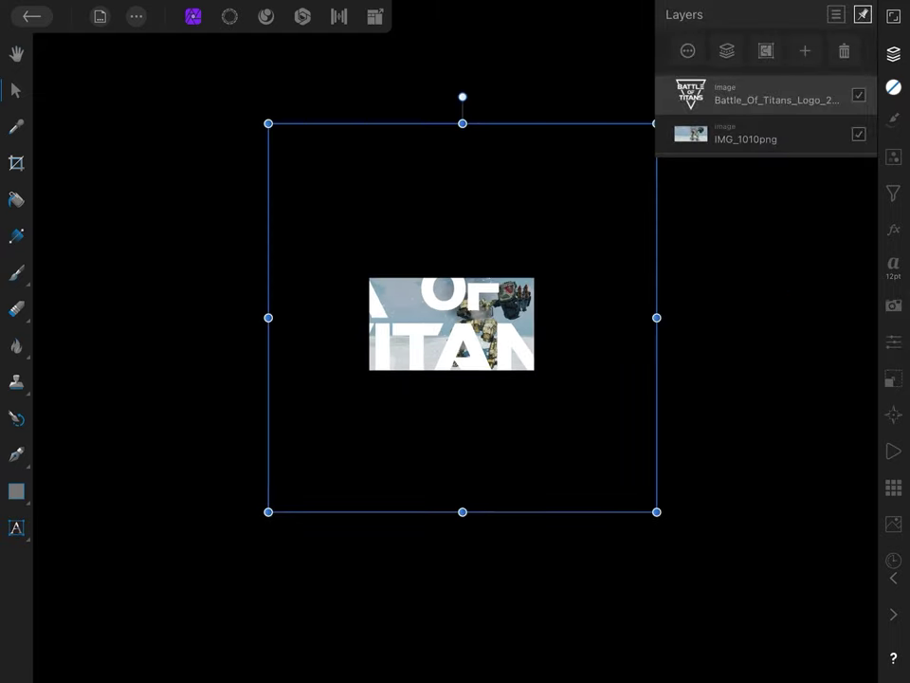
{"action": "left_click_drag", "start_coordinate": [566, 373], "coordinate": [669, 528]}
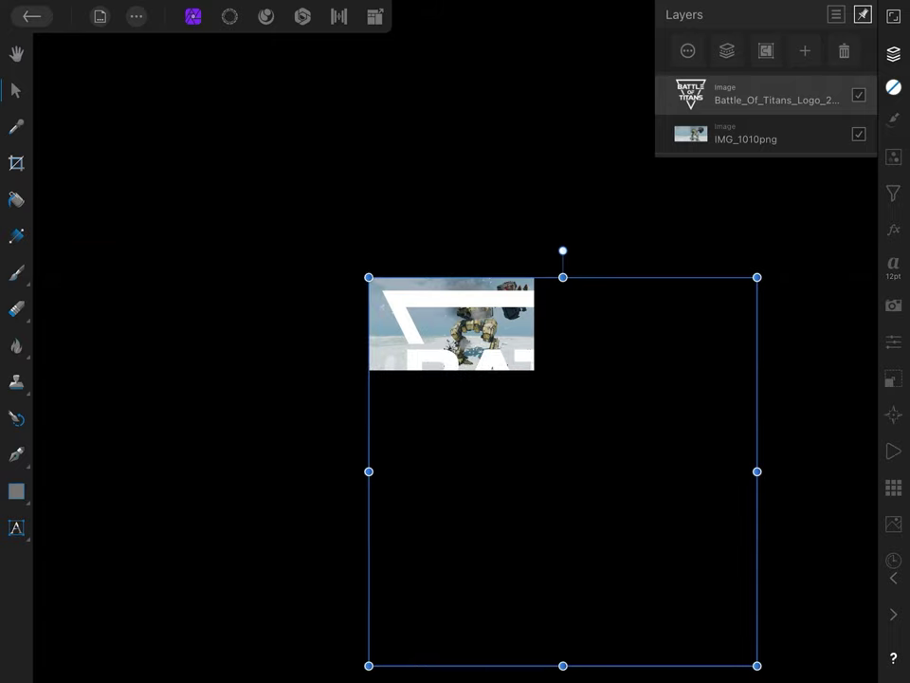
{"action": "left_click_drag", "start_coordinate": [757, 665], "coordinate": [462, 369]}
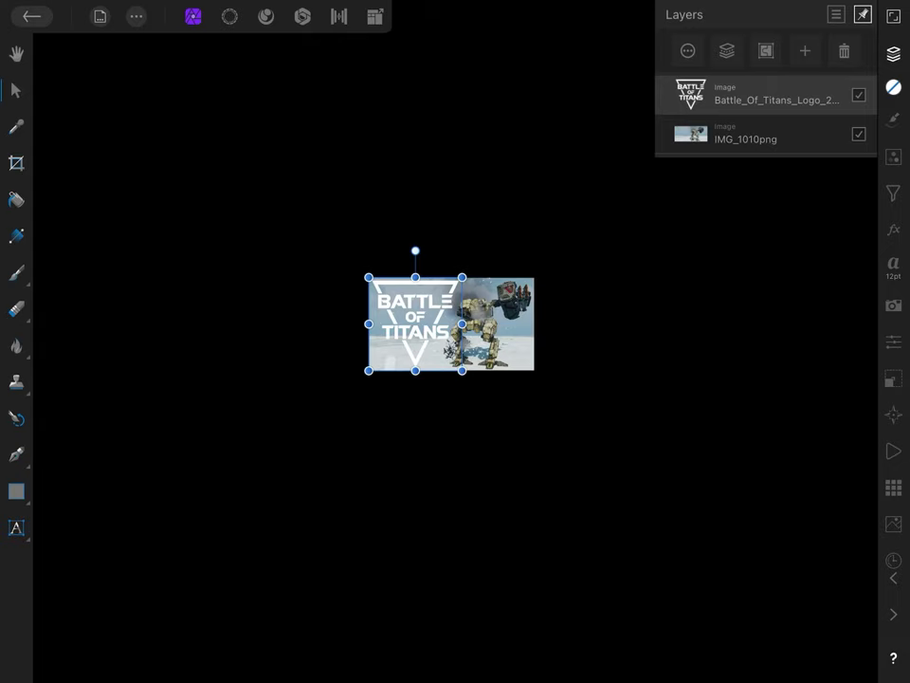
{"action": "left_click", "coordinate": [893, 377]}
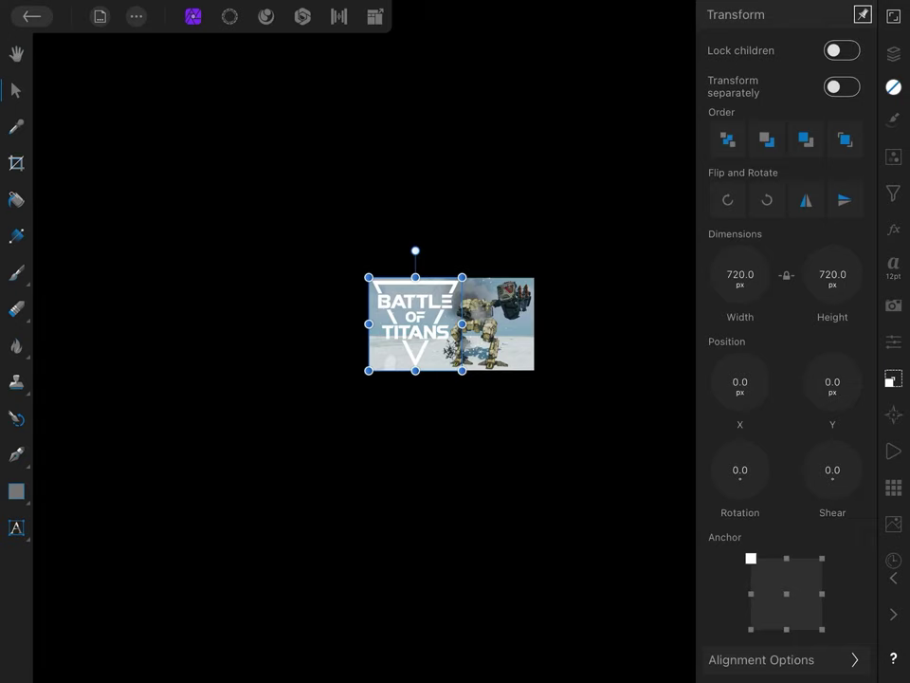
Set the logo's width and height to 272 px each in the Transform studio
{"action": "left_click", "coordinate": [740, 274]}
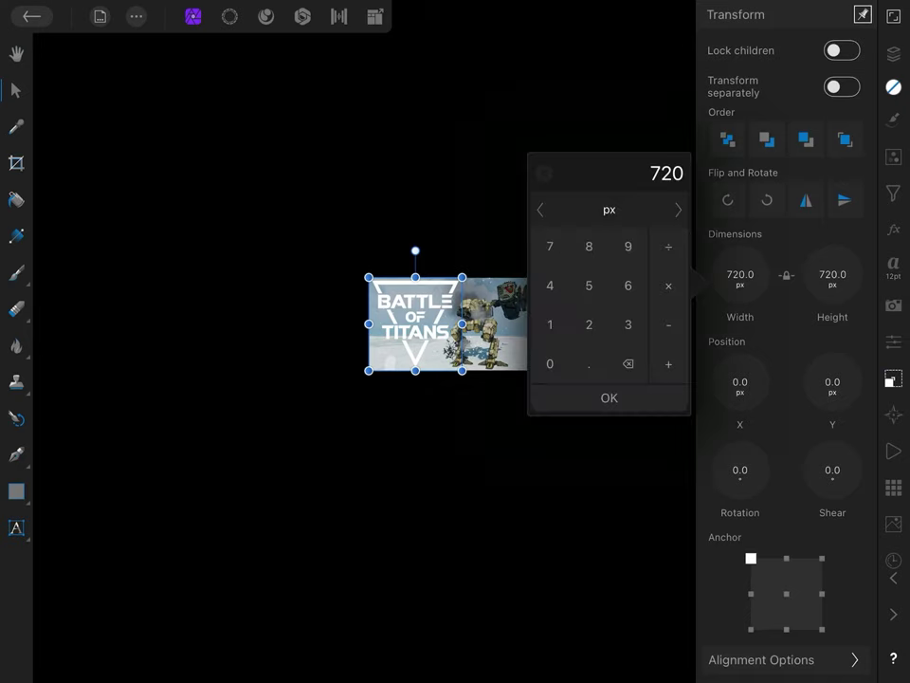
{"action": "left_click", "coordinate": [588, 324]}
{"action": "left_click", "coordinate": [550, 246]}
{"action": "left_click", "coordinate": [589, 324]}
{"action": "left_click", "coordinate": [608, 397]}
{"action": "left_click", "coordinate": [833, 274]}
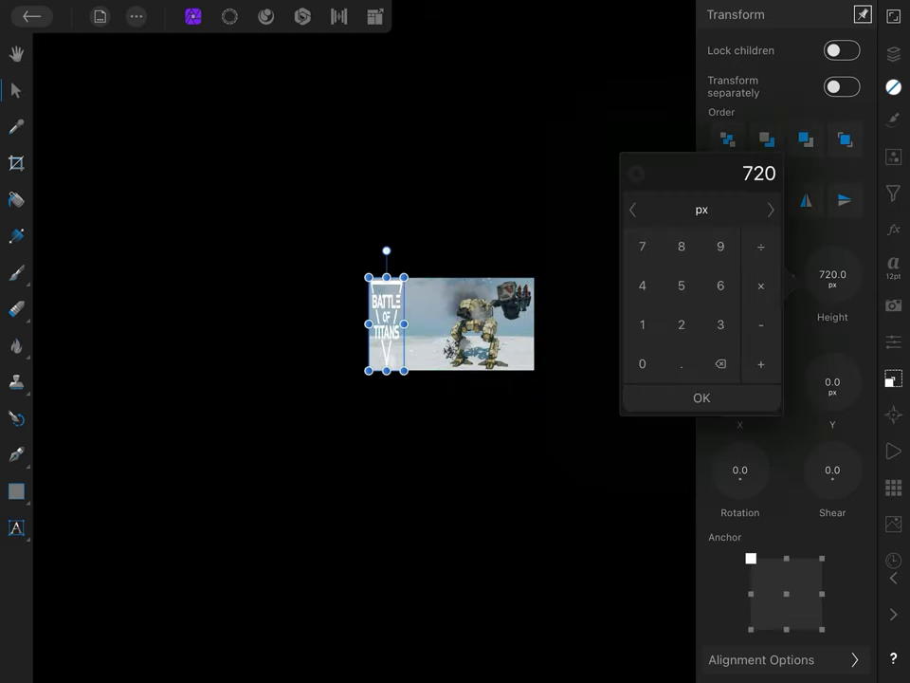
{"action": "left_click", "coordinate": [682, 324]}
{"action": "left_click", "coordinate": [643, 247]}
{"action": "left_click", "coordinate": [681, 324]}
{"action": "left_click", "coordinate": [702, 397]}
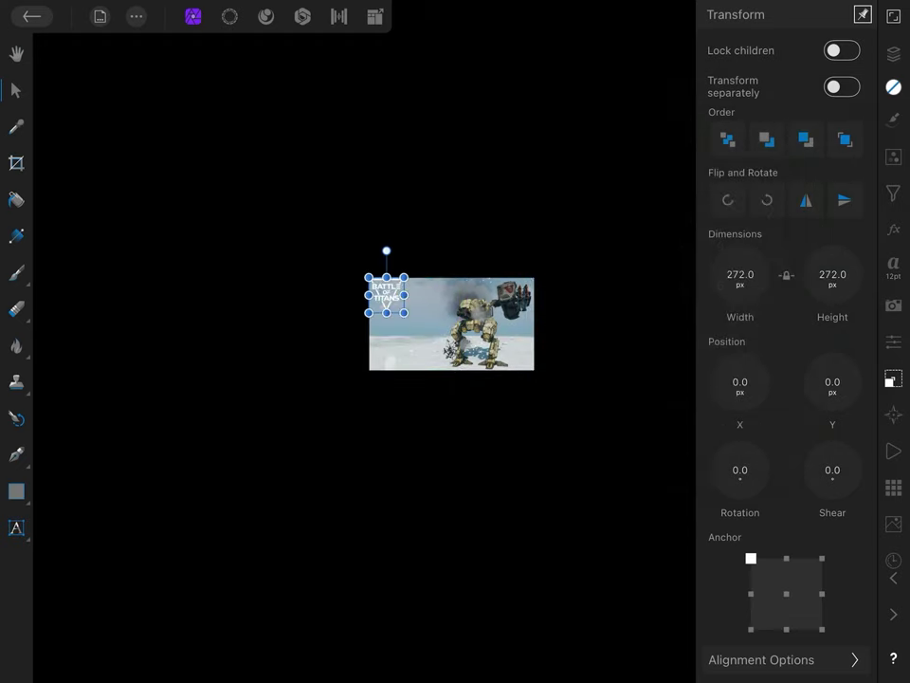
{"action": "scroll", "coordinate": [464, 336], "scroll_direction": "up", "scroll_amount": 2}
{"action": "scroll", "coordinate": [465, 336], "scroll_direction": "up", "scroll_amount": 3}
{"action": "scroll", "coordinate": [464, 337], "scroll_direction": "up", "scroll_amount": 3}
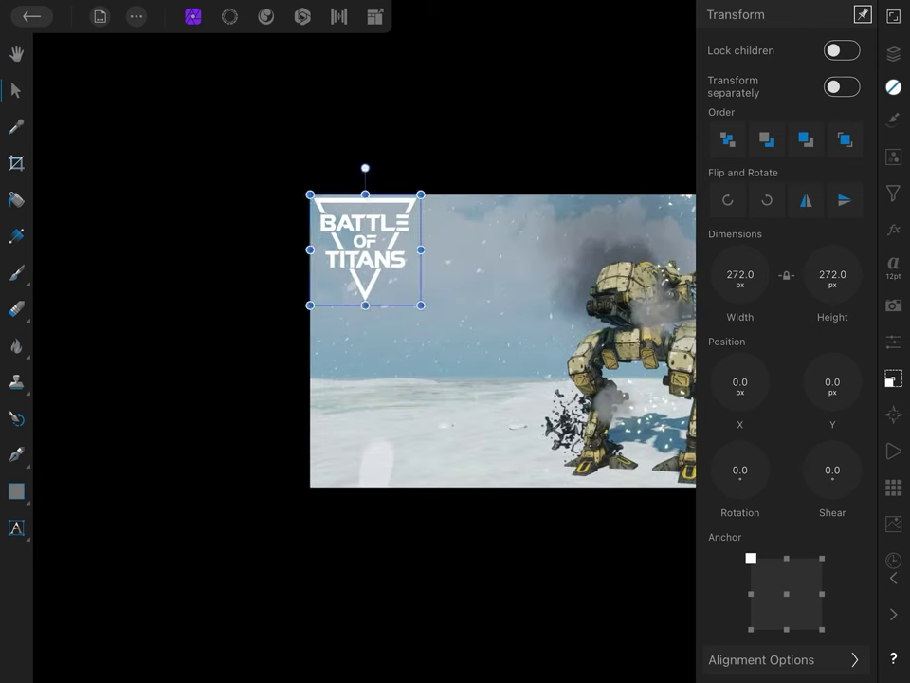
{"action": "scroll", "coordinate": [465, 337], "scroll_direction": "up", "scroll_amount": 3}
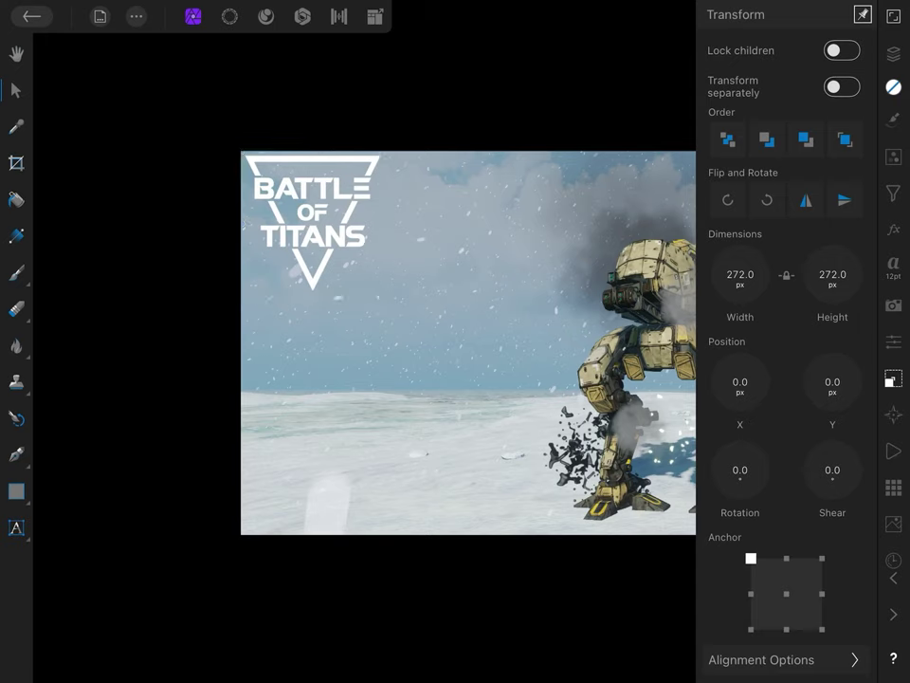
Set the Battle of Titans logo's X position to 60 px
{"action": "left_click", "coordinate": [740, 381]}
{"action": "left_click", "coordinate": [628, 393]}
{"action": "left_click", "coordinate": [550, 471]}
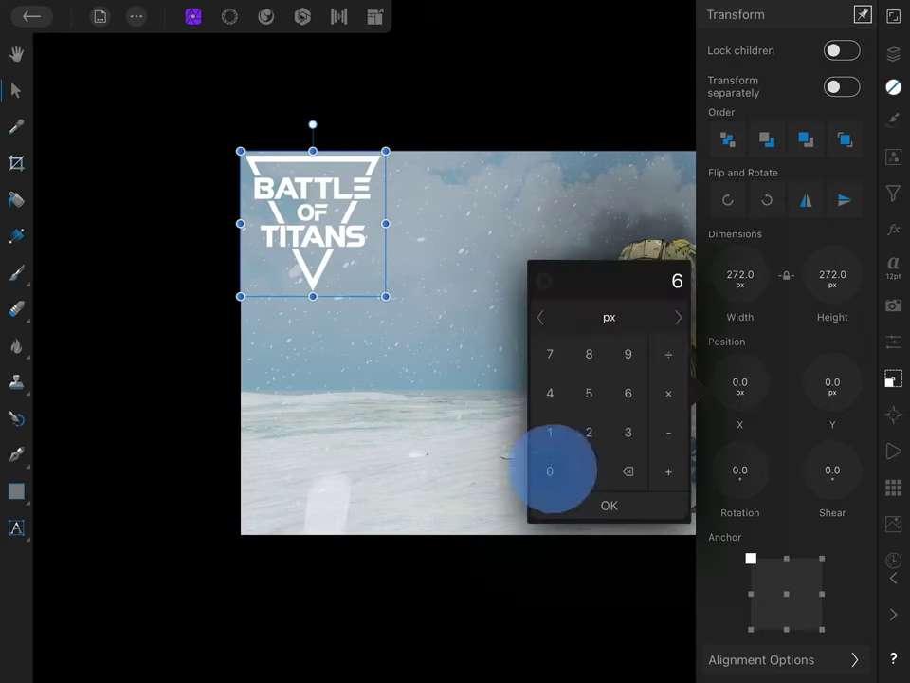
{"action": "left_click", "coordinate": [596, 505]}
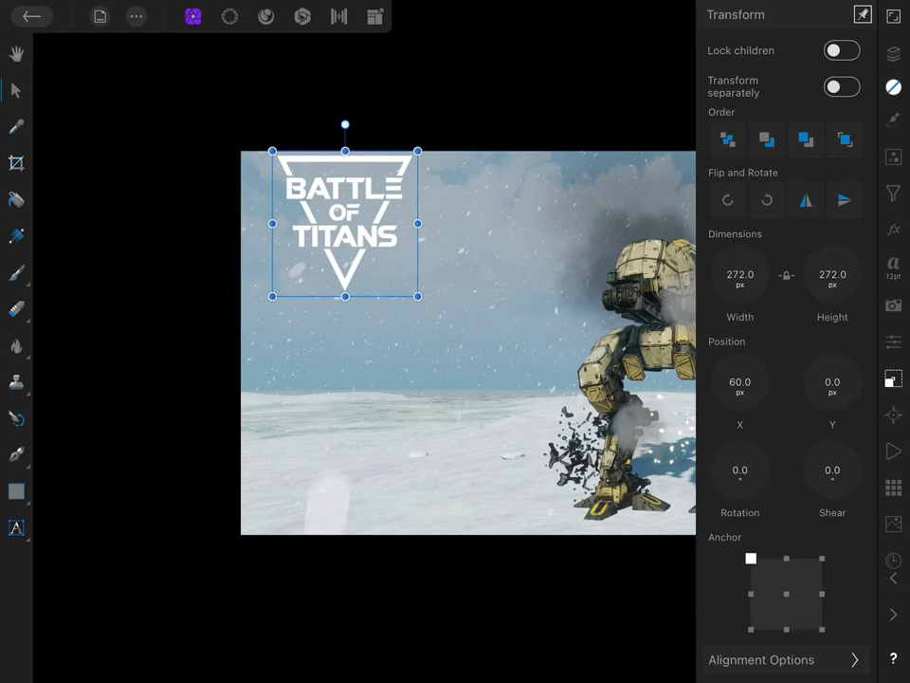
Set the logo's Y position to 90 px, correcting an accidental -90
{"action": "left_click", "coordinate": [833, 381]}
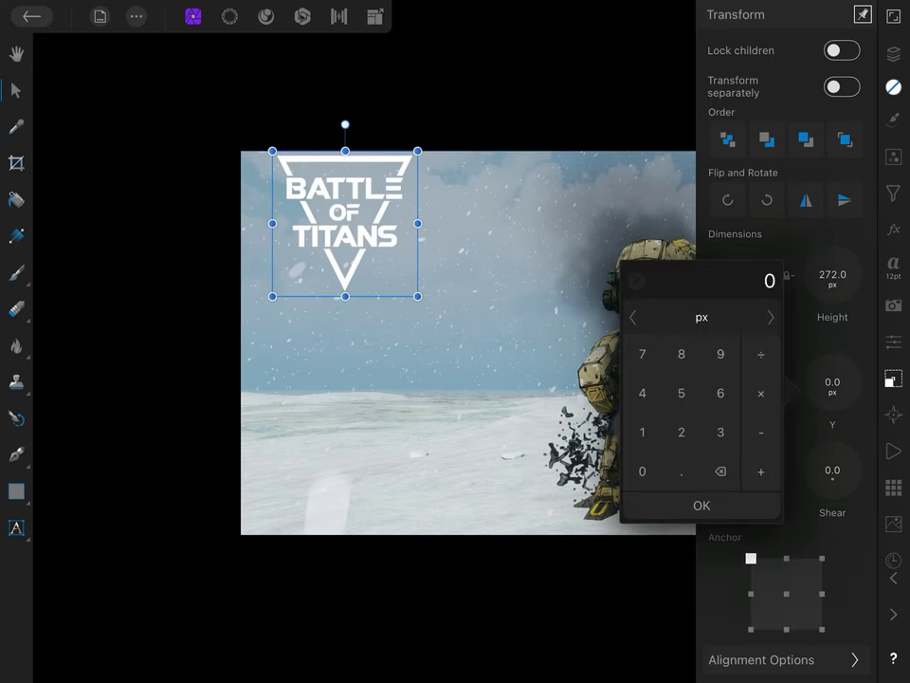
{"action": "left_click", "coordinate": [760, 431]}
{"action": "left_click", "coordinate": [721, 353]}
{"action": "left_click", "coordinate": [643, 471]}
{"action": "left_click", "coordinate": [702, 504]}
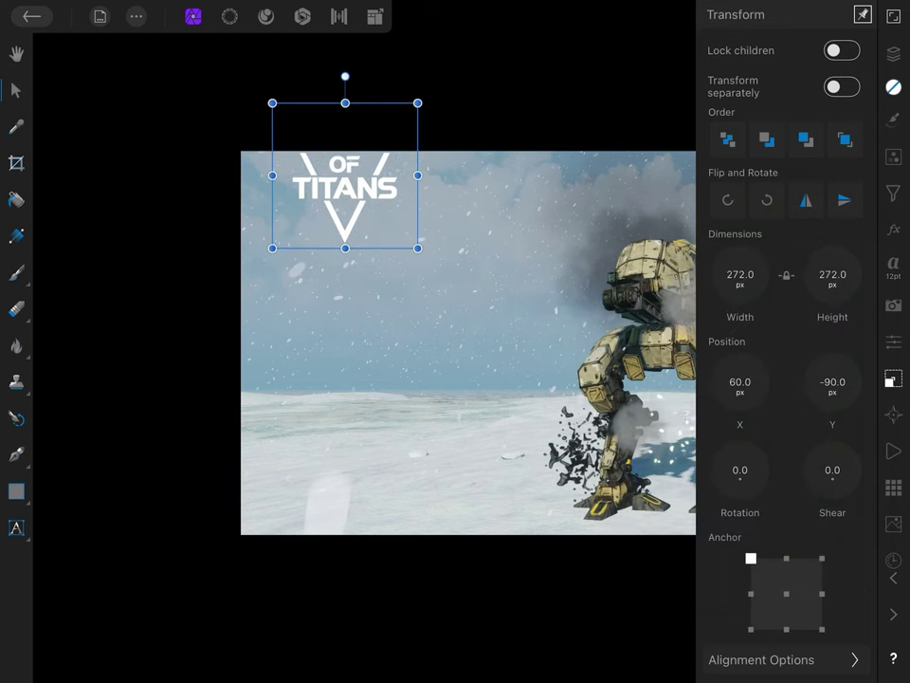
{"action": "left_click", "coordinate": [833, 382]}
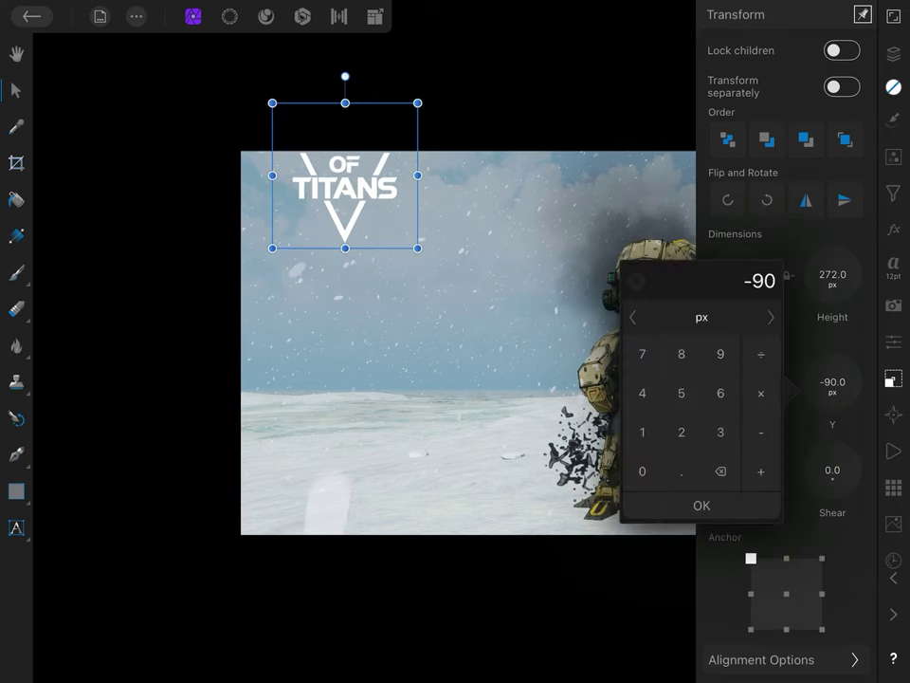
{"action": "left_click", "coordinate": [721, 354]}
{"action": "left_click", "coordinate": [643, 472]}
{"action": "left_click", "coordinate": [702, 504]}
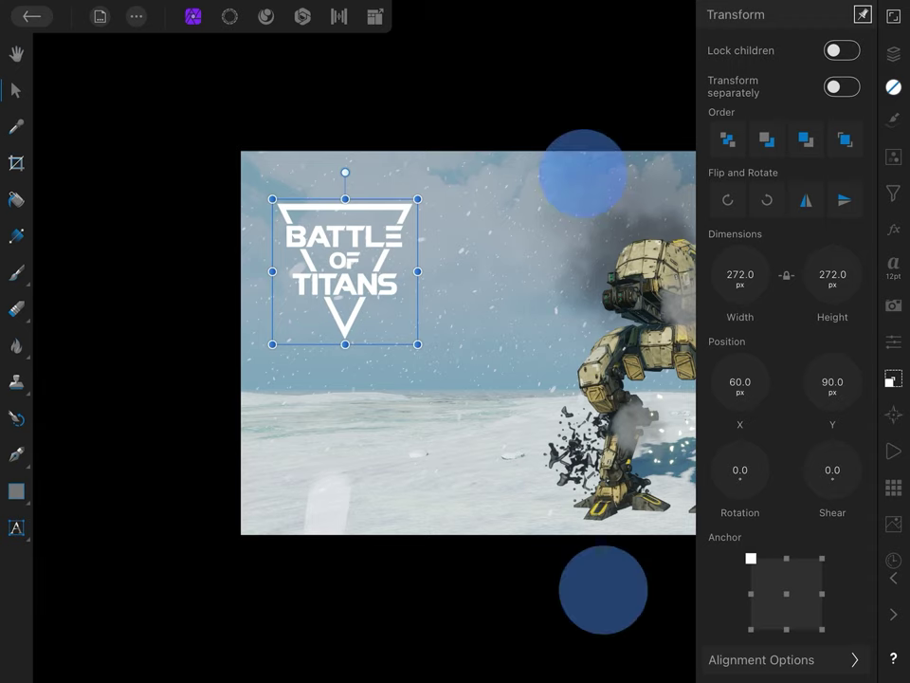
Close the Transform panel and select the IMG_1010png layer in the Layers panel
{"action": "scroll", "coordinate": [470, 346], "scroll_direction": "down", "scroll_amount": 3}
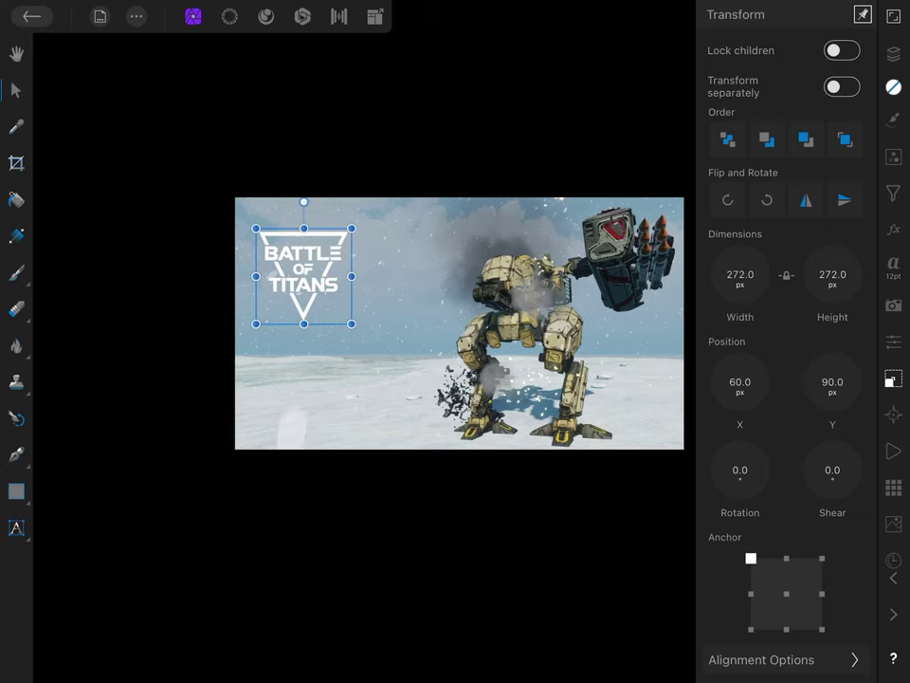
{"action": "left_click", "coordinate": [893, 53]}
{"action": "left_click", "coordinate": [894, 53]}
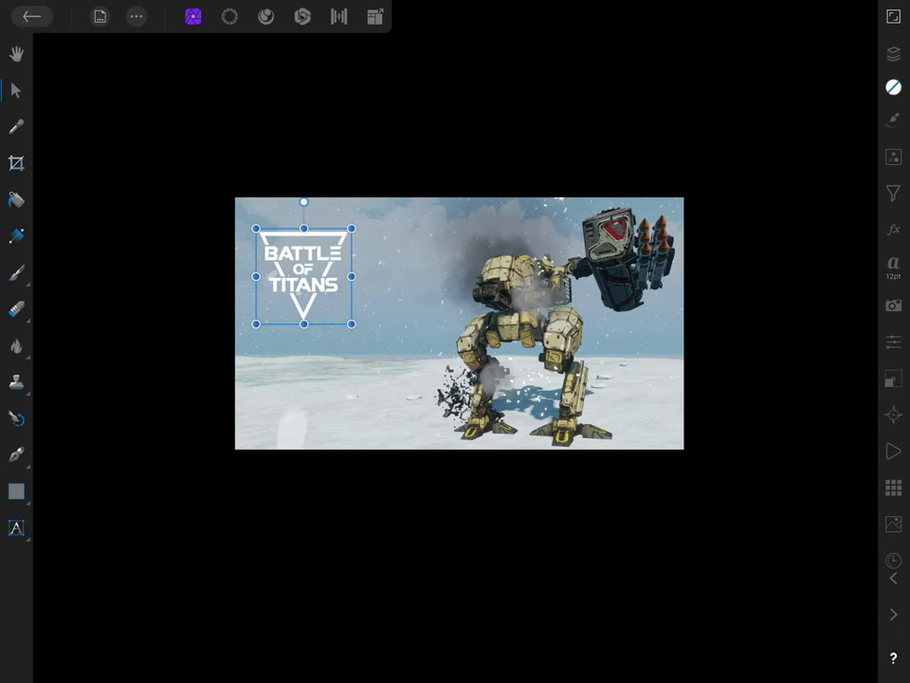
{"action": "left_click", "coordinate": [894, 53]}
{"action": "left_click", "coordinate": [749, 133]}
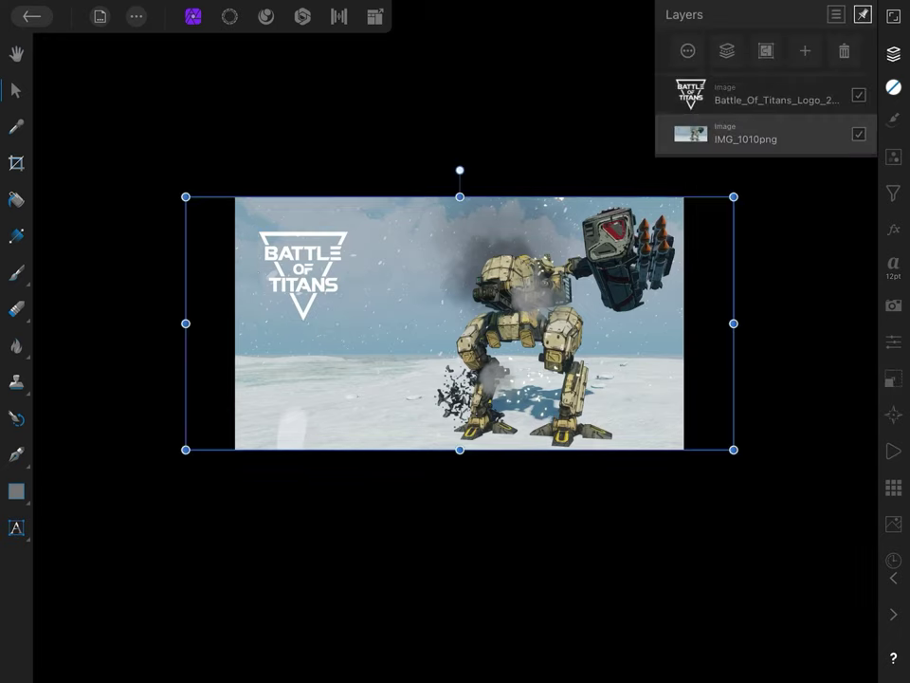
Delete the IMG_1010png photo layer from the thumbnail and return to the gallery
{"action": "scroll", "coordinate": [604, 343], "scroll_direction": "up", "scroll_amount": 3}
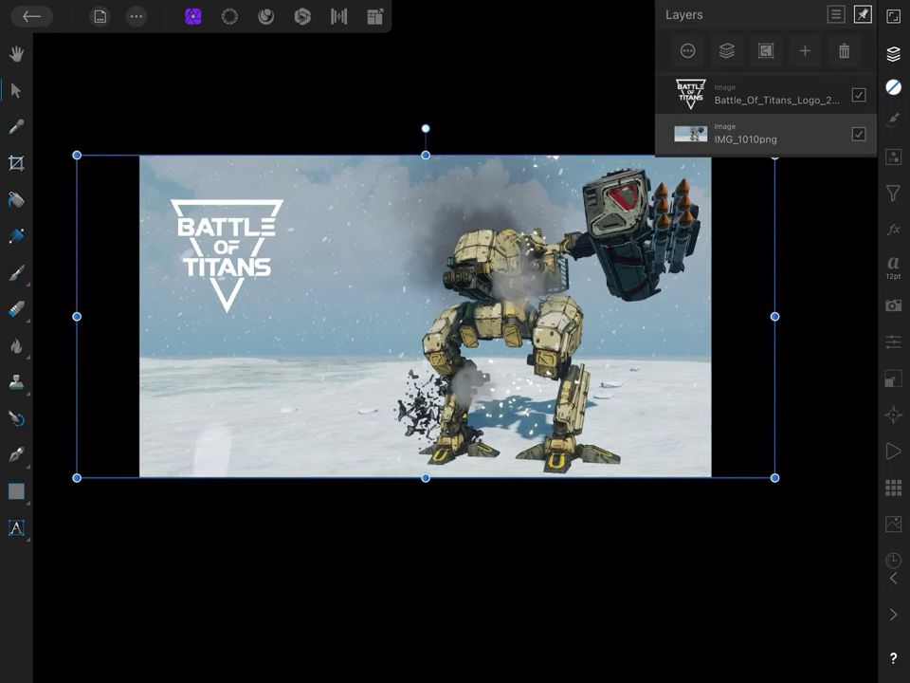
{"action": "key", "text": "Delete"}
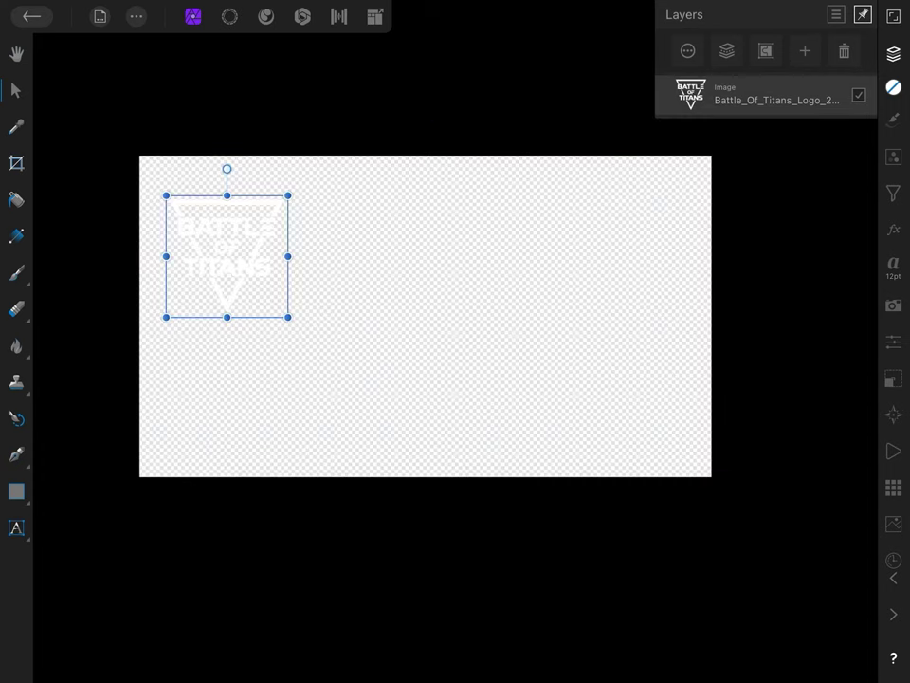
{"action": "left_click", "coordinate": [31, 16]}
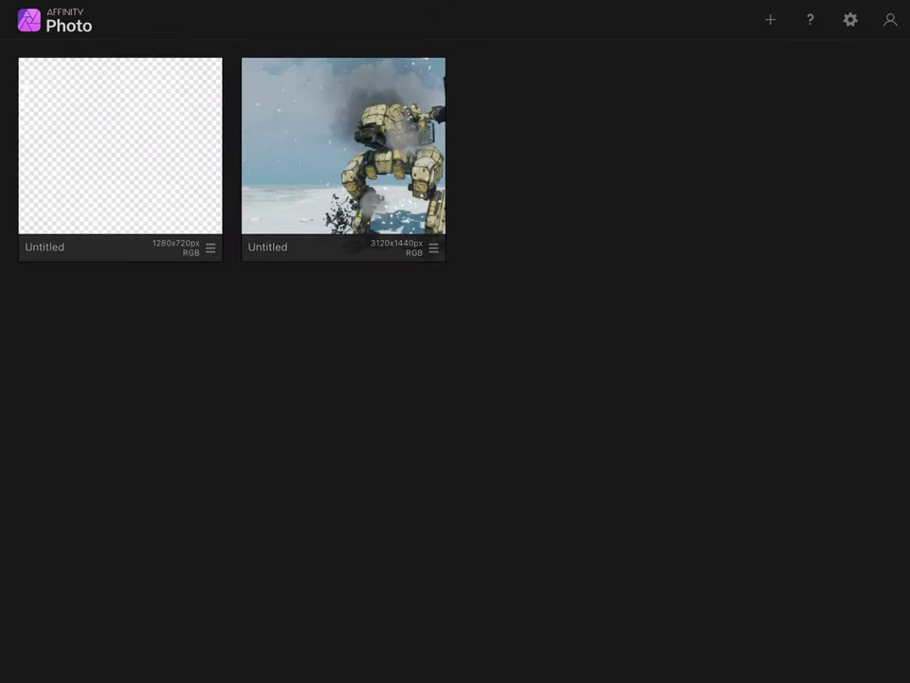
Save the 3120×1440 mech document from its gallery menu and reopen it
{"action": "left_click", "coordinate": [433, 248]}
{"action": "left_click", "coordinate": [266, 296]}
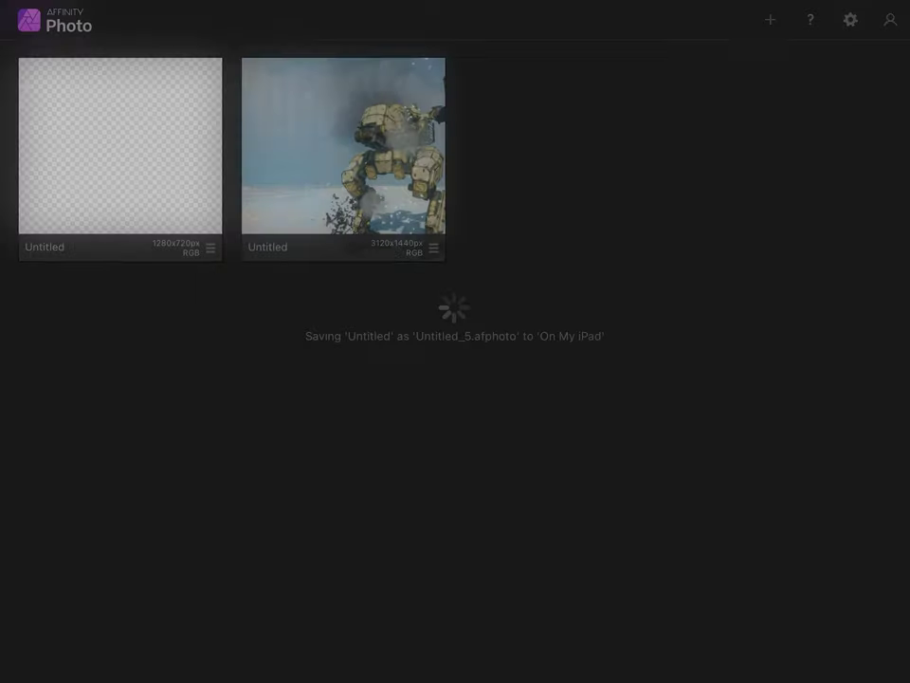
{"action": "left_click", "coordinate": [433, 247]}
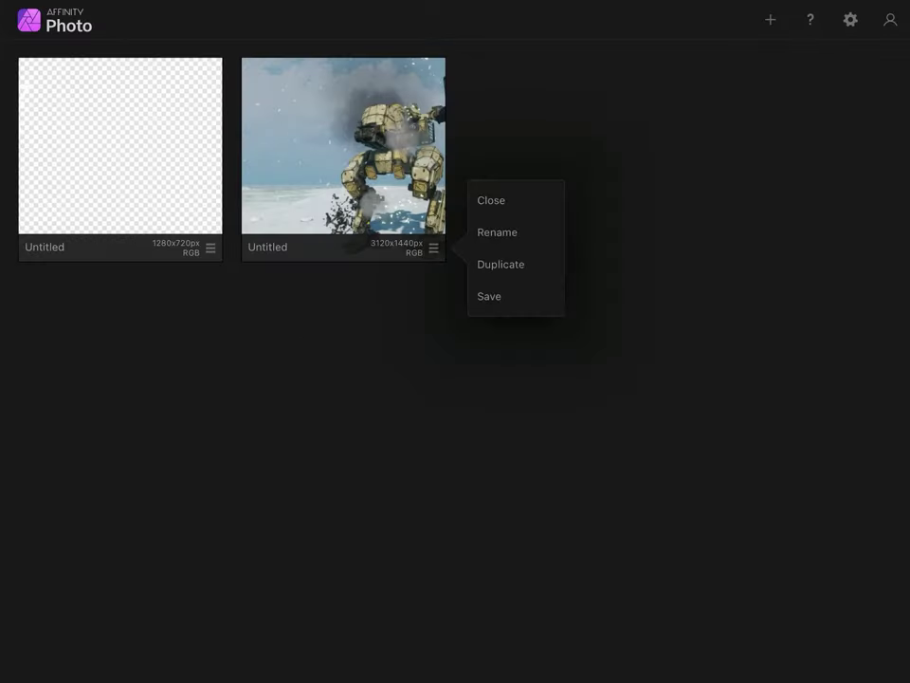
{"action": "left_click", "coordinate": [489, 296]}
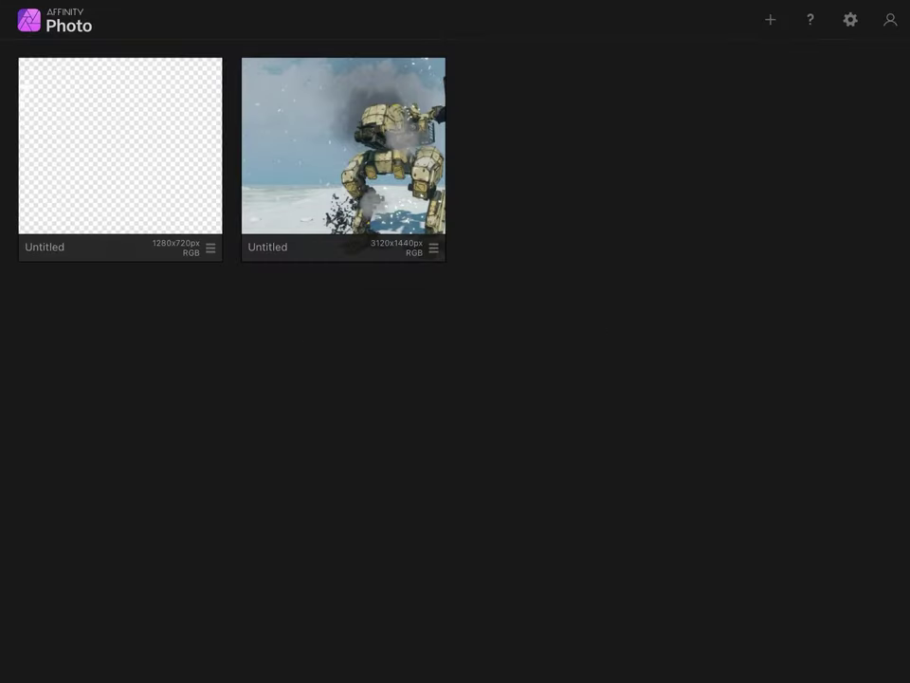
{"action": "left_click", "coordinate": [369, 128]}
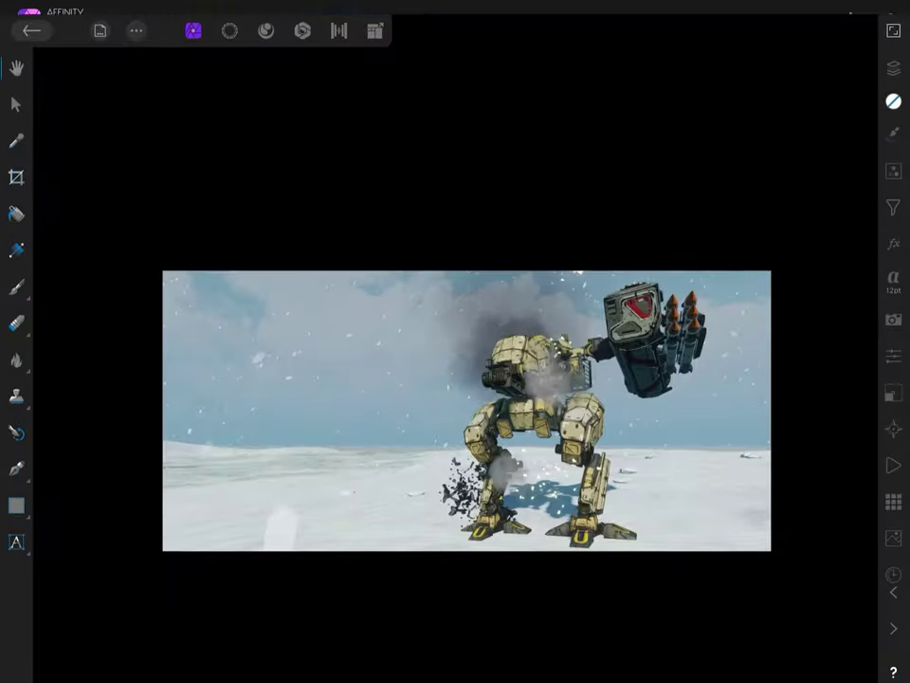
Rasterize the mech photo layer, then enter the Selections Persona with the Move Tool active
{"action": "left_click", "coordinate": [893, 54]}
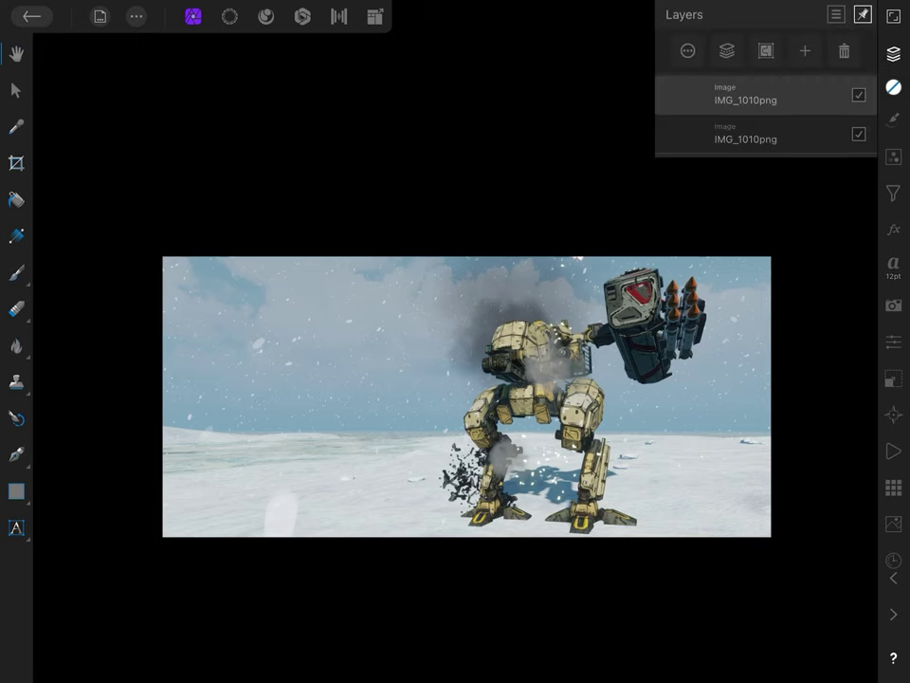
{"action": "left_click", "coordinate": [893, 54]}
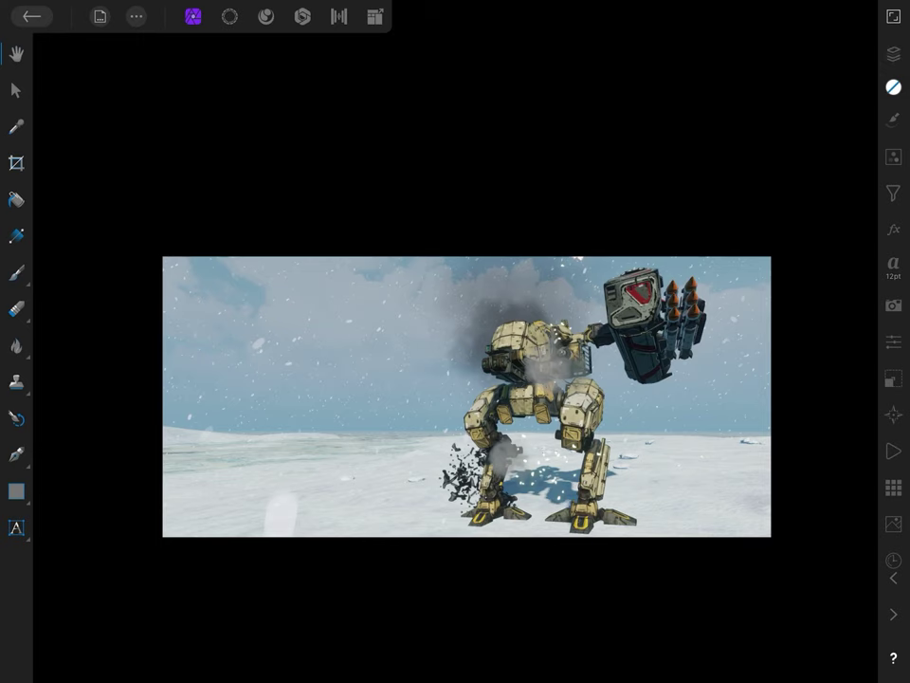
{"action": "left_click", "coordinate": [137, 16]}
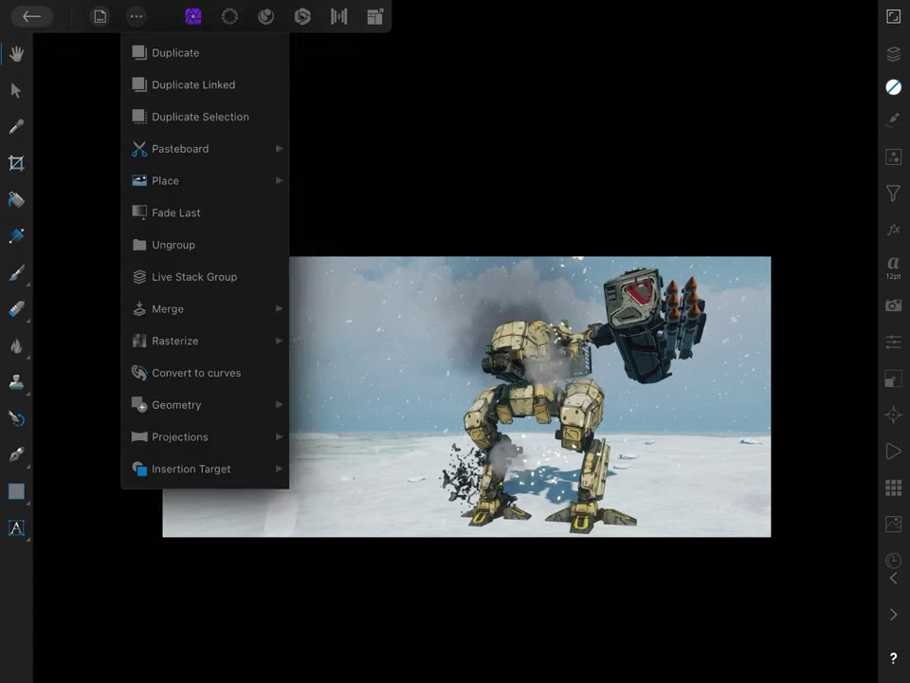
{"action": "left_click", "coordinate": [176, 341]}
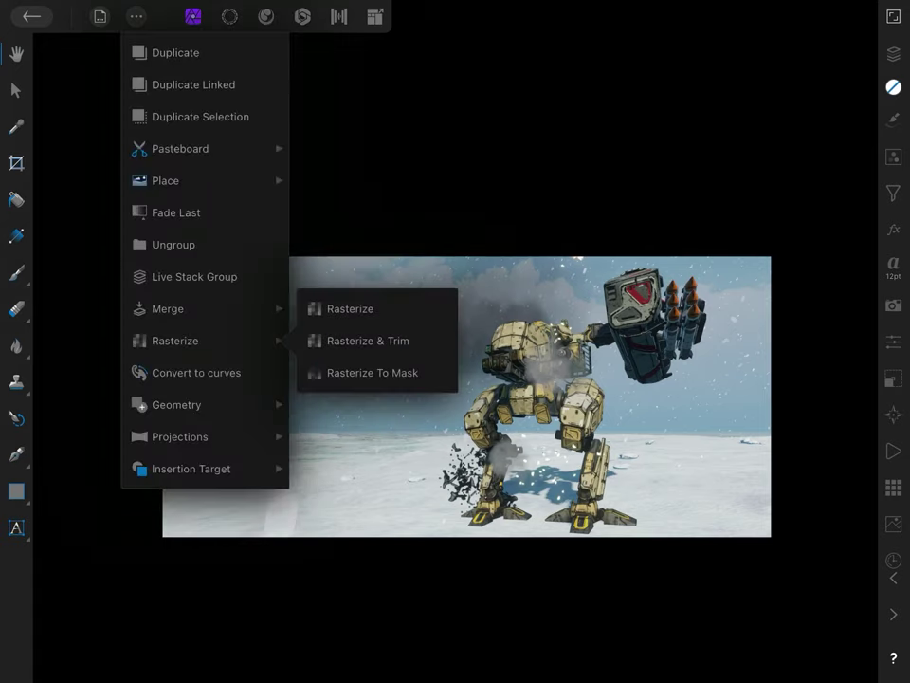
{"action": "left_click", "coordinate": [350, 308]}
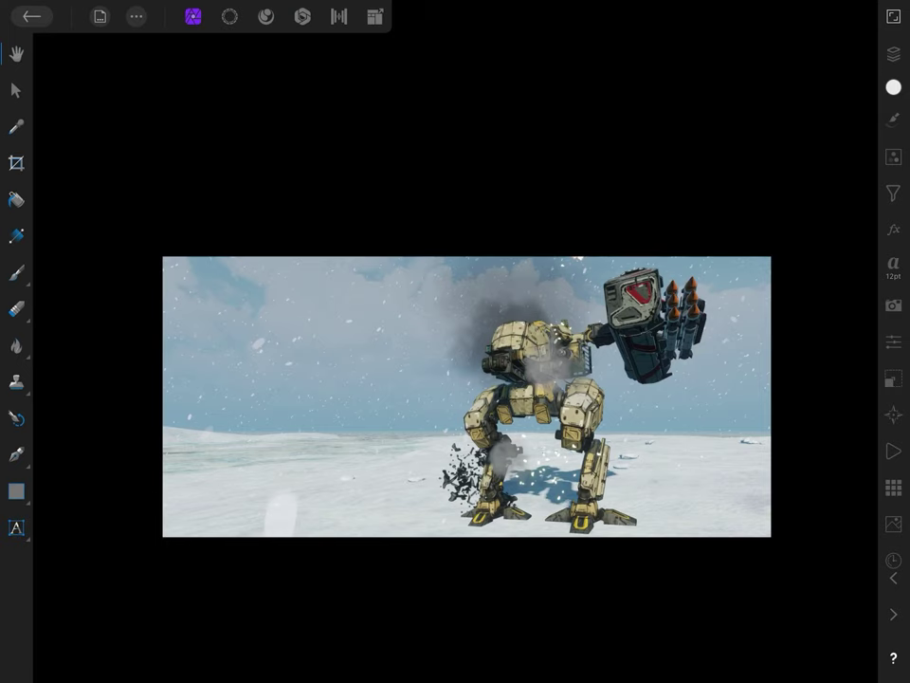
{"action": "left_click", "coordinate": [16, 90]}
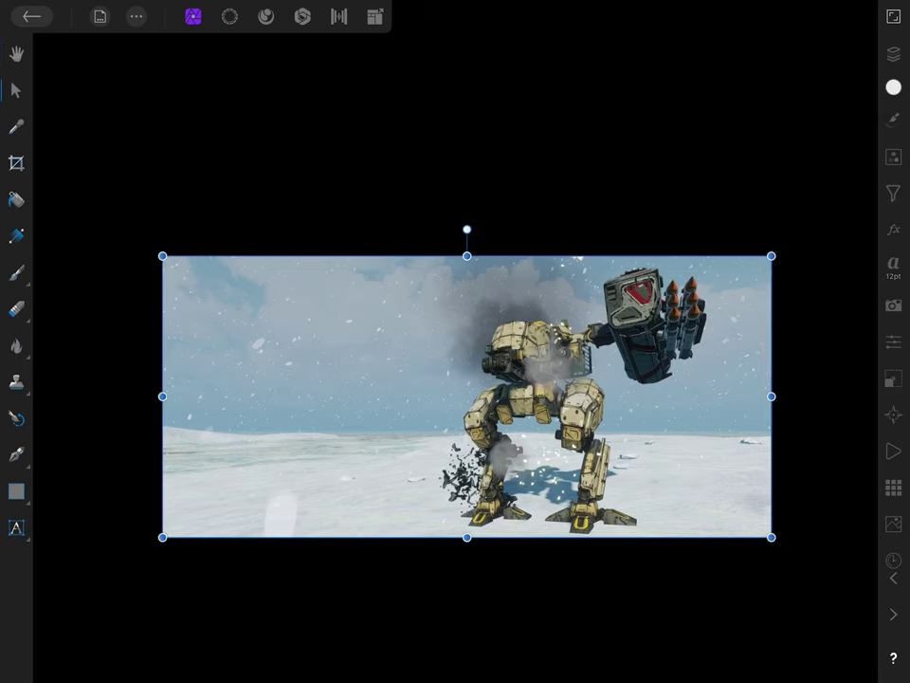
{"action": "left_click", "coordinate": [229, 16]}
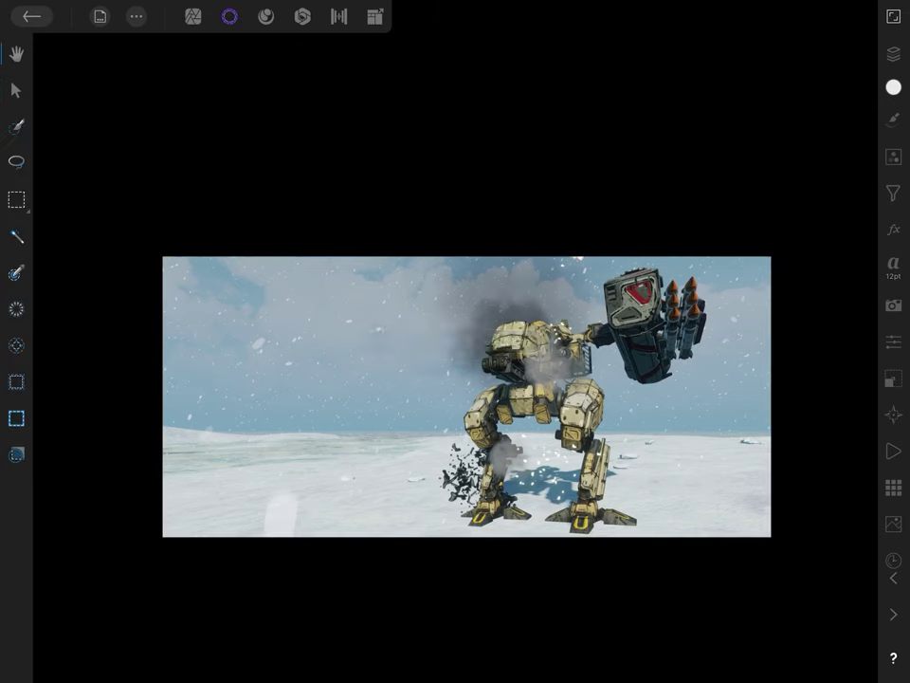
Choose the edge-snapping Smart Selection Brush and set a new brush width
{"action": "left_click", "coordinate": [15, 126]}
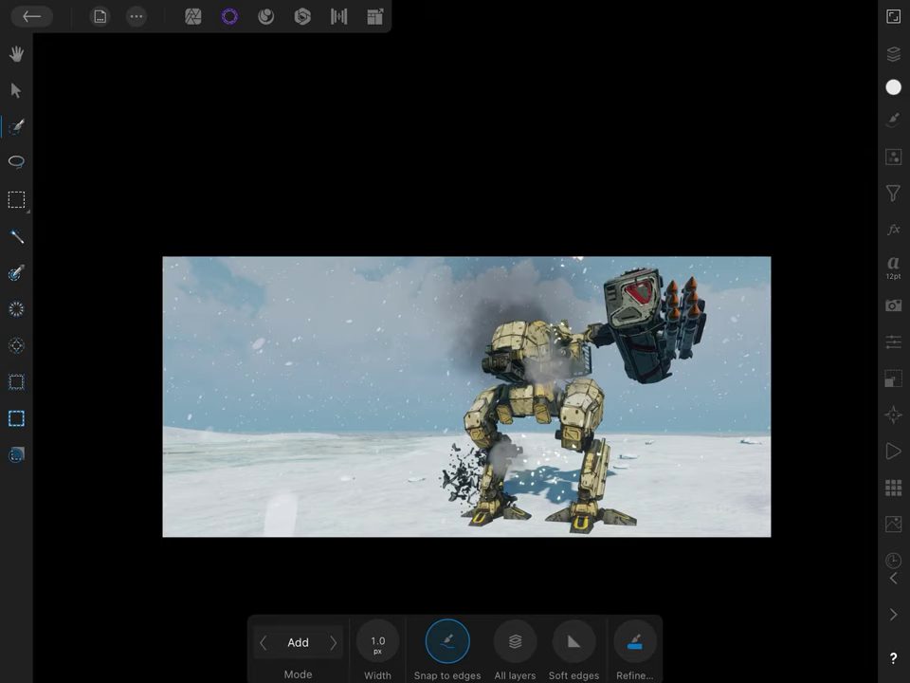
{"action": "left_click", "coordinate": [378, 642]}
{"action": "left_click", "coordinate": [319, 543]}
{"action": "left_click", "coordinate": [378, 576]}
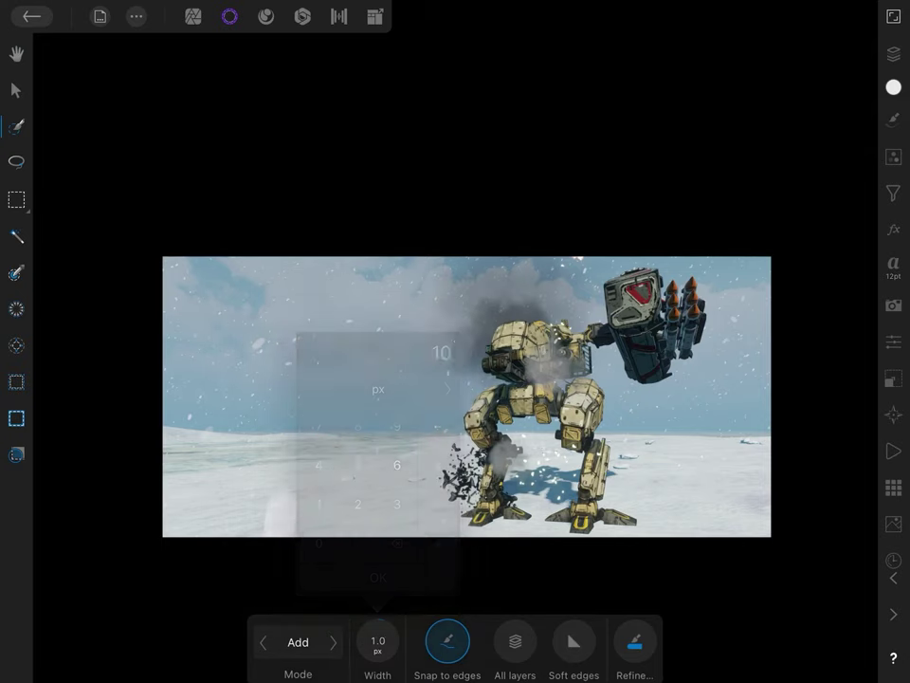
Paint a selection over the mech's right and left legs, including the left thigh
{"action": "scroll", "coordinate": [582, 382], "scroll_direction": "up", "scroll_amount": 1}
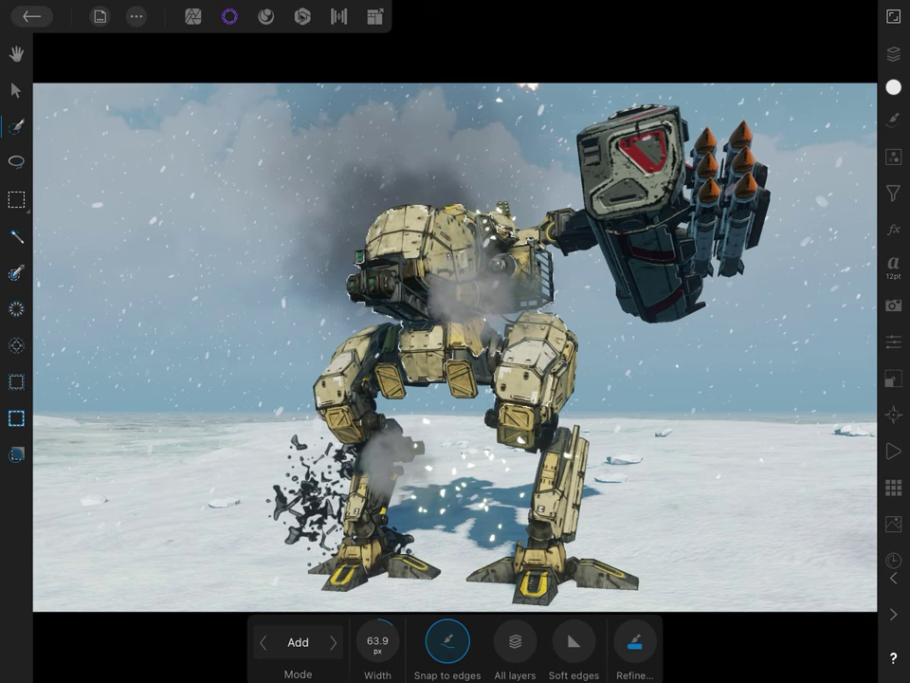
{"action": "scroll", "coordinate": [633, 417], "scroll_direction": "up", "scroll_amount": 3}
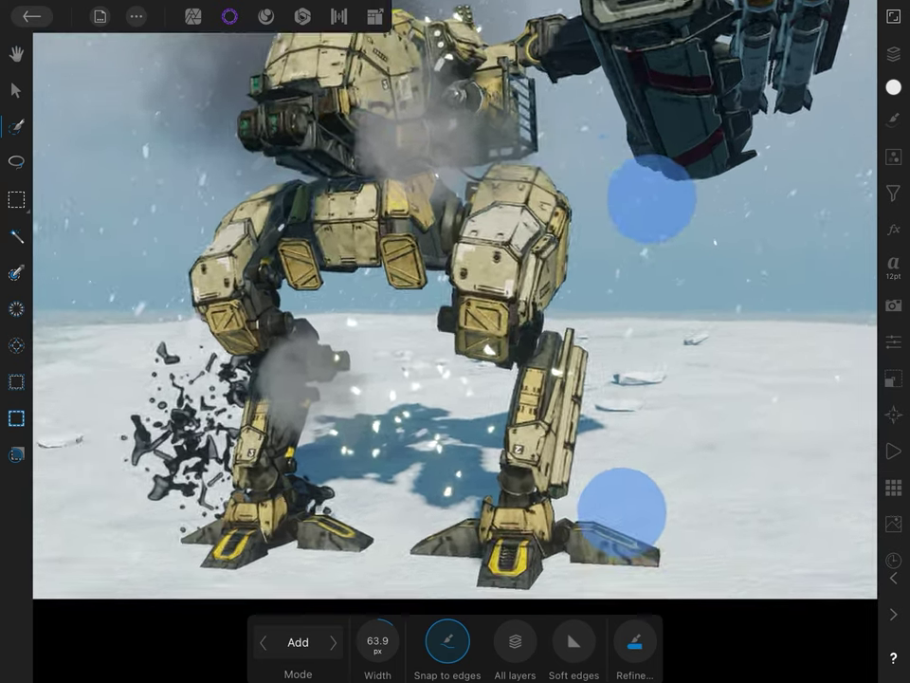
{"action": "scroll", "coordinate": [634, 417], "scroll_direction": "down", "scroll_amount": 3}
{"action": "scroll", "coordinate": [455, 339], "scroll_direction": "up", "scroll_amount": 5}
{"action": "mouse_move", "coordinate": [463, 545]}
{"action": "left_mouse_down"}
{"action": "mouse_move", "coordinate": [463, 514]}
{"action": "mouse_move", "coordinate": [520, 313]}
{"action": "mouse_move", "coordinate": [475, 285]}
{"action": "left_mouse_up"}
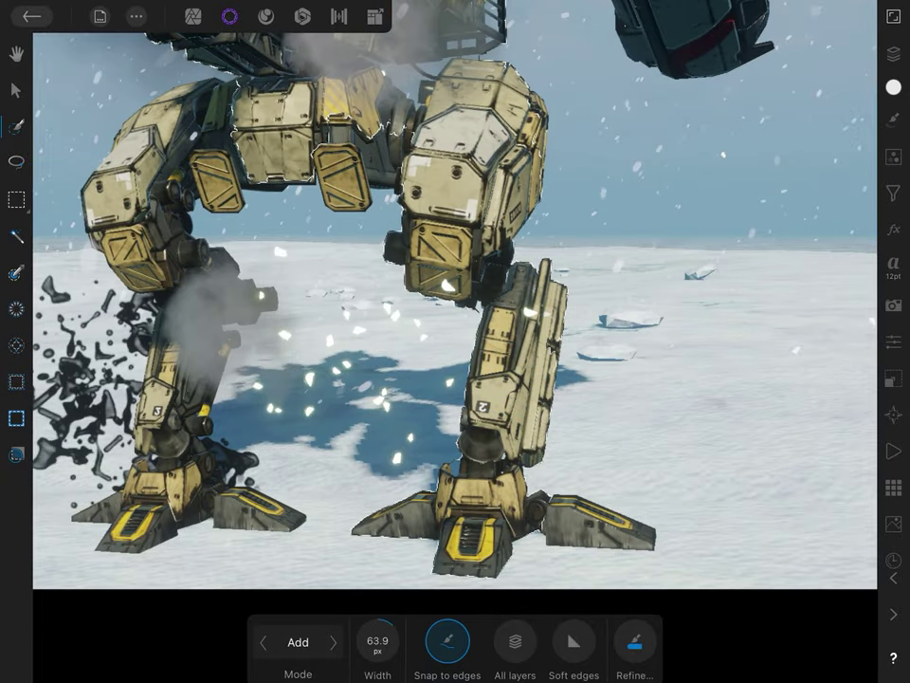
{"action": "scroll", "coordinate": [561, 293], "scroll_direction": "left", "scroll_amount": 5}
{"action": "scroll", "coordinate": [561, 293], "scroll_direction": "left", "scroll_amount": 1}
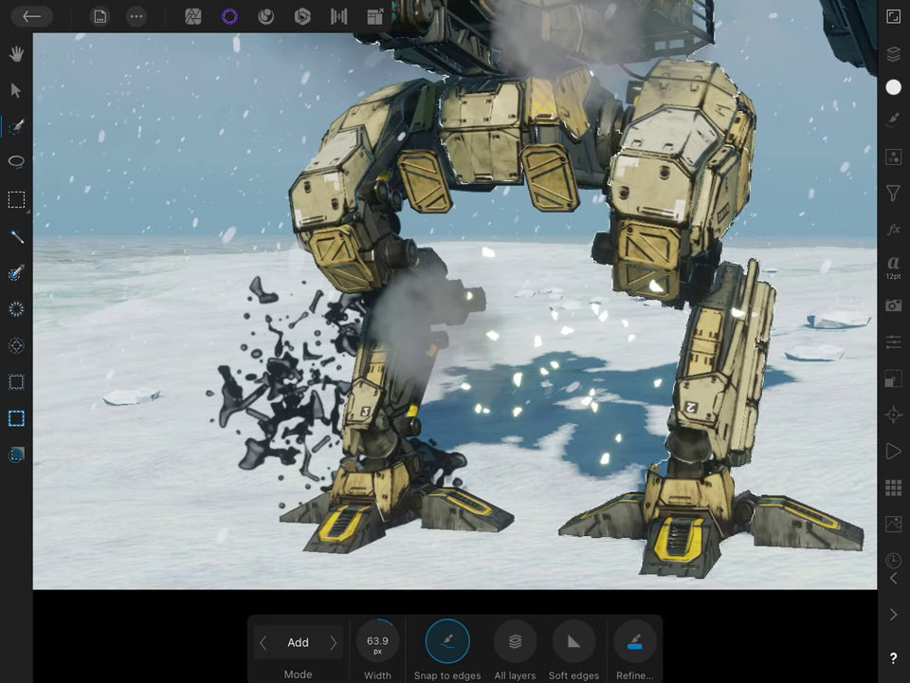
{"action": "mouse_move", "coordinate": [379, 512]}
{"action": "left_mouse_down"}
{"action": "mouse_move", "coordinate": [397, 321]}
{"action": "mouse_move", "coordinate": [359, 254]}
{"action": "mouse_move", "coordinate": [345, 162]}
{"action": "left_mouse_up"}
{"action": "scroll", "coordinate": [486, 389], "scroll_direction": "up", "scroll_amount": 5}
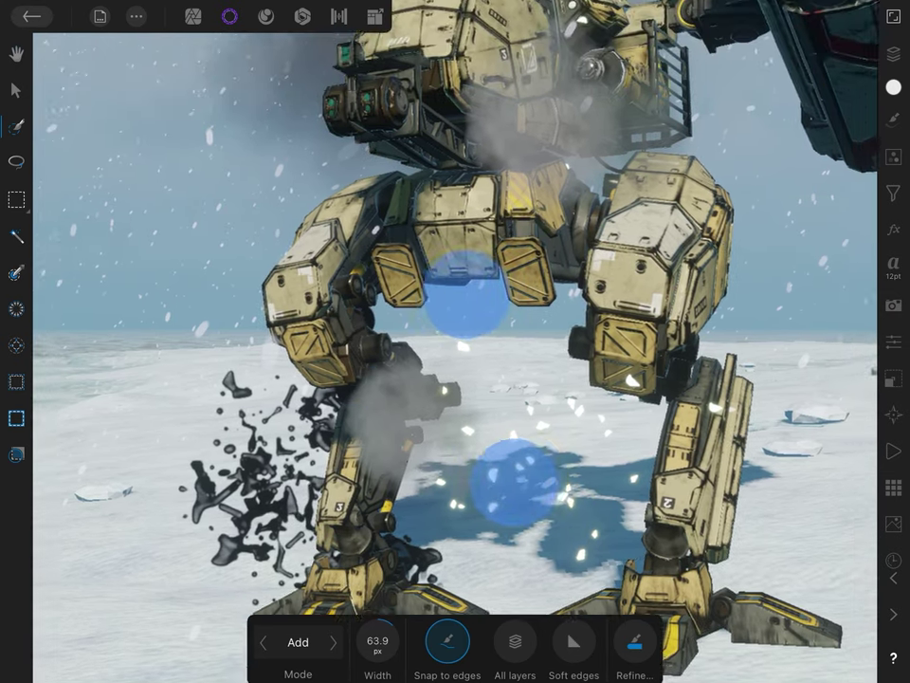
{"action": "left_click_drag", "start_coordinate": [350, 305], "coordinate": [318, 336]}
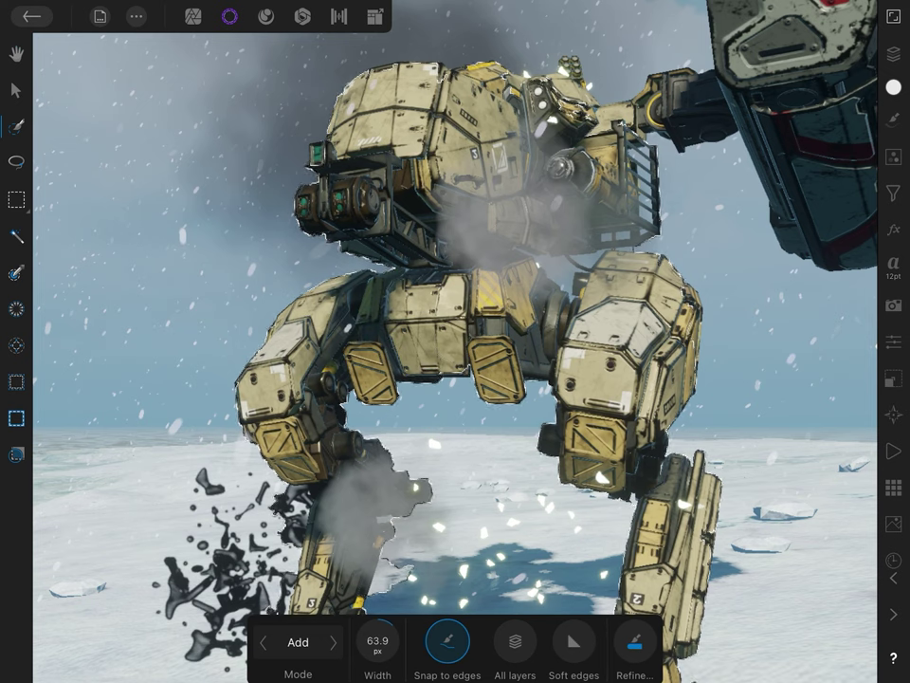
Add the raised arm, rocket pod and shoulder to the mech selection
{"action": "scroll", "coordinate": [411, 391], "scroll_direction": "right", "scroll_amount": 5}
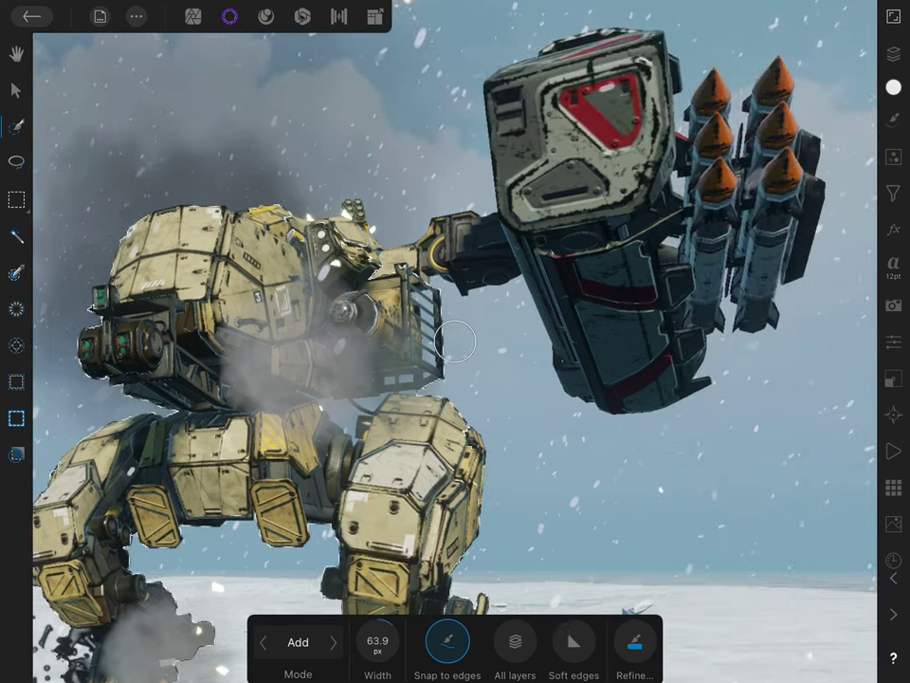
{"action": "left_click_drag", "start_coordinate": [620, 336], "coordinate": [589, 121]}
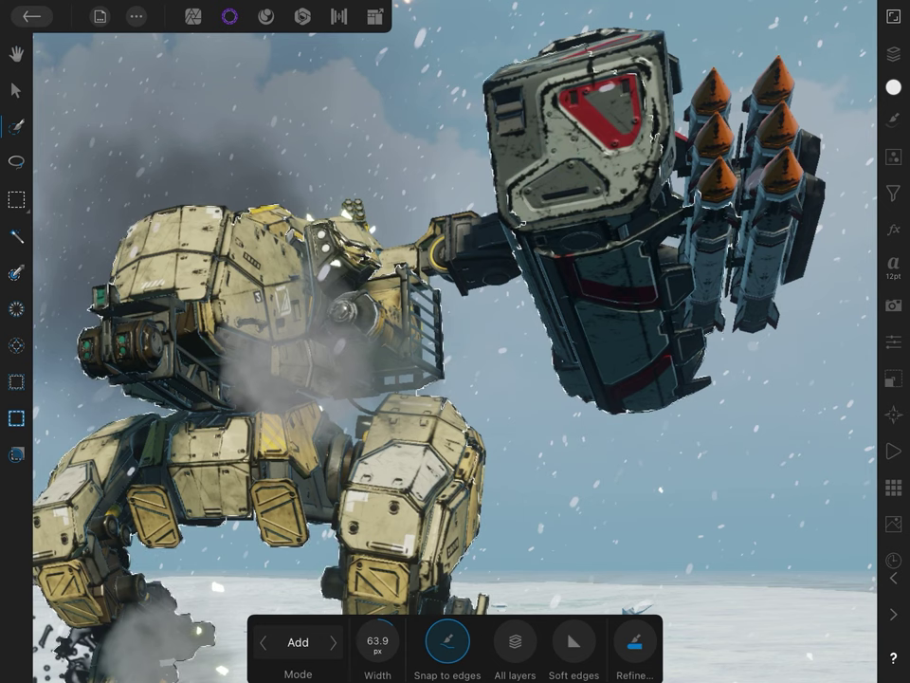
{"action": "mouse_move", "coordinate": [716, 237]}
{"action": "left_mouse_down"}
{"action": "mouse_move", "coordinate": [711, 143]}
{"action": "mouse_move", "coordinate": [751, 238]}
{"action": "mouse_move", "coordinate": [630, 213]}
{"action": "mouse_move", "coordinate": [629, 90]}
{"action": "mouse_move", "coordinate": [589, 61]}
{"action": "mouse_move", "coordinate": [588, 172]}
{"action": "mouse_move", "coordinate": [512, 230]}
{"action": "mouse_move", "coordinate": [432, 239]}
{"action": "left_mouse_up"}
{"action": "mouse_move", "coordinate": [360, 252]}
{"action": "left_mouse_down"}
{"action": "mouse_move", "coordinate": [321, 259]}
{"action": "mouse_move", "coordinate": [280, 244]}
{"action": "mouse_move", "coordinate": [238, 248]}
{"action": "mouse_move", "coordinate": [147, 185]}
{"action": "left_mouse_up"}
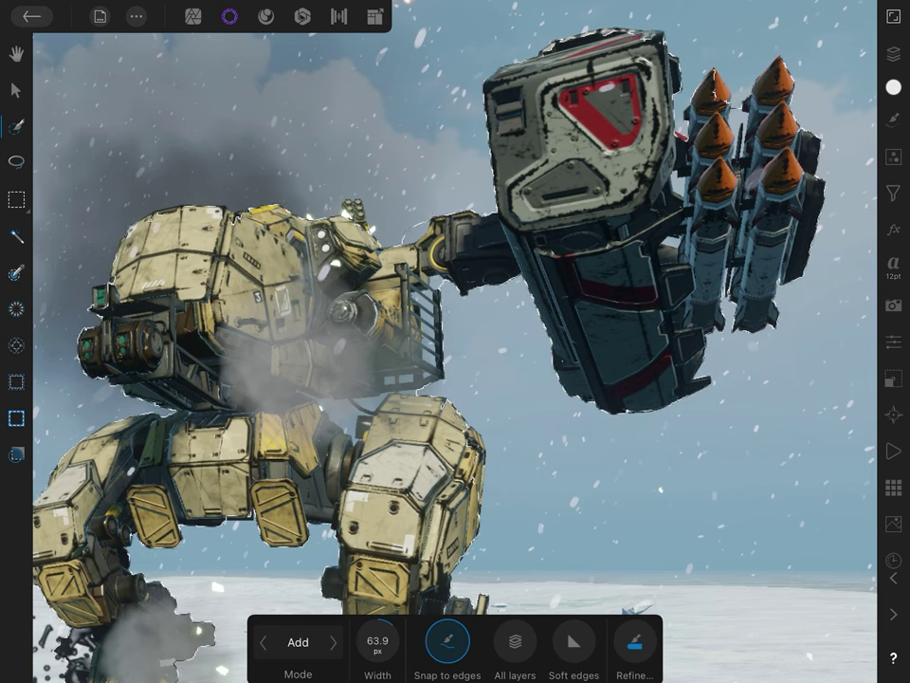
Save the document and reduce the selection brush width to 1 px
{"action": "scroll", "coordinate": [454, 339], "scroll_direction": "down", "scroll_amount": 3}
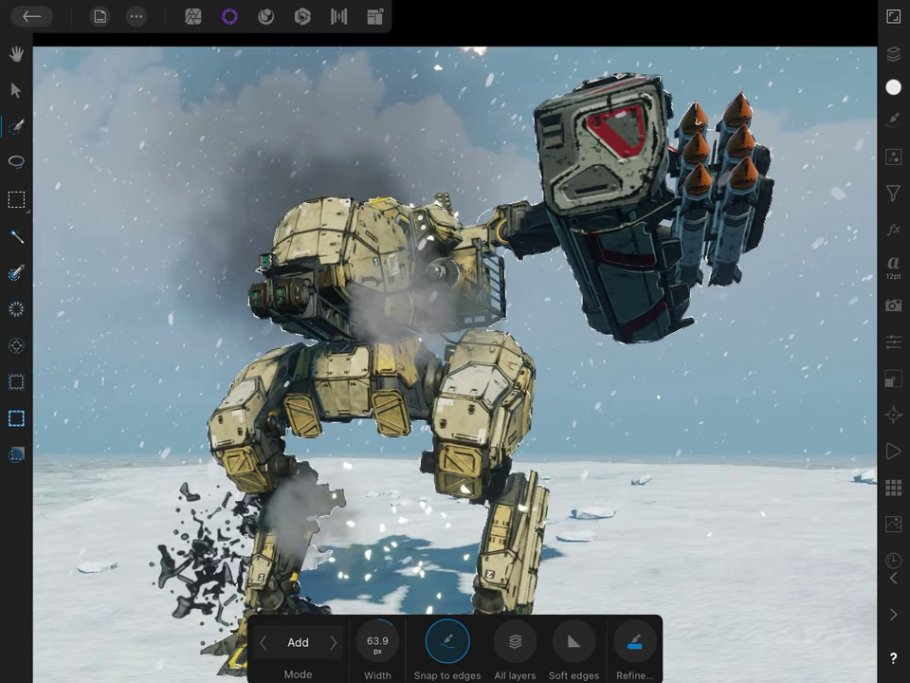
{"action": "left_click", "coordinate": [137, 16]}
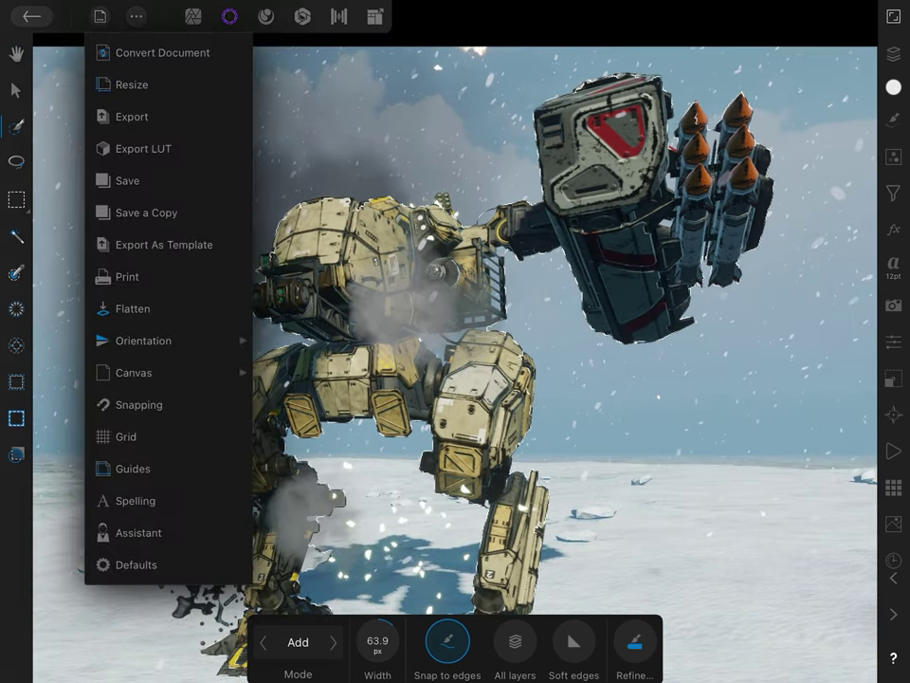
{"action": "left_click", "coordinate": [127, 180]}
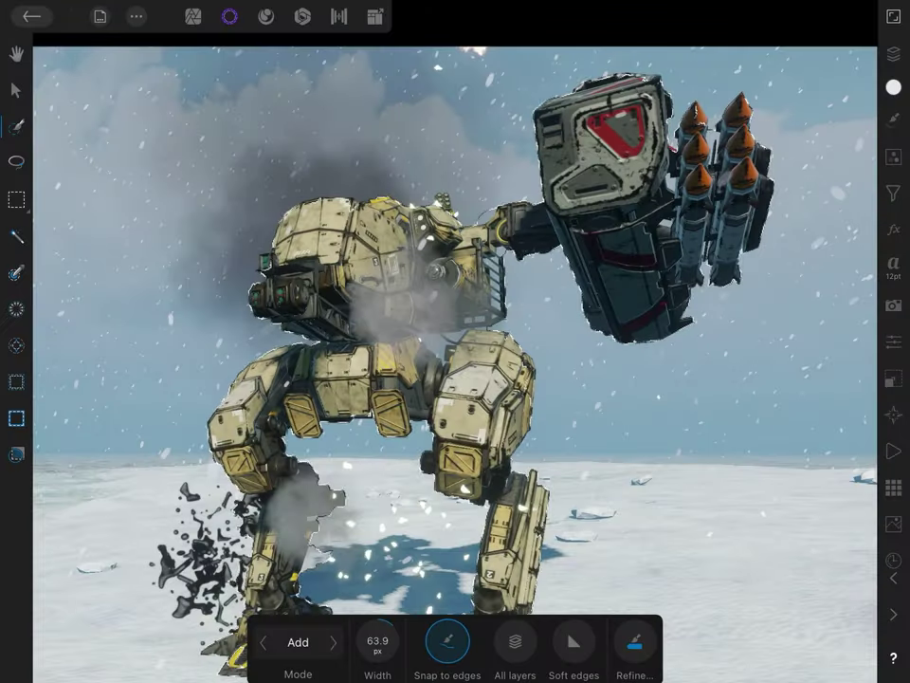
{"action": "scroll", "coordinate": [671, 337], "scroll_direction": "down", "scroll_amount": 3}
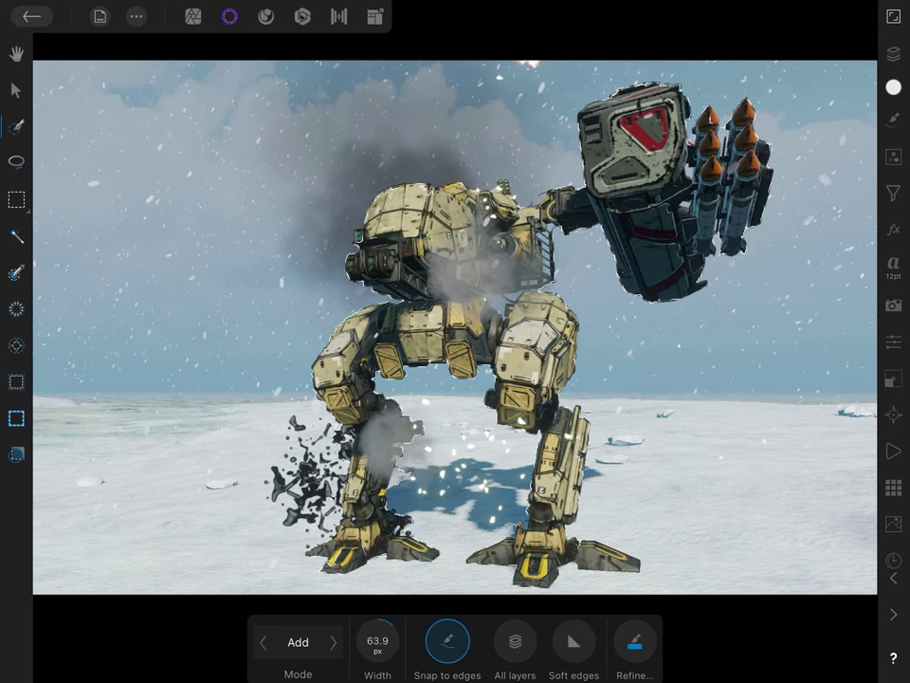
{"action": "left_click_drag", "start_coordinate": [378, 637], "coordinate": [297, 633]}
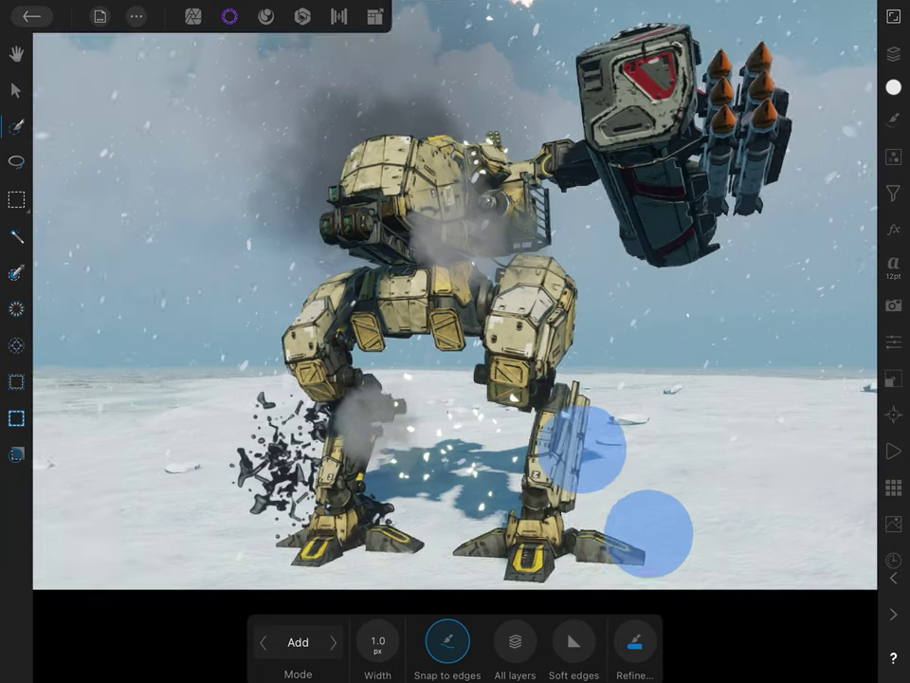
Zoom into the right foot, widen the brush to about 30 px, and add the yellow-striped wing
{"action": "scroll", "coordinate": [616, 474], "scroll_direction": "up", "scroll_amount": 5}
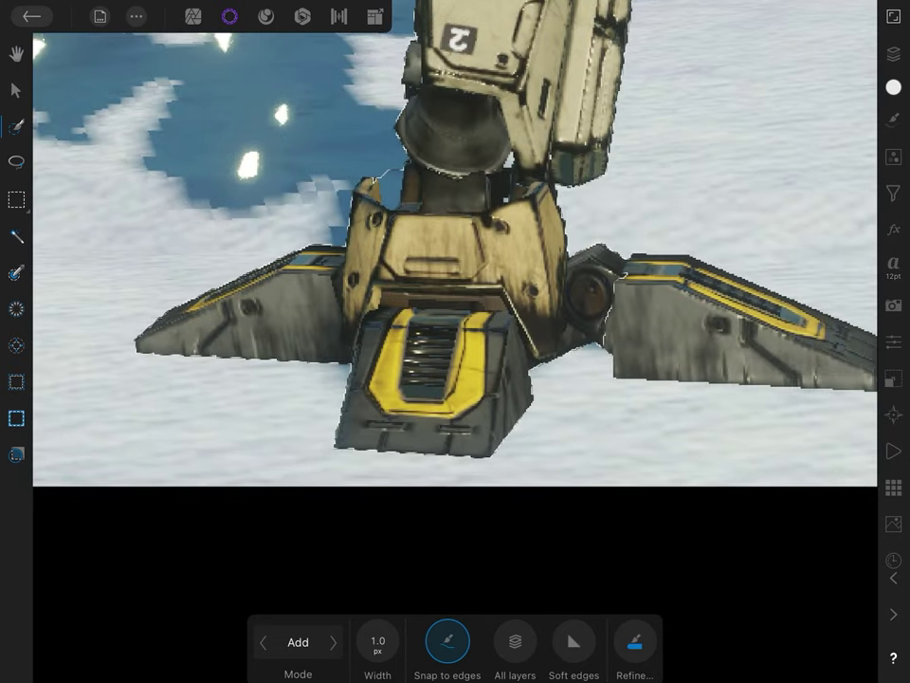
{"action": "scroll", "coordinate": [593, 387], "scroll_direction": "up", "scroll_amount": 3}
{"action": "scroll", "coordinate": [593, 387], "scroll_direction": "up", "scroll_amount": 3}
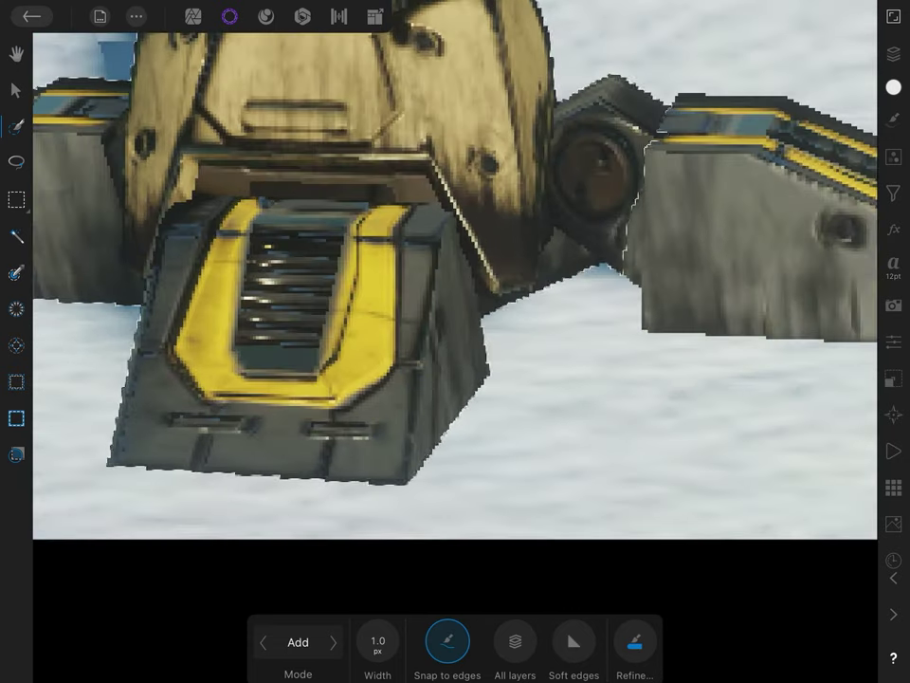
{"action": "scroll", "coordinate": [563, 377], "scroll_direction": "left", "scroll_amount": 5}
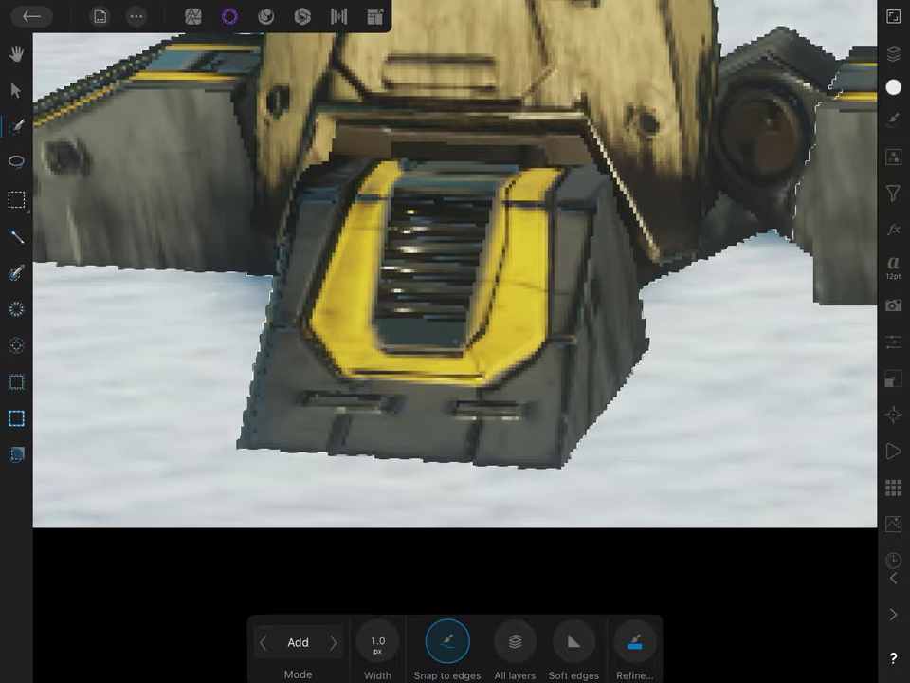
{"action": "scroll", "coordinate": [569, 370], "scroll_direction": "up", "scroll_amount": 3}
{"action": "scroll", "coordinate": [569, 371], "scroll_direction": "up", "scroll_amount": 2}
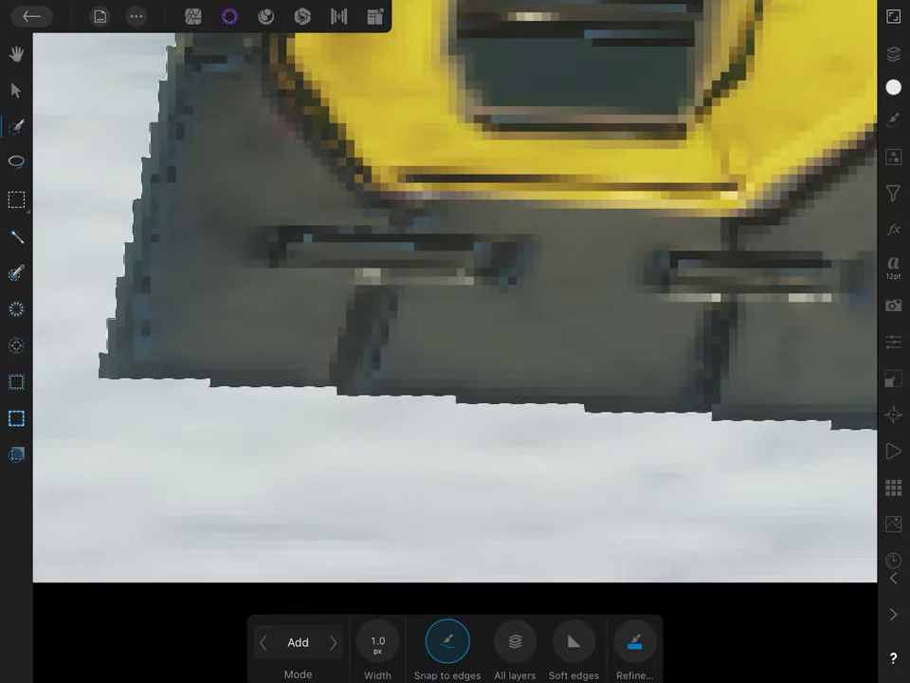
{"action": "scroll", "coordinate": [455, 285], "scroll_direction": "right", "scroll_amount": 5}
{"action": "scroll", "coordinate": [560, 427], "scroll_direction": "up", "scroll_amount": 3}
{"action": "scroll", "coordinate": [559, 426], "scroll_direction": "up", "scroll_amount": 2}
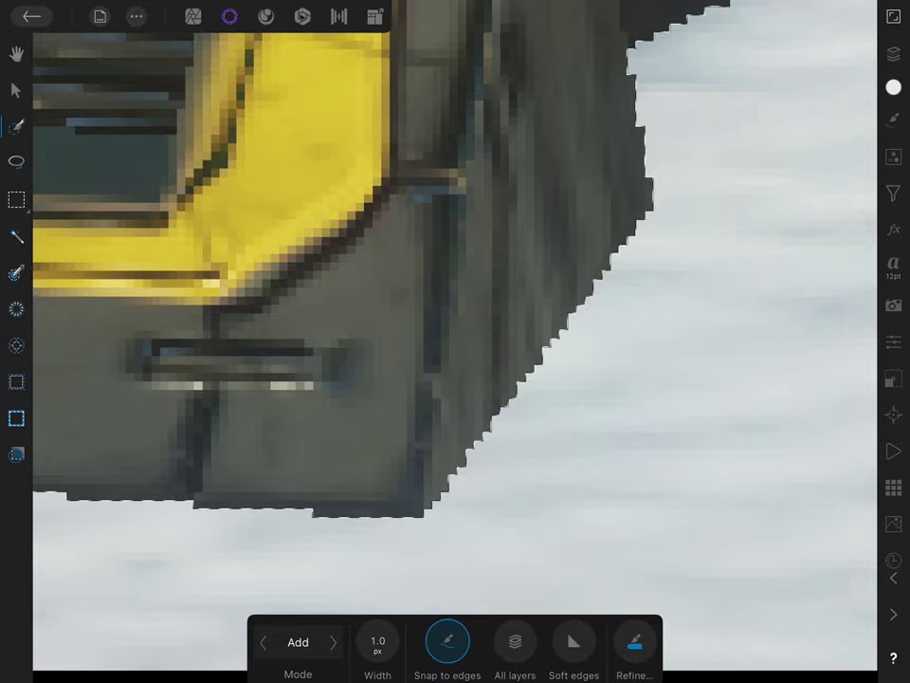
{"action": "scroll", "coordinate": [620, 342], "scroll_direction": "up", "scroll_amount": 5}
{"action": "scroll", "coordinate": [620, 341], "scroll_direction": "right", "scroll_amount": 3}
{"action": "scroll", "coordinate": [620, 341], "scroll_direction": "up", "scroll_amount": 5}
{"action": "scroll", "coordinate": [620, 342], "scroll_direction": "up", "scroll_amount": 3}
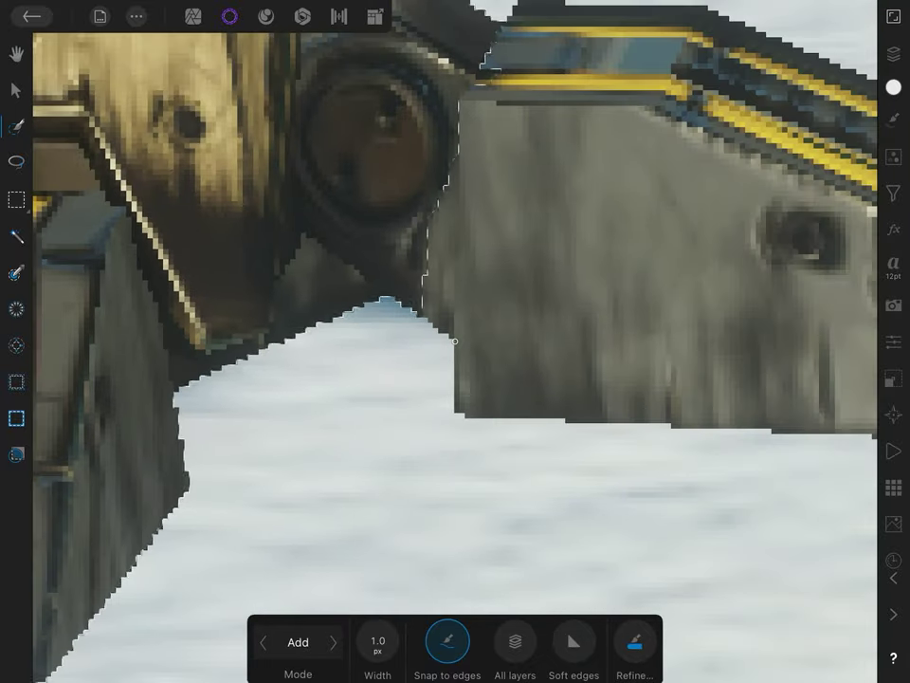
{"action": "scroll", "coordinate": [529, 409], "scroll_direction": "down", "scroll_amount": 3}
{"action": "scroll", "coordinate": [529, 408], "scroll_direction": "down", "scroll_amount": 1}
{"action": "left_click_drag", "start_coordinate": [378, 641], "coordinate": [372, 607]}
{"action": "scroll", "coordinate": [592, 370], "scroll_direction": "right", "scroll_amount": 6}
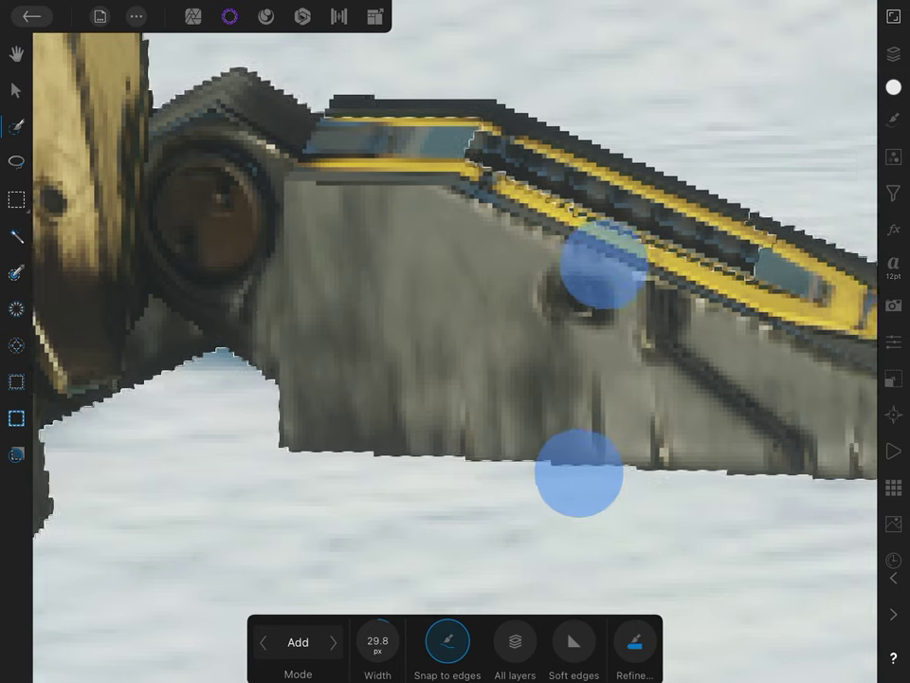
{"action": "left_click_drag", "start_coordinate": [447, 284], "coordinate": [375, 244]}
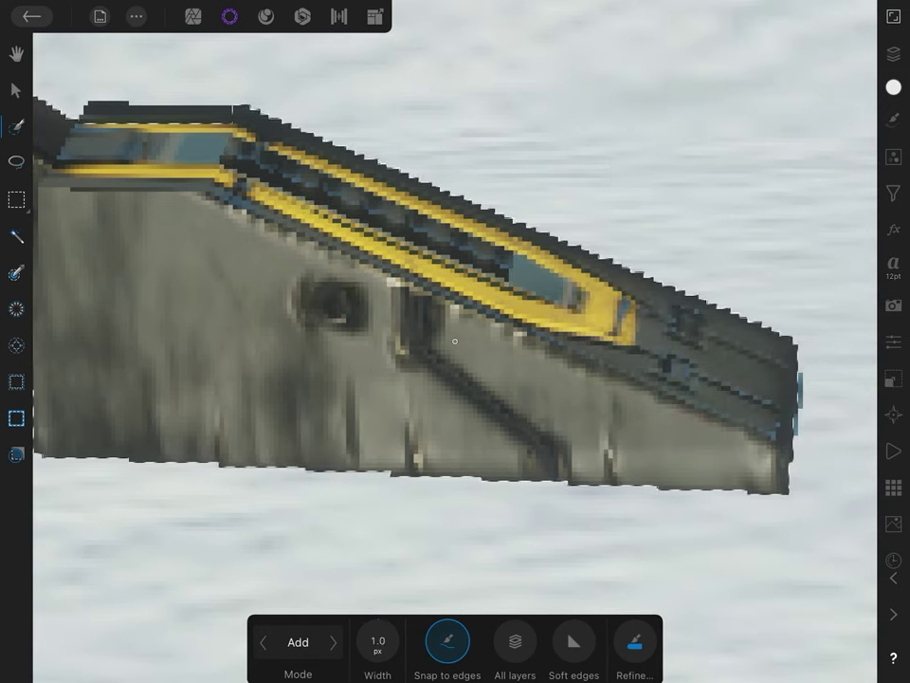
Pan and zoom around the shoulder plates and neck to inspect the selection edges closely
{"action": "scroll", "coordinate": [450, 409], "scroll_direction": "up", "scroll_amount": 5}
{"action": "scroll", "coordinate": [449, 410], "scroll_direction": "up", "scroll_amount": 3}
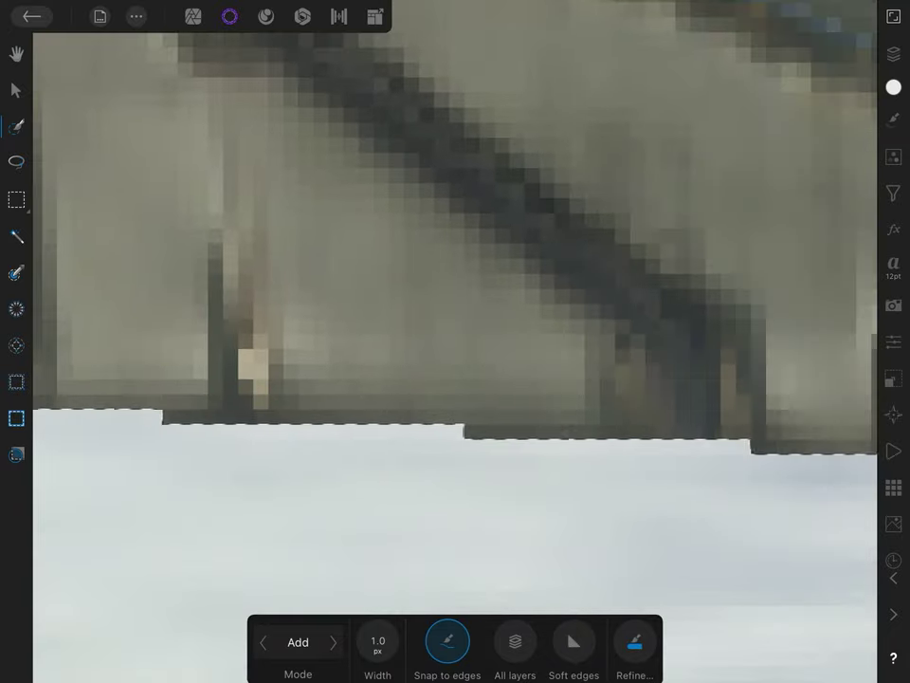
{"action": "scroll", "coordinate": [629, 415], "scroll_direction": "right", "scroll_amount": 5}
{"action": "scroll", "coordinate": [429, 387], "scroll_direction": "up", "scroll_amount": 5}
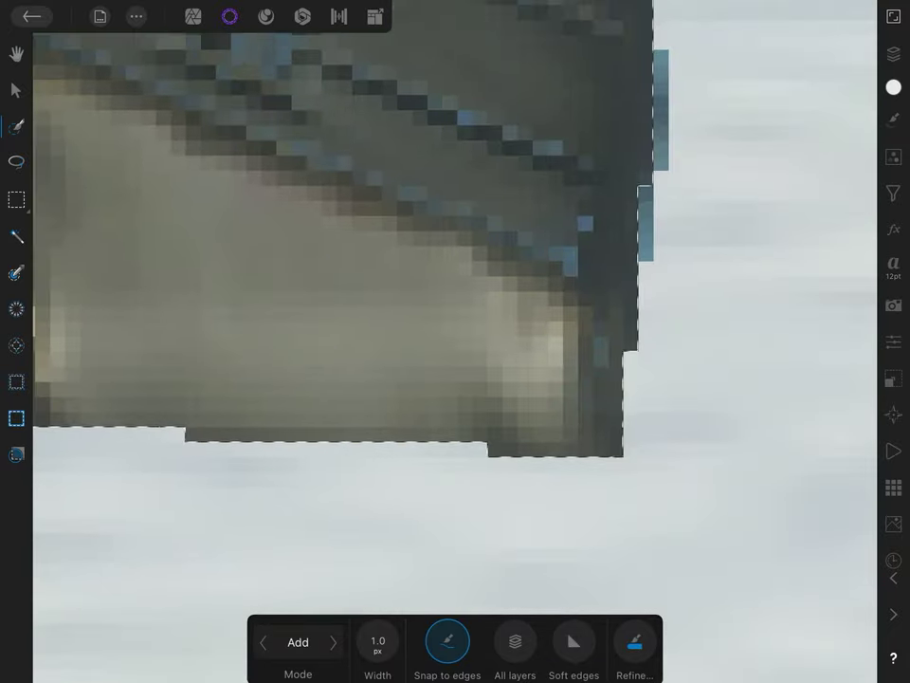
{"action": "scroll", "coordinate": [685, 230], "scroll_direction": "right", "scroll_amount": 3}
{"action": "scroll", "coordinate": [455, 338], "scroll_direction": "down", "scroll_amount": 5}
{"action": "scroll", "coordinate": [456, 339], "scroll_direction": "down", "scroll_amount": 5}
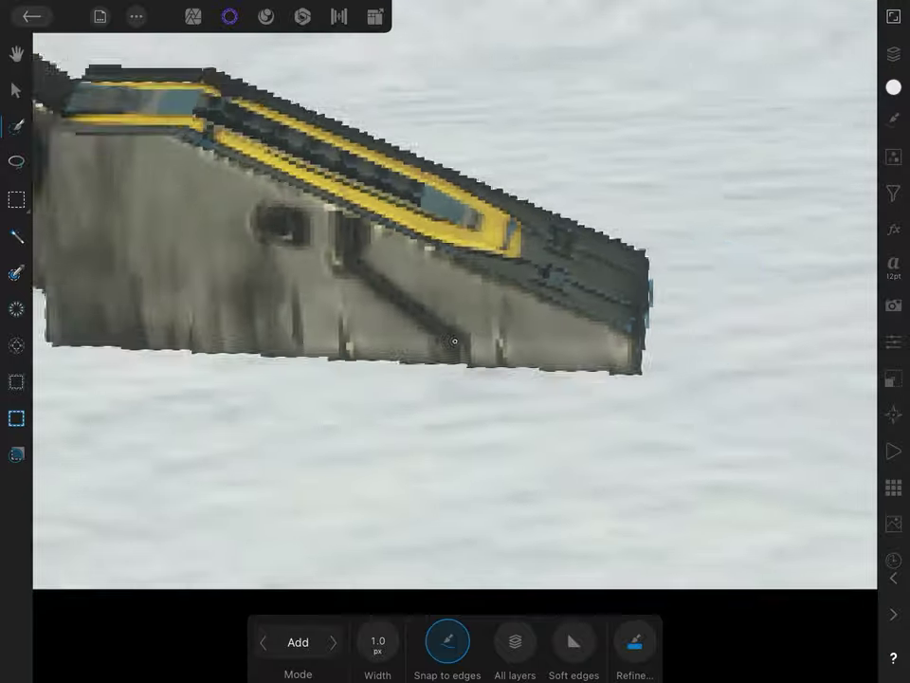
{"action": "scroll", "coordinate": [455, 338], "scroll_direction": "down", "scroll_amount": 3}
{"action": "scroll", "coordinate": [753, 296], "scroll_direction": "up", "scroll_amount": 5}
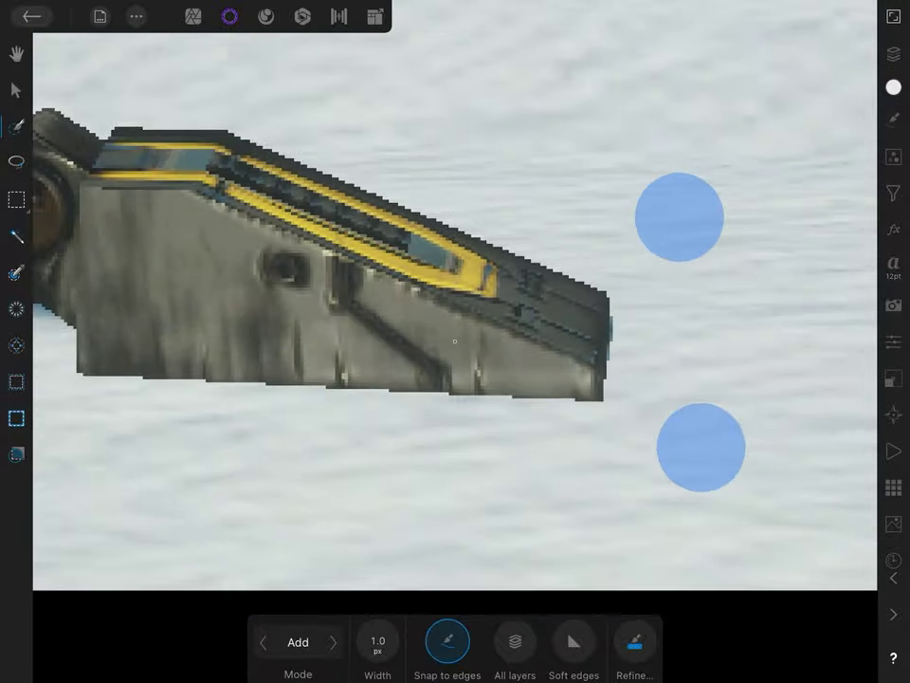
{"action": "scroll", "coordinate": [689, 330], "scroll_direction": "up", "scroll_amount": 5}
{"action": "scroll", "coordinate": [583, 331], "scroll_direction": "up", "scroll_amount": 5}
{"action": "scroll", "coordinate": [582, 331], "scroll_direction": "up", "scroll_amount": 3}
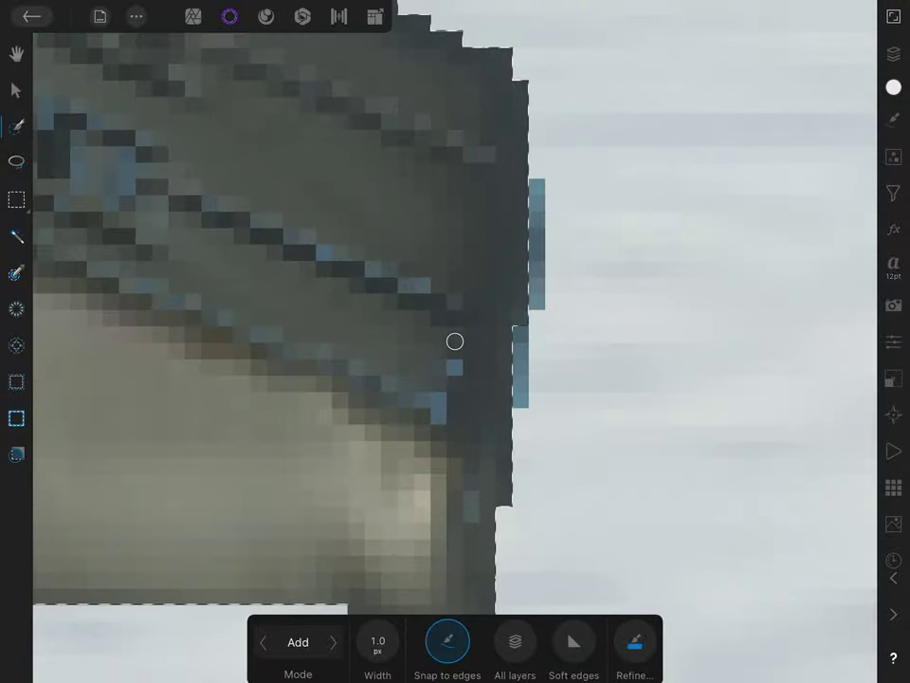
{"action": "scroll", "coordinate": [455, 341], "scroll_direction": "down", "scroll_amount": 5}
{"action": "scroll", "coordinate": [455, 342], "scroll_direction": "down", "scroll_amount": 3}
{"action": "scroll", "coordinate": [456, 341], "scroll_direction": "down", "scroll_amount": 2}
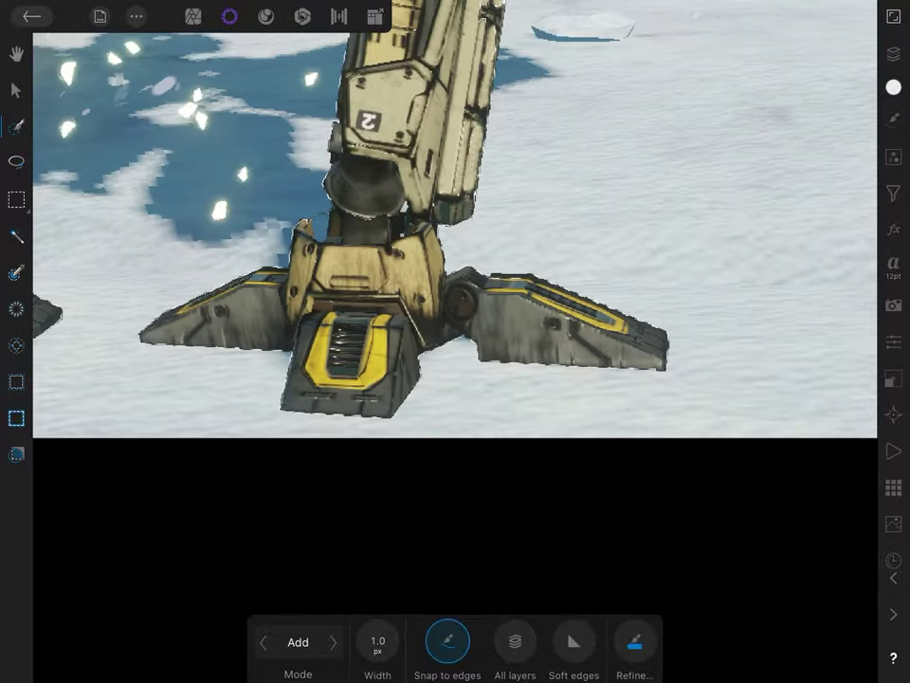
{"action": "scroll", "coordinate": [743, 348], "scroll_direction": "up", "scroll_amount": 5}
{"action": "scroll", "coordinate": [584, 334], "scroll_direction": "up", "scroll_amount": 5}
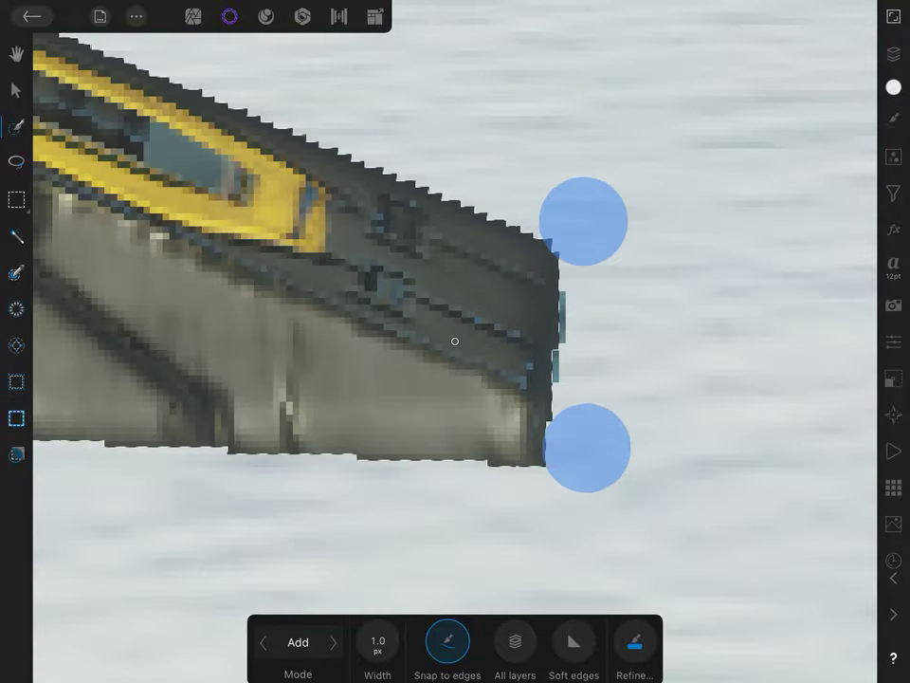
{"action": "scroll", "coordinate": [597, 333], "scroll_direction": "up", "scroll_amount": 2}
{"action": "scroll", "coordinate": [597, 334], "scroll_direction": "up", "scroll_amount": 3}
{"action": "scroll", "coordinate": [598, 334], "scroll_direction": "up", "scroll_amount": 3}
{"action": "scroll", "coordinate": [598, 334], "scroll_direction": "up", "scroll_amount": 5}
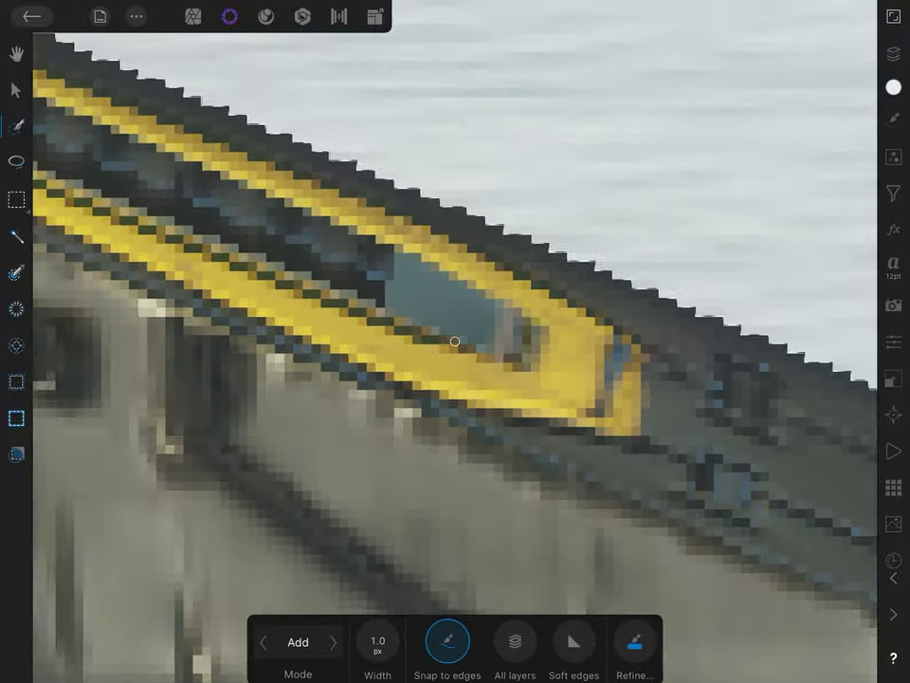
{"action": "scroll", "coordinate": [464, 265], "scroll_direction": "down", "scroll_amount": 2}
{"action": "scroll", "coordinate": [465, 266], "scroll_direction": "down", "scroll_amount": 3}
{"action": "scroll", "coordinate": [514, 270], "scroll_direction": "up", "scroll_amount": 1}
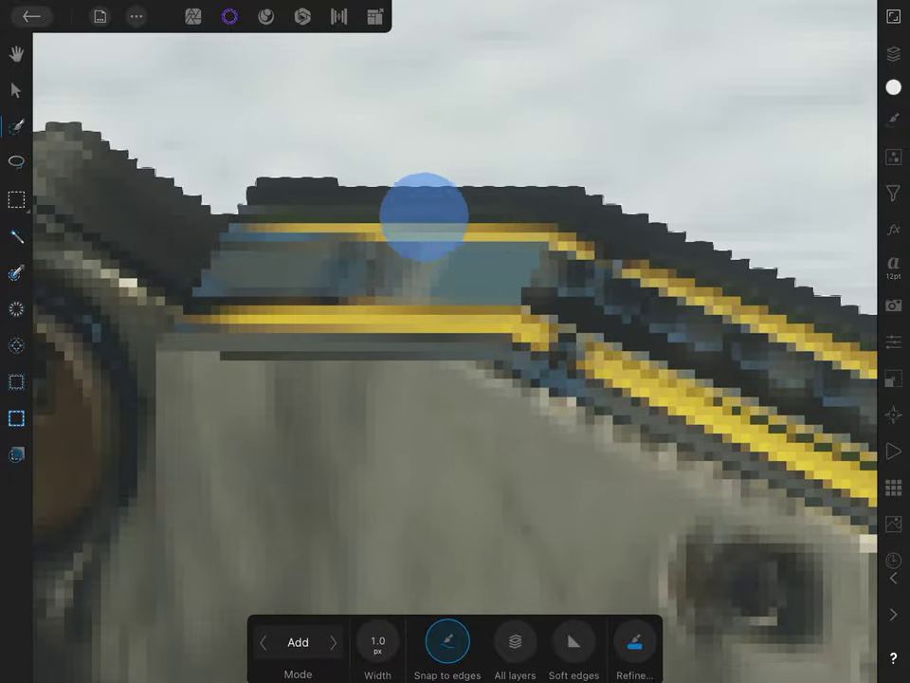
{"action": "scroll", "coordinate": [478, 304], "scroll_direction": "left", "scroll_amount": 3}
{"action": "scroll", "coordinate": [478, 304], "scroll_direction": "left", "scroll_amount": 5}
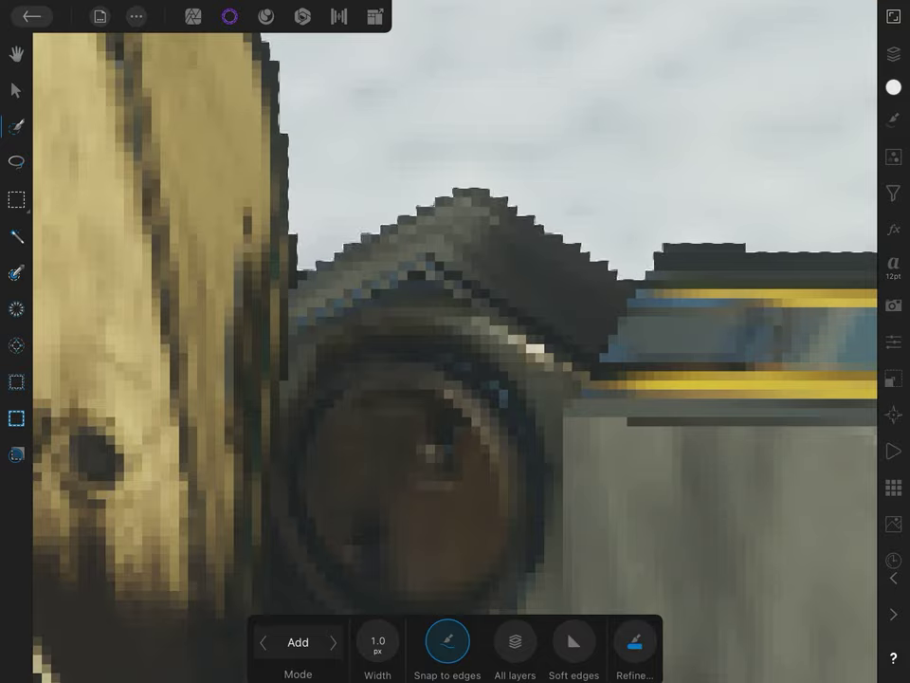
{"action": "scroll", "coordinate": [560, 369], "scroll_direction": "up", "scroll_amount": 3}
{"action": "scroll", "coordinate": [560, 370], "scroll_direction": "up", "scroll_amount": 3}
{"action": "scroll", "coordinate": [533, 398], "scroll_direction": "up", "scroll_amount": 3}
{"action": "scroll", "coordinate": [533, 399], "scroll_direction": "up", "scroll_amount": 2}
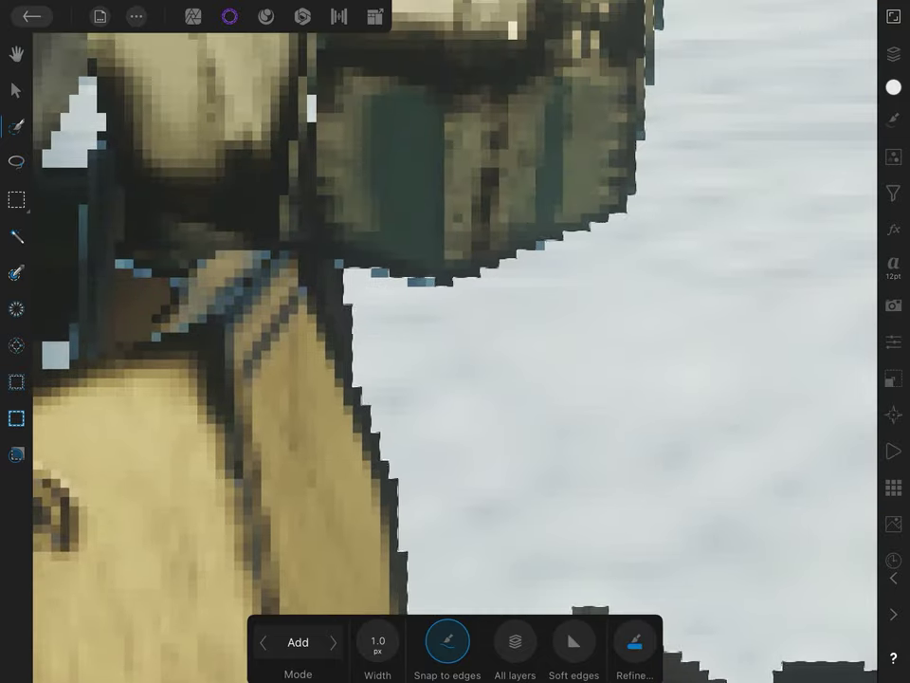
{"action": "scroll", "coordinate": [477, 284], "scroll_direction": "up", "scroll_amount": 2}
{"action": "scroll", "coordinate": [454, 340], "scroll_direction": "up", "scroll_amount": 2}
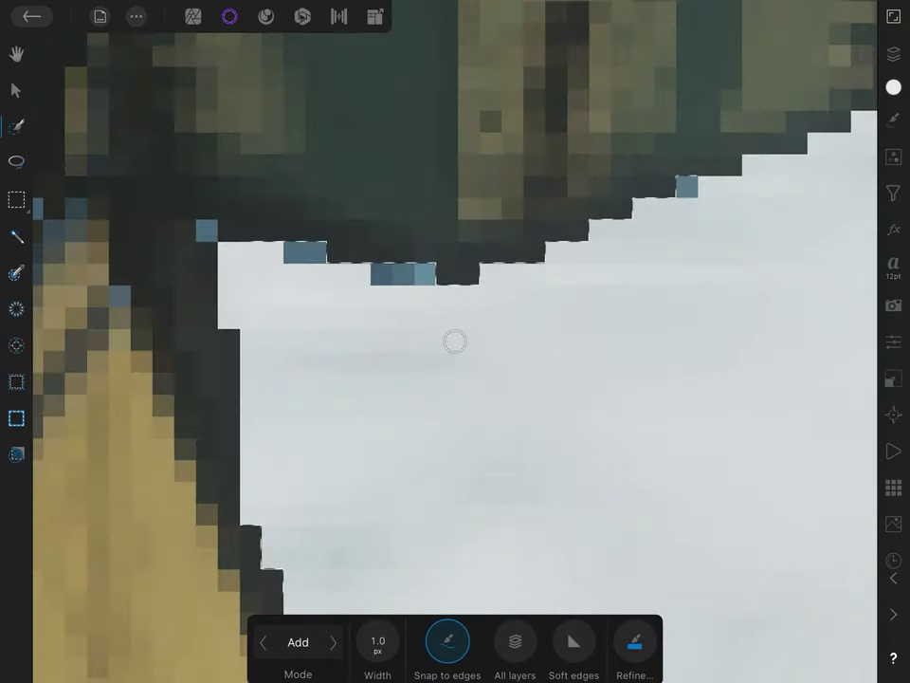
{"action": "scroll", "coordinate": [455, 340], "scroll_direction": "down", "scroll_amount": 5}
{"action": "scroll", "coordinate": [454, 341], "scroll_direction": "down", "scroll_amount": 5}
{"action": "scroll", "coordinate": [427, 323], "scroll_direction": "down", "scroll_amount": 3}
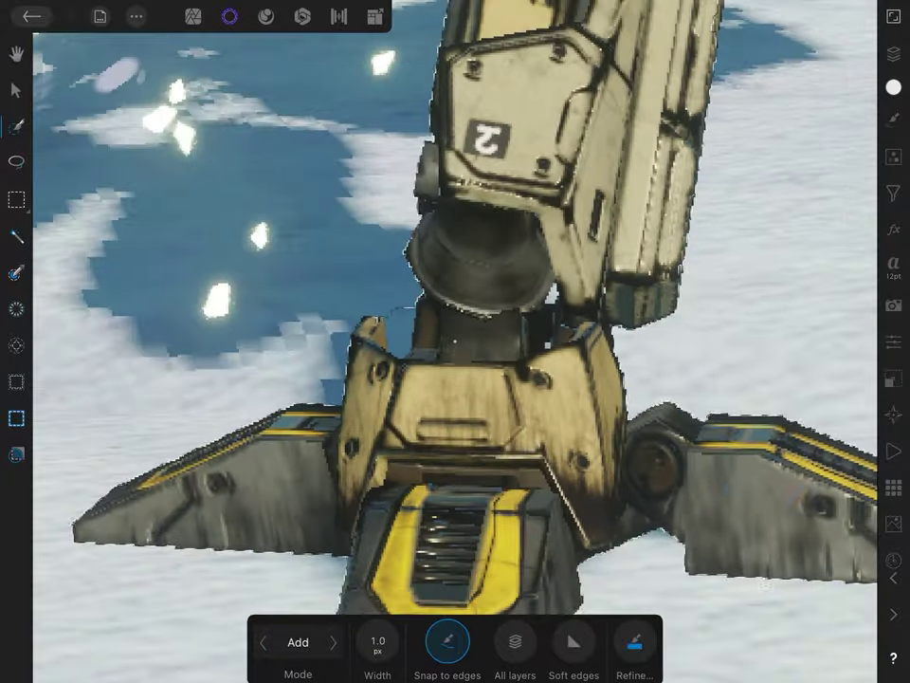
{"action": "scroll", "coordinate": [408, 306], "scroll_direction": "right", "scroll_amount": 3}
{"action": "scroll", "coordinate": [699, 423], "scroll_direction": "up", "scroll_amount": 3}
{"action": "scroll", "coordinate": [543, 340], "scroll_direction": "up", "scroll_amount": 3}
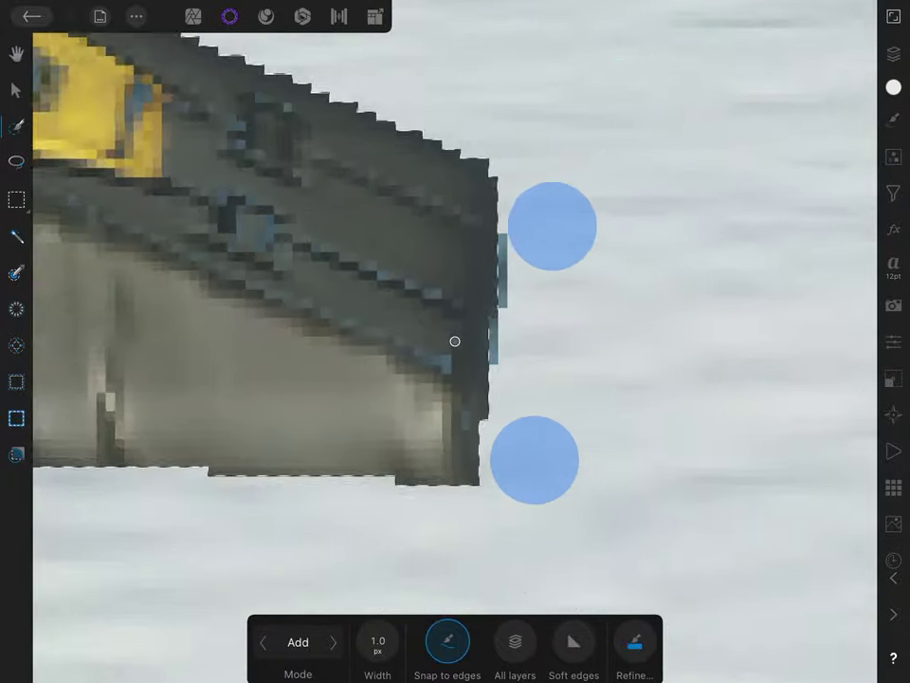
{"action": "scroll", "coordinate": [454, 341], "scroll_direction": "up", "scroll_amount": 3}
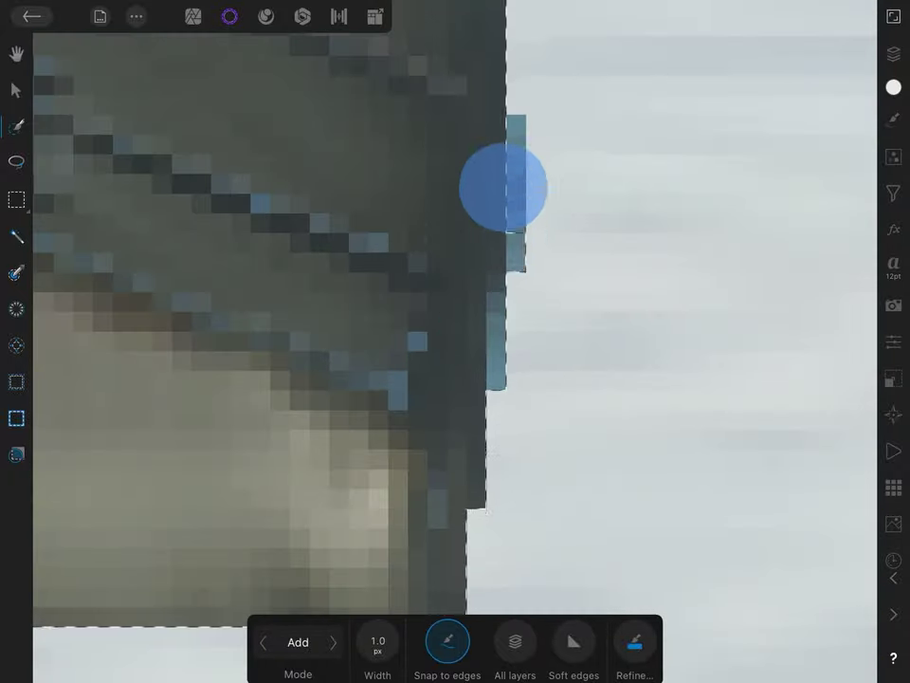
{"action": "scroll", "coordinate": [503, 187], "scroll_direction": "down", "scroll_amount": 5}
{"action": "scroll", "coordinate": [531, 266], "scroll_direction": "down", "scroll_amount": 3}
{"action": "scroll", "coordinate": [568, 317], "scroll_direction": "up", "scroll_amount": 1}
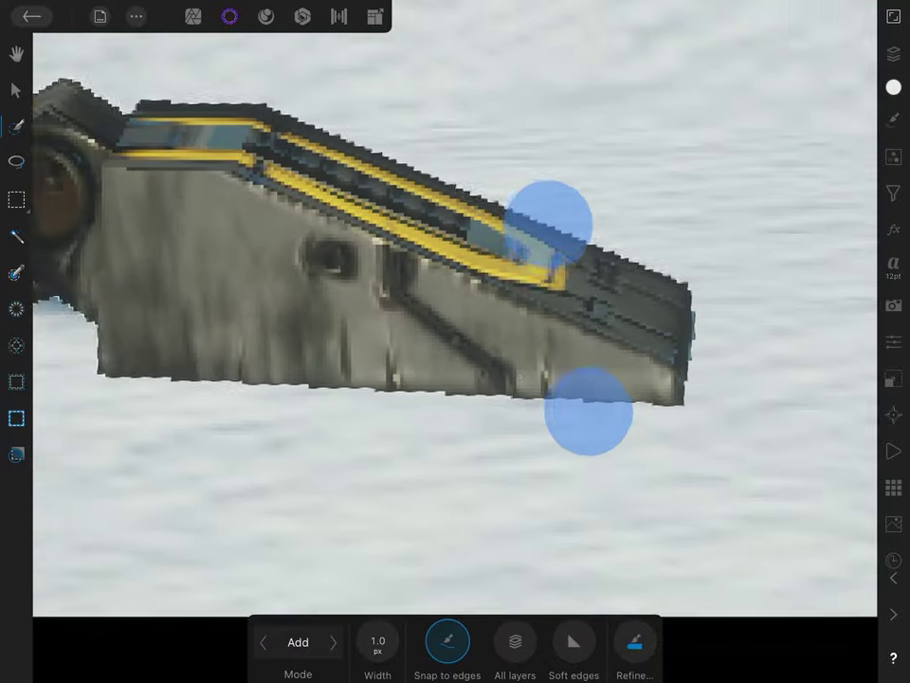
{"action": "scroll", "coordinate": [568, 317], "scroll_direction": "left", "scroll_amount": 3}
{"action": "scroll", "coordinate": [493, 322], "scroll_direction": "up", "scroll_amount": 3}
{"action": "scroll", "coordinate": [454, 341], "scroll_direction": "up", "scroll_amount": 5}
{"action": "scroll", "coordinate": [454, 341], "scroll_direction": "up", "scroll_amount": 3}
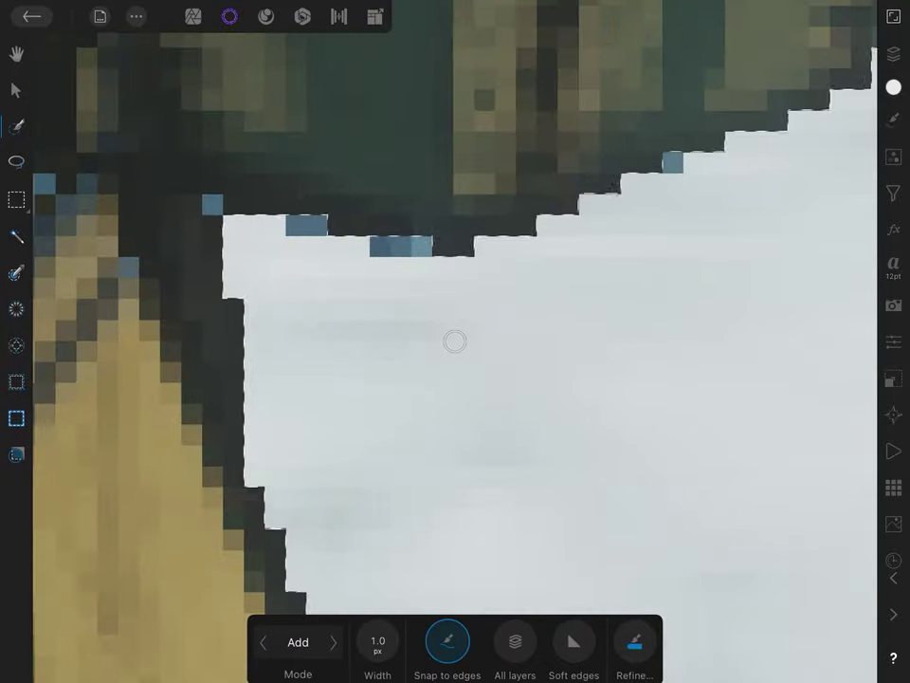
{"action": "scroll", "coordinate": [454, 341], "scroll_direction": "up", "scroll_amount": 2}
{"action": "scroll", "coordinate": [454, 341], "scroll_direction": "up", "scroll_amount": 1}
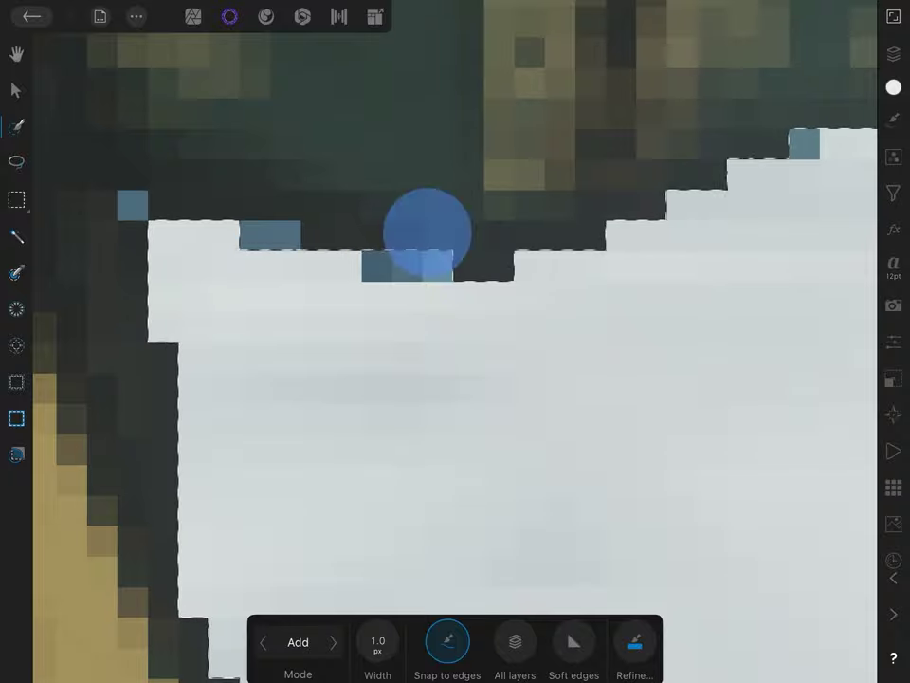
Tighten the selection along the mech's upper outline against the sky, zooming and panning along its edges
{"action": "scroll", "coordinate": [645, 332], "scroll_direction": "right", "scroll_amount": 5}
{"action": "scroll", "coordinate": [645, 332], "scroll_direction": "up", "scroll_amount": 3}
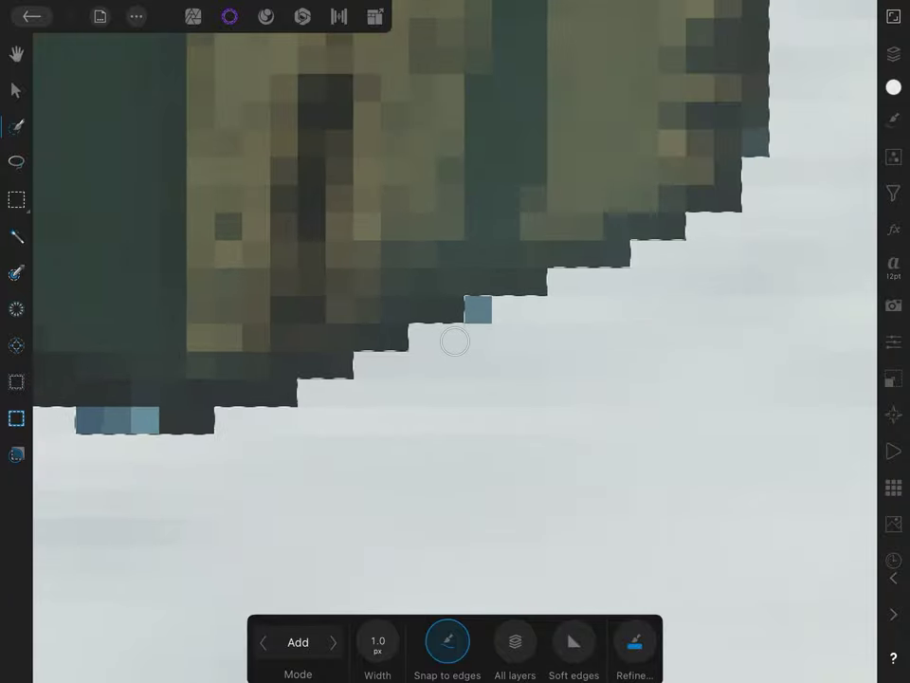
{"action": "scroll", "coordinate": [645, 370], "scroll_direction": "down", "scroll_amount": 5}
{"action": "scroll", "coordinate": [597, 265], "scroll_direction": "down", "scroll_amount": 5}
{"action": "scroll", "coordinate": [598, 265], "scroll_direction": "right", "scroll_amount": 3}
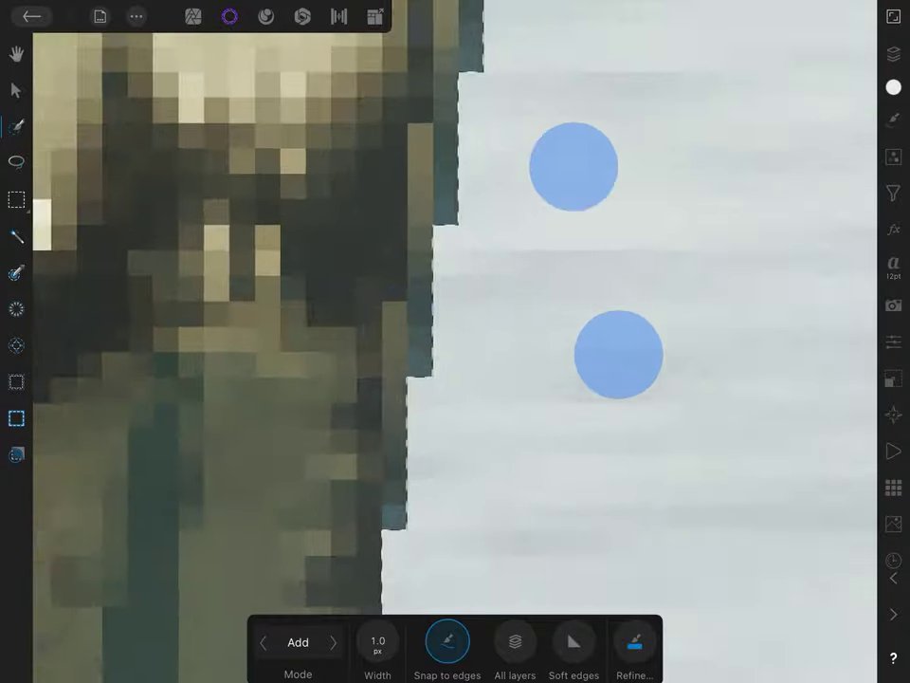
{"action": "scroll", "coordinate": [428, 304], "scroll_direction": "down", "scroll_amount": 3}
{"action": "scroll", "coordinate": [477, 77], "scroll_direction": "down", "scroll_amount": 5}
{"action": "scroll", "coordinate": [454, 341], "scroll_direction": "up", "scroll_amount": 3}
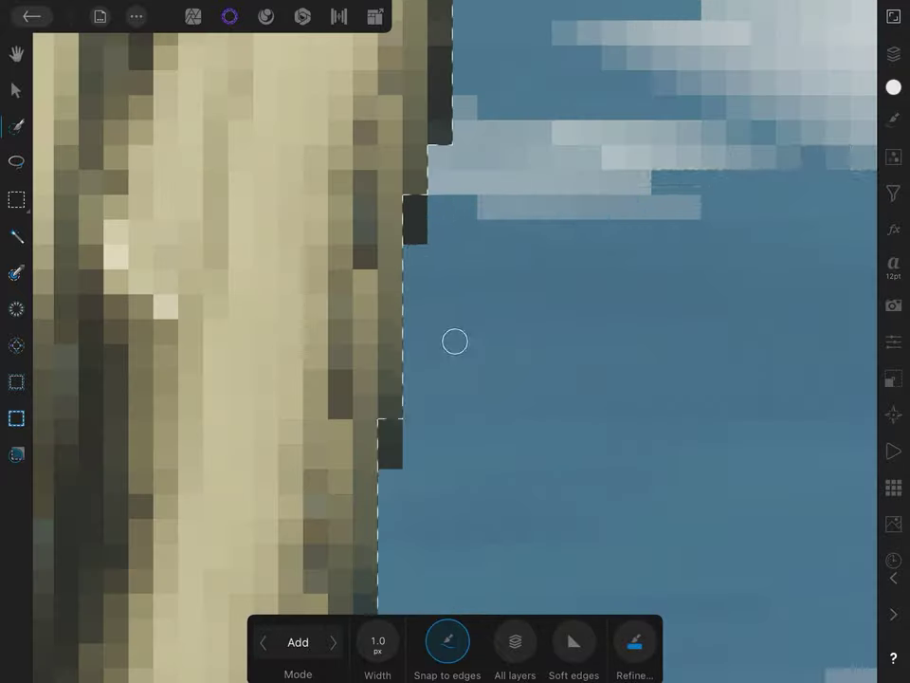
{"action": "scroll", "coordinate": [455, 341], "scroll_direction": "up", "scroll_amount": 5}
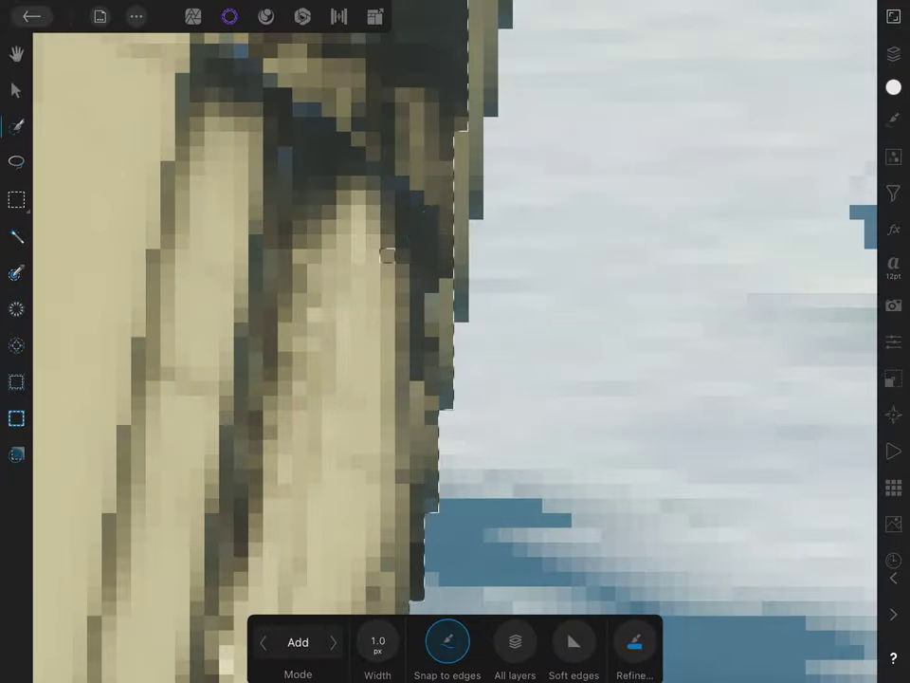
{"action": "scroll", "coordinate": [574, 474], "scroll_direction": "up", "scroll_amount": 5}
{"action": "scroll", "coordinate": [383, 193], "scroll_direction": "up", "scroll_amount": 3}
{"action": "scroll", "coordinate": [455, 341], "scroll_direction": "up", "scroll_amount": 3}
{"action": "scroll", "coordinate": [594, 337], "scroll_direction": "up", "scroll_amount": 5}
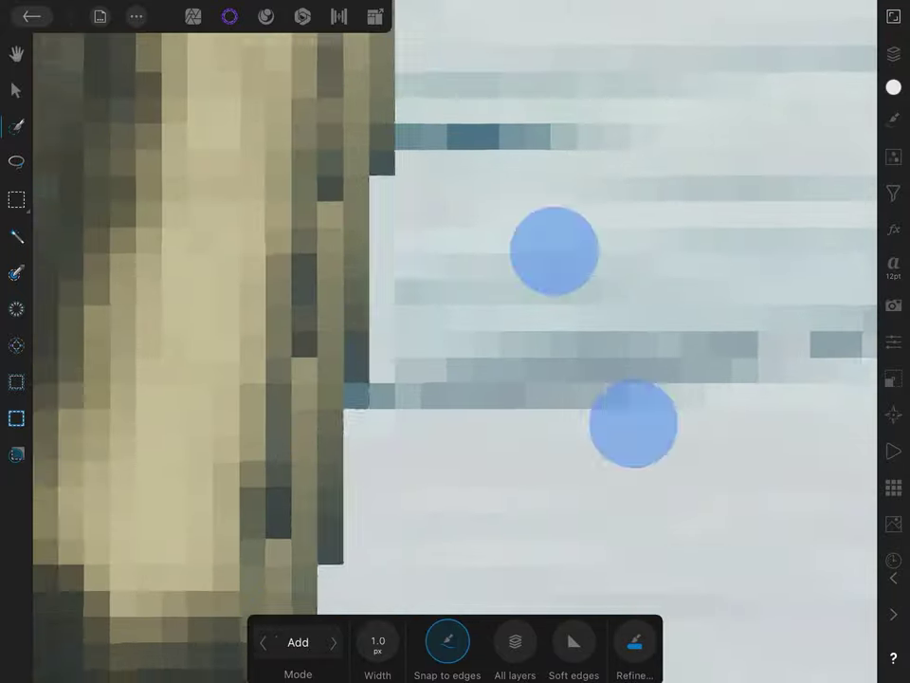
{"action": "scroll", "coordinate": [594, 336], "scroll_direction": "left", "scroll_amount": 3}
{"action": "scroll", "coordinate": [455, 339], "scroll_direction": "up", "scroll_amount": 5}
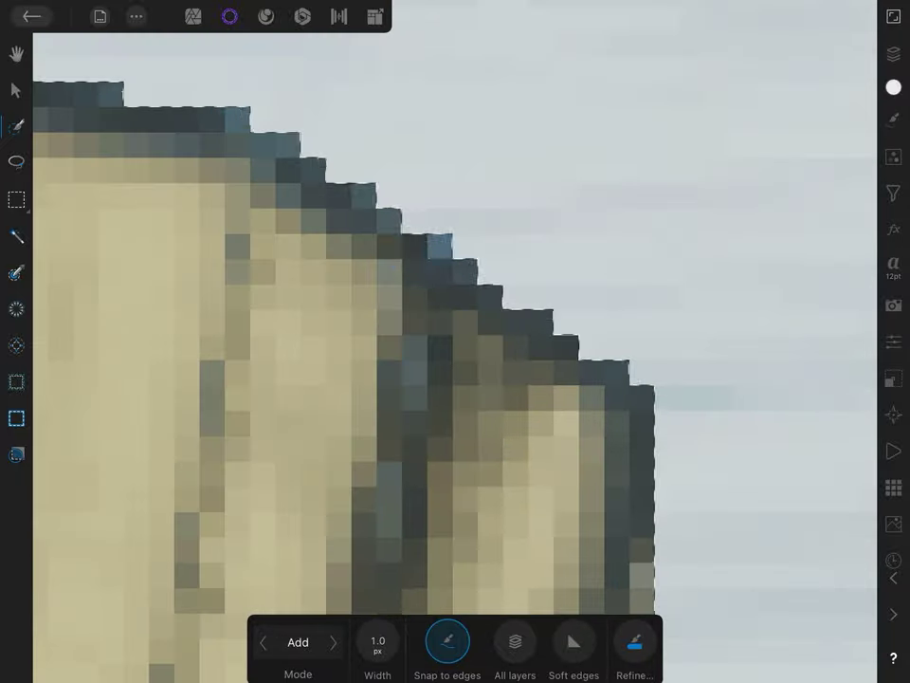
{"action": "scroll", "coordinate": [652, 247], "scroll_direction": "down", "scroll_amount": 3}
{"action": "scroll", "coordinate": [455, 341], "scroll_direction": "up", "scroll_amount": 3}
{"action": "scroll", "coordinate": [455, 341], "scroll_direction": "down", "scroll_amount": 5}
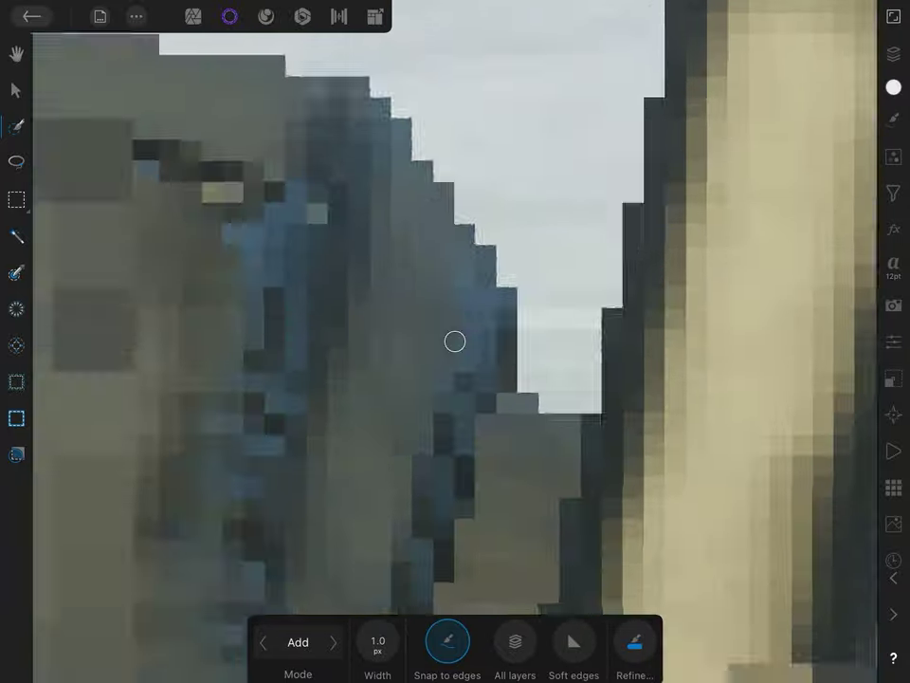
{"action": "scroll", "coordinate": [429, 296], "scroll_direction": "up", "scroll_amount": 3}
{"action": "scroll", "coordinate": [455, 341], "scroll_direction": "right", "scroll_amount": 3}
{"action": "scroll", "coordinate": [455, 341], "scroll_direction": "up", "scroll_amount": 3}
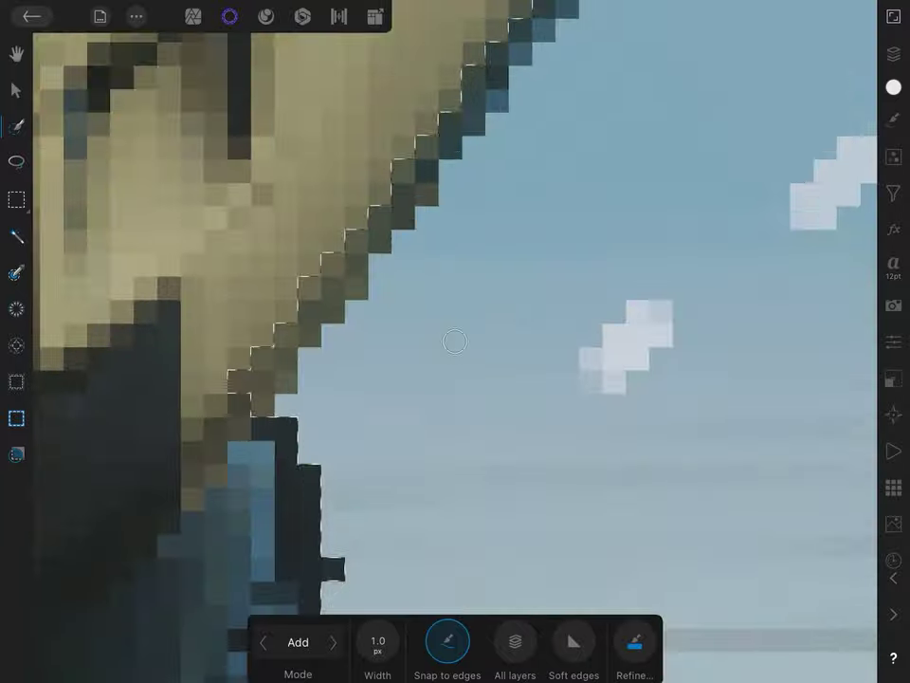
{"action": "scroll", "coordinate": [456, 342], "scroll_direction": "up", "scroll_amount": 3}
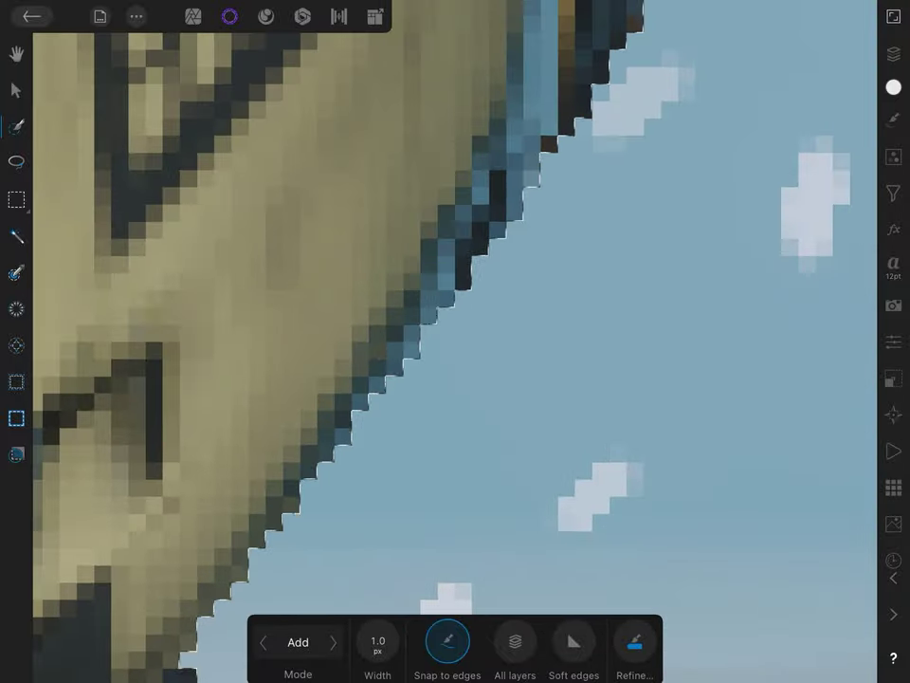
{"action": "scroll", "coordinate": [455, 341], "scroll_direction": "up", "scroll_amount": 3}
{"action": "scroll", "coordinate": [617, 224], "scroll_direction": "down", "scroll_amount": 3}
{"action": "scroll", "coordinate": [455, 341], "scroll_direction": "up", "scroll_amount": 3}
{"action": "scroll", "coordinate": [450, 225], "scroll_direction": "left", "scroll_amount": 3}
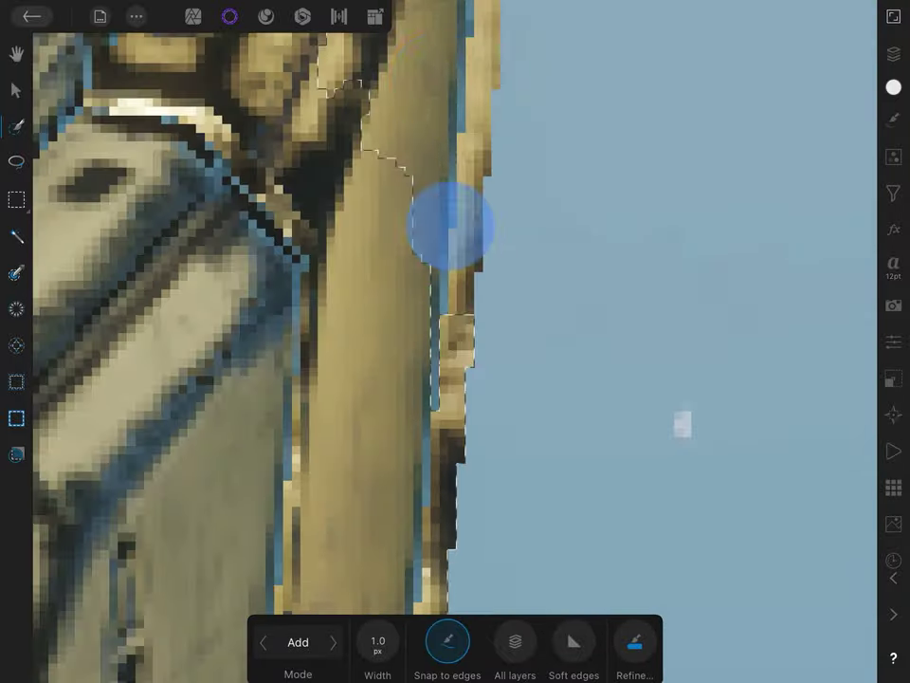
{"action": "scroll", "coordinate": [450, 224], "scroll_direction": "up", "scroll_amount": 3}
{"action": "scroll", "coordinate": [556, 362], "scroll_direction": "up", "scroll_amount": 3}
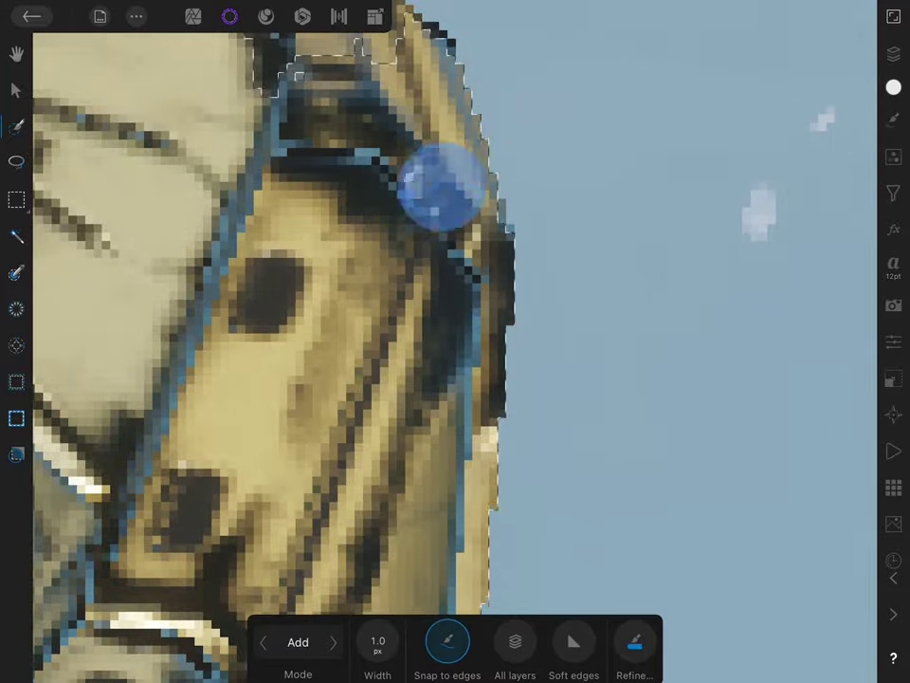
{"action": "scroll", "coordinate": [441, 187], "scroll_direction": "up", "scroll_amount": 3}
{"action": "scroll", "coordinate": [455, 342], "scroll_direction": "up", "scroll_amount": 3}
{"action": "scroll", "coordinate": [293, 259], "scroll_direction": "left", "scroll_amount": 3}
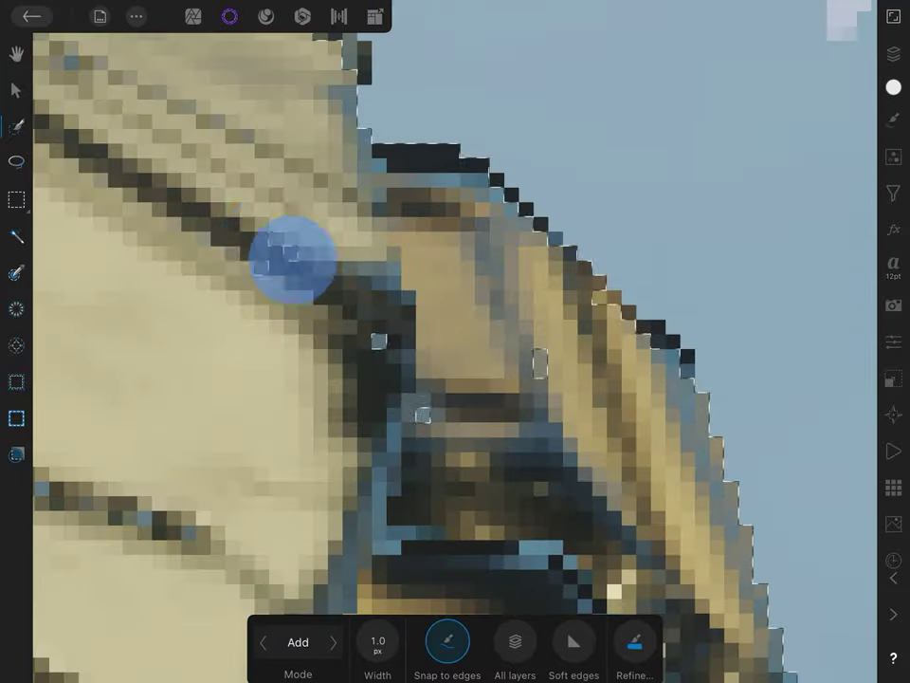
{"action": "scroll", "coordinate": [688, 342], "scroll_direction": "up", "scroll_amount": 3}
{"action": "scroll", "coordinate": [520, 345], "scroll_direction": "left", "scroll_amount": 3}
{"action": "scroll", "coordinate": [454, 341], "scroll_direction": "down", "scroll_amount": 3}
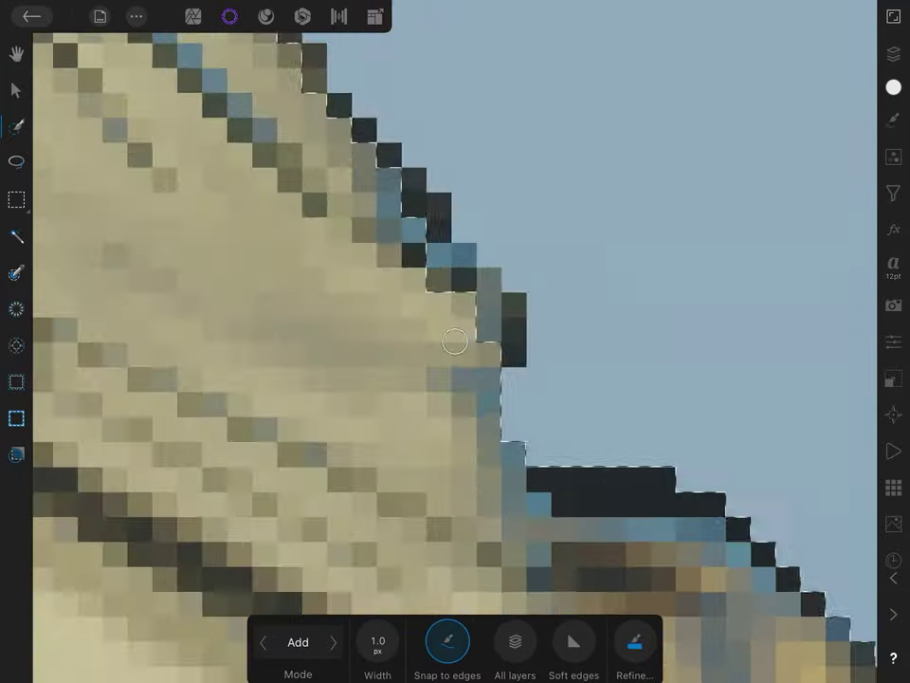
{"action": "scroll", "coordinate": [398, 181], "scroll_direction": "down", "scroll_amount": 2}
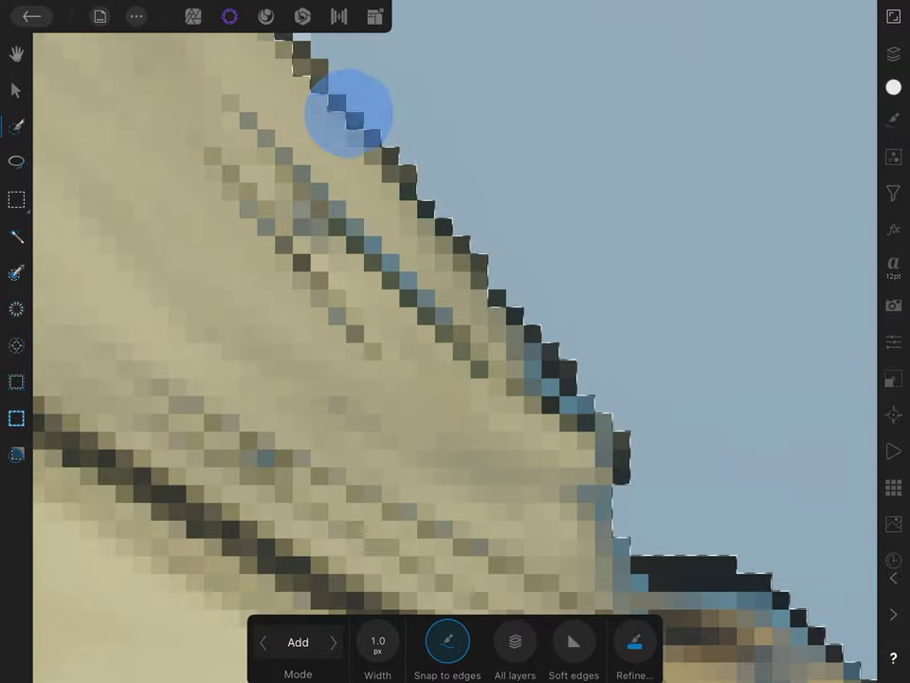
{"action": "scroll", "coordinate": [349, 112], "scroll_direction": "up", "scroll_amount": 3}
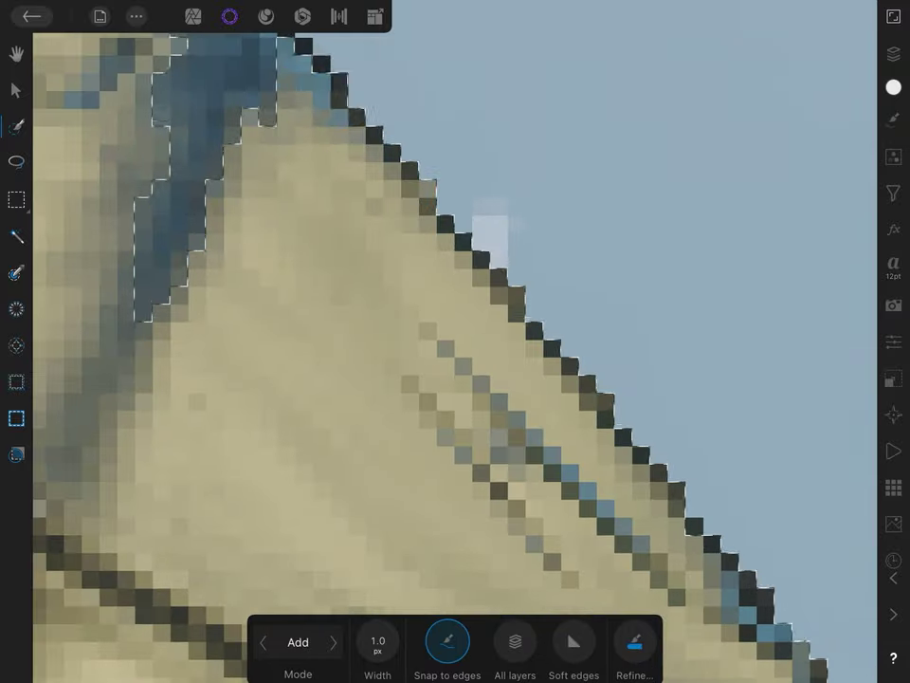
{"action": "scroll", "coordinate": [301, 389], "scroll_direction": "up", "scroll_amount": 3}
{"action": "scroll", "coordinate": [506, 275], "scroll_direction": "down", "scroll_amount": 5}
{"action": "scroll", "coordinate": [505, 275], "scroll_direction": "up", "scroll_amount": 5}
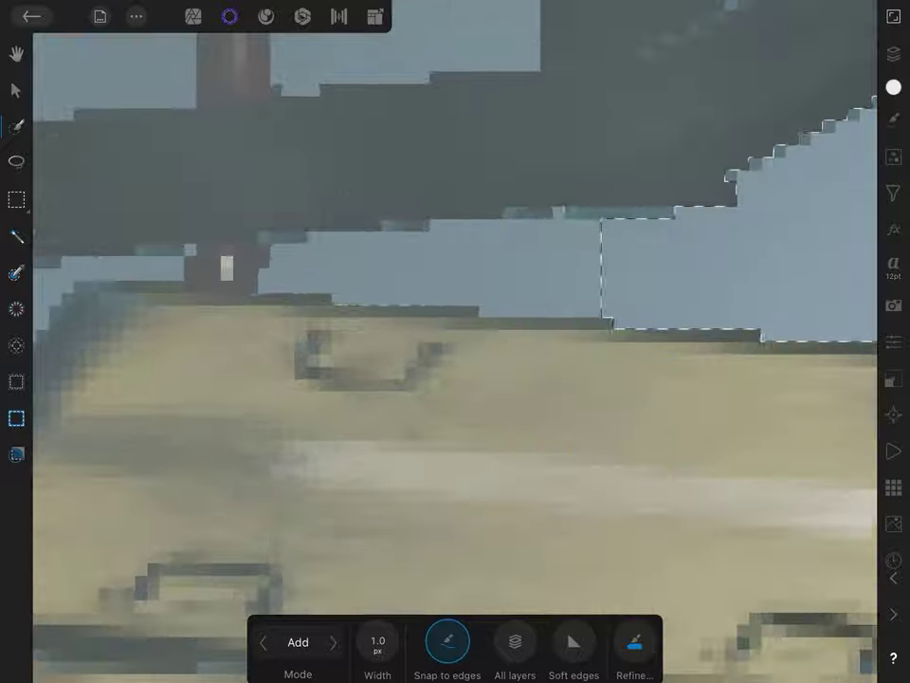
{"action": "scroll", "coordinate": [674, 268], "scroll_direction": "up", "scroll_amount": 3}
{"action": "scroll", "coordinate": [673, 268], "scroll_direction": "up", "scroll_amount": 3}
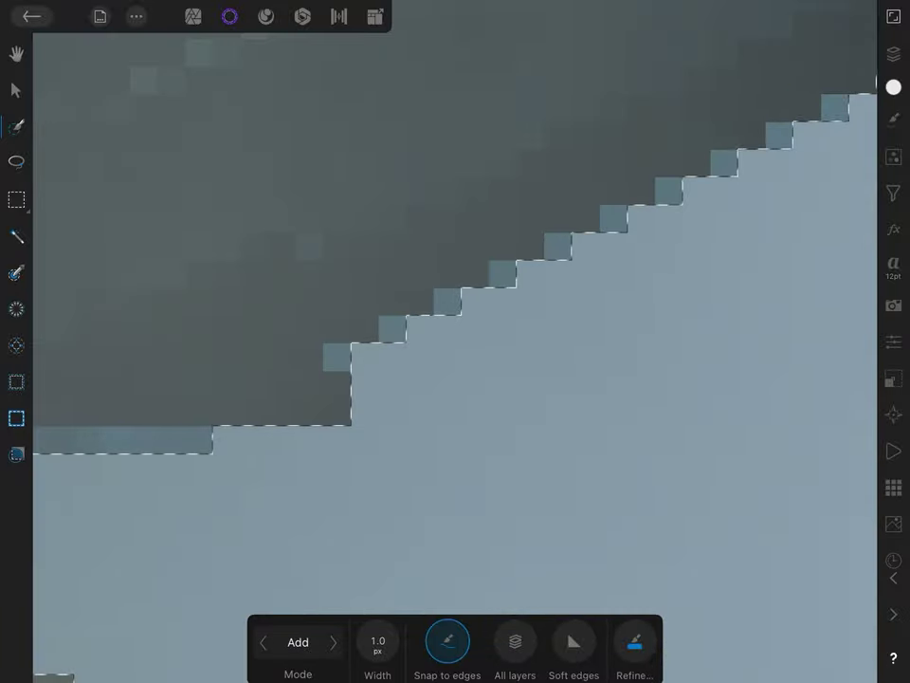
{"action": "scroll", "coordinate": [455, 341], "scroll_direction": "down", "scroll_amount": 3}
{"action": "scroll", "coordinate": [455, 342], "scroll_direction": "down", "scroll_amount": 3}
{"action": "scroll", "coordinate": [455, 341], "scroll_direction": "up", "scroll_amount": 5}
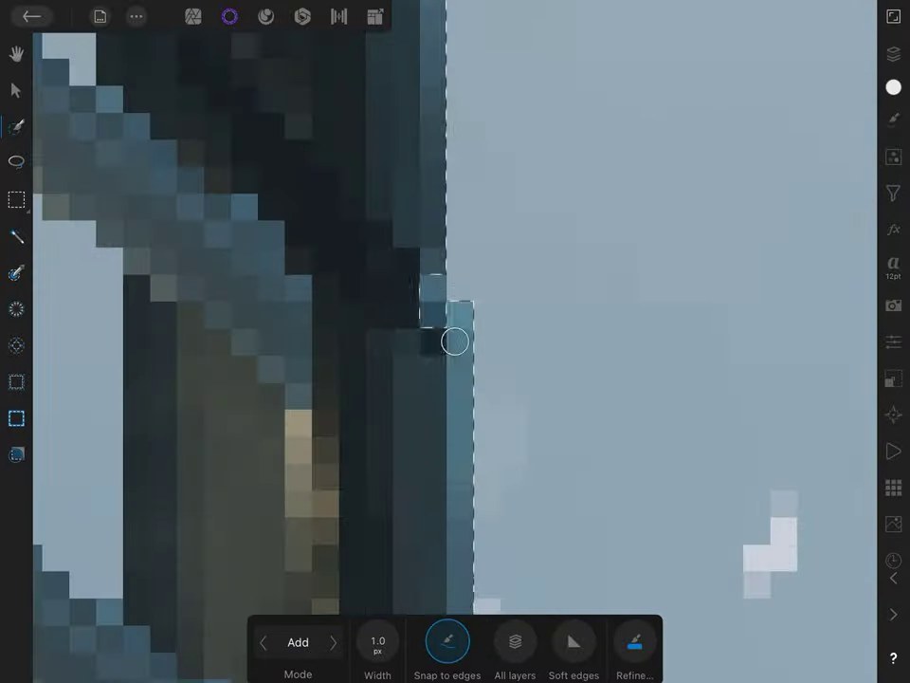
{"action": "scroll", "coordinate": [454, 341], "scroll_direction": "down", "scroll_amount": 3}
{"action": "scroll", "coordinate": [434, 299], "scroll_direction": "up", "scroll_amount": 3}
{"action": "scroll", "coordinate": [576, 357], "scroll_direction": "up", "scroll_amount": 3}
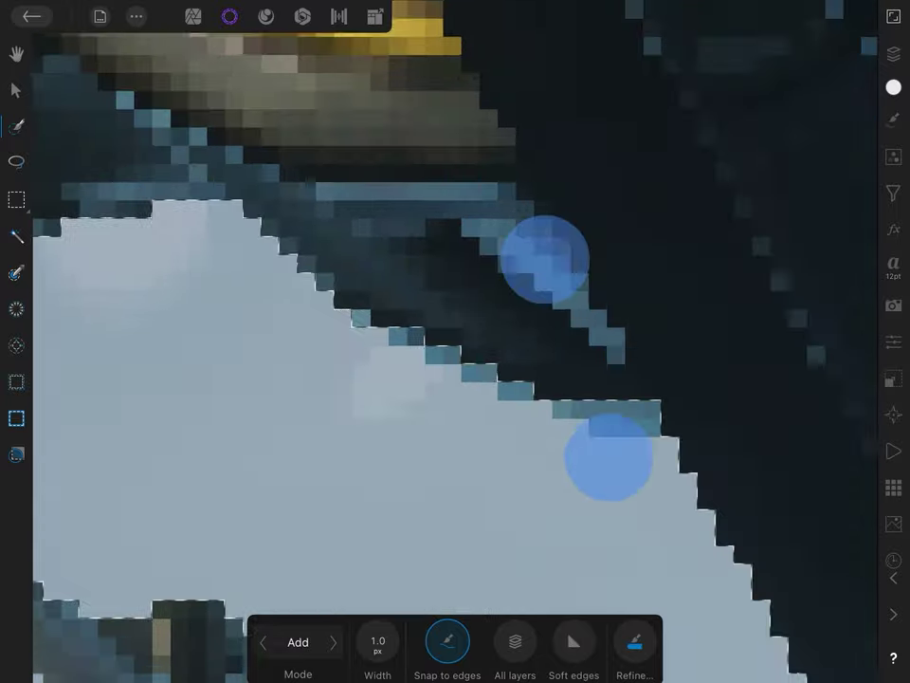
{"action": "scroll", "coordinate": [512, 331], "scroll_direction": "up", "scroll_amount": 3}
{"action": "scroll", "coordinate": [455, 341], "scroll_direction": "right", "scroll_amount": 5}
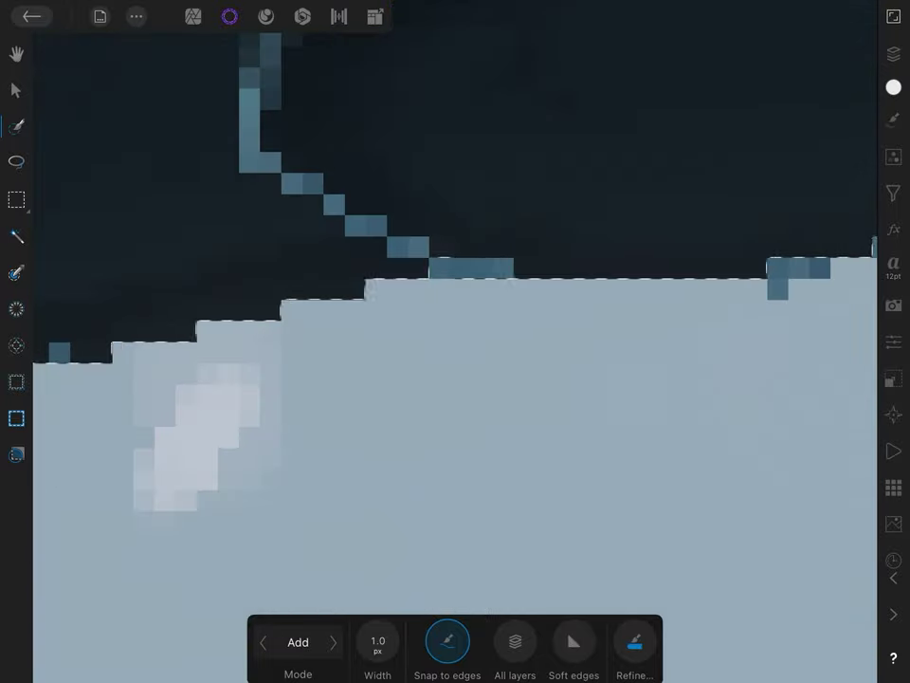
Continue tracing the selection down the mech's contour to its lower edges
{"action": "scroll", "coordinate": [455, 341], "scroll_direction": "down", "scroll_amount": 3}
{"action": "scroll", "coordinate": [454, 341], "scroll_direction": "down", "scroll_amount": 3}
{"action": "scroll", "coordinate": [454, 341], "scroll_direction": "right", "scroll_amount": 3}
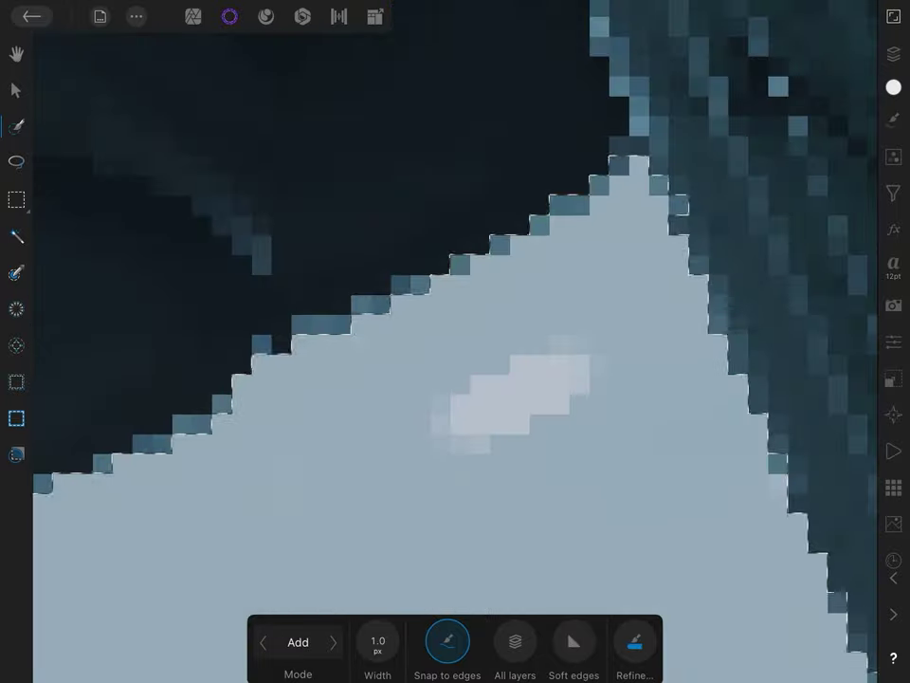
{"action": "scroll", "coordinate": [437, 350], "scroll_direction": "down", "scroll_amount": 3}
{"action": "scroll", "coordinate": [437, 350], "scroll_direction": "right", "scroll_amount": 5}
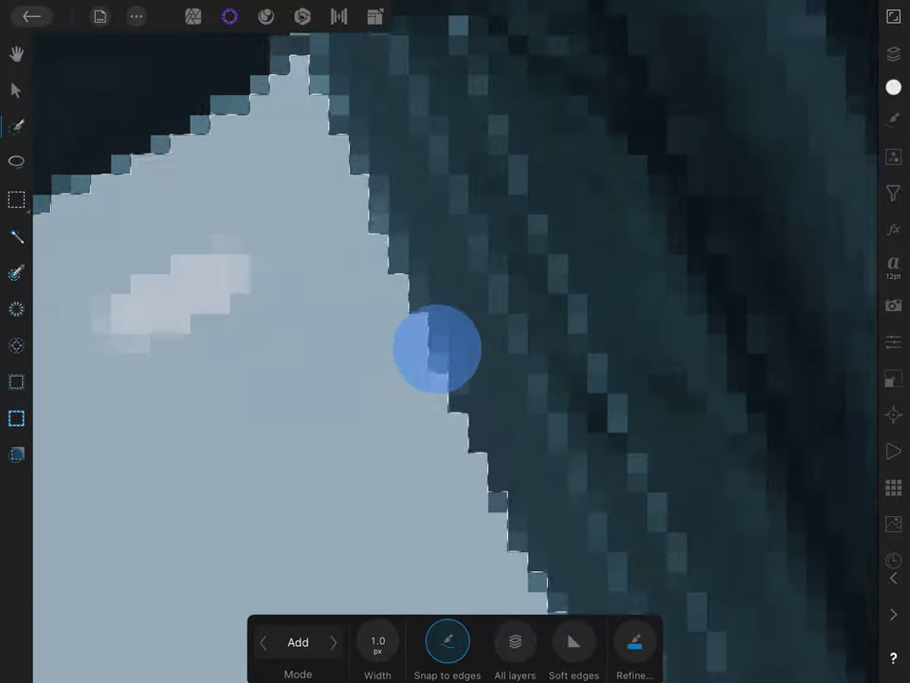
{"action": "scroll", "coordinate": [386, 386], "scroll_direction": "right", "scroll_amount": 3}
{"action": "scroll", "coordinate": [321, 281], "scroll_direction": "down", "scroll_amount": 2}
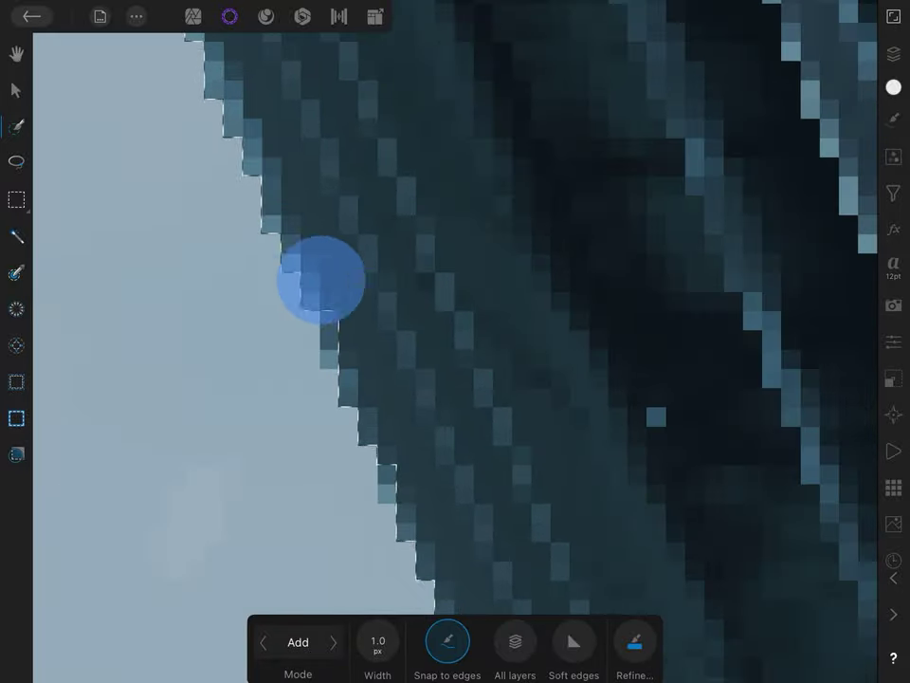
{"action": "scroll", "coordinate": [317, 189], "scroll_direction": "down", "scroll_amount": 3}
{"action": "scroll", "coordinate": [618, 408], "scroll_direction": "down", "scroll_amount": 3}
{"action": "scroll", "coordinate": [374, 368], "scroll_direction": "down", "scroll_amount": 2}
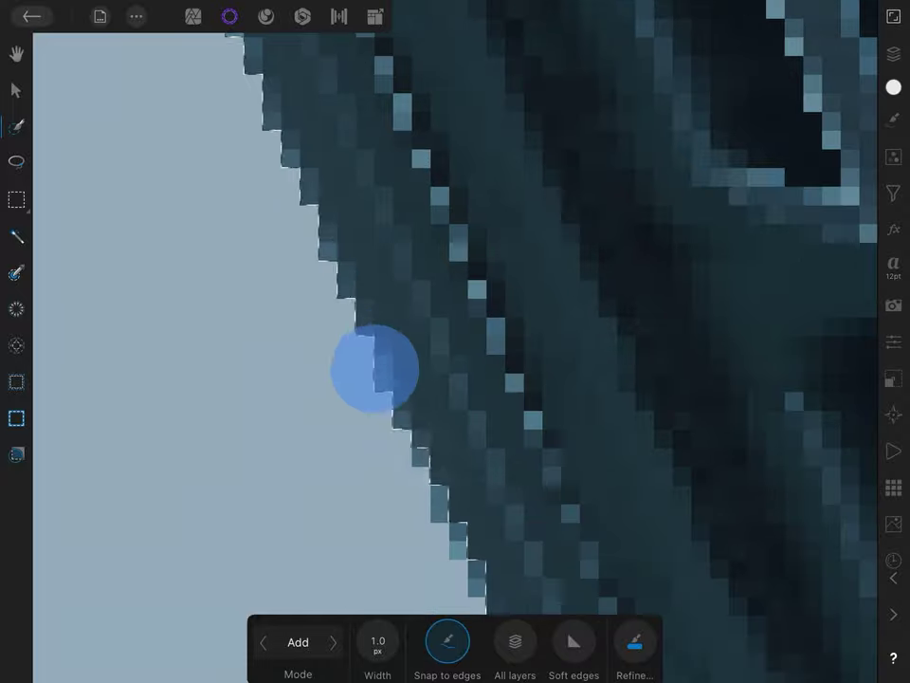
{"action": "scroll", "coordinate": [299, 205], "scroll_direction": "down", "scroll_amount": 3}
{"action": "scroll", "coordinate": [455, 341], "scroll_direction": "down", "scroll_amount": 3}
{"action": "scroll", "coordinate": [370, 272], "scroll_direction": "down", "scroll_amount": 2}
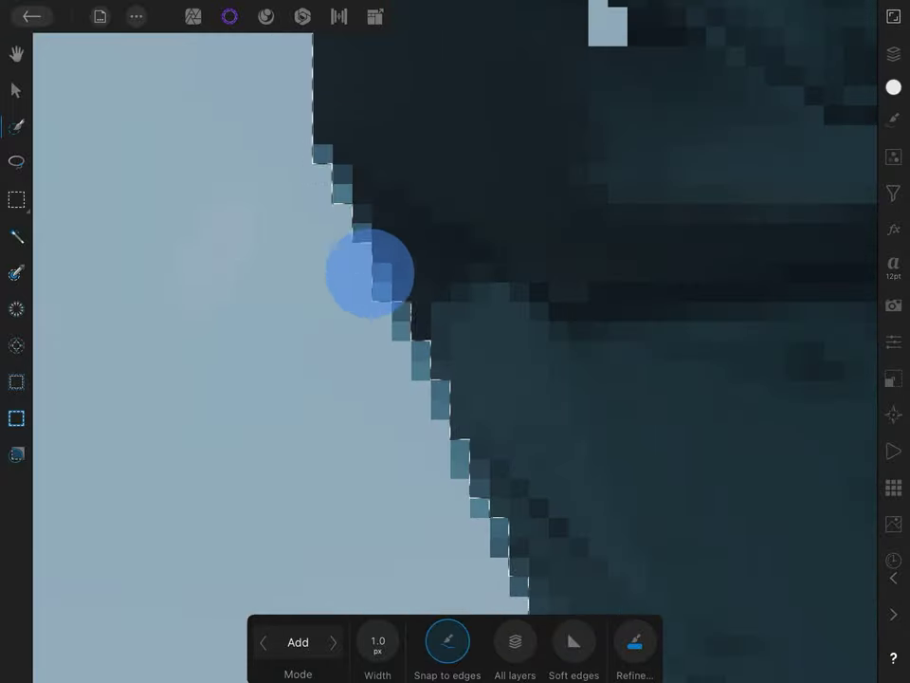
{"action": "scroll", "coordinate": [479, 481], "scroll_direction": "down", "scroll_amount": 3}
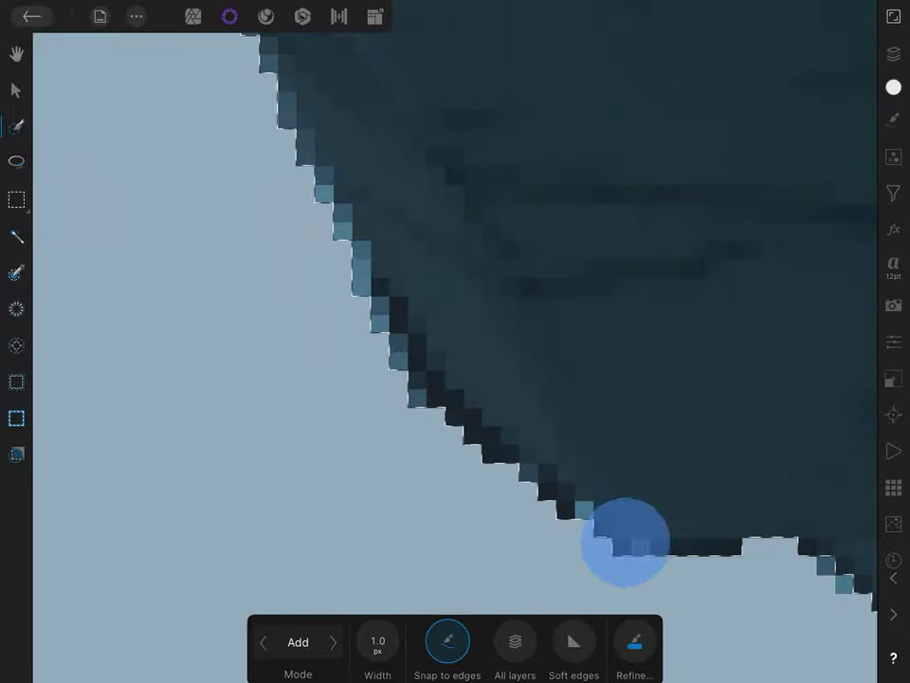
{"action": "scroll", "coordinate": [625, 544], "scroll_direction": "down", "scroll_amount": 3}
{"action": "scroll", "coordinate": [461, 373], "scroll_direction": "down", "scroll_amount": 3}
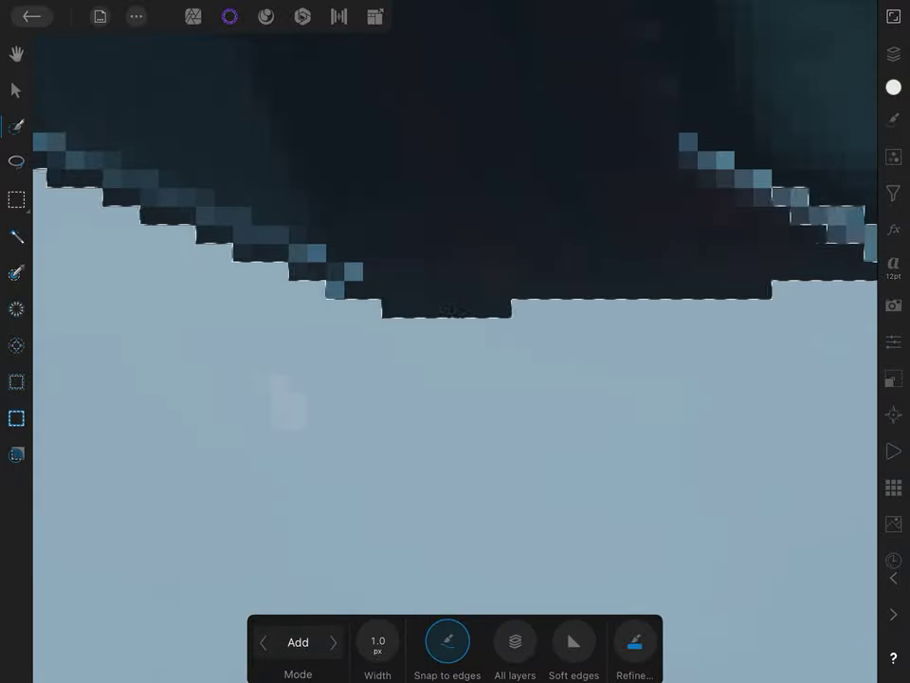
{"action": "scroll", "coordinate": [539, 283], "scroll_direction": "down", "scroll_amount": 3}
Undo the stray spike in the selection and recheck the lower edges
{"action": "key", "text": "ctrl+z"}
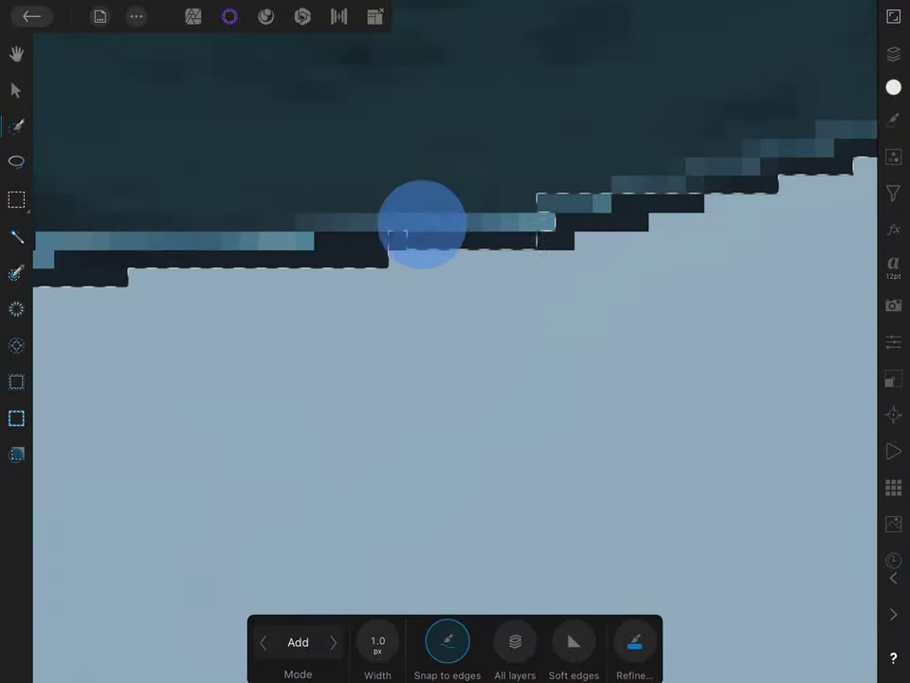
{"action": "scroll", "coordinate": [423, 224], "scroll_direction": "down", "scroll_amount": 3}
{"action": "scroll", "coordinate": [487, 391], "scroll_direction": "down", "scroll_amount": 3}
{"action": "scroll", "coordinate": [488, 391], "scroll_direction": "up", "scroll_amount": 3}
{"action": "scroll", "coordinate": [479, 311], "scroll_direction": "up", "scroll_amount": 3}
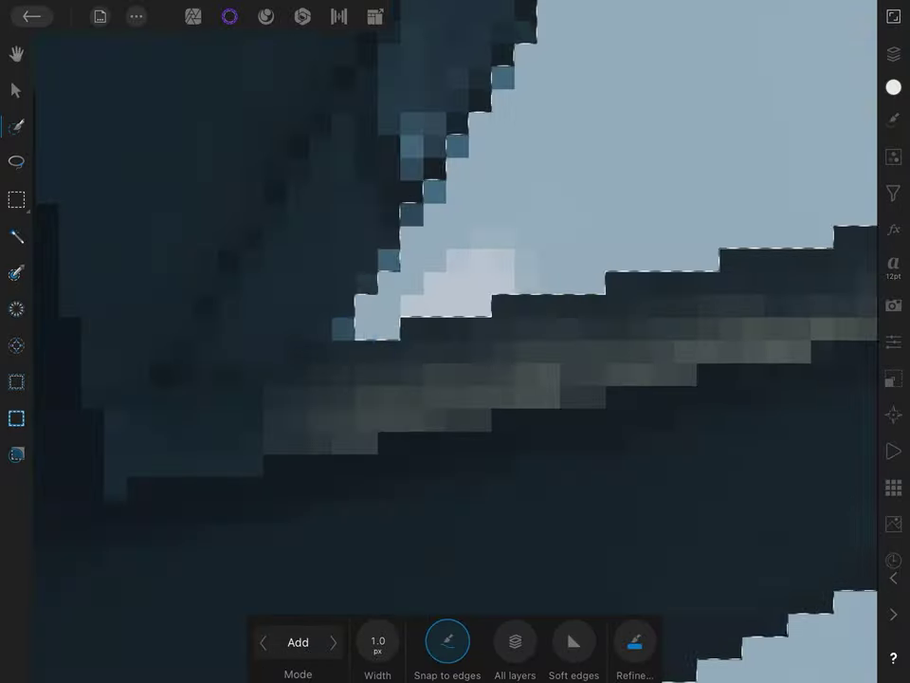
{"action": "scroll", "coordinate": [455, 341], "scroll_direction": "down", "scroll_amount": 3}
{"action": "scroll", "coordinate": [360, 341], "scroll_direction": "down", "scroll_amount": 3}
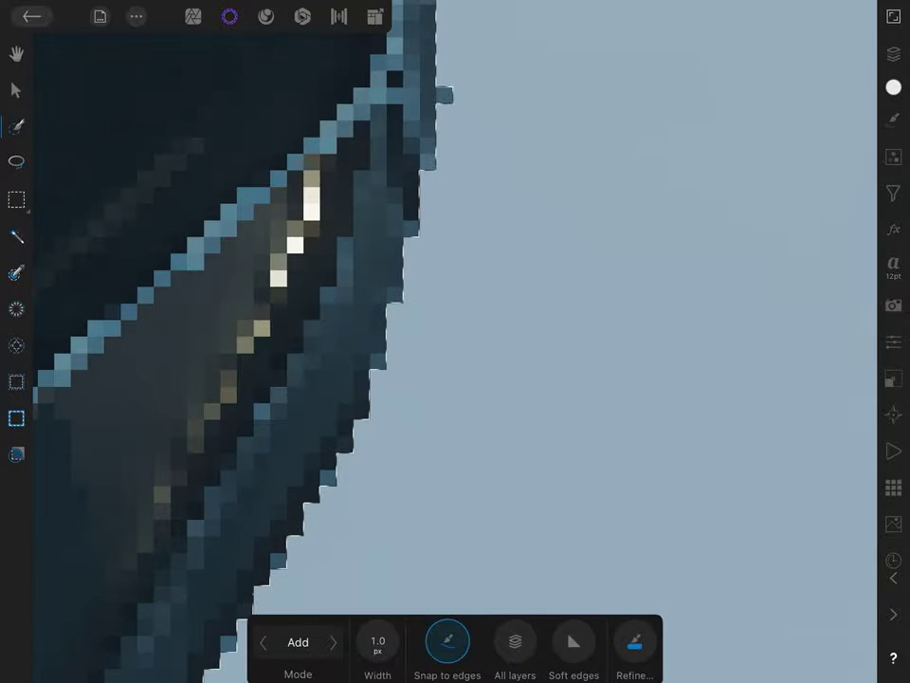
{"action": "scroll", "coordinate": [385, 313], "scroll_direction": "down", "scroll_amount": 3}
{"action": "scroll", "coordinate": [455, 341], "scroll_direction": "down", "scroll_amount": 3}
Switch the Selection Brush to Subtract and trim the upper part of the right selection strip
{"action": "scroll", "coordinate": [531, 332], "scroll_direction": "down", "scroll_amount": 3}
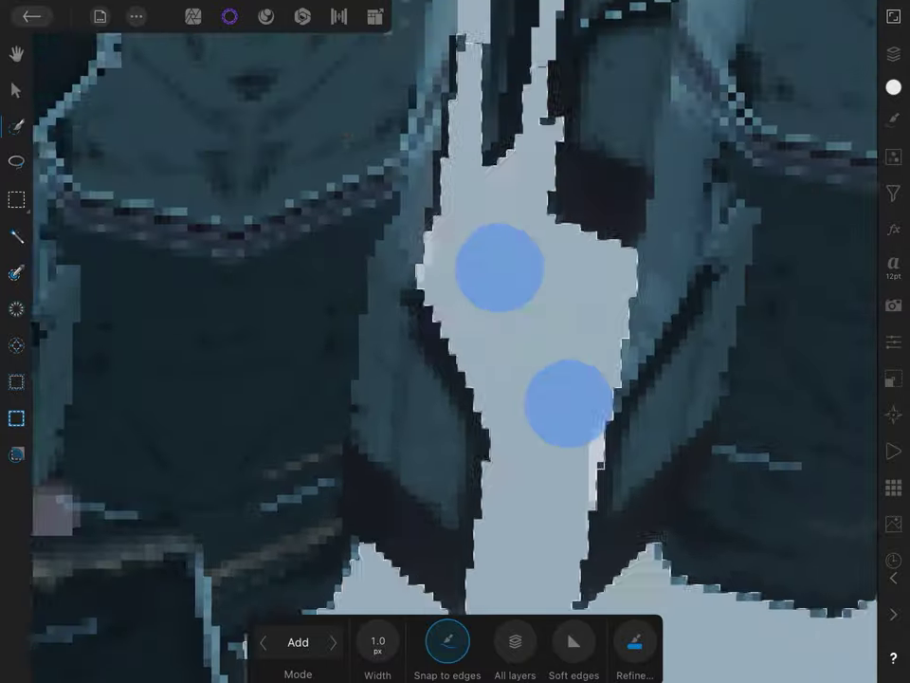
{"action": "scroll", "coordinate": [455, 341], "scroll_direction": "down", "scroll_amount": 3}
{"action": "left_click", "coordinate": [333, 642]}
{"action": "left_click_drag", "start_coordinate": [475, 189], "coordinate": [465, 280]}
{"action": "left_click", "coordinate": [262, 642]}
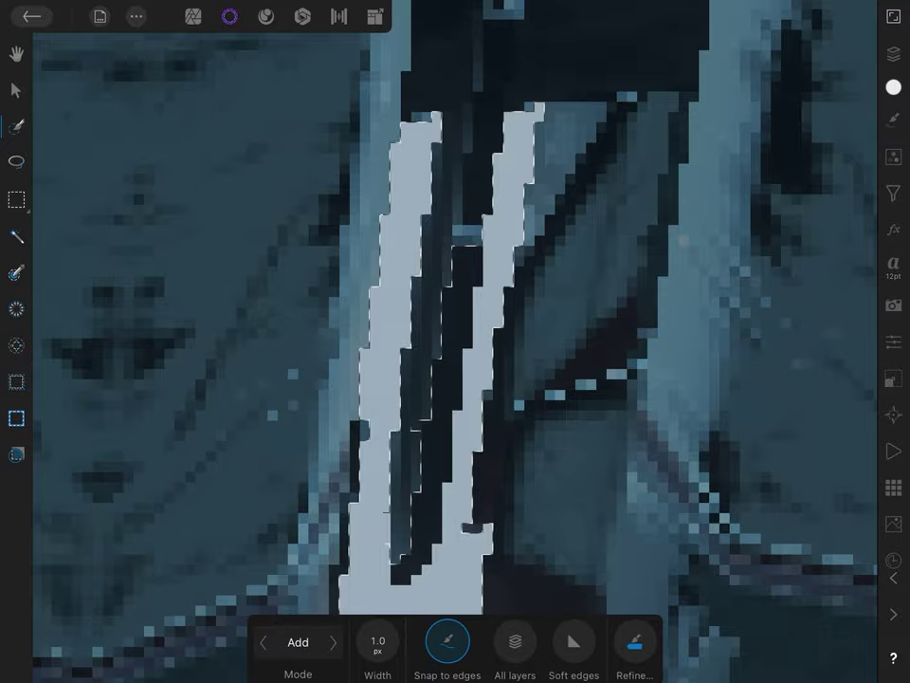
Pan along the mech's dark edge toward the orange armour peak and leg gaps
{"action": "scroll", "coordinate": [455, 341], "scroll_direction": "up", "scroll_amount": 3}
{"action": "scroll", "coordinate": [455, 341], "scroll_direction": "down", "scroll_amount": 3}
{"action": "scroll", "coordinate": [456, 341], "scroll_direction": "down", "scroll_amount": 2}
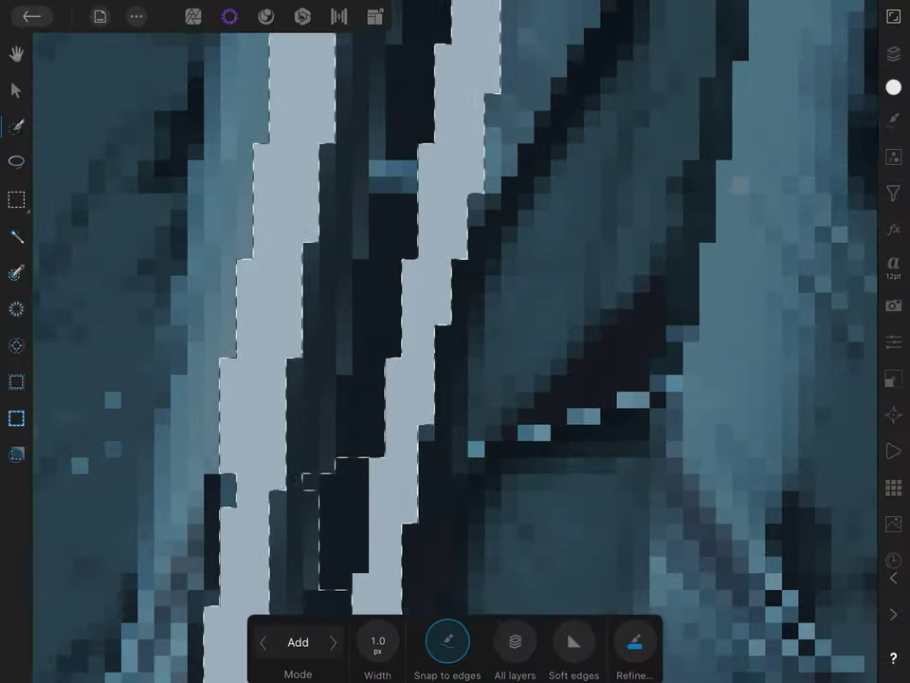
{"action": "scroll", "coordinate": [456, 341], "scroll_direction": "down", "scroll_amount": 2}
{"action": "scroll", "coordinate": [455, 341], "scroll_direction": "down", "scroll_amount": 3}
{"action": "scroll", "coordinate": [455, 342], "scroll_direction": "down", "scroll_amount": 3}
{"action": "scroll", "coordinate": [456, 341], "scroll_direction": "down", "scroll_amount": 2}
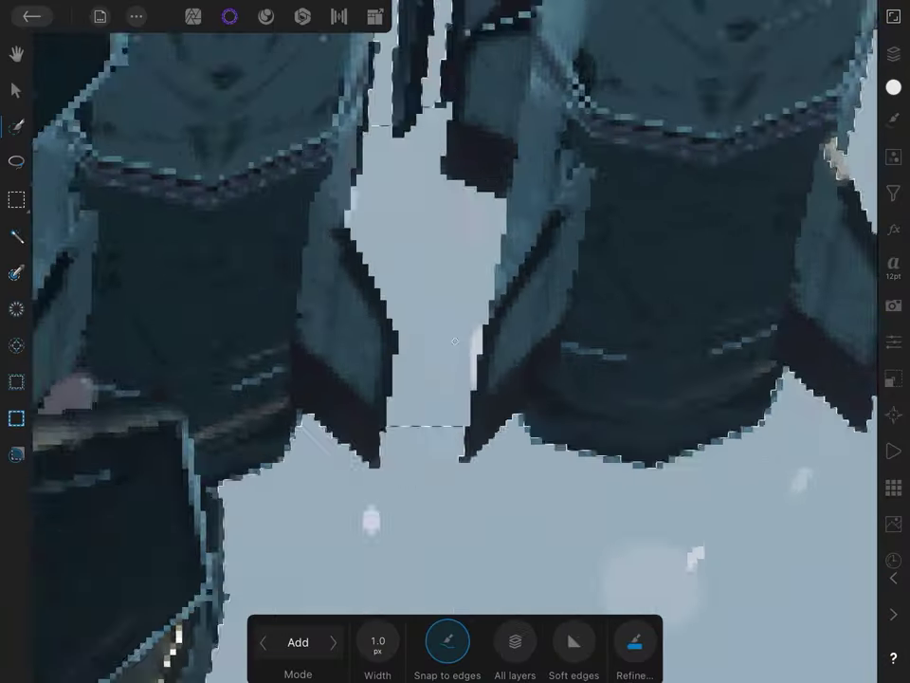
{"action": "scroll", "coordinate": [455, 342], "scroll_direction": "up", "scroll_amount": 2}
{"action": "scroll", "coordinate": [427, 310], "scroll_direction": "up", "scroll_amount": 2}
{"action": "scroll", "coordinate": [455, 342], "scroll_direction": "up", "scroll_amount": 5}
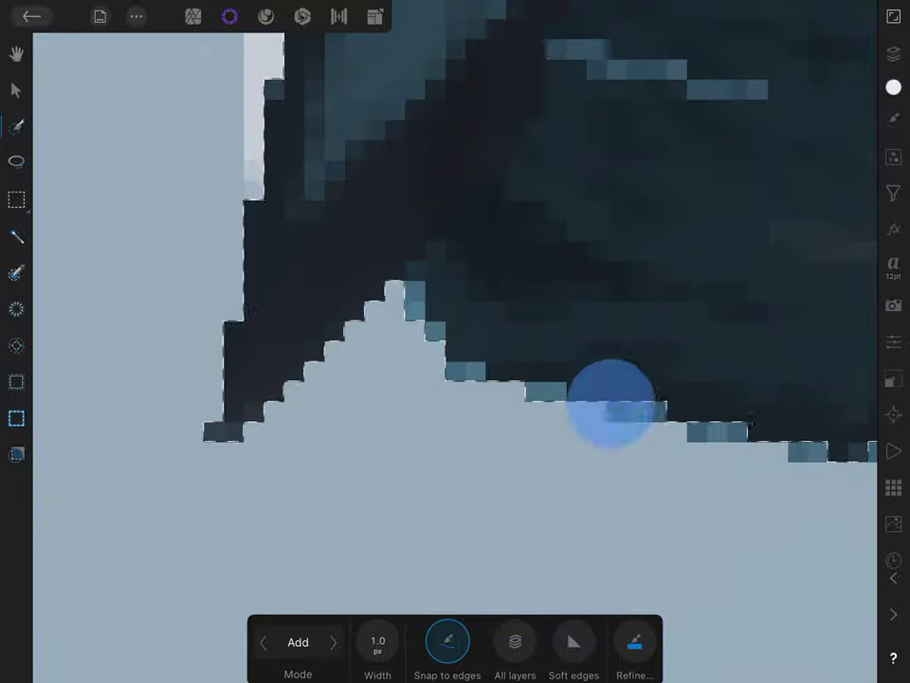
{"action": "mouse_move", "coordinate": [610, 400]}
{"action": "left_mouse_down"}
{"action": "mouse_move", "coordinate": [454, 340]}
{"action": "mouse_move", "coordinate": [651, 248]}
{"action": "left_mouse_up"}
{"action": "scroll", "coordinate": [567, 285], "scroll_direction": "up", "scroll_amount": 3}
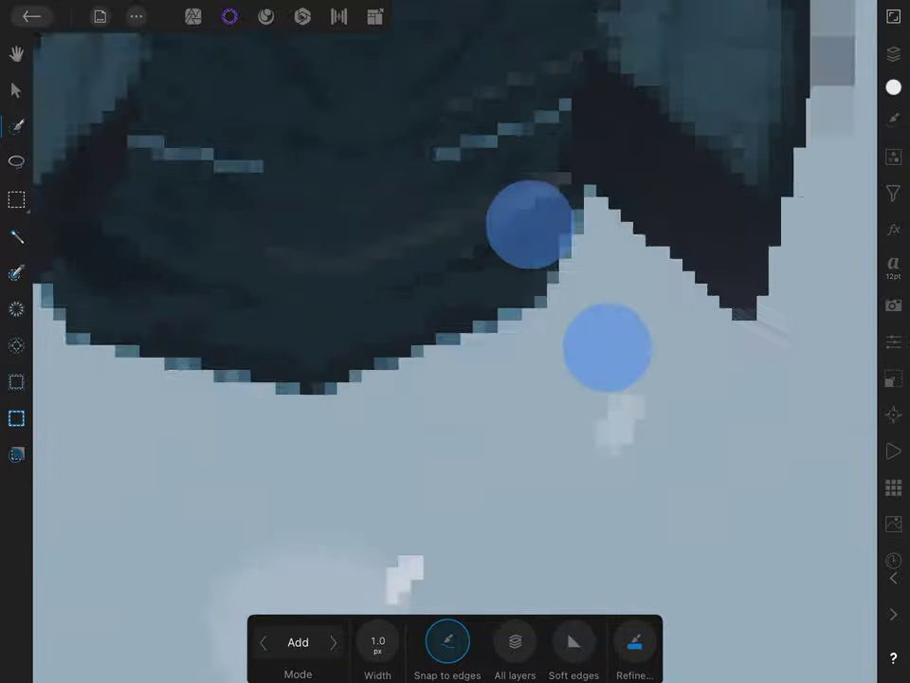
{"action": "scroll", "coordinate": [588, 281], "scroll_direction": "up", "scroll_amount": 3}
{"action": "left_click_drag", "start_coordinate": [531, 493], "coordinate": [454, 341]}
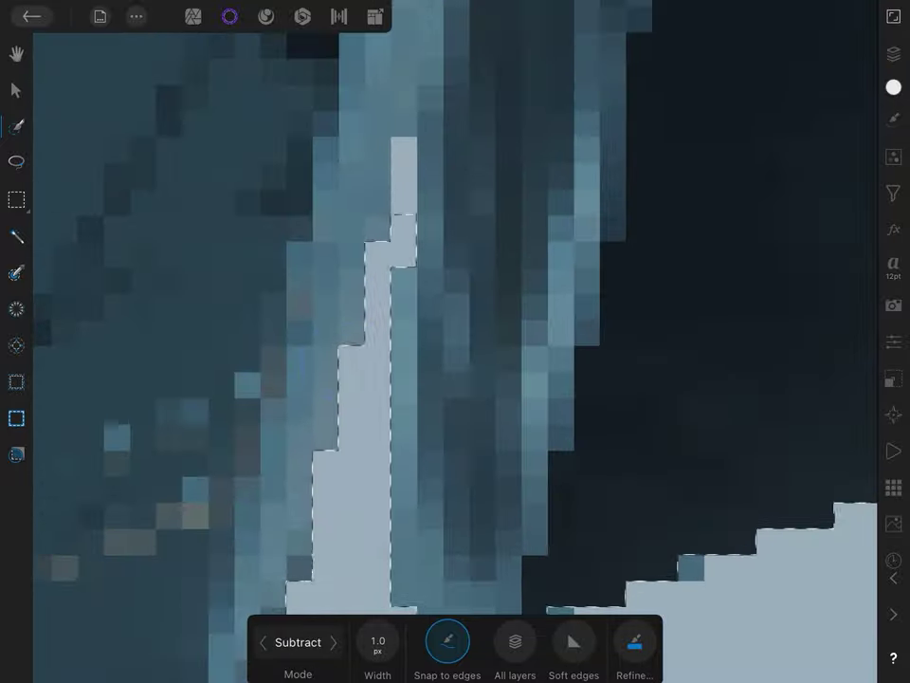
Set the Selection Brush back to Add and extend the selection along the next edge
{"action": "left_click", "coordinate": [263, 642]}
{"action": "scroll", "coordinate": [456, 341], "scroll_direction": "down", "scroll_amount": 3}
{"action": "mouse_move", "coordinate": [607, 285]}
{"action": "left_mouse_down"}
{"action": "mouse_move", "coordinate": [398, 312]}
{"action": "mouse_move", "coordinate": [454, 340]}
{"action": "left_mouse_up"}
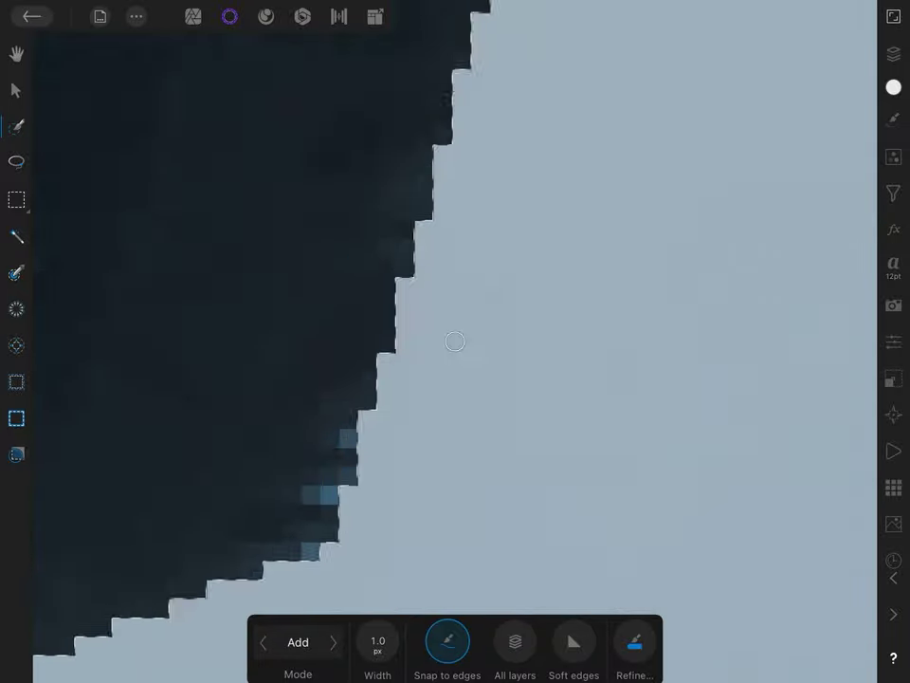
{"action": "mouse_move", "coordinate": [569, 284]}
{"action": "left_mouse_down"}
{"action": "mouse_move", "coordinate": [427, 379]}
{"action": "mouse_move", "coordinate": [475, 237]}
{"action": "left_mouse_up"}
{"action": "mouse_move", "coordinate": [517, 143]}
{"action": "left_mouse_down"}
{"action": "mouse_move", "coordinate": [558, 329]}
{"action": "mouse_move", "coordinate": [569, 285]}
{"action": "mouse_move", "coordinate": [531, 285]}
{"action": "left_mouse_up"}
Set the Selection Brush back to Add at close zoom and undo one stray stroke
{"action": "left_click_drag", "start_coordinate": [531, 190], "coordinate": [531, 427]}
{"action": "scroll", "coordinate": [454, 341], "scroll_direction": "up", "scroll_amount": 5}
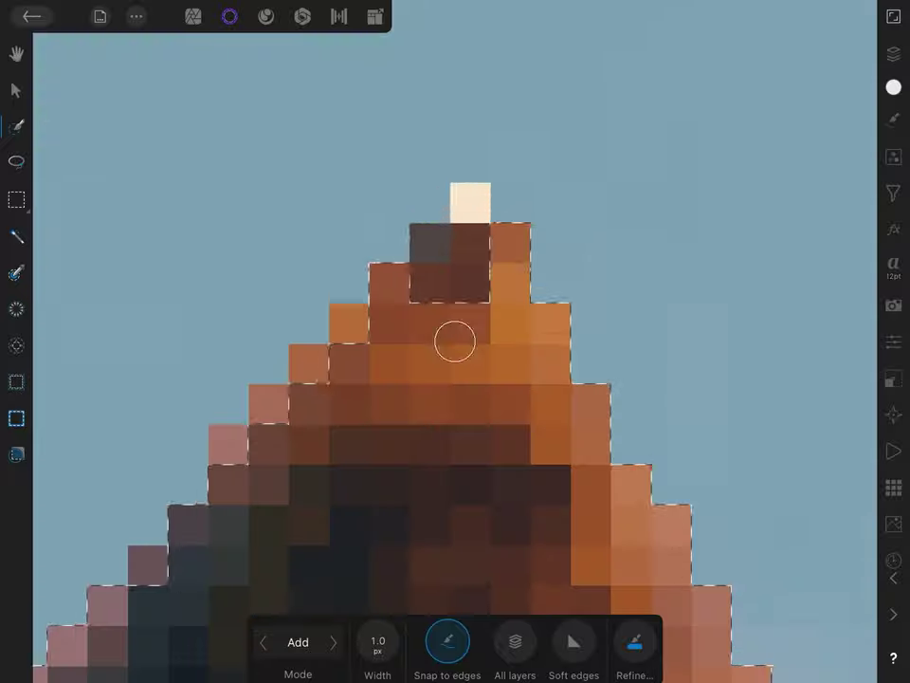
{"action": "left_click_drag", "start_coordinate": [454, 340], "coordinate": [548, 255]}
{"action": "scroll", "coordinate": [505, 448], "scroll_direction": "down", "scroll_amount": 5}
{"action": "scroll", "coordinate": [526, 362], "scroll_direction": "down", "scroll_amount": 5}
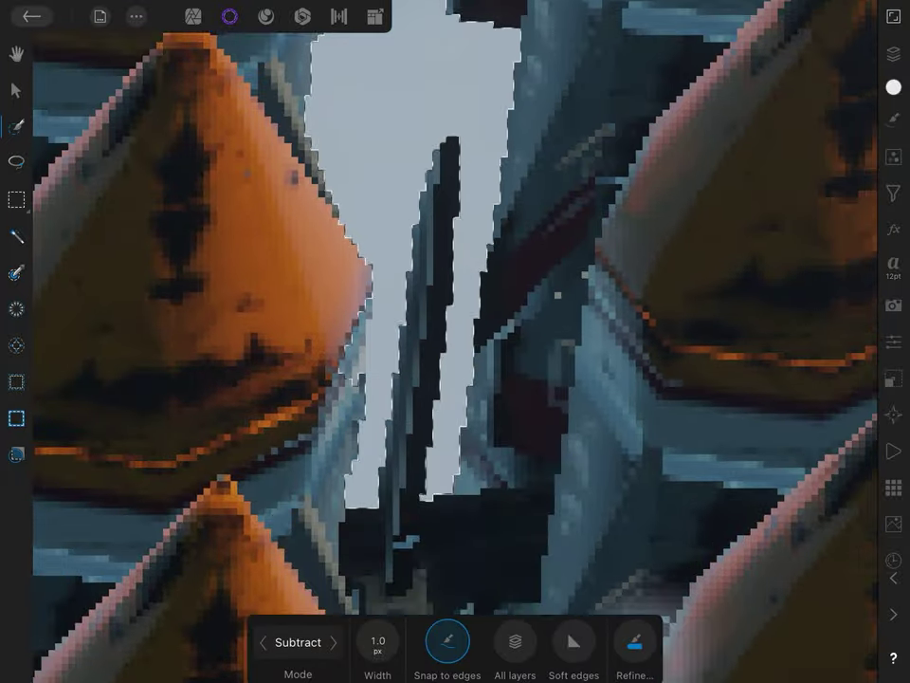
{"action": "left_click", "coordinate": [262, 642]}
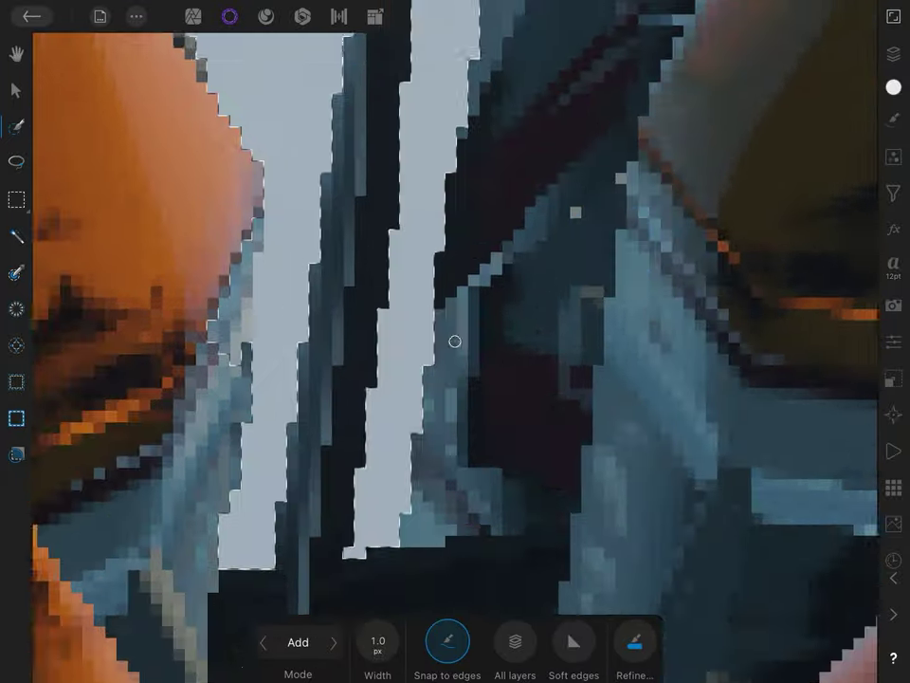
{"action": "scroll", "coordinate": [455, 342], "scroll_direction": "up", "scroll_amount": 5}
{"action": "left_click_drag", "start_coordinate": [455, 342], "coordinate": [341, 416]}
{"action": "scroll", "coordinate": [341, 415], "scroll_direction": "down", "scroll_amount": 3}
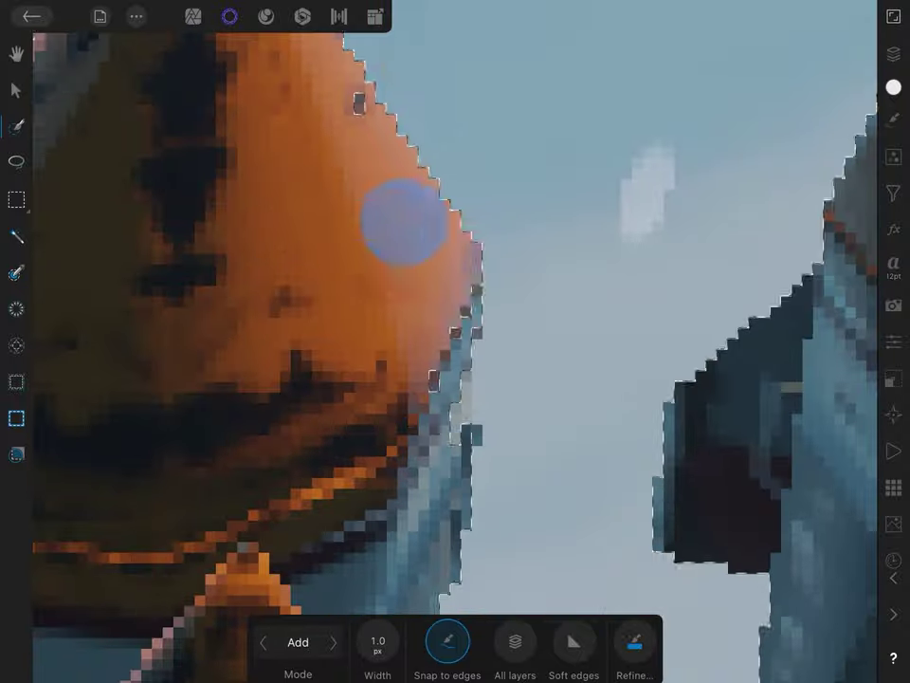
{"action": "scroll", "coordinate": [401, 217], "scroll_direction": "up", "scroll_amount": 3}
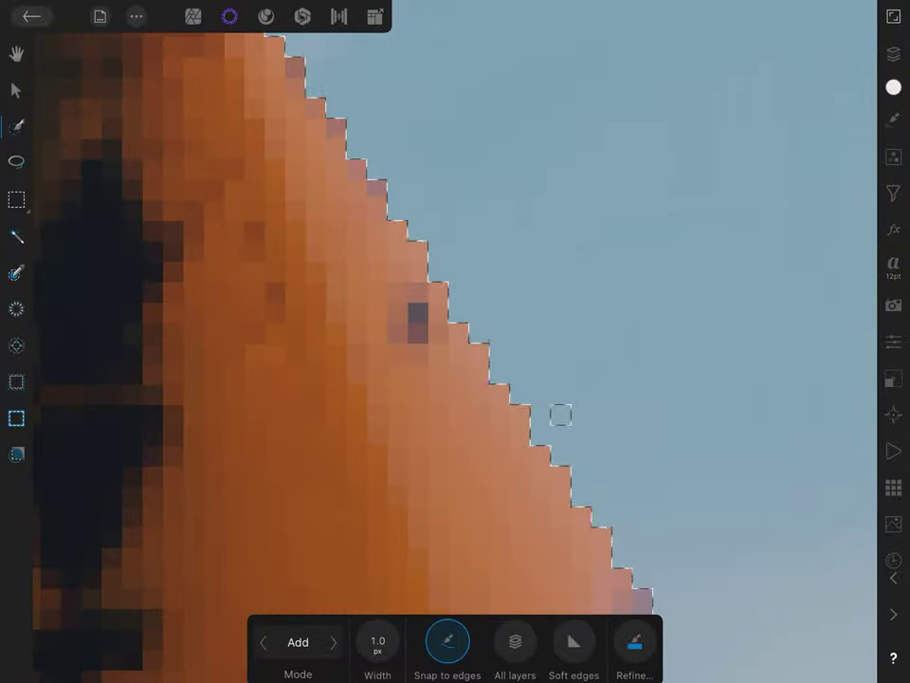
{"action": "scroll", "coordinate": [472, 326], "scroll_direction": "up", "scroll_amount": 10}
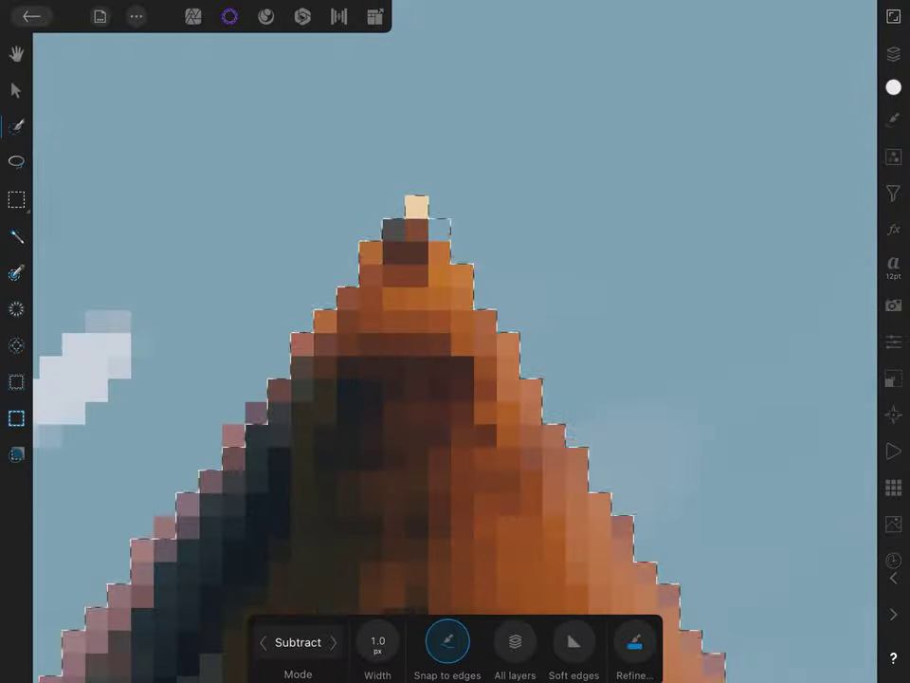
{"action": "left_click", "coordinate": [332, 642]}
{"action": "scroll", "coordinate": [471, 388], "scroll_direction": "up", "scroll_amount": 5}
{"action": "key", "text": "ctrl+z"}
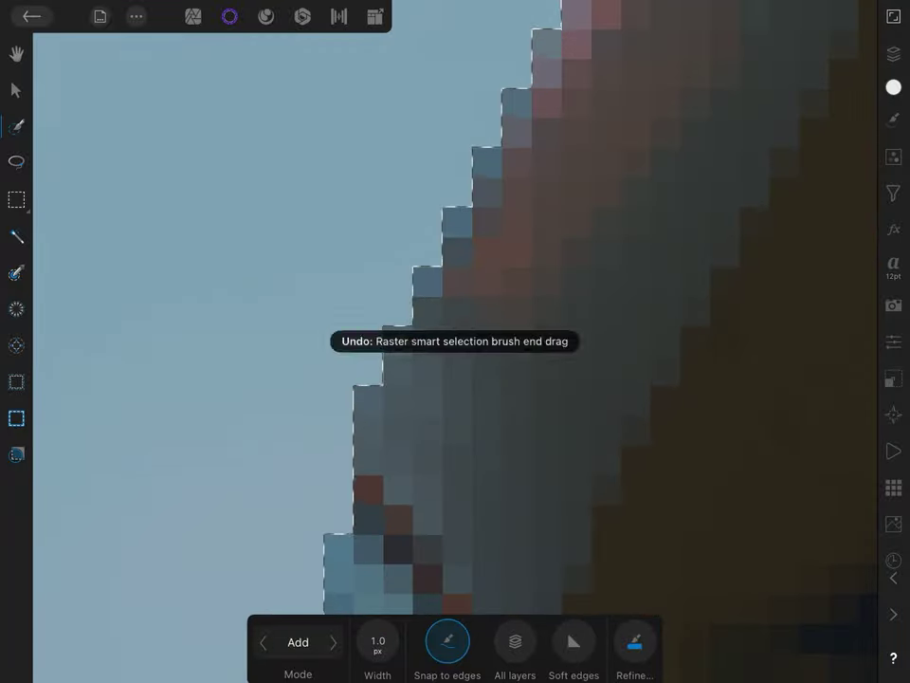
{"action": "scroll", "coordinate": [461, 366], "scroll_direction": "up", "scroll_amount": 5}
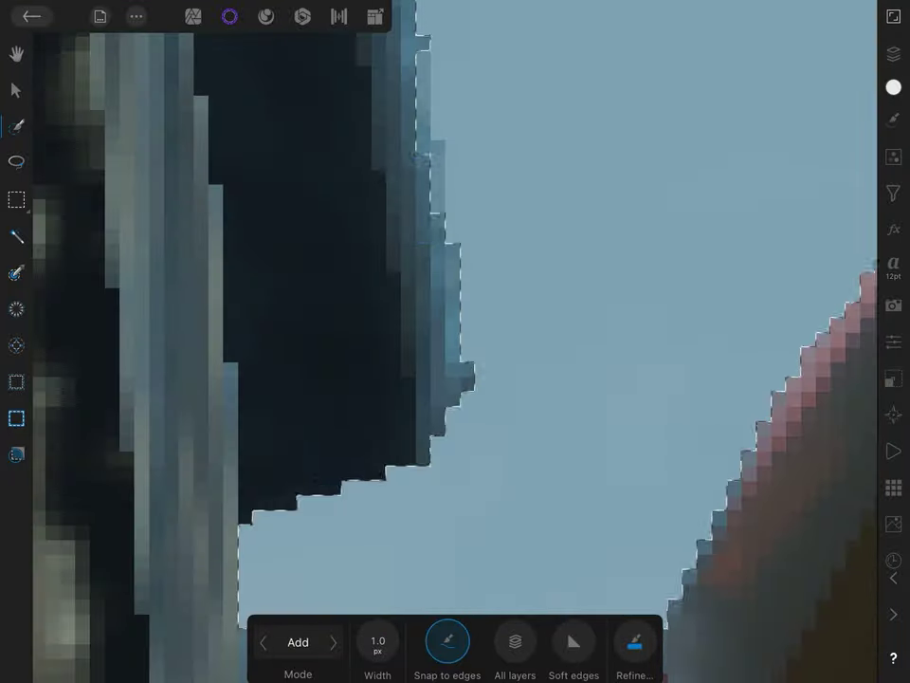
{"action": "scroll", "coordinate": [455, 342], "scroll_direction": "down", "scroll_amount": 10}
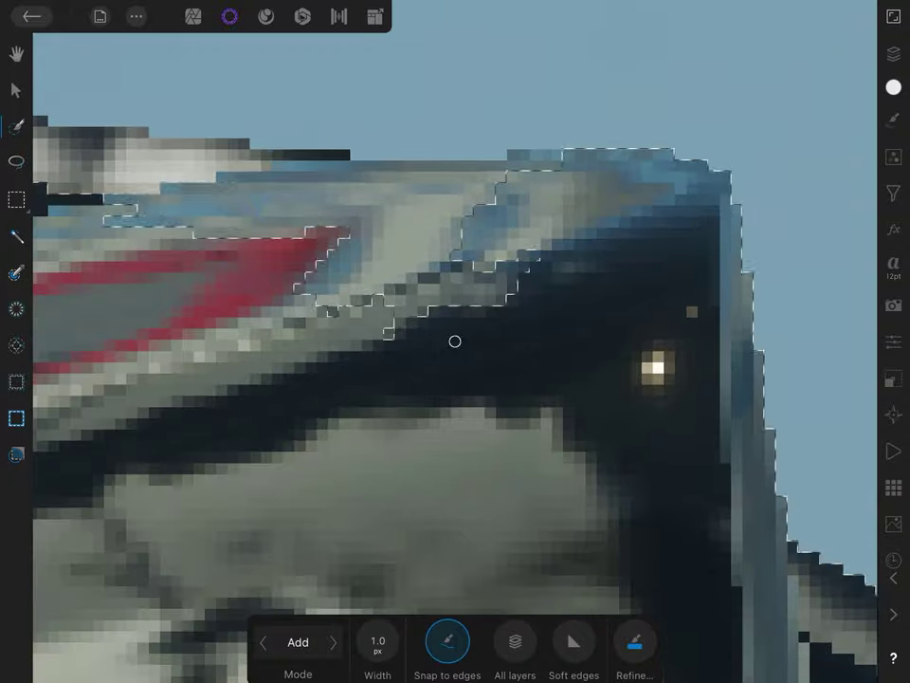
{"action": "scroll", "coordinate": [365, 248], "scroll_direction": "up", "scroll_amount": 5}
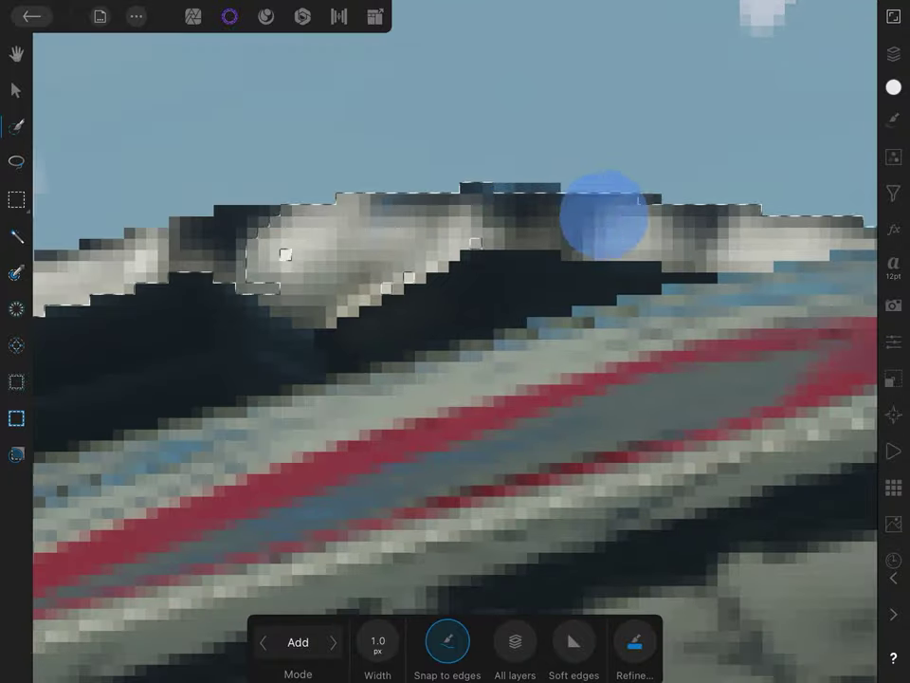
Add the top of the mech's head and the ridge's top edge to the selection
{"action": "left_click_drag", "start_coordinate": [602, 213], "coordinate": [410, 264]}
{"action": "scroll", "coordinate": [455, 341], "scroll_direction": "down", "scroll_amount": 5}
{"action": "scroll", "coordinate": [455, 341], "scroll_direction": "up", "scroll_amount": 10}
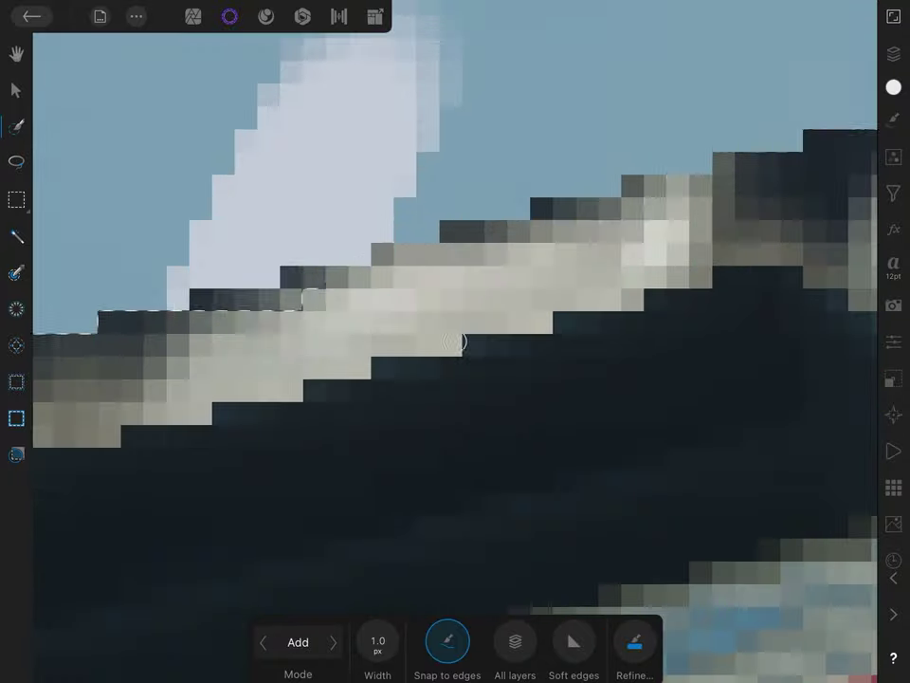
{"action": "left_click_drag", "start_coordinate": [447, 223], "coordinate": [454, 342]}
{"action": "scroll", "coordinate": [455, 341], "scroll_direction": "down", "scroll_amount": 5}
{"action": "scroll", "coordinate": [569, 315], "scroll_direction": "up", "scroll_amount": 5}
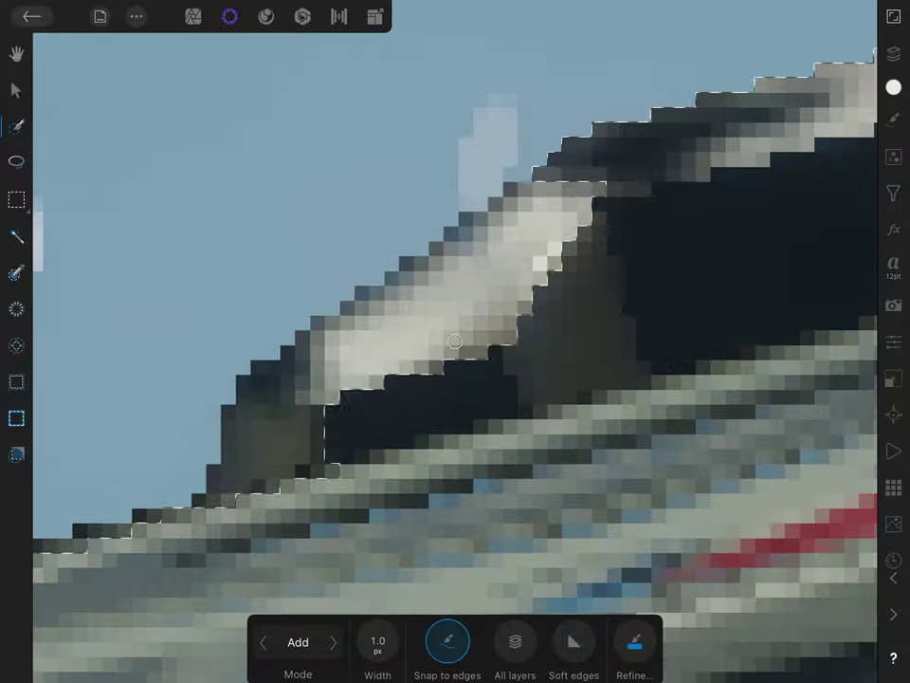
{"action": "scroll", "coordinate": [455, 341], "scroll_direction": "down", "scroll_amount": 5}
{"action": "left_click_drag", "start_coordinate": [203, 386], "coordinate": [524, 319]}
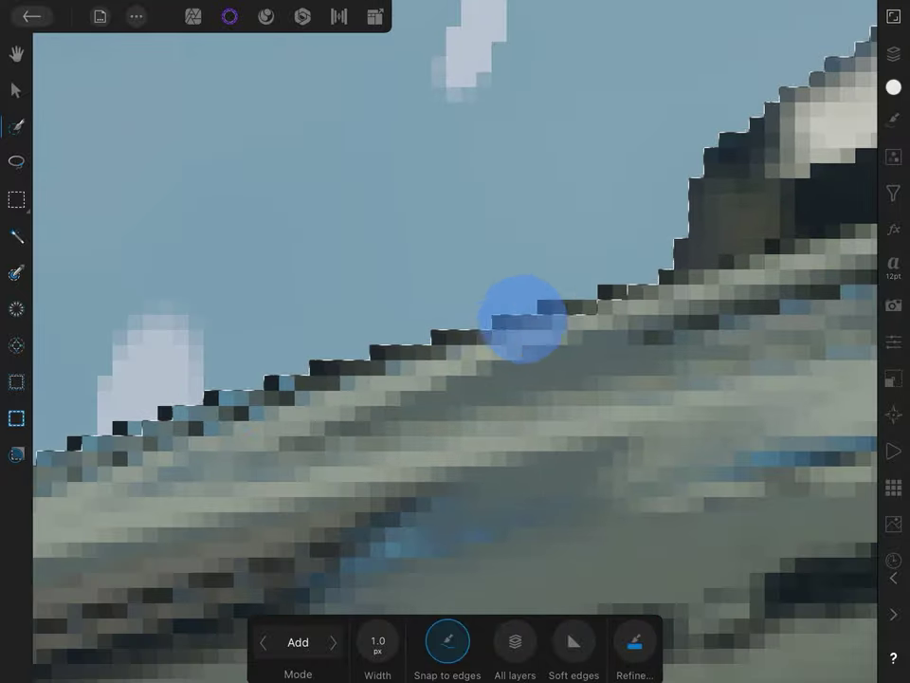
{"action": "scroll", "coordinate": [332, 385], "scroll_direction": "up", "scroll_amount": 5}
{"action": "scroll", "coordinate": [284, 410], "scroll_direction": "down", "scroll_amount": 5}
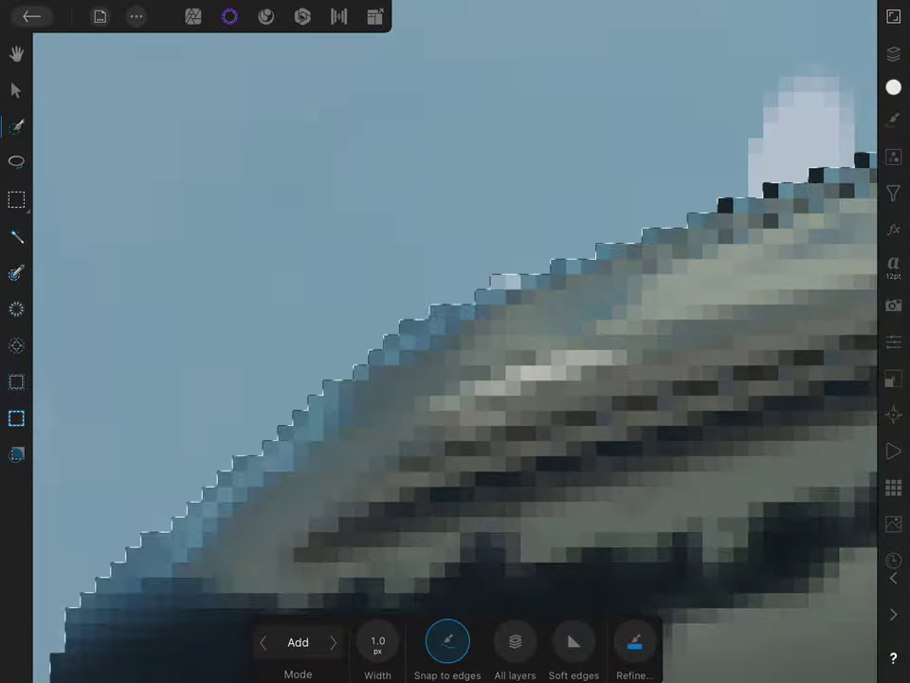
{"action": "scroll", "coordinate": [454, 341], "scroll_direction": "up", "scroll_amount": 5}
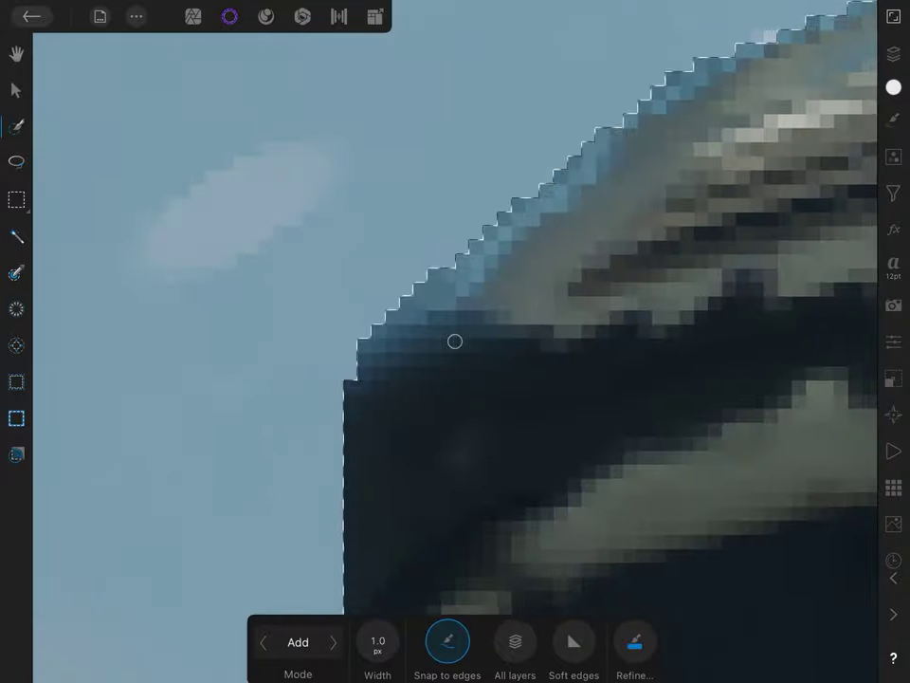
{"action": "scroll", "coordinate": [455, 341], "scroll_direction": "up", "scroll_amount": 5}
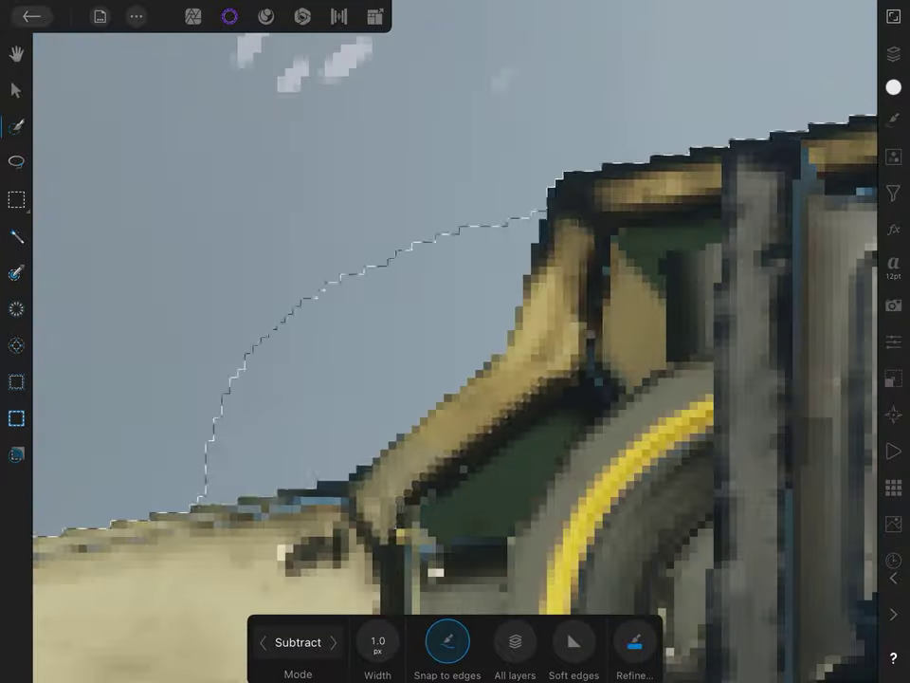
{"action": "scroll", "coordinate": [436, 329], "scroll_direction": "up", "scroll_amount": 5}
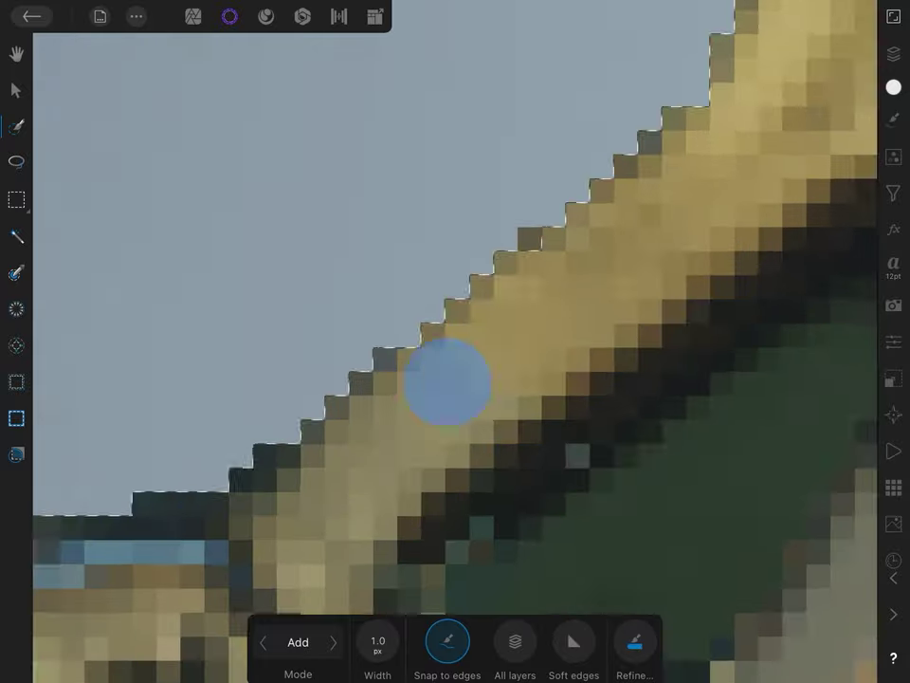
{"action": "scroll", "coordinate": [436, 329], "scroll_direction": "down", "scroll_amount": 3}
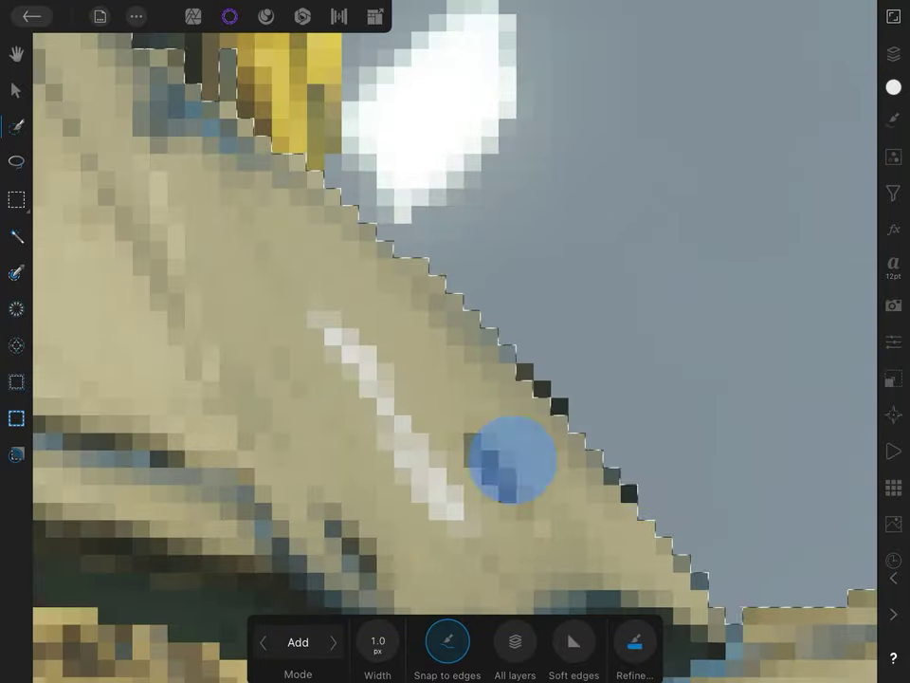
{"action": "scroll", "coordinate": [509, 457], "scroll_direction": "down", "scroll_amount": 5}
{"action": "scroll", "coordinate": [532, 313], "scroll_direction": "up", "scroll_amount": 3}
{"action": "scroll", "coordinate": [489, 308], "scroll_direction": "up", "scroll_amount": 3}
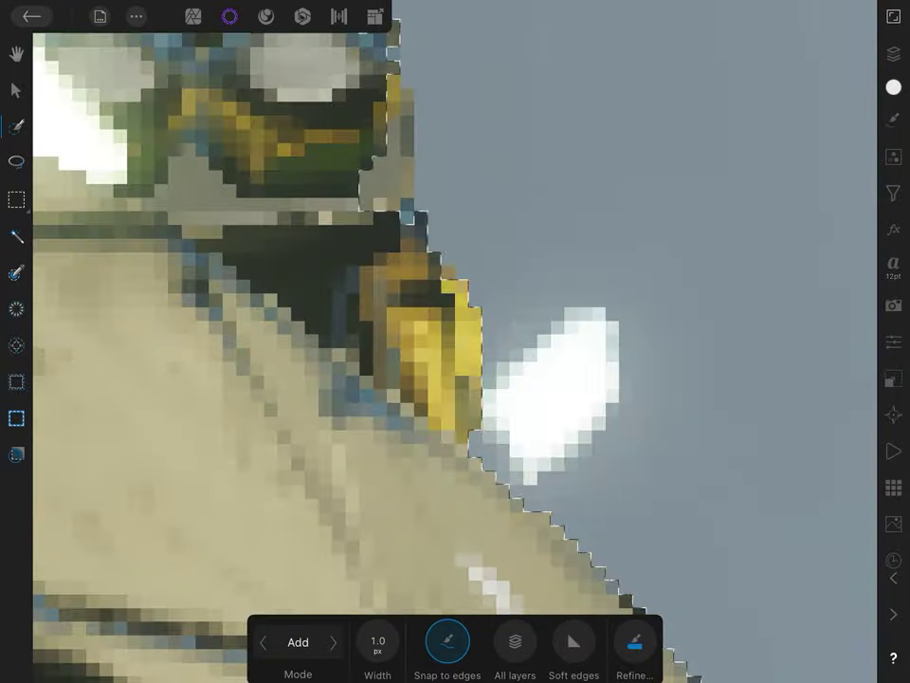
{"action": "scroll", "coordinate": [427, 266], "scroll_direction": "up", "scroll_amount": 3}
{"action": "scroll", "coordinate": [351, 195], "scroll_direction": "up", "scroll_amount": 3}
{"action": "scroll", "coordinate": [351, 194], "scroll_direction": "down", "scroll_amount": 2}
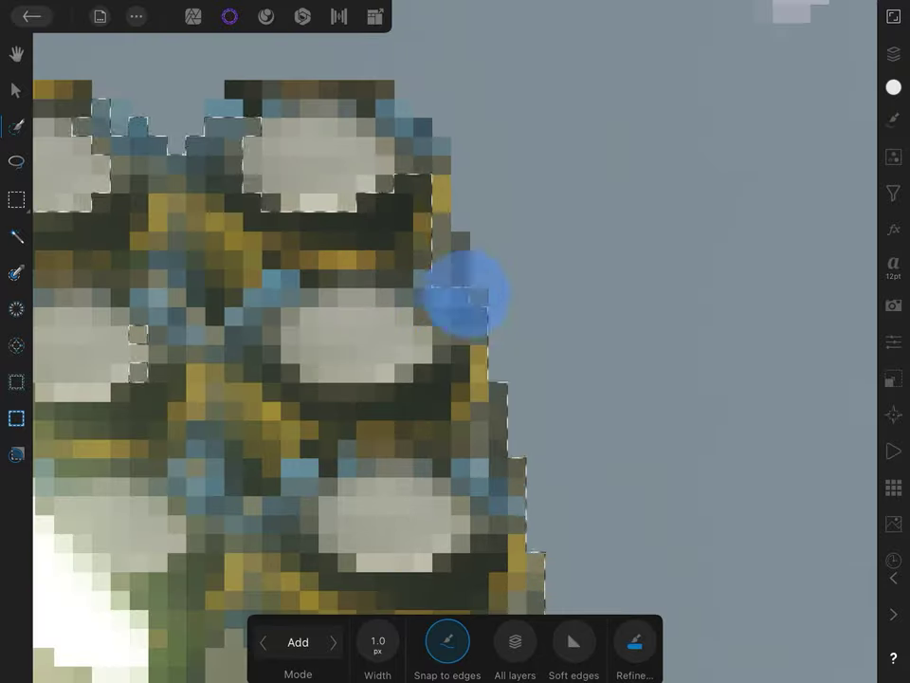
{"action": "scroll", "coordinate": [574, 373], "scroll_direction": "down", "scroll_amount": 3}
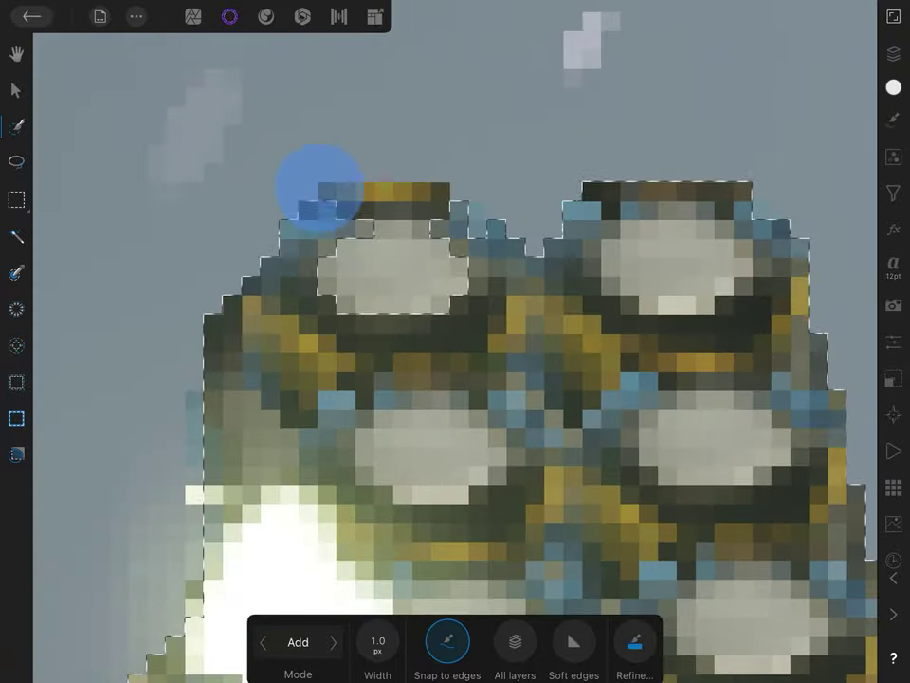
{"action": "scroll", "coordinate": [399, 468], "scroll_direction": "down", "scroll_amount": 2}
{"action": "scroll", "coordinate": [399, 468], "scroll_direction": "up", "scroll_amount": 5}
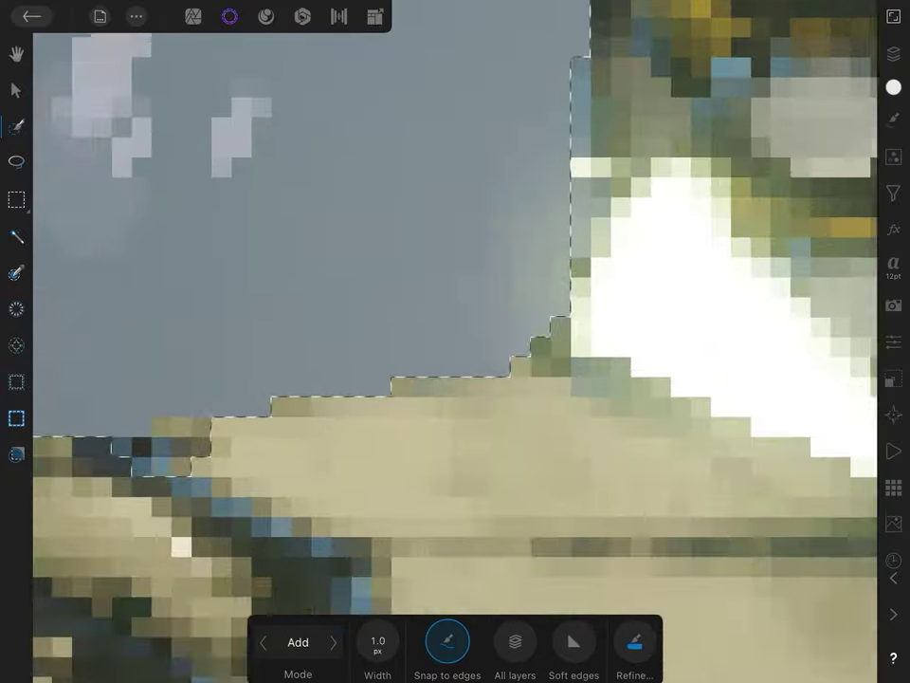
{"action": "scroll", "coordinate": [346, 350], "scroll_direction": "down", "scroll_amount": 2}
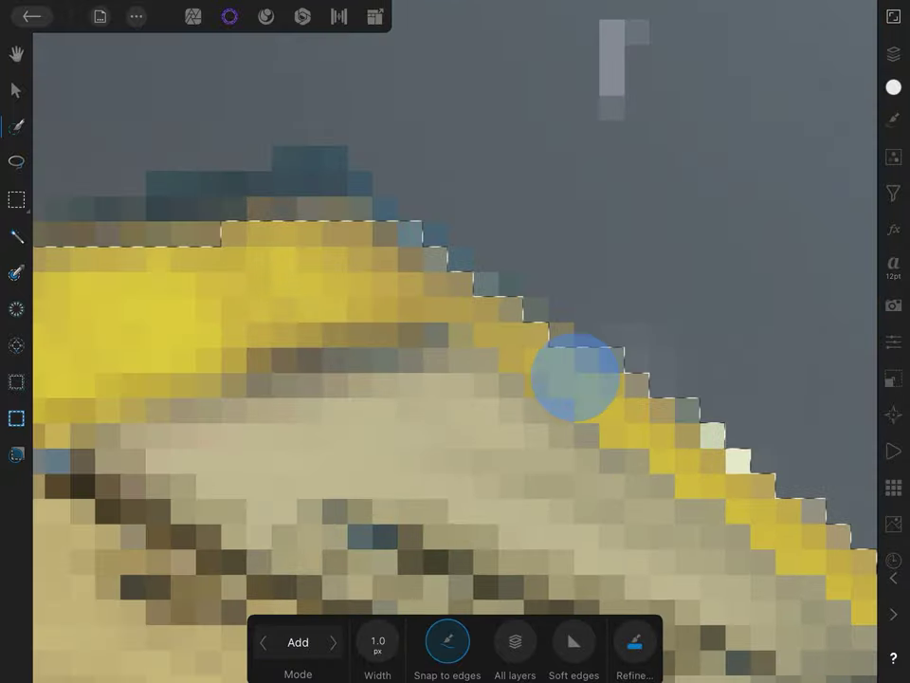
Extend the selection along the yellow, dark and sloped top edges near the dark post
{"action": "mouse_move", "coordinate": [579, 376]}
{"action": "left_mouse_down"}
{"action": "mouse_move", "coordinate": [429, 228]}
{"action": "mouse_move", "coordinate": [254, 179]}
{"action": "left_mouse_up"}
{"action": "scroll", "coordinate": [455, 380], "scroll_direction": "left", "scroll_amount": 5}
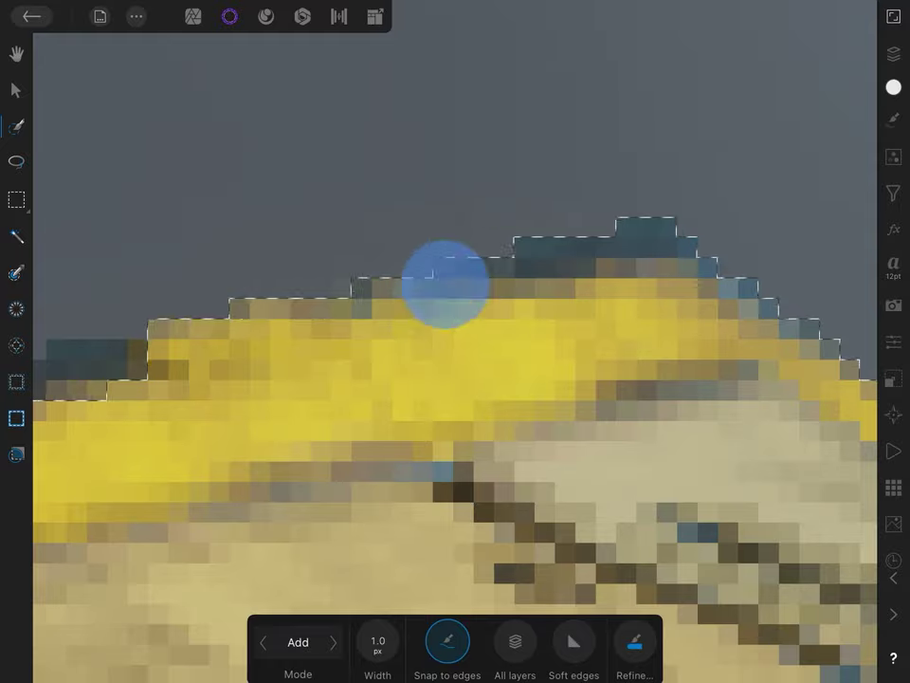
{"action": "left_click_drag", "start_coordinate": [446, 285], "coordinate": [408, 356]}
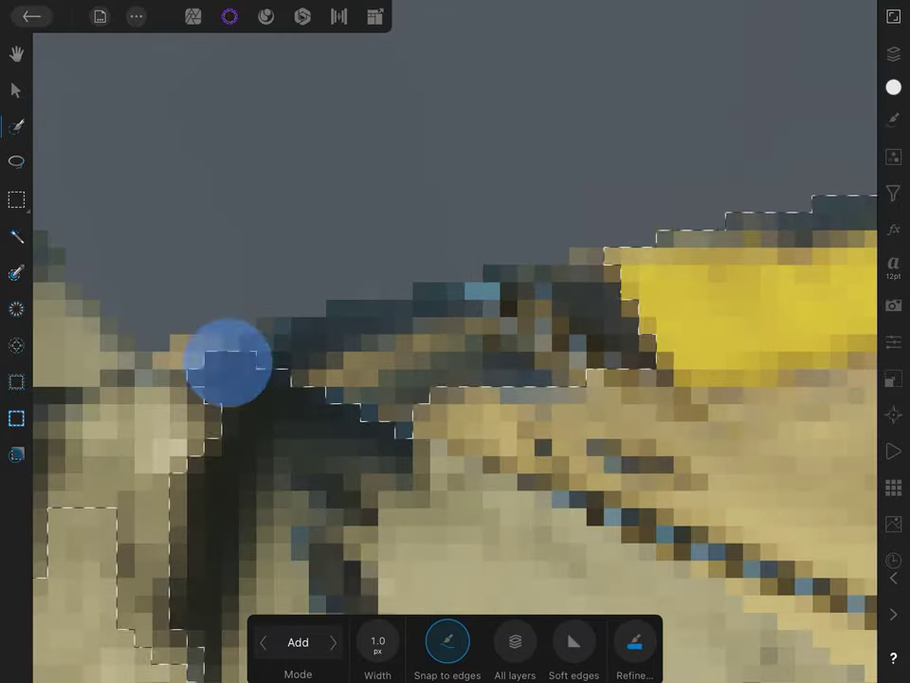
{"action": "mouse_move", "coordinate": [228, 362]}
{"action": "left_mouse_down"}
{"action": "mouse_move", "coordinate": [585, 247]}
{"action": "mouse_move", "coordinate": [398, 416]}
{"action": "mouse_move", "coordinate": [517, 308]}
{"action": "left_mouse_up"}
{"action": "scroll", "coordinate": [527, 443], "scroll_direction": "up", "scroll_amount": 5}
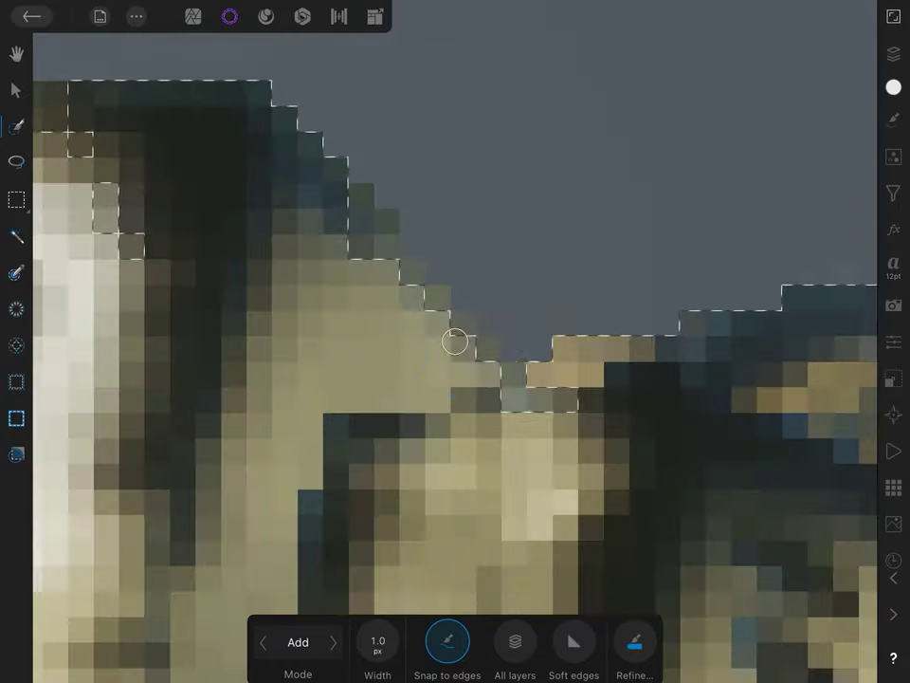
{"action": "mouse_move", "coordinate": [393, 270]}
{"action": "left_mouse_down"}
{"action": "mouse_move", "coordinate": [549, 213]}
{"action": "mouse_move", "coordinate": [336, 137]}
{"action": "mouse_move", "coordinate": [455, 341]}
{"action": "mouse_move", "coordinate": [489, 249]}
{"action": "left_mouse_up"}
{"action": "left_click_drag", "start_coordinate": [12, 241], "coordinate": [454, 240]}
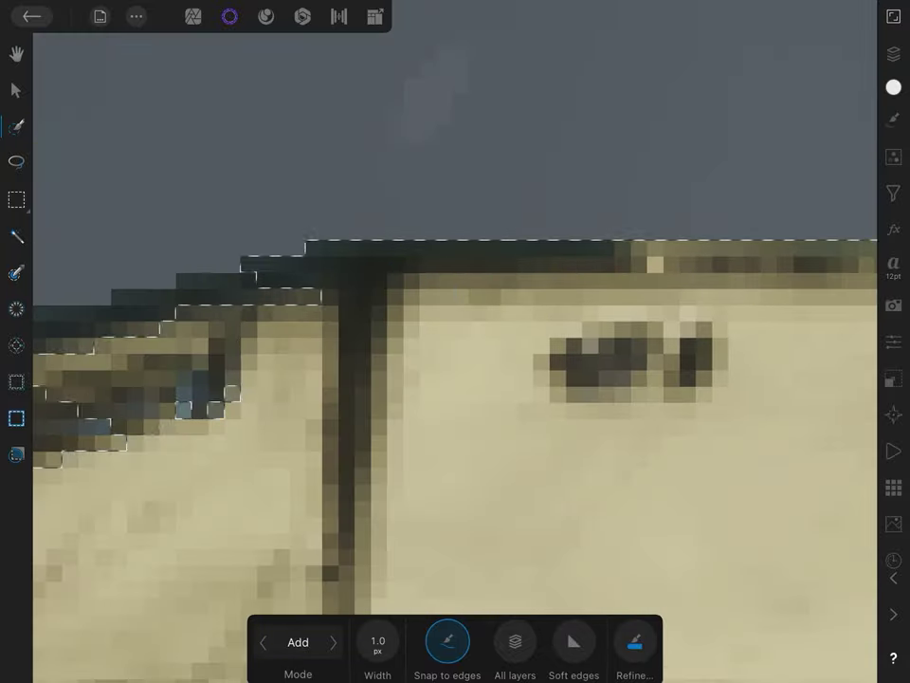
{"action": "mouse_move", "coordinate": [34, 391]}
{"action": "left_mouse_down"}
{"action": "mouse_move", "coordinate": [336, 371]}
{"action": "mouse_move", "coordinate": [652, 277]}
{"action": "left_mouse_up"}
Paint the selection up the sloped outer edge and down the vertical edge
{"action": "mouse_move", "coordinate": [418, 342]}
{"action": "left_mouse_down"}
{"action": "mouse_move", "coordinate": [338, 455]}
{"action": "mouse_move", "coordinate": [516, 275]}
{"action": "left_mouse_up"}
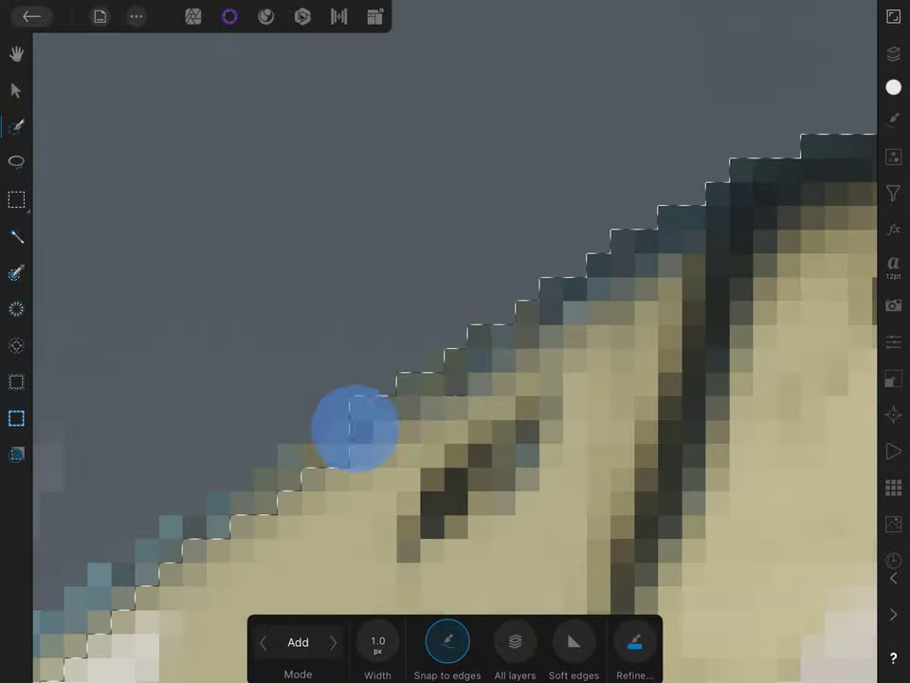
{"action": "left_click_drag", "start_coordinate": [359, 432], "coordinate": [312, 361]}
{"action": "left_click_drag", "start_coordinate": [34, 537], "coordinate": [238, 413]}
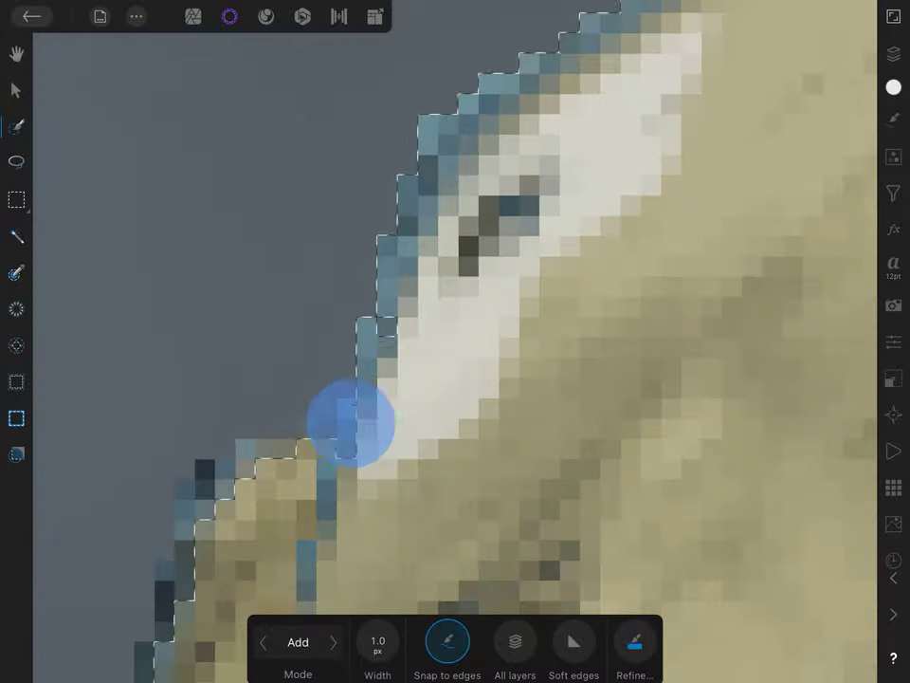
{"action": "left_click_drag", "start_coordinate": [350, 421], "coordinate": [186, 504]}
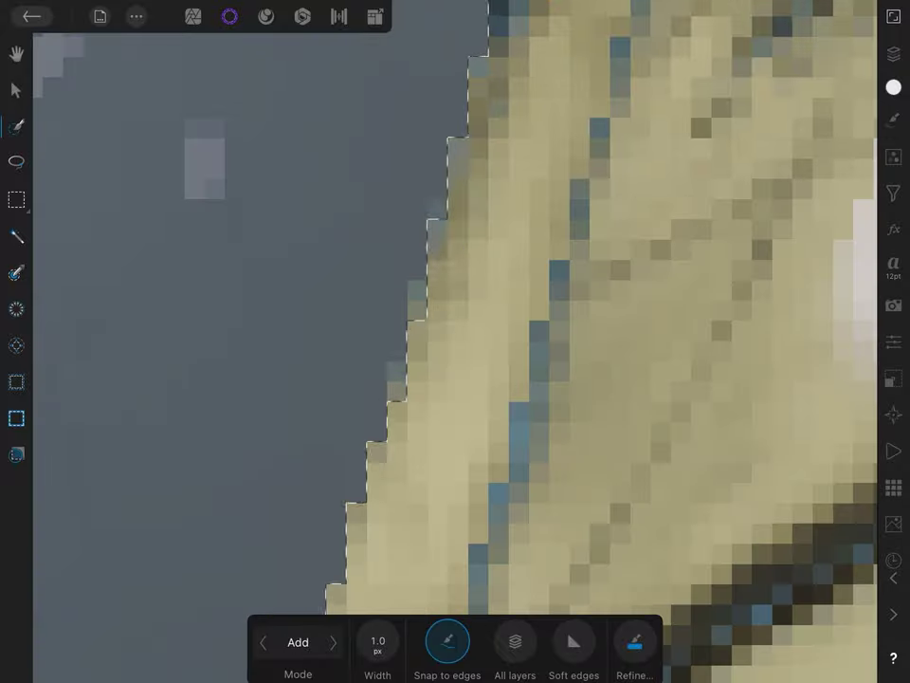
Add the dark box's top and left edges and extend the selection rightward along it
{"action": "left_click_drag", "start_coordinate": [497, 366], "coordinate": [444, 331]}
{"action": "mouse_move", "coordinate": [546, 203]}
{"action": "left_mouse_down"}
{"action": "mouse_move", "coordinate": [273, 272]}
{"action": "mouse_move", "coordinate": [613, 398]}
{"action": "mouse_move", "coordinate": [373, 227]}
{"action": "mouse_move", "coordinate": [473, 262]}
{"action": "left_mouse_up"}
{"action": "mouse_move", "coordinate": [554, 350]}
{"action": "left_mouse_down"}
{"action": "mouse_move", "coordinate": [565, 301]}
{"action": "mouse_move", "coordinate": [235, 363]}
{"action": "left_mouse_up"}
{"action": "left_click_drag", "start_coordinate": [368, 351], "coordinate": [626, 345]}
Trace the beige armour's long diagonal edge against the pale sky into the selection
{"action": "mouse_move", "coordinate": [575, 210]}
{"action": "left_mouse_down"}
{"action": "mouse_move", "coordinate": [642, 437]}
{"action": "mouse_move", "coordinate": [341, 274]}
{"action": "mouse_move", "coordinate": [467, 362]}
{"action": "left_mouse_up"}
{"action": "mouse_move", "coordinate": [155, 460]}
{"action": "left_mouse_down"}
{"action": "mouse_move", "coordinate": [539, 342]}
{"action": "mouse_move", "coordinate": [597, 349]}
{"action": "mouse_move", "coordinate": [114, 325]}
{"action": "left_mouse_up"}
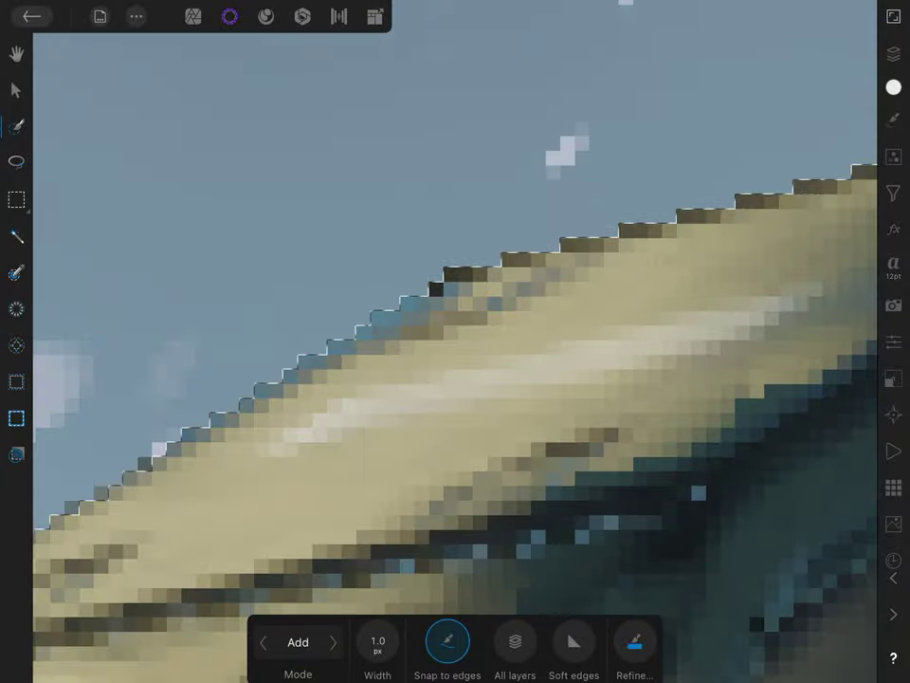
{"action": "mouse_move", "coordinate": [495, 231]}
{"action": "left_mouse_down"}
{"action": "mouse_move", "coordinate": [427, 335]}
{"action": "mouse_move", "coordinate": [399, 282]}
{"action": "mouse_move", "coordinate": [455, 341]}
{"action": "left_mouse_up"}
{"action": "left_click_drag", "start_coordinate": [310, 401], "coordinate": [376, 439]}
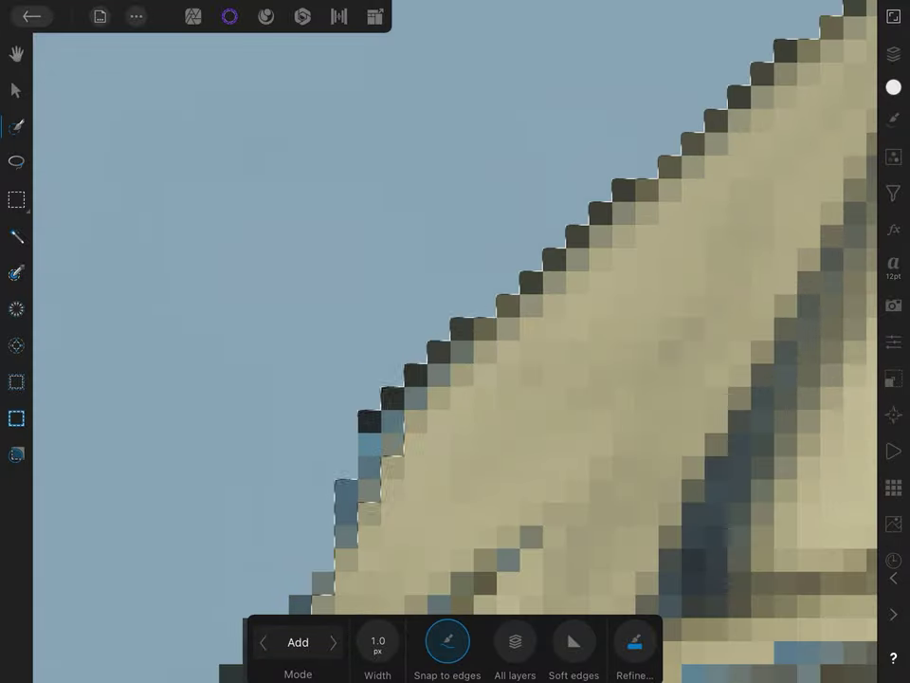
{"action": "left_click_drag", "start_coordinate": [484, 345], "coordinate": [389, 249]}
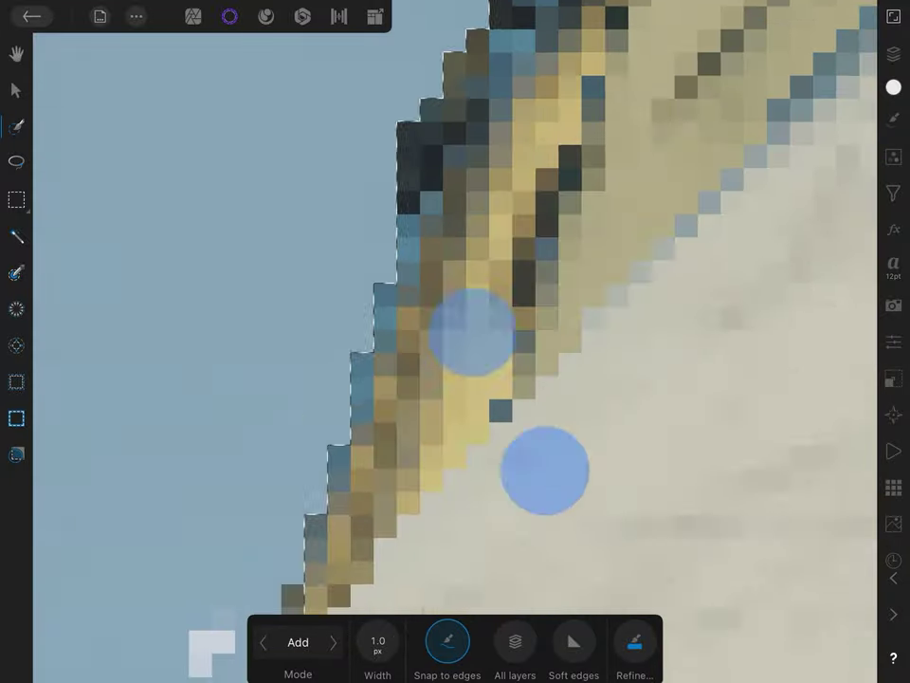
{"action": "mouse_move", "coordinate": [474, 331]}
{"action": "left_mouse_down"}
{"action": "mouse_move", "coordinate": [521, 246]}
{"action": "mouse_move", "coordinate": [318, 363]}
{"action": "left_mouse_up"}
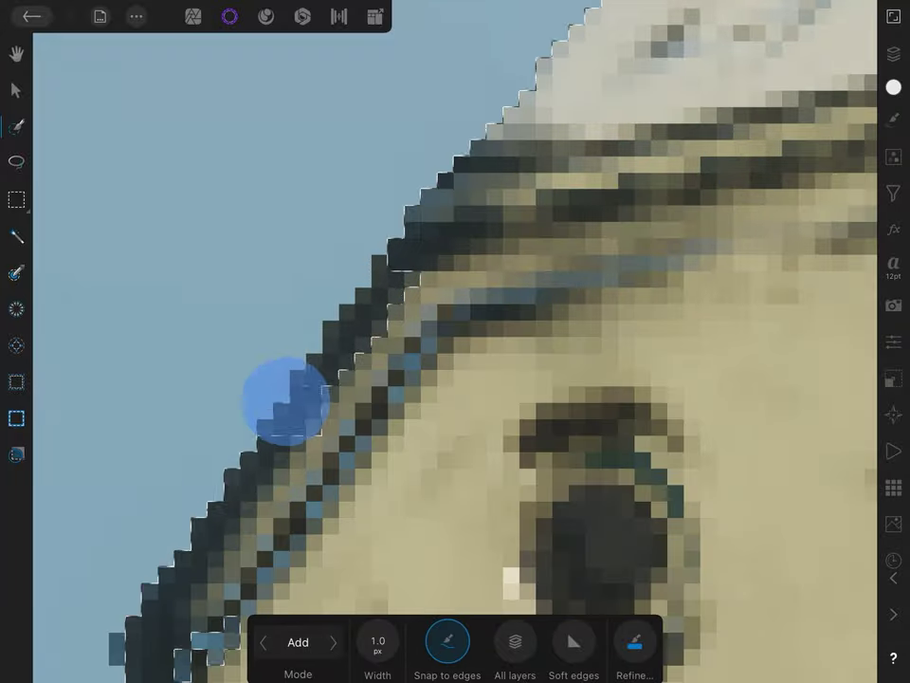
{"action": "left_click_drag", "start_coordinate": [285, 396], "coordinate": [344, 263]}
Zoom in on the dark staircase gap beneath the yellow armour plate
{"action": "scroll", "coordinate": [455, 341], "scroll_direction": "down", "scroll_amount": 3}
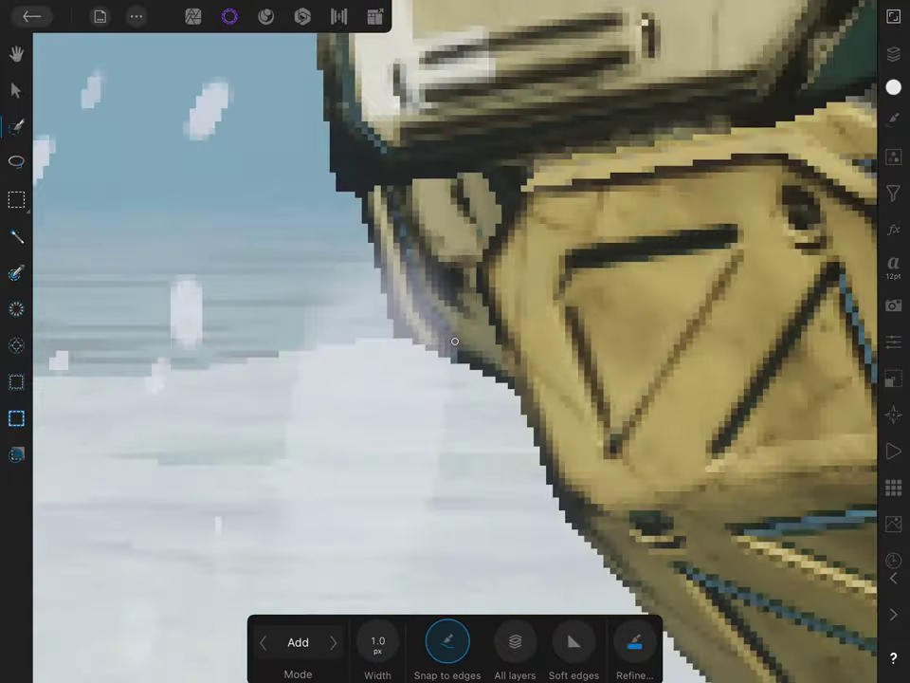
{"action": "left_click_drag", "start_coordinate": [579, 325], "coordinate": [583, 243]}
{"action": "scroll", "coordinate": [455, 341], "scroll_direction": "down", "scroll_amount": 2}
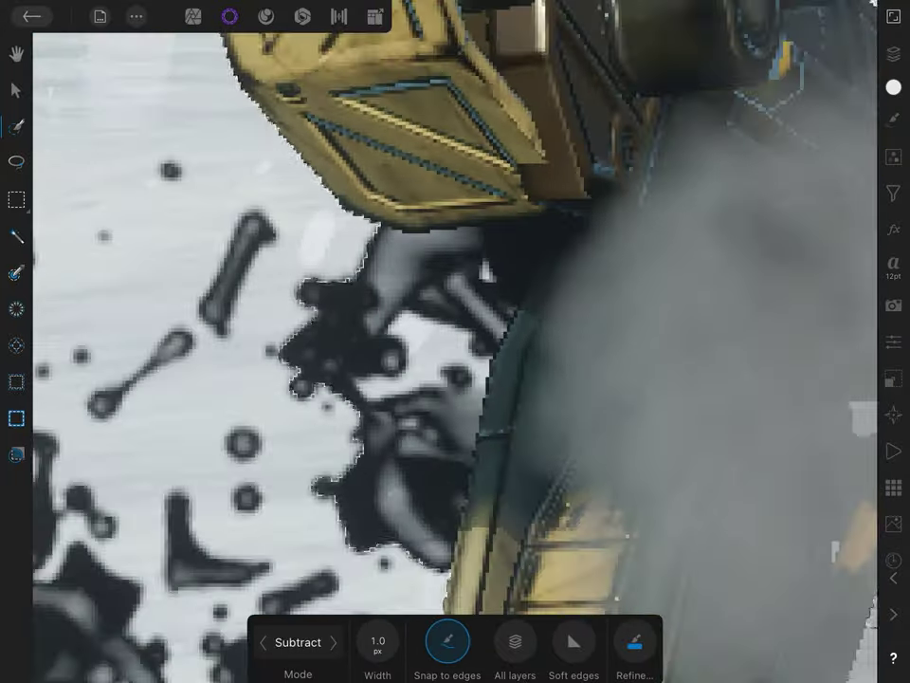
{"action": "scroll", "coordinate": [428, 209], "scroll_direction": "up", "scroll_amount": 5}
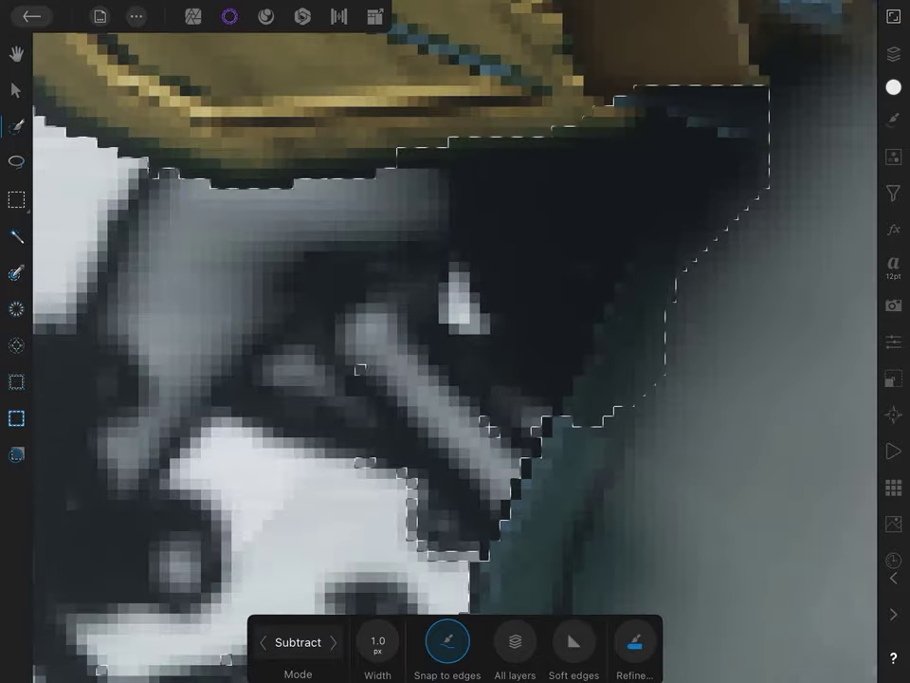
{"action": "left_click_drag", "start_coordinate": [673, 292], "coordinate": [455, 340]}
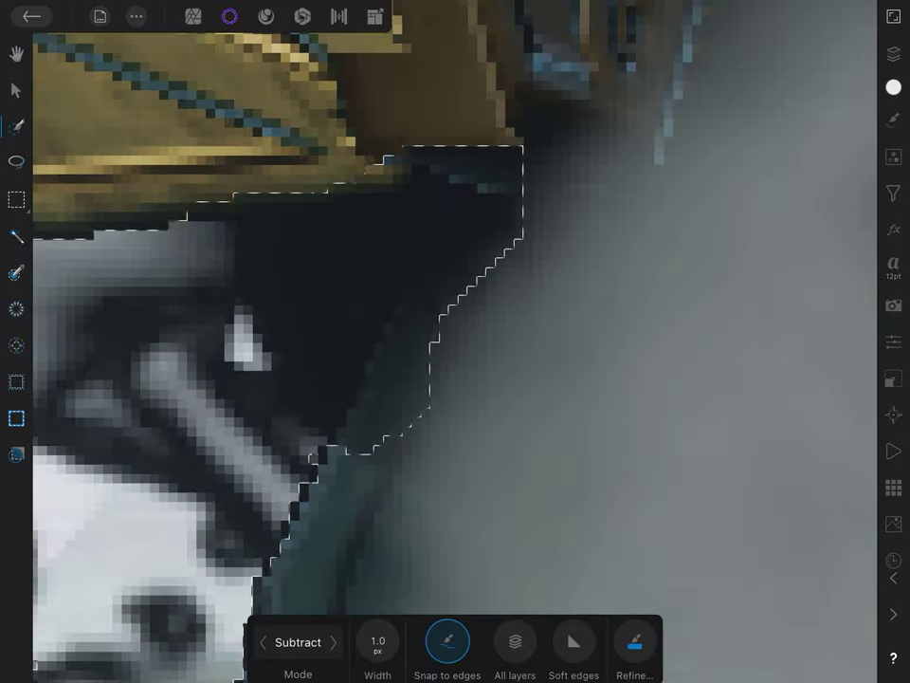
{"action": "scroll", "coordinate": [379, 379], "scroll_direction": "up", "scroll_amount": 3}
{"action": "scroll", "coordinate": [277, 414], "scroll_direction": "up", "scroll_amount": 5}
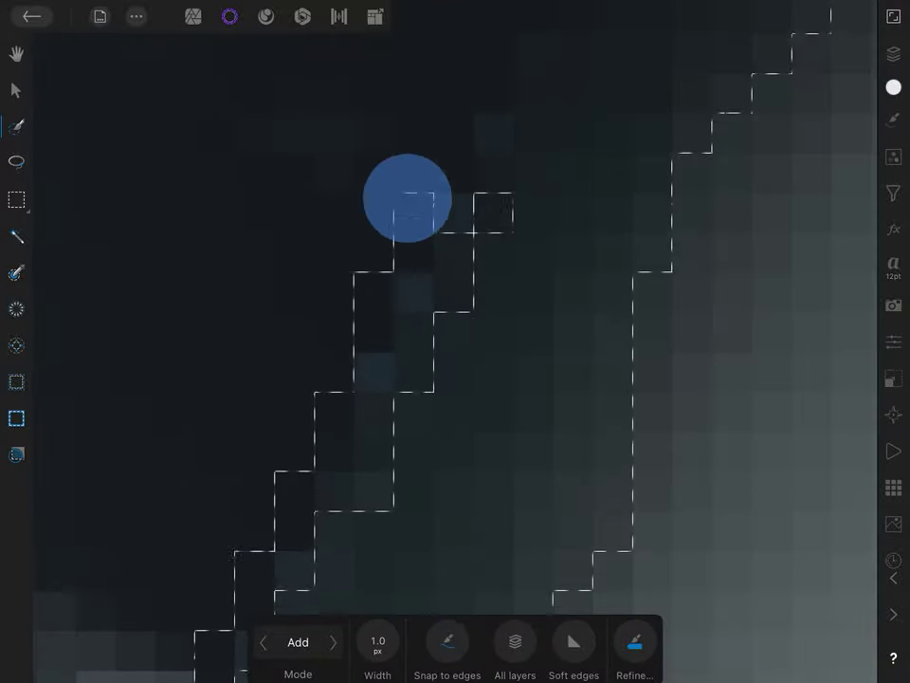
{"action": "left_click_drag", "start_coordinate": [406, 197], "coordinate": [437, 279]}
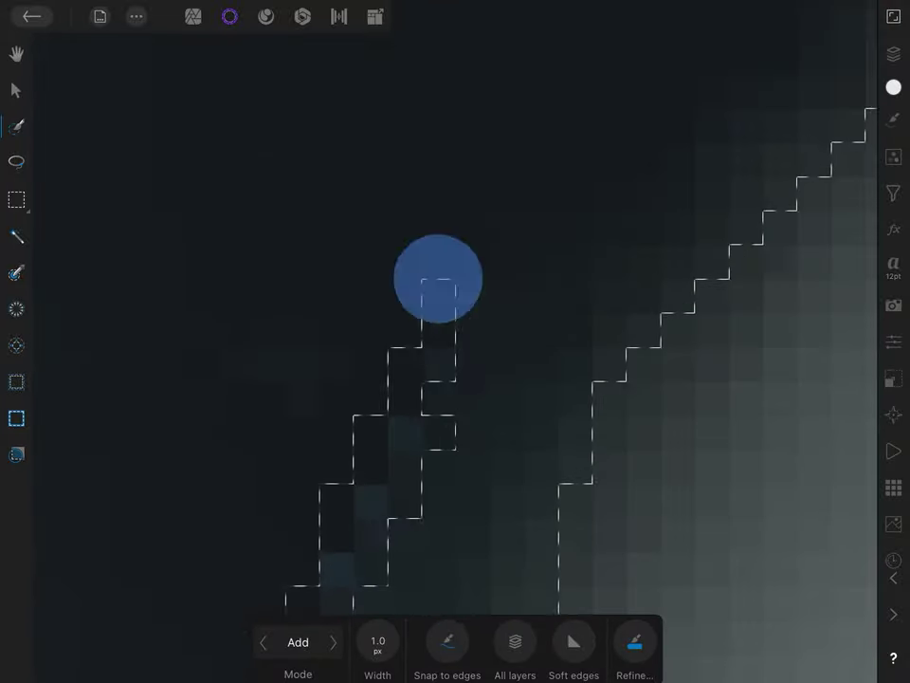
{"action": "scroll", "coordinate": [453, 342], "scroll_direction": "down", "scroll_amount": 5}
{"action": "scroll", "coordinate": [379, 408], "scroll_direction": "up", "scroll_amount": 3}
{"action": "scroll", "coordinate": [448, 164], "scroll_direction": "up", "scroll_amount": 5}
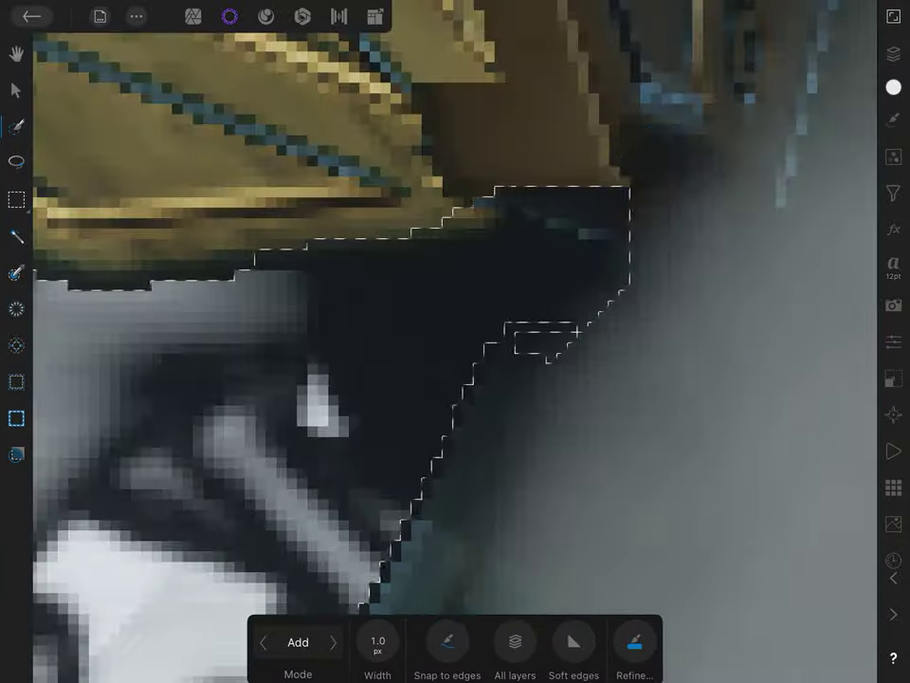
Add the dark joint under the plate to the selection, pixel-tight against the grey sky
{"action": "left_click_drag", "start_coordinate": [601, 285], "coordinate": [577, 287]}
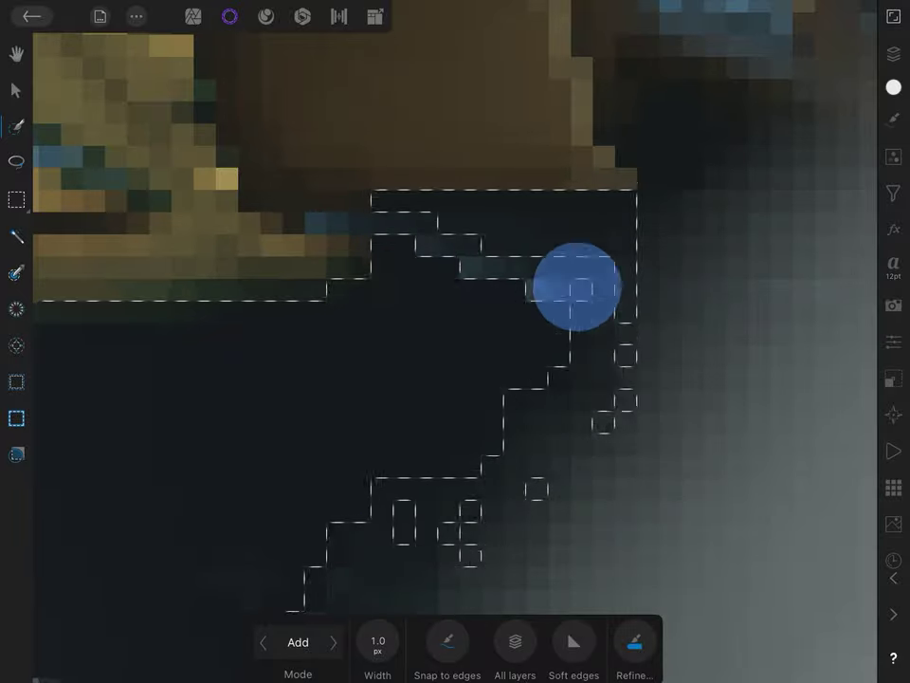
{"action": "scroll", "coordinate": [569, 236], "scroll_direction": "down", "scroll_amount": 5}
{"action": "scroll", "coordinate": [455, 341], "scroll_direction": "up", "scroll_amount": 5}
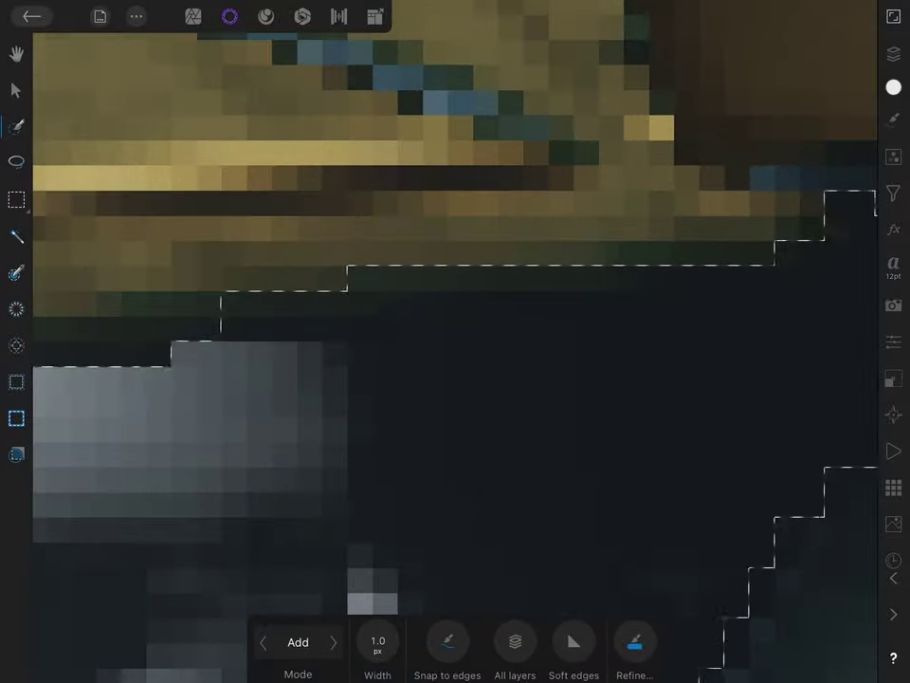
{"action": "scroll", "coordinate": [327, 308], "scroll_direction": "down", "scroll_amount": 3}
{"action": "scroll", "coordinate": [455, 339], "scroll_direction": "down", "scroll_amount": 3}
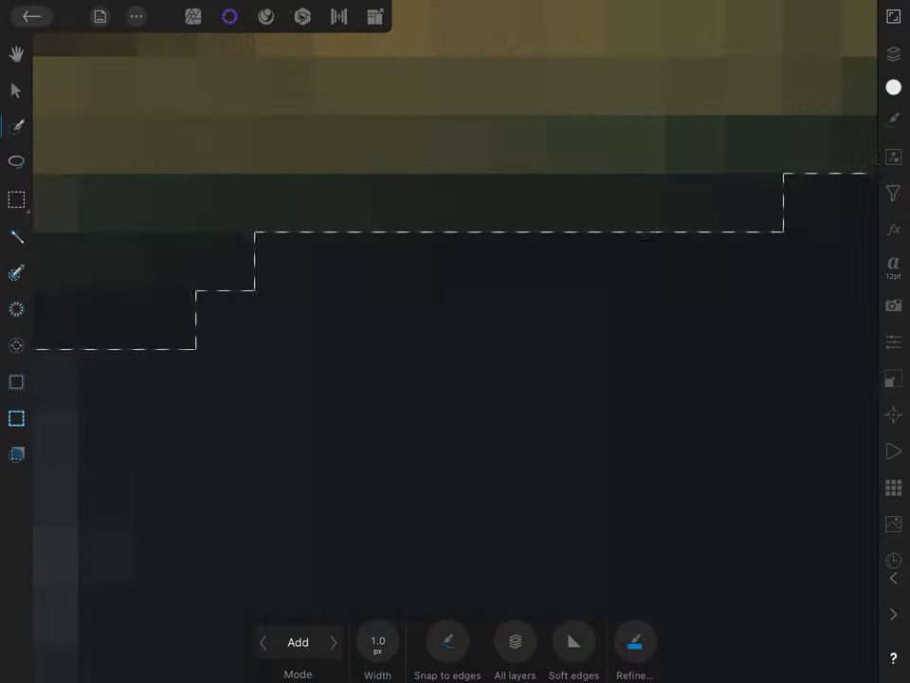
{"action": "scroll", "coordinate": [455, 341], "scroll_direction": "right", "scroll_amount": 5}
{"action": "scroll", "coordinate": [318, 285], "scroll_direction": "down", "scroll_amount": 3}
{"action": "scroll", "coordinate": [317, 284], "scroll_direction": "up", "scroll_amount": 2}
{"action": "scroll", "coordinate": [703, 317], "scroll_direction": "down", "scroll_amount": 5}
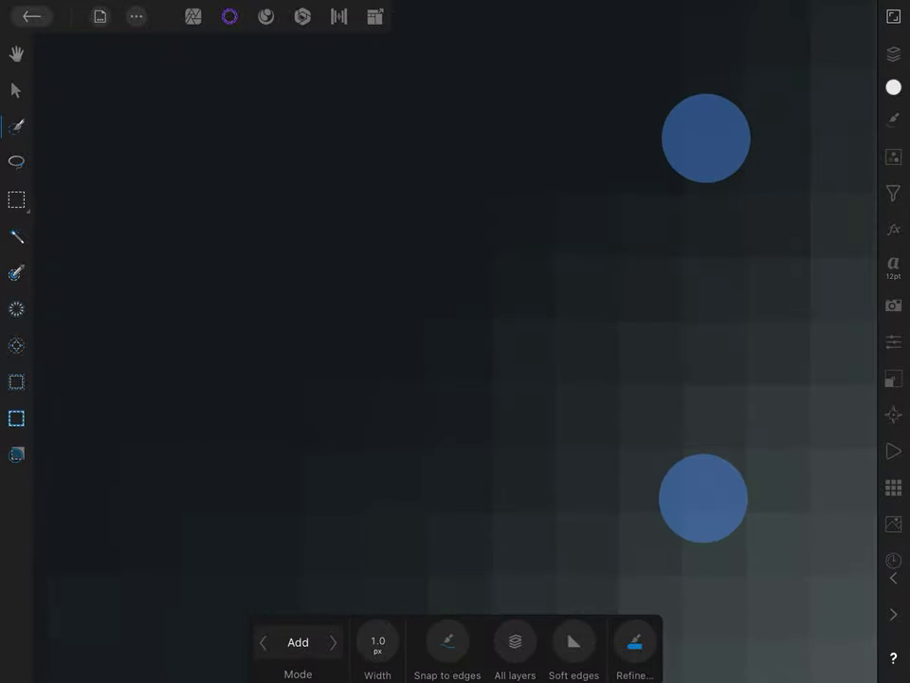
{"action": "scroll", "coordinate": [408, 399], "scroll_direction": "up", "scroll_amount": 3}
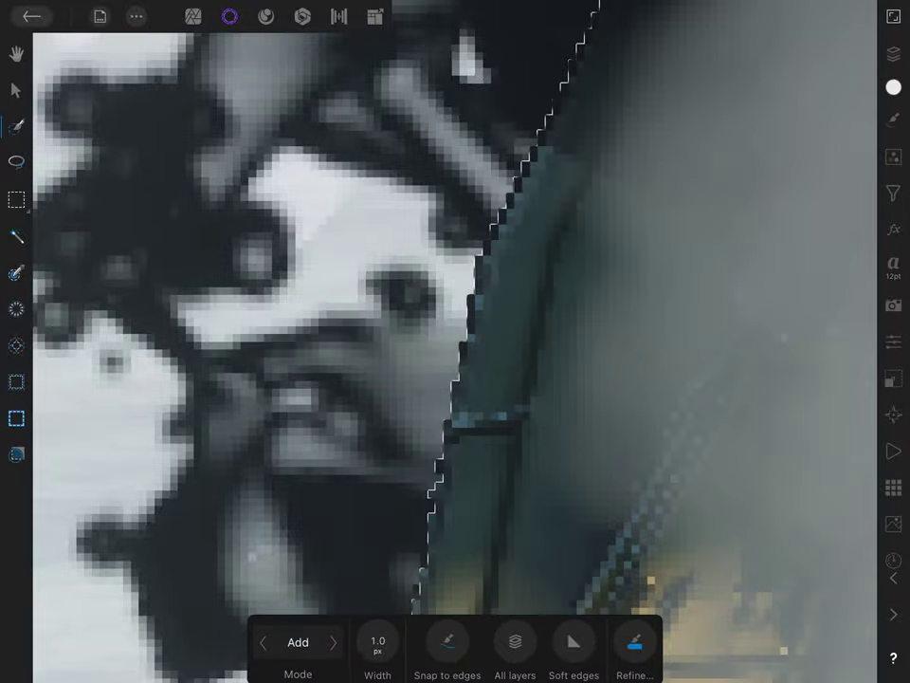
Turn on Snap to edges and switch the Selection Brush between Add and Subtract modes
{"action": "scroll", "coordinate": [455, 341], "scroll_direction": "up", "scroll_amount": 3}
{"action": "left_click", "coordinate": [446, 641]}
{"action": "left_click", "coordinate": [262, 642]}
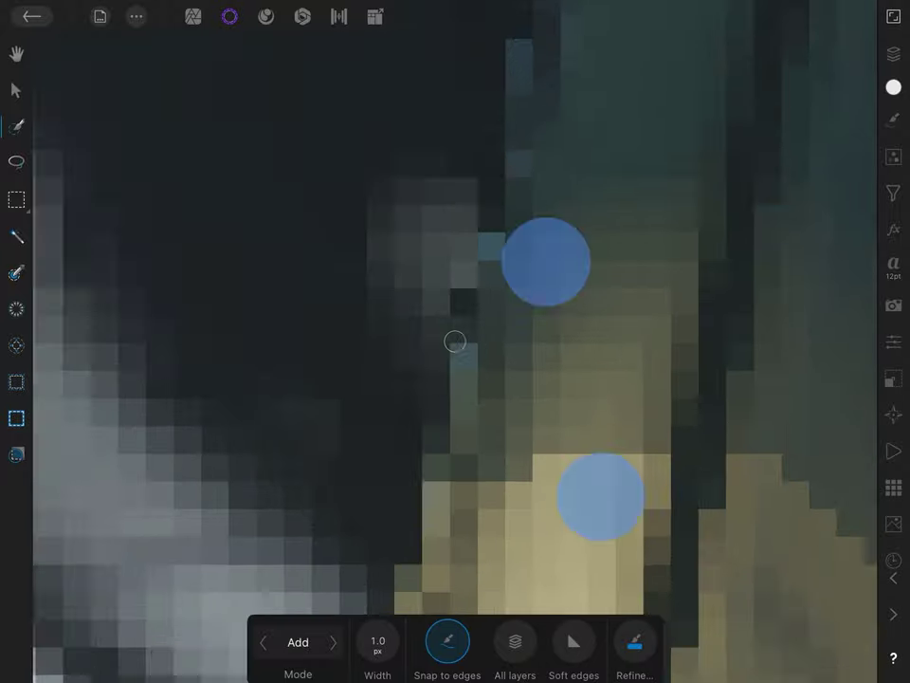
{"action": "scroll", "coordinate": [578, 379], "scroll_direction": "down", "scroll_amount": 3}
{"action": "left_click", "coordinate": [298, 642]}
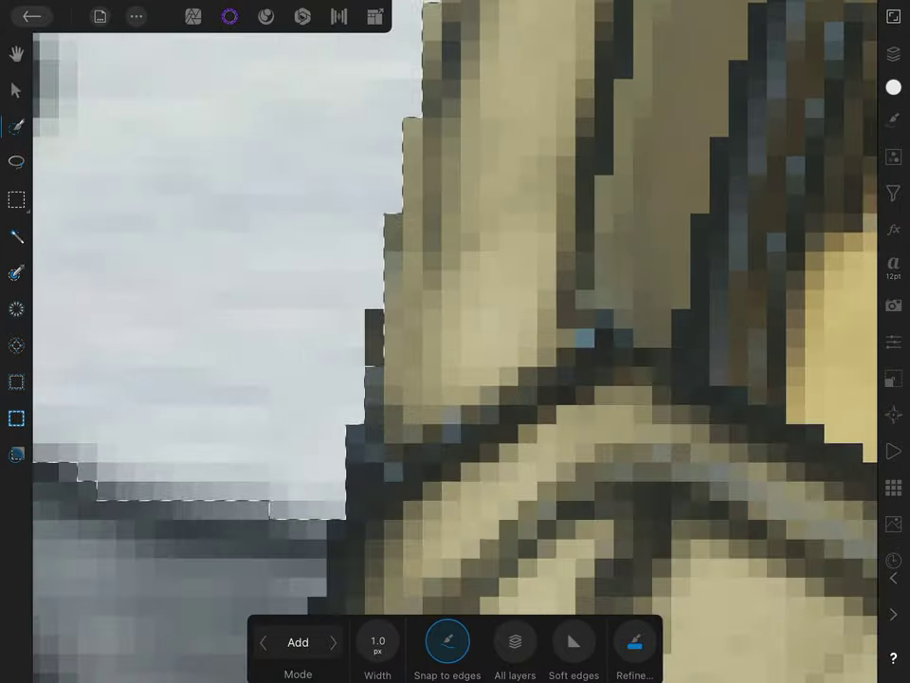
{"action": "scroll", "coordinate": [579, 294], "scroll_direction": "down", "scroll_amount": 3}
{"action": "scroll", "coordinate": [579, 294], "scroll_direction": "down", "scroll_amount": 2}
{"action": "left_click", "coordinate": [335, 256]}
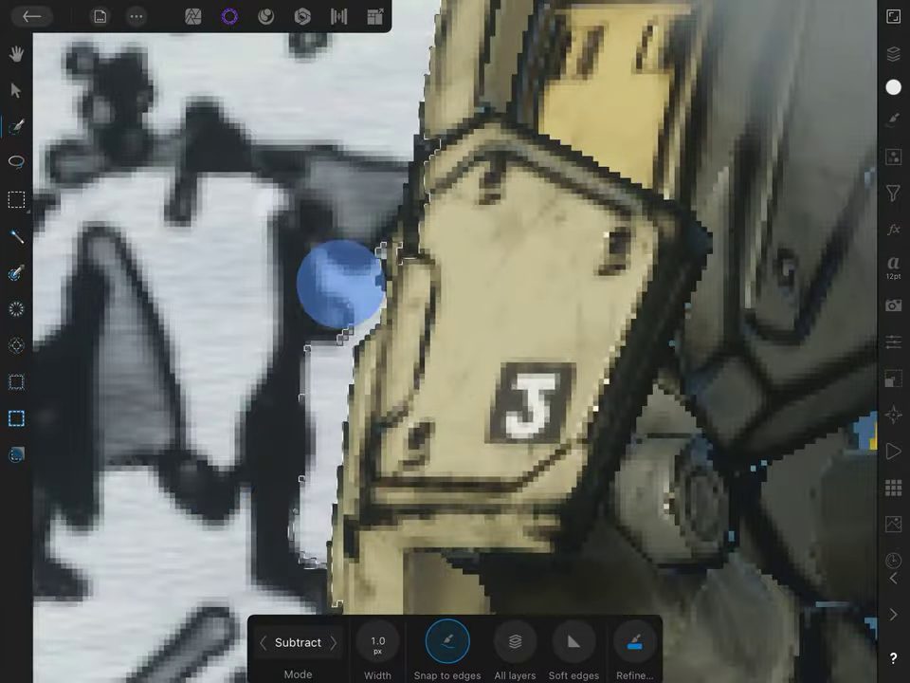
Trim the grey patch near the white highlight and tighten the edge beside the 5-marked armour
{"action": "scroll", "coordinate": [339, 284], "scroll_direction": "up", "scroll_amount": 3}
{"action": "scroll", "coordinate": [252, 549], "scroll_direction": "up", "scroll_amount": 3}
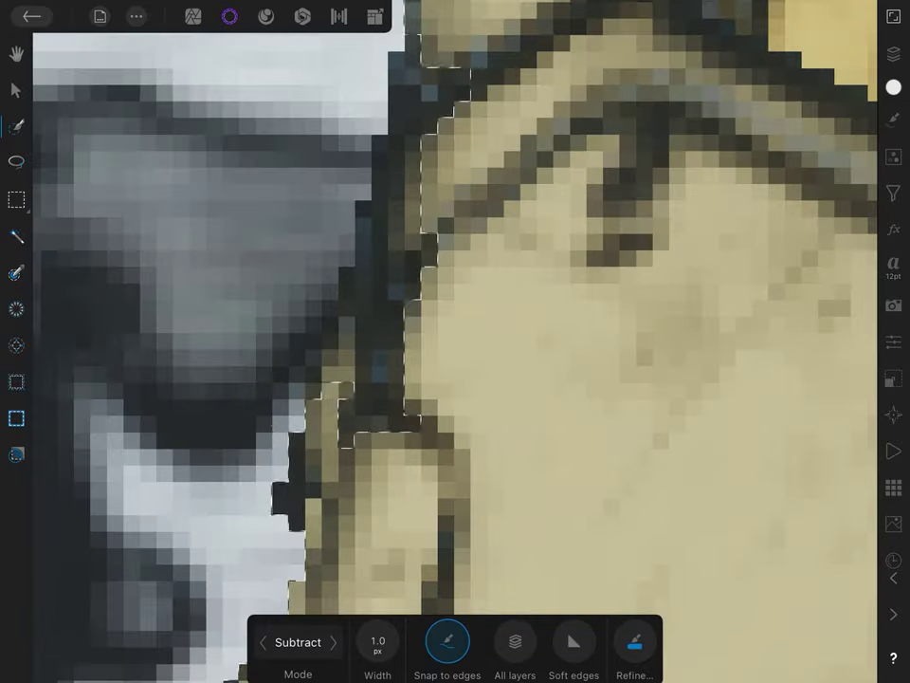
{"action": "scroll", "coordinate": [456, 341], "scroll_direction": "up", "scroll_amount": 2}
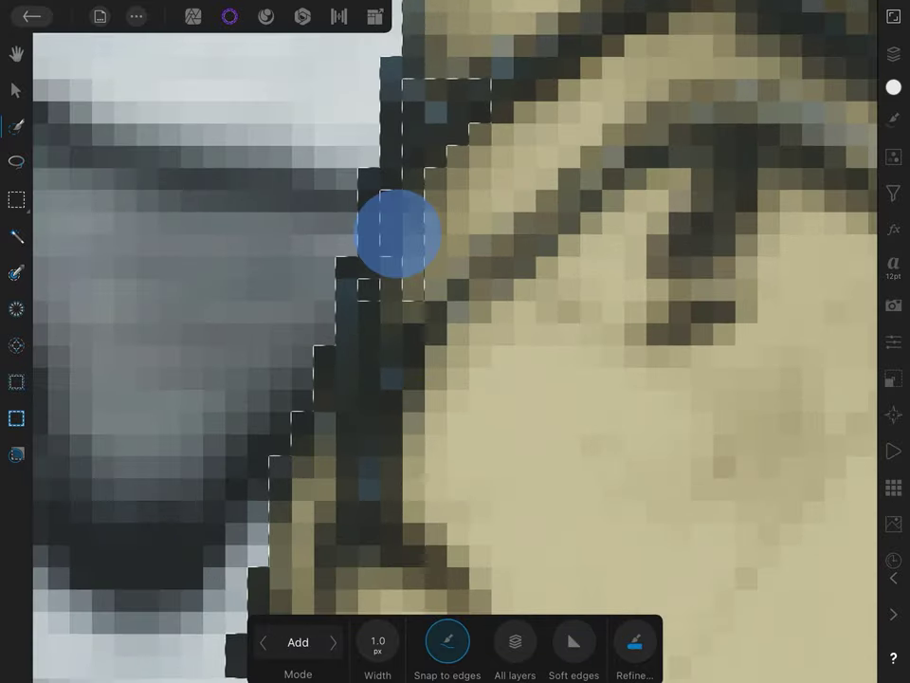
{"action": "scroll", "coordinate": [455, 342], "scroll_direction": "down", "scroll_amount": 3}
{"action": "scroll", "coordinate": [455, 342], "scroll_direction": "up", "scroll_amount": 2}
{"action": "scroll", "coordinate": [456, 341], "scroll_direction": "down", "scroll_amount": 2}
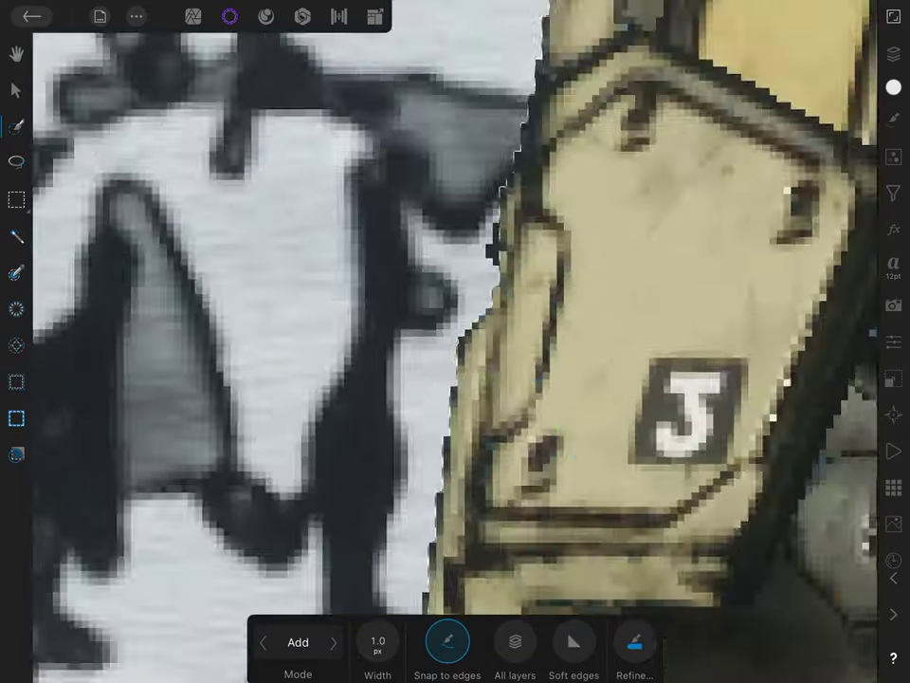
{"action": "scroll", "coordinate": [455, 341], "scroll_direction": "down", "scroll_amount": 3}
{"action": "scroll", "coordinate": [455, 341], "scroll_direction": "up", "scroll_amount": 3}
{"action": "scroll", "coordinate": [559, 439], "scroll_direction": "up", "scroll_amount": 2}
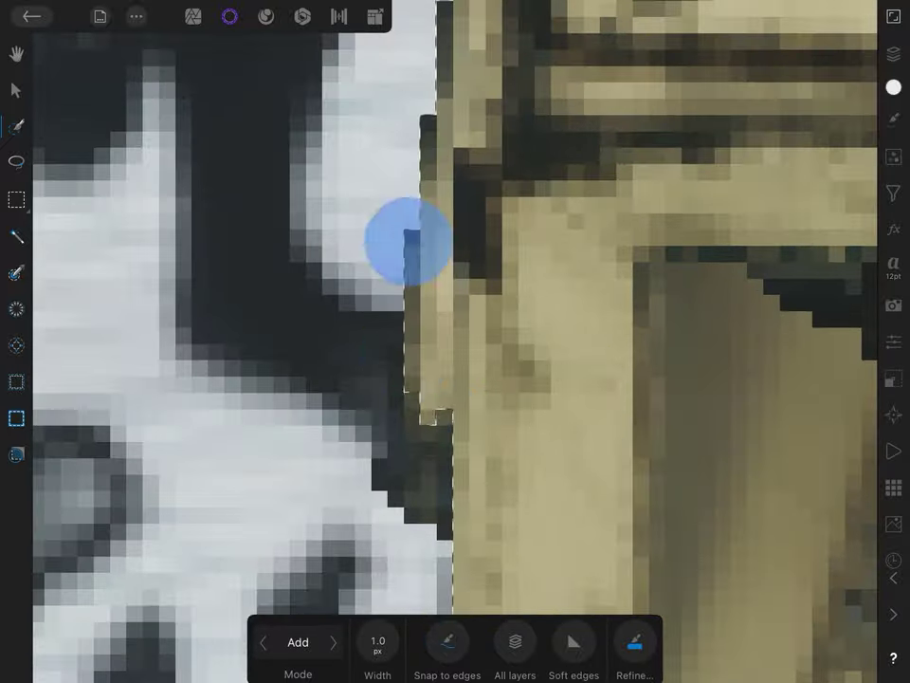
{"action": "scroll", "coordinate": [455, 341], "scroll_direction": "up", "scroll_amount": 1}
{"action": "scroll", "coordinate": [455, 341], "scroll_direction": "down", "scroll_amount": 1}
{"action": "scroll", "coordinate": [455, 342], "scroll_direction": "left", "scroll_amount": 2}
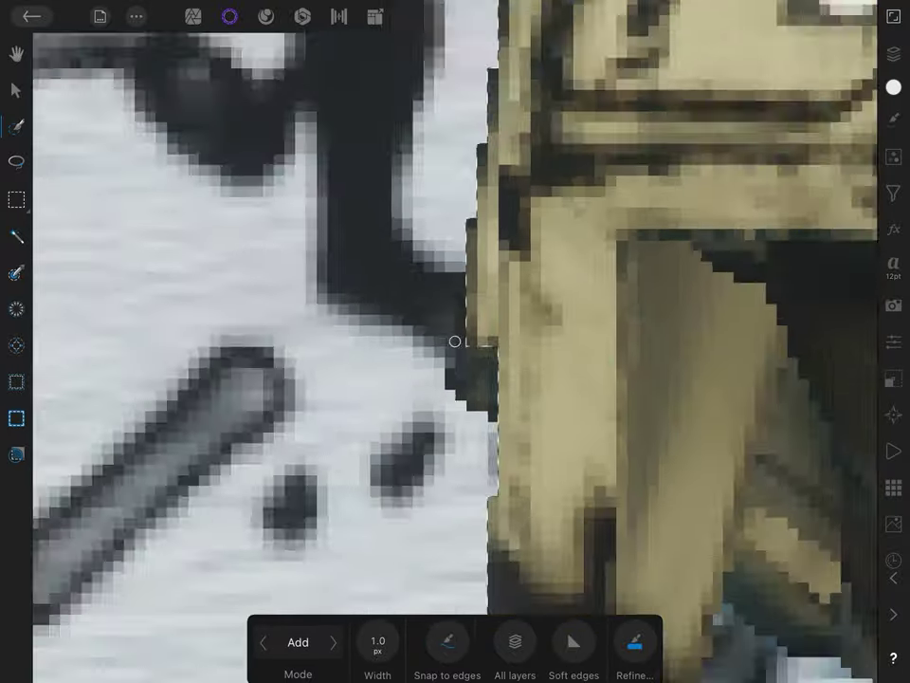
{"action": "scroll", "coordinate": [455, 341], "scroll_direction": "right", "scroll_amount": 2}
{"action": "scroll", "coordinate": [612, 332], "scroll_direction": "down", "scroll_amount": 3}
{"action": "scroll", "coordinate": [631, 360], "scroll_direction": "down", "scroll_amount": 3}
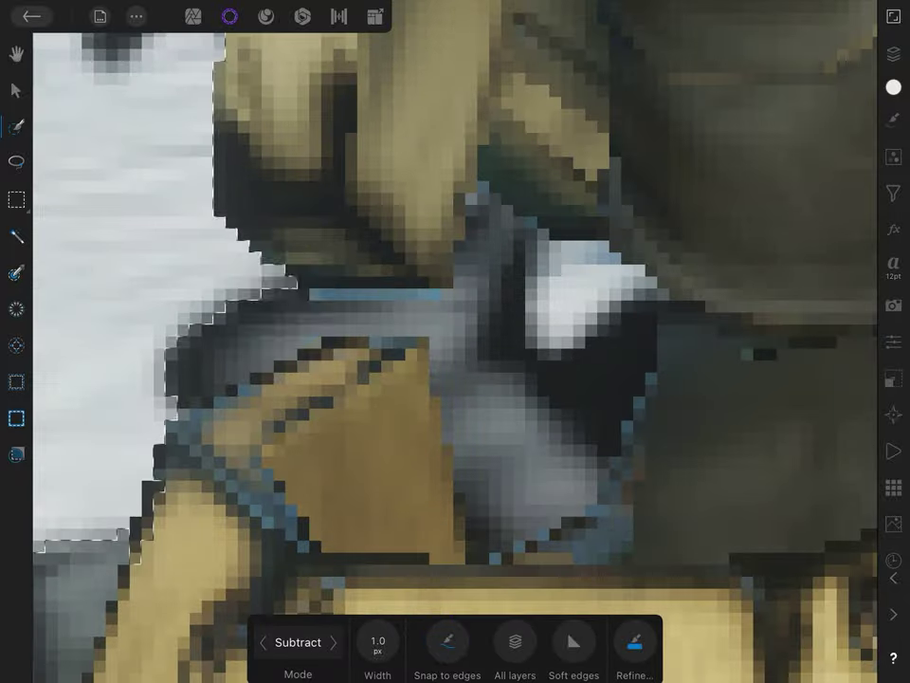
{"action": "scroll", "coordinate": [453, 340], "scroll_direction": "up", "scroll_amount": 2}
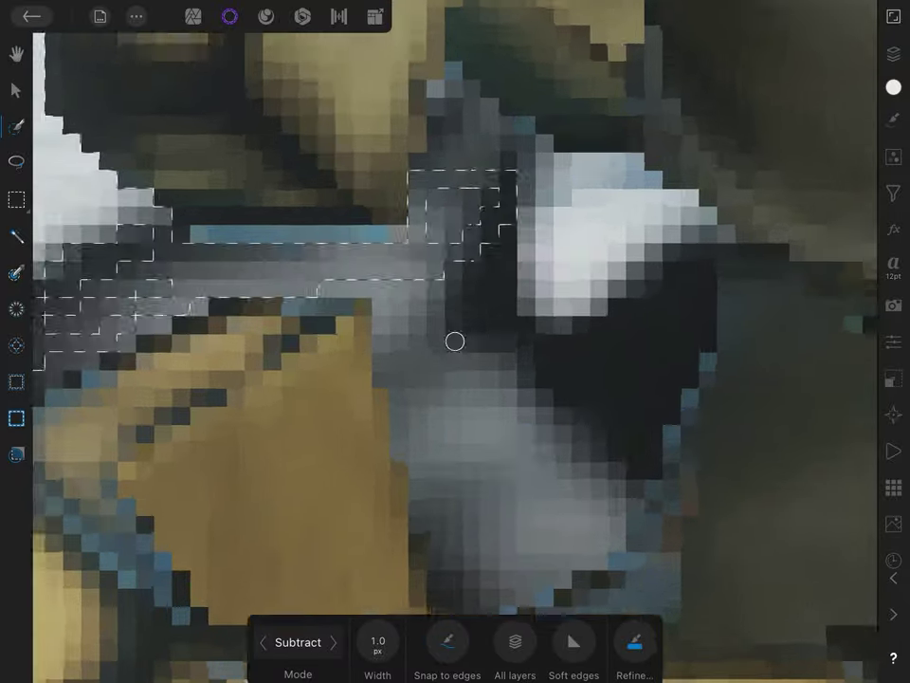
{"action": "scroll", "coordinate": [453, 339], "scroll_direction": "down", "scroll_amount": 5}
{"action": "scroll", "coordinate": [316, 318], "scroll_direction": "up", "scroll_amount": 5}
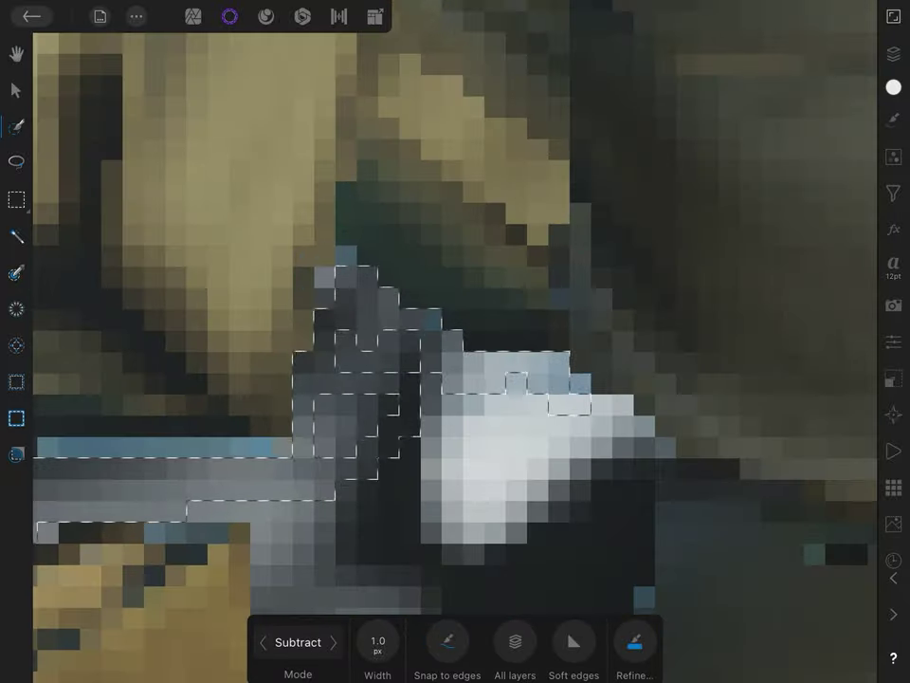
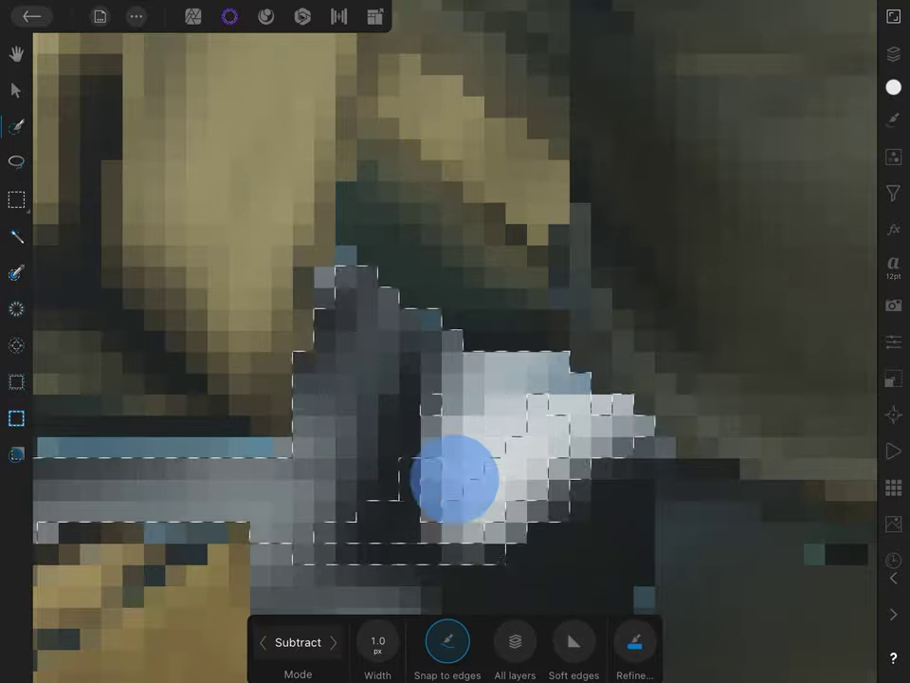
Toggle the Selection Brush between Subtract and Add and paint along the mech's leg and body edges
{"action": "scroll", "coordinate": [640, 398], "scroll_direction": "down", "scroll_amount": 3}
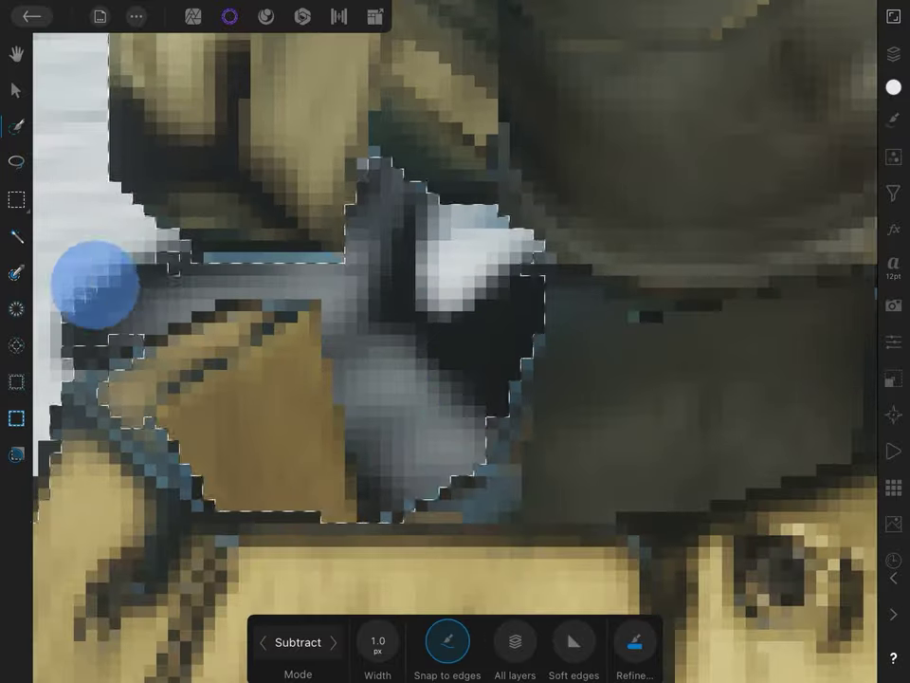
{"action": "left_click", "coordinate": [332, 642]}
{"action": "scroll", "coordinate": [464, 260], "scroll_direction": "up", "scroll_amount": 2}
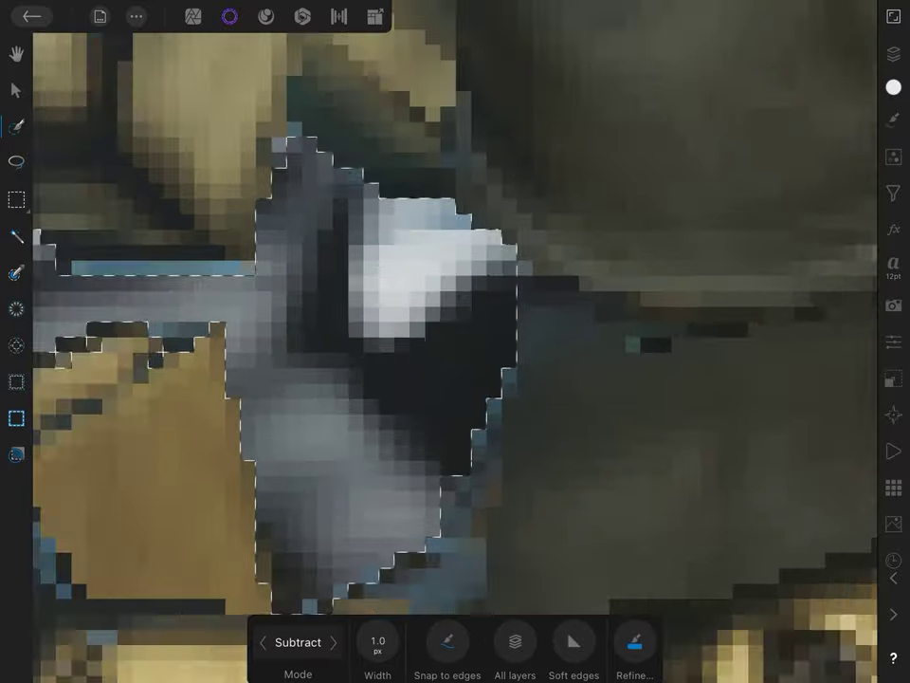
{"action": "left_click", "coordinate": [333, 642]}
{"action": "scroll", "coordinate": [453, 341], "scroll_direction": "up", "scroll_amount": 2}
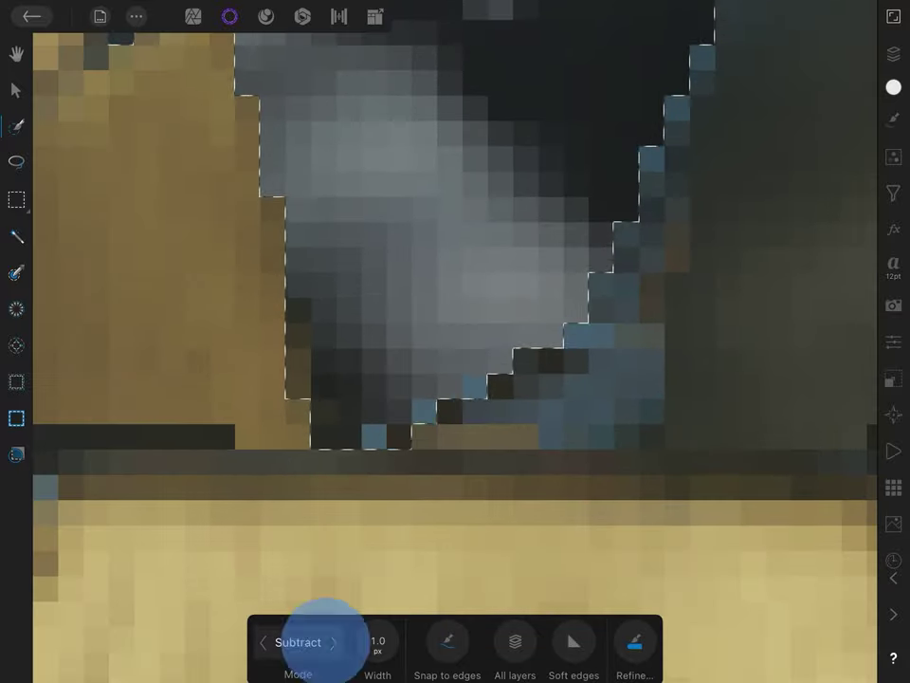
{"action": "scroll", "coordinate": [454, 341], "scroll_direction": "down", "scroll_amount": 3}
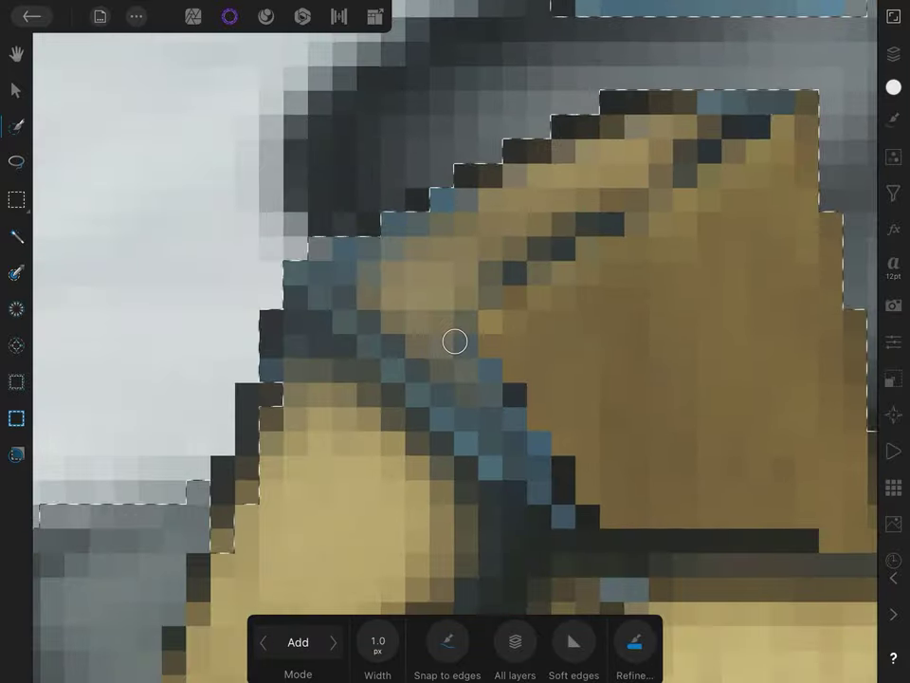
{"action": "scroll", "coordinate": [645, 389], "scroll_direction": "down", "scroll_amount": 3}
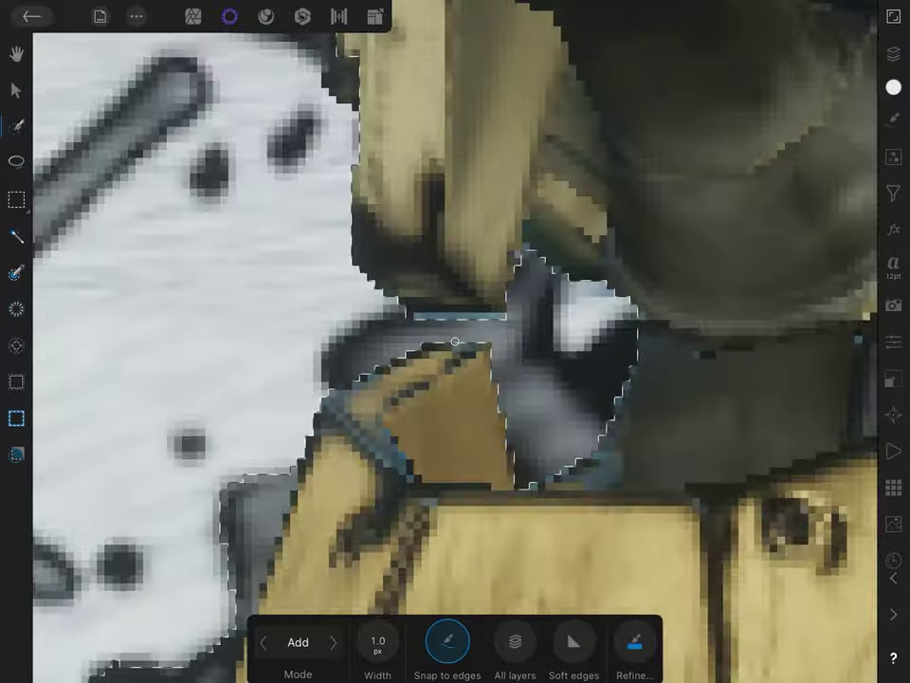
{"action": "scroll", "coordinate": [645, 388], "scroll_direction": "up", "scroll_amount": 3}
{"action": "scroll", "coordinate": [211, 449], "scroll_direction": "up", "scroll_amount": 3}
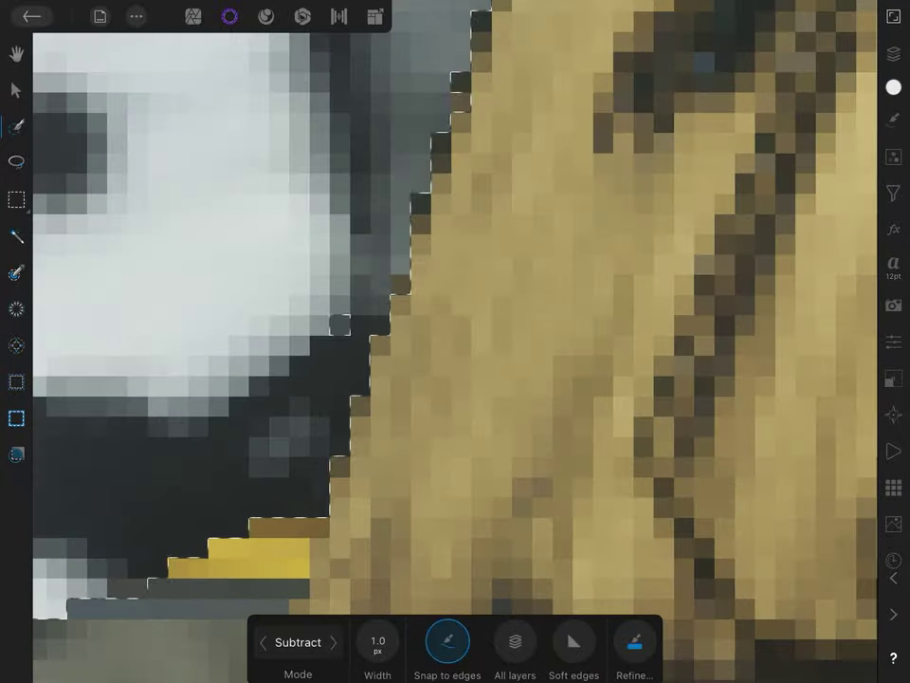
{"action": "scroll", "coordinate": [593, 347], "scroll_direction": "down", "scroll_amount": 3}
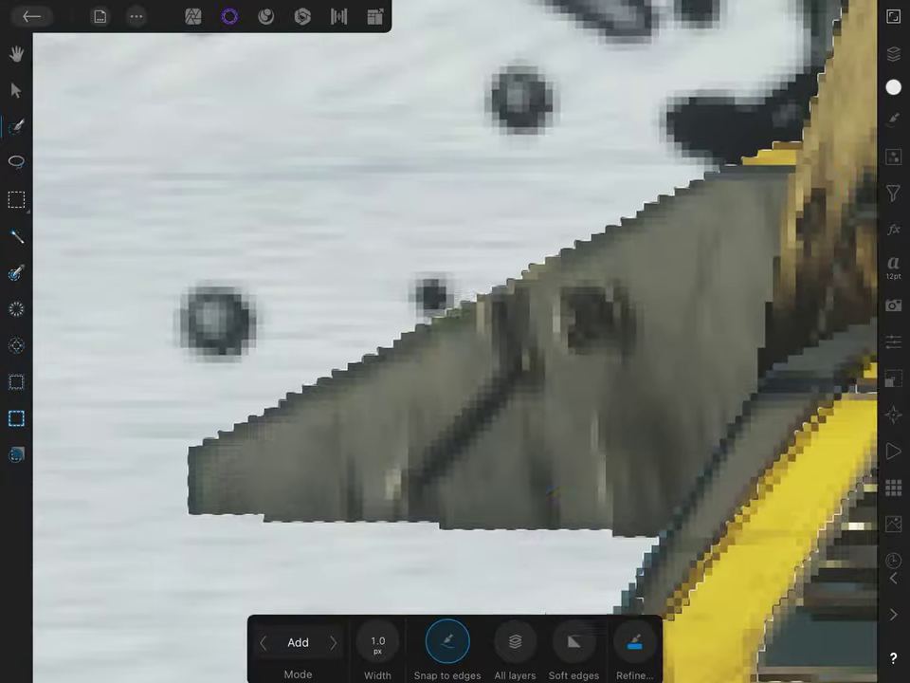
{"action": "scroll", "coordinate": [660, 397], "scroll_direction": "down", "scroll_amount": 3}
{"action": "scroll", "coordinate": [482, 396], "scroll_direction": "up", "scroll_amount": 3}
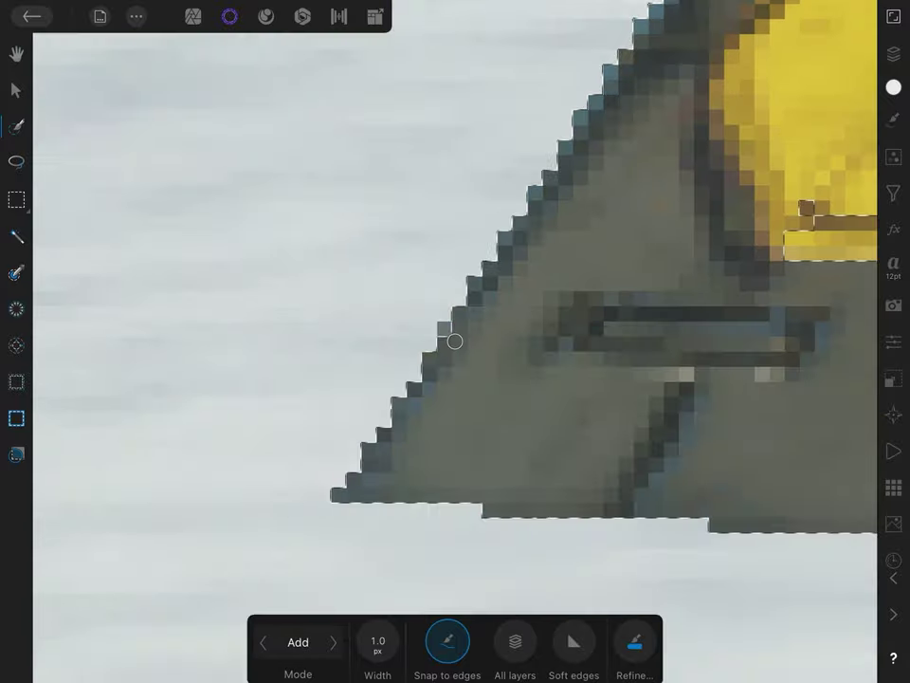
{"action": "scroll", "coordinate": [648, 398], "scroll_direction": "up", "scroll_amount": 3}
{"action": "scroll", "coordinate": [523, 411], "scroll_direction": "up", "scroll_amount": 3}
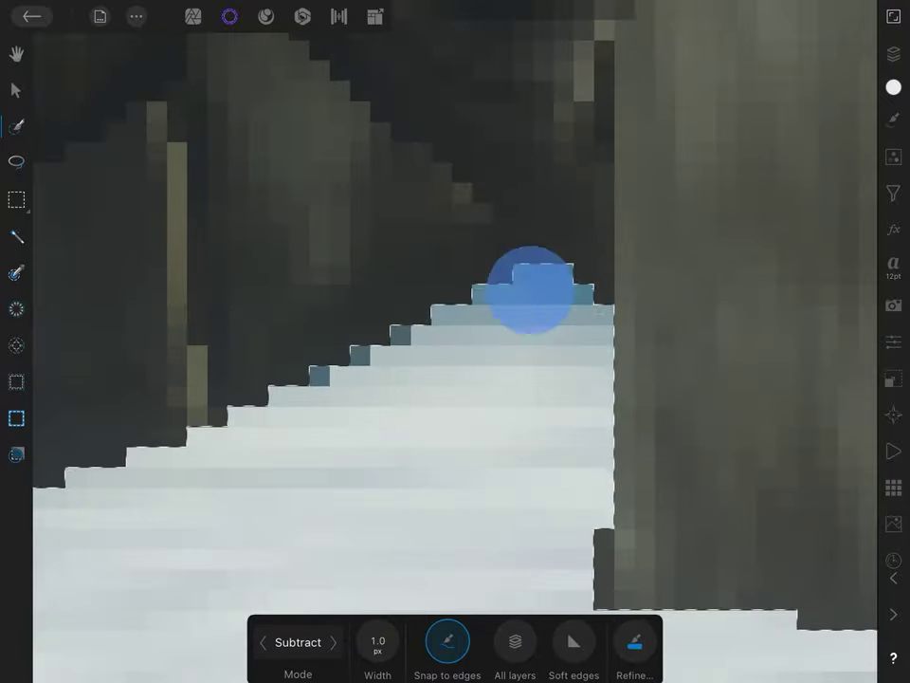
{"action": "scroll", "coordinate": [675, 368], "scroll_direction": "down", "scroll_amount": 5}
{"action": "scroll", "coordinate": [455, 340], "scroll_direction": "up", "scroll_amount": 5}
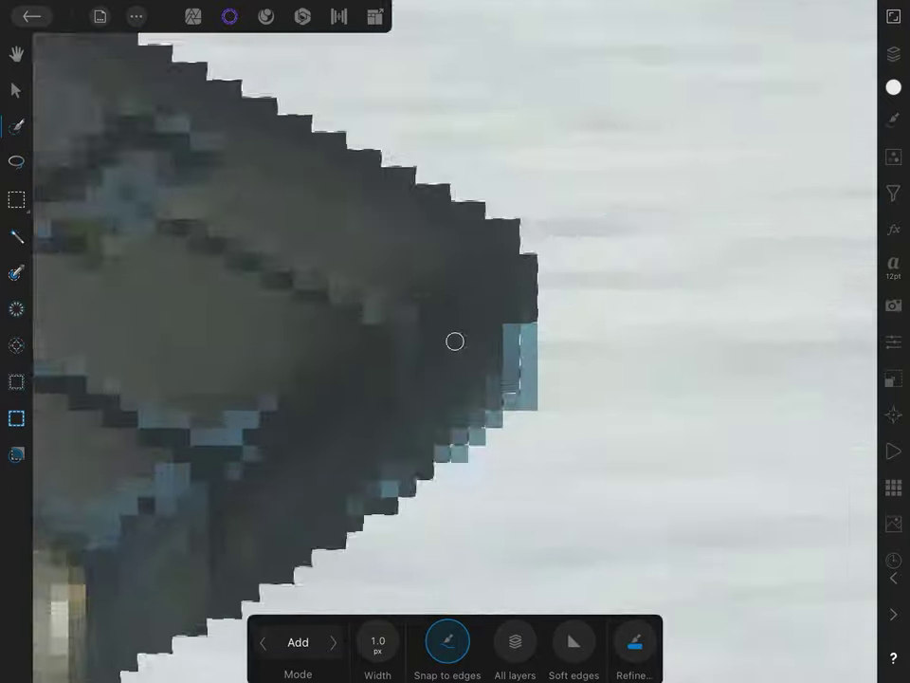
{"action": "scroll", "coordinate": [455, 340], "scroll_direction": "up", "scroll_amount": 1}
{"action": "scroll", "coordinate": [455, 342], "scroll_direction": "right", "scroll_amount": 2}
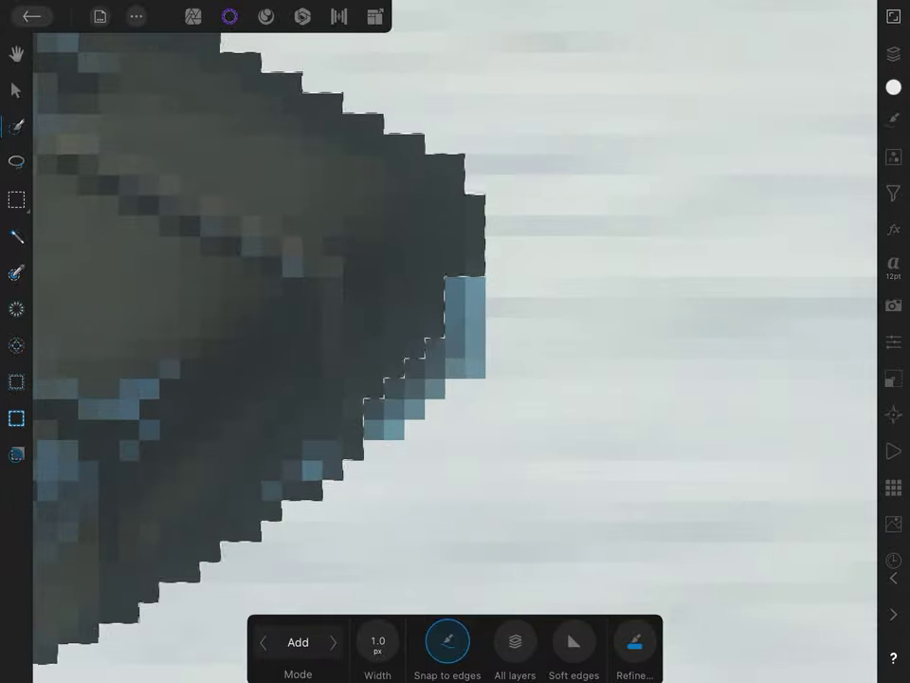
{"action": "scroll", "coordinate": [455, 341], "scroll_direction": "down", "scroll_amount": 5}
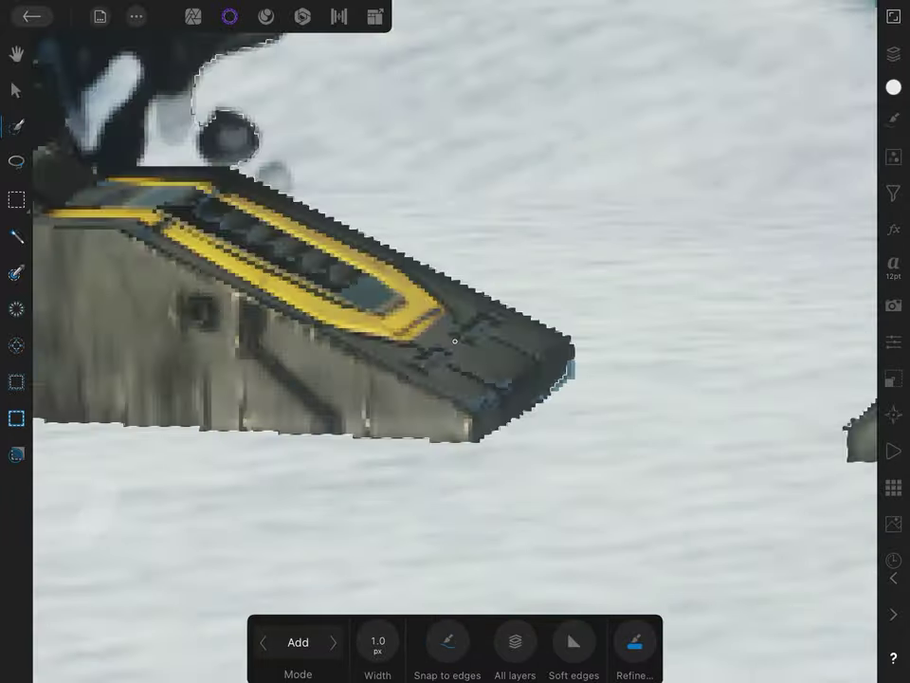
{"action": "scroll", "coordinate": [349, 396], "scroll_direction": "up", "scroll_amount": 5}
{"action": "scroll", "coordinate": [361, 426], "scroll_direction": "up", "scroll_amount": 1}
{"action": "scroll", "coordinate": [455, 342], "scroll_direction": "down", "scroll_amount": 5}
{"action": "scroll", "coordinate": [455, 342], "scroll_direction": "up", "scroll_amount": 5}
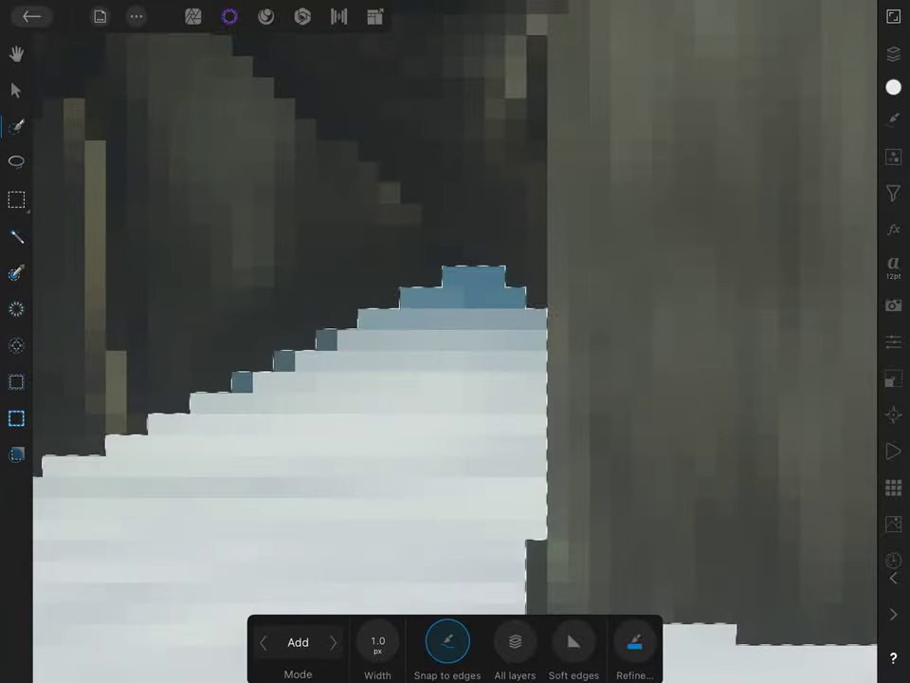
{"action": "scroll", "coordinate": [455, 341], "scroll_direction": "down", "scroll_amount": 5}
{"action": "scroll", "coordinate": [455, 341], "scroll_direction": "up", "scroll_amount": 5}
{"action": "scroll", "coordinate": [456, 341], "scroll_direction": "down", "scroll_amount": 2}
In Subtract mode, brush stray snow and sky out of the selection around the arm and hull
{"action": "key", "text": "alt"}
{"action": "scroll", "coordinate": [455, 340], "scroll_direction": "down", "scroll_amount": 1}
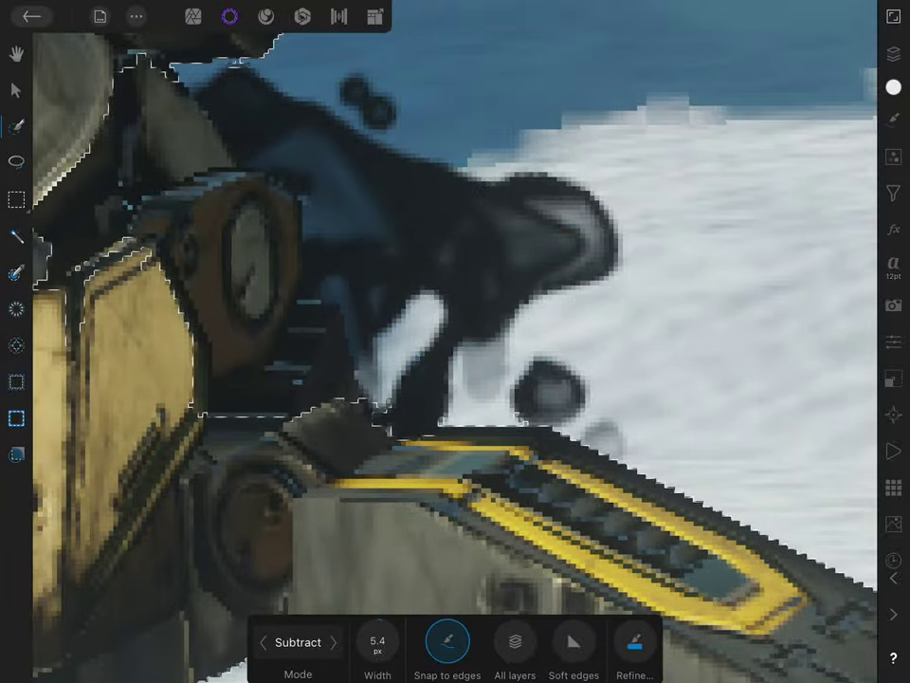
{"action": "scroll", "coordinate": [486, 435], "scroll_direction": "up", "scroll_amount": 3}
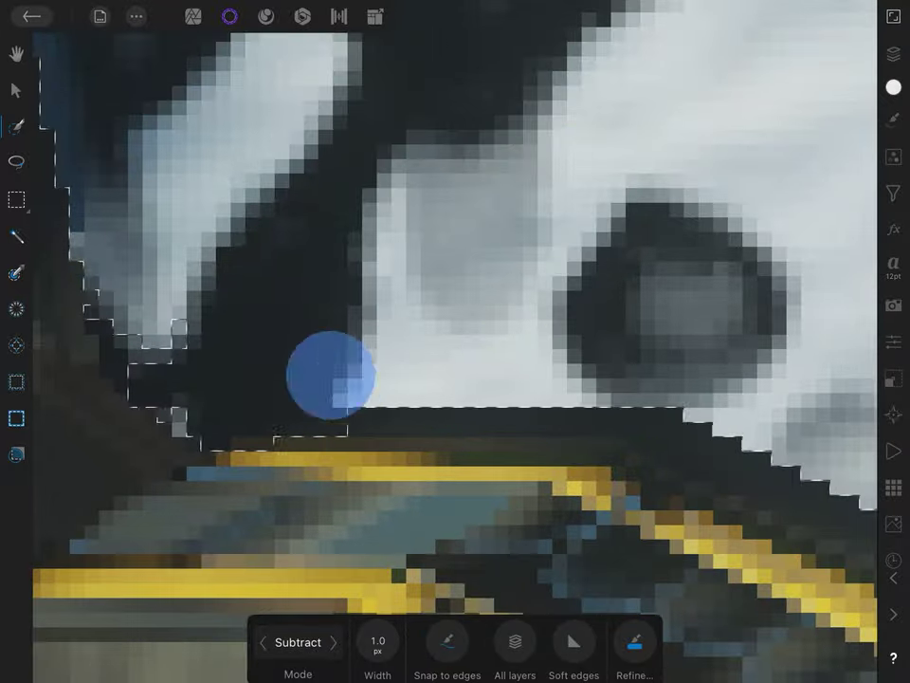
{"action": "scroll", "coordinate": [330, 375], "scroll_direction": "up", "scroll_amount": 2}
{"action": "scroll", "coordinate": [455, 341], "scroll_direction": "down", "scroll_amount": 4}
{"action": "scroll", "coordinate": [455, 342], "scroll_direction": "up", "scroll_amount": 5}
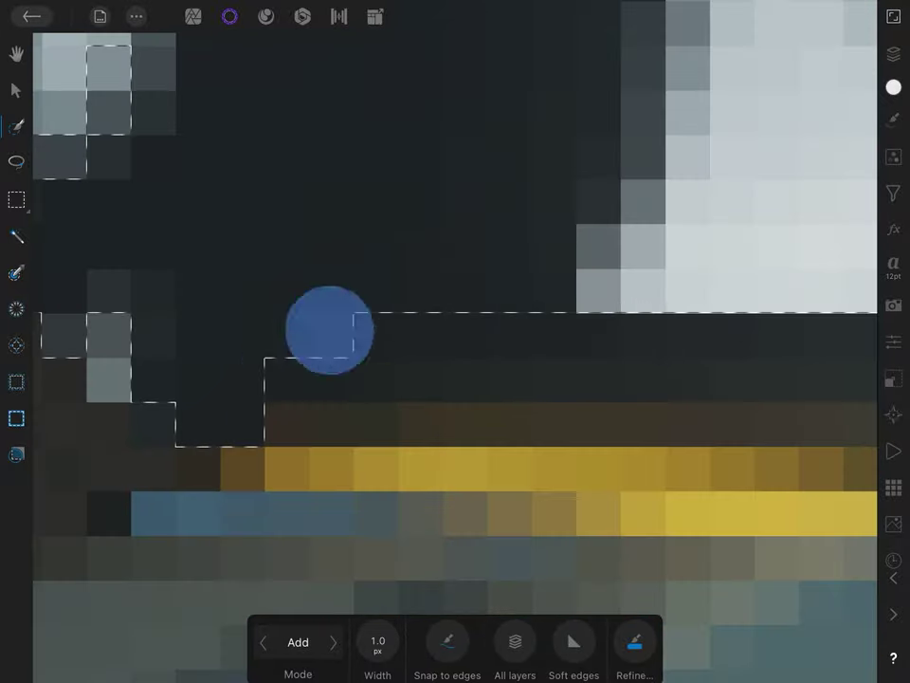
{"action": "scroll", "coordinate": [329, 330], "scroll_direction": "down", "scroll_amount": 3}
{"action": "scroll", "coordinate": [470, 322], "scroll_direction": "up", "scroll_amount": 2}
{"action": "scroll", "coordinate": [469, 322], "scroll_direction": "up", "scroll_amount": 2}
{"action": "scroll", "coordinate": [552, 403], "scroll_direction": "down", "scroll_amount": 2}
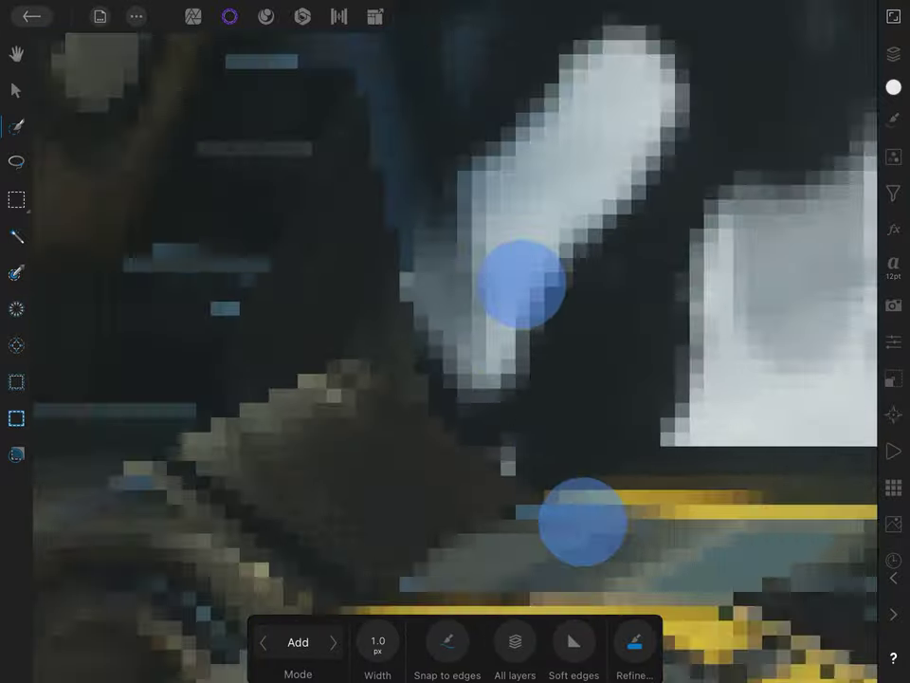
{"action": "scroll", "coordinate": [551, 403], "scroll_direction": "up", "scroll_amount": 2}
{"action": "scroll", "coordinate": [439, 407], "scroll_direction": "down", "scroll_amount": 1}
{"action": "scroll", "coordinate": [610, 455], "scroll_direction": "up", "scroll_amount": 2}
{"action": "scroll", "coordinate": [455, 341], "scroll_direction": "up", "scroll_amount": 1}
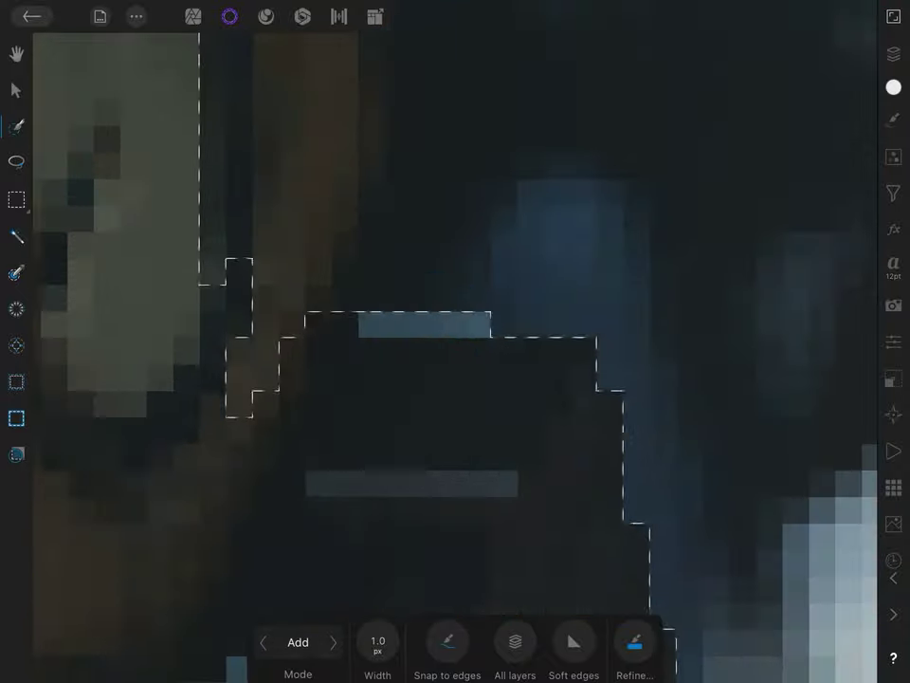
{"action": "scroll", "coordinate": [455, 341], "scroll_direction": "down", "scroll_amount": 2}
{"action": "scroll", "coordinate": [455, 342], "scroll_direction": "up", "scroll_amount": 2}
{"action": "scroll", "coordinate": [330, 129], "scroll_direction": "down", "scroll_amount": 2}
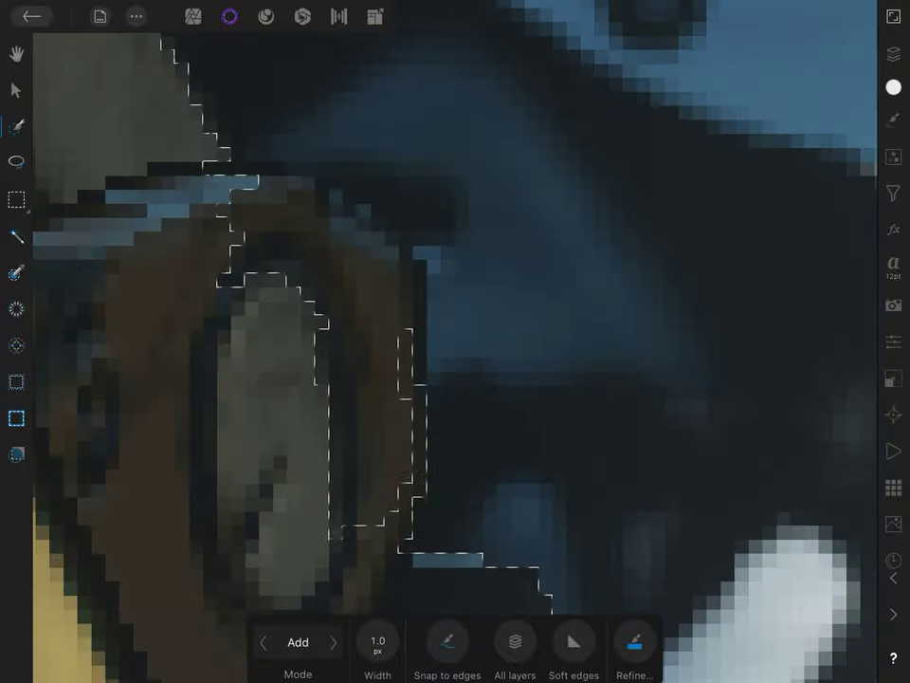
{"action": "scroll", "coordinate": [394, 297], "scroll_direction": "up", "scroll_amount": 1}
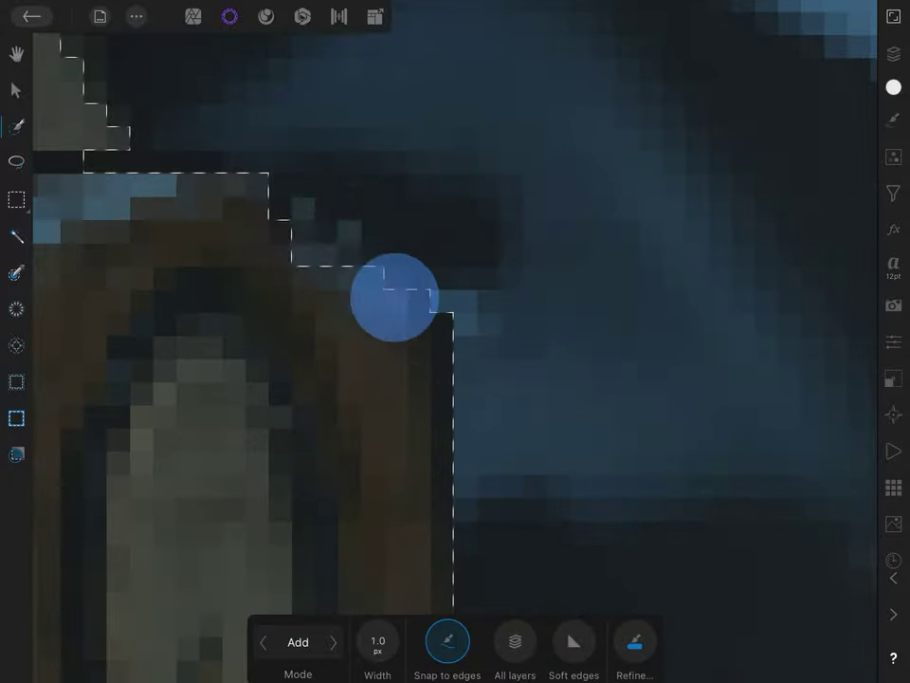
{"action": "scroll", "coordinate": [455, 341], "scroll_direction": "down", "scroll_amount": 3}
{"action": "scroll", "coordinate": [454, 341], "scroll_direction": "up", "scroll_amount": 3}
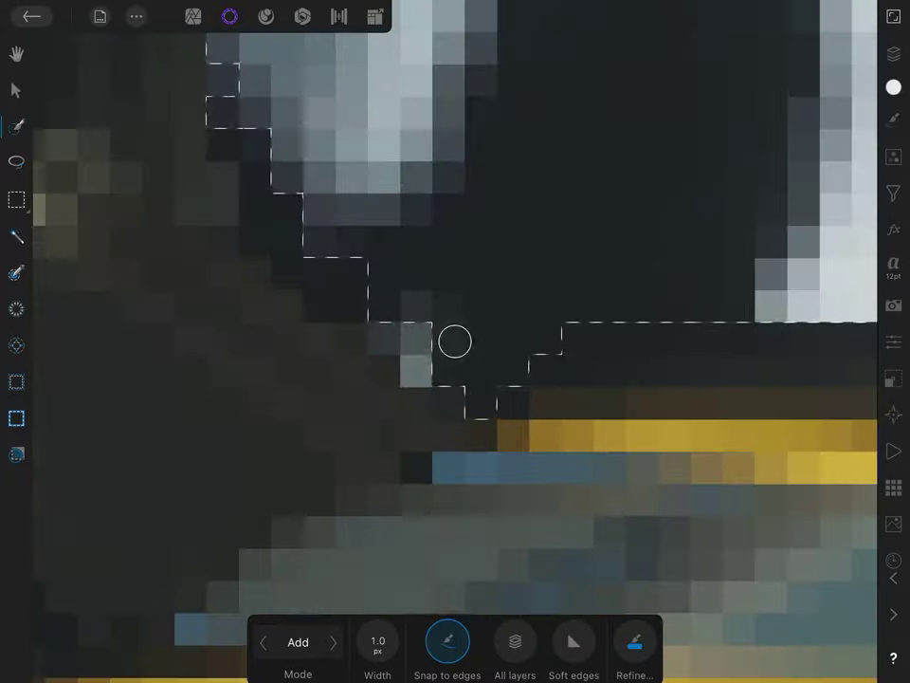
{"action": "scroll", "coordinate": [645, 389], "scroll_direction": "down", "scroll_amount": 3}
{"action": "scroll", "coordinate": [535, 348], "scroll_direction": "up", "scroll_amount": 3}
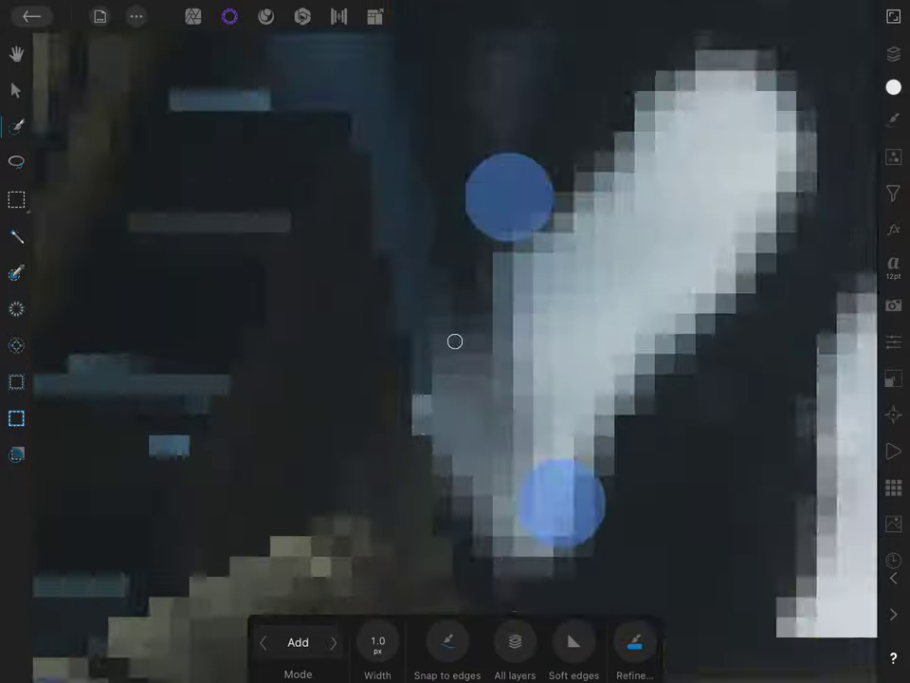
{"action": "scroll", "coordinate": [421, 397], "scroll_direction": "down", "scroll_amount": 3}
{"action": "scroll", "coordinate": [543, 390], "scroll_direction": "up", "scroll_amount": 3}
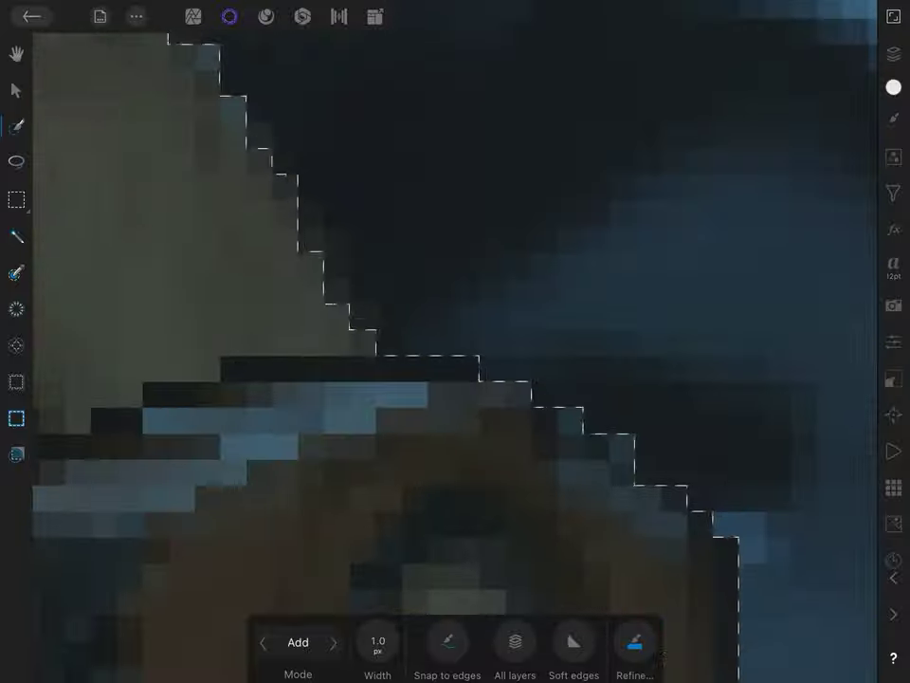
{"action": "scroll", "coordinate": [454, 342], "scroll_direction": "down", "scroll_amount": 2}
{"action": "scroll", "coordinate": [454, 341], "scroll_direction": "up", "scroll_amount": 3}
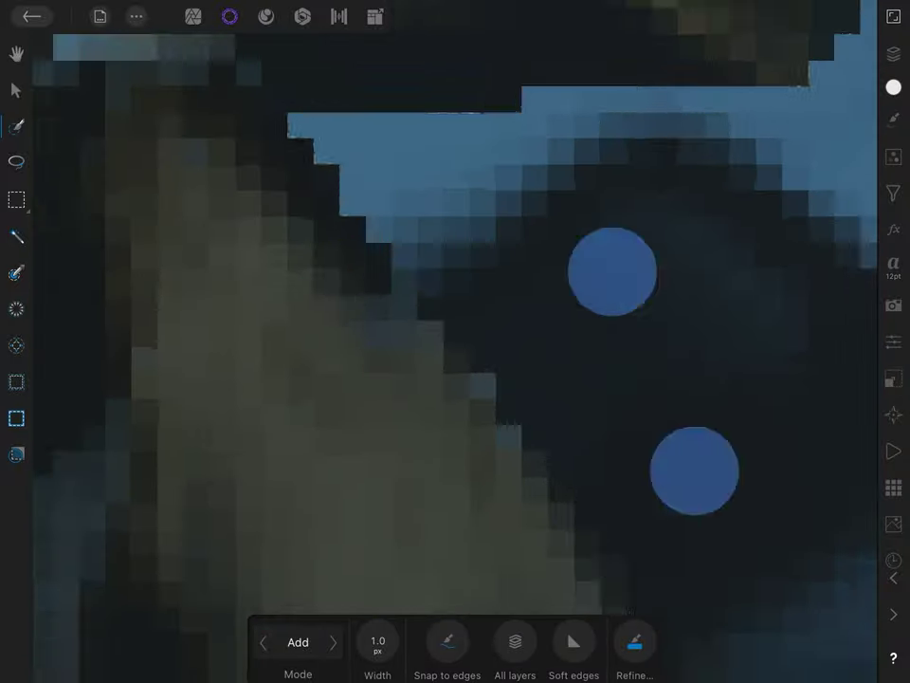
{"action": "scroll", "coordinate": [454, 342], "scroll_direction": "down", "scroll_amount": 3}
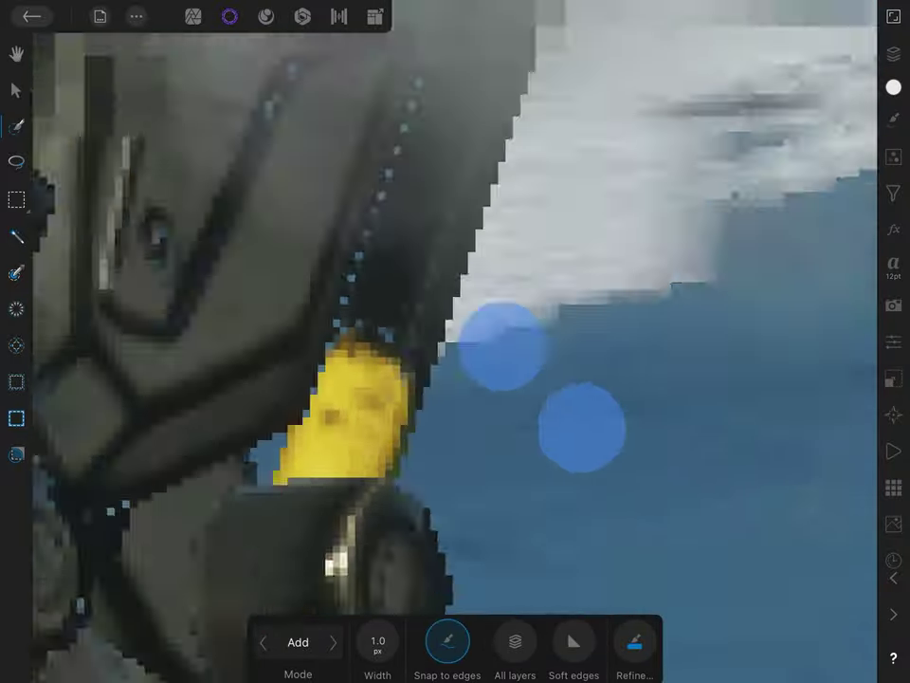
{"action": "scroll", "coordinate": [455, 342], "scroll_direction": "up", "scroll_amount": 3}
{"action": "scroll", "coordinate": [590, 314], "scroll_direction": "down", "scroll_amount": 3}
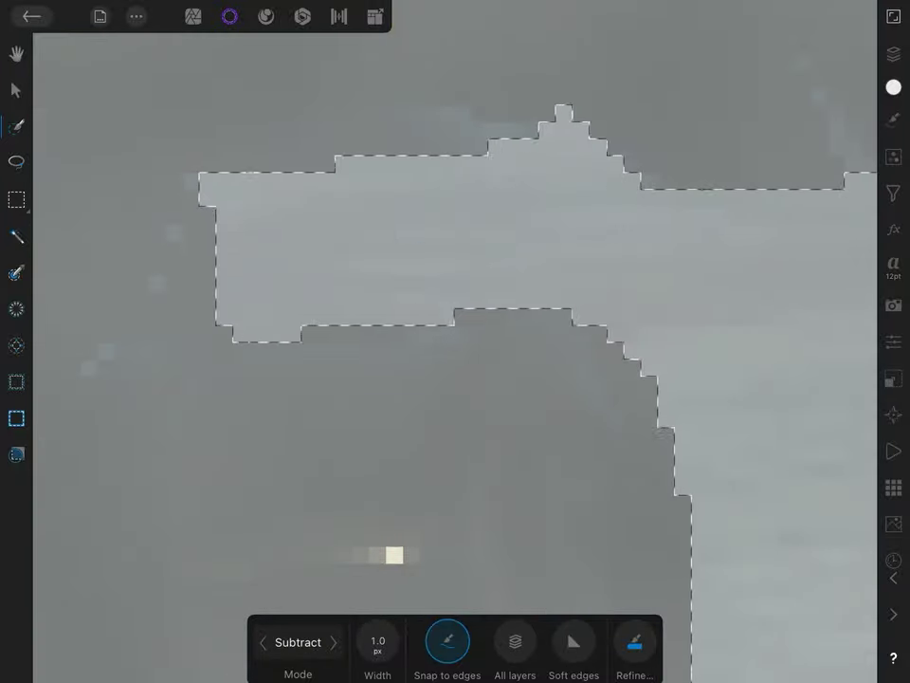
{"action": "scroll", "coordinate": [573, 247], "scroll_direction": "down", "scroll_amount": 3}
{"action": "scroll", "coordinate": [406, 258], "scroll_direction": "up", "scroll_amount": 3}
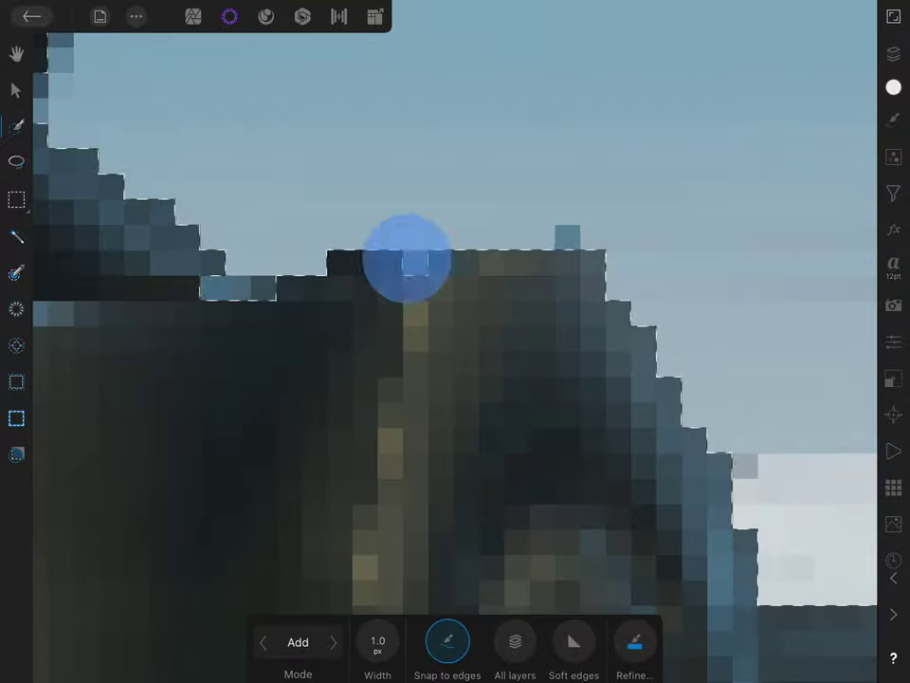
{"action": "scroll", "coordinate": [406, 258], "scroll_direction": "down", "scroll_amount": 3}
{"action": "scroll", "coordinate": [583, 343], "scroll_direction": "up", "scroll_amount": 2}
At high zoom, tighten the selection pixel by pixel along the mech's legs and foot
{"action": "scroll", "coordinate": [557, 363], "scroll_direction": "down", "scroll_amount": 3}
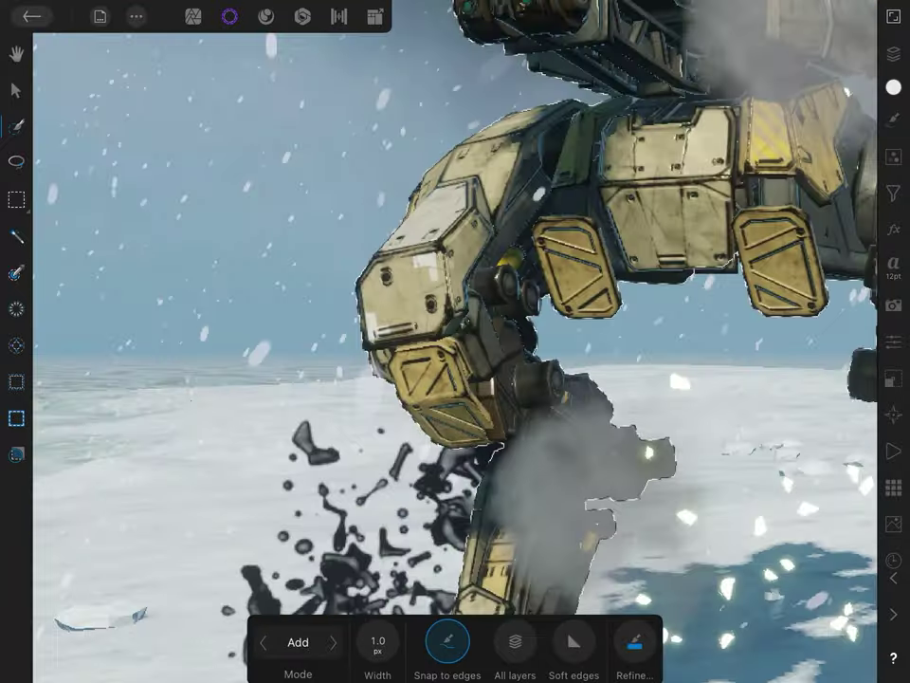
{"action": "scroll", "coordinate": [417, 412], "scroll_direction": "up", "scroll_amount": 5}
{"action": "scroll", "coordinate": [398, 313], "scroll_direction": "up", "scroll_amount": 2}
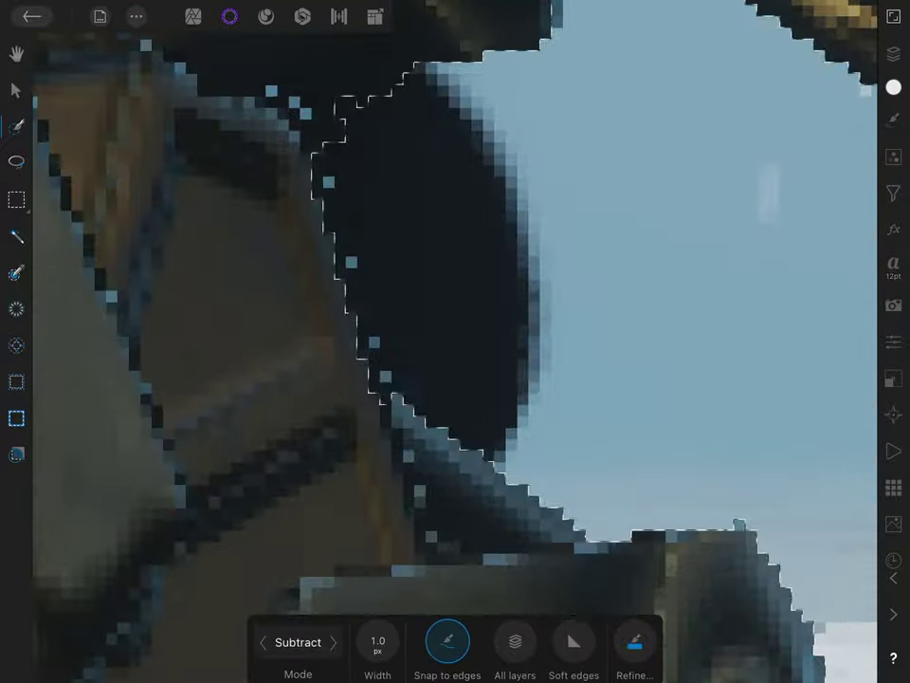
{"action": "scroll", "coordinate": [380, 322], "scroll_direction": "up", "scroll_amount": 3}
{"action": "scroll", "coordinate": [456, 394], "scroll_direction": "up", "scroll_amount": 3}
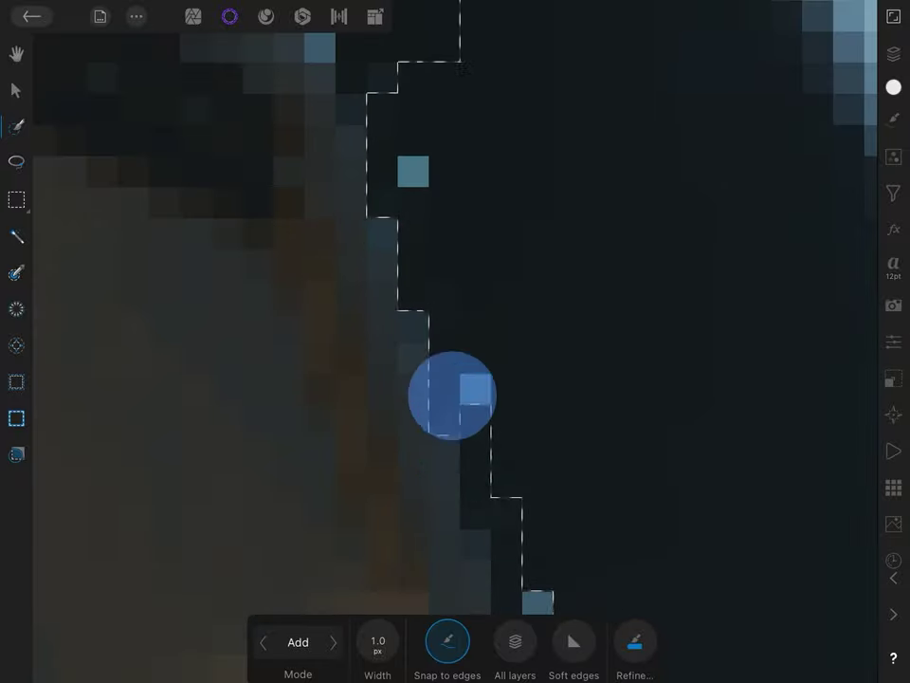
{"action": "scroll", "coordinate": [385, 196], "scroll_direction": "up", "scroll_amount": 3}
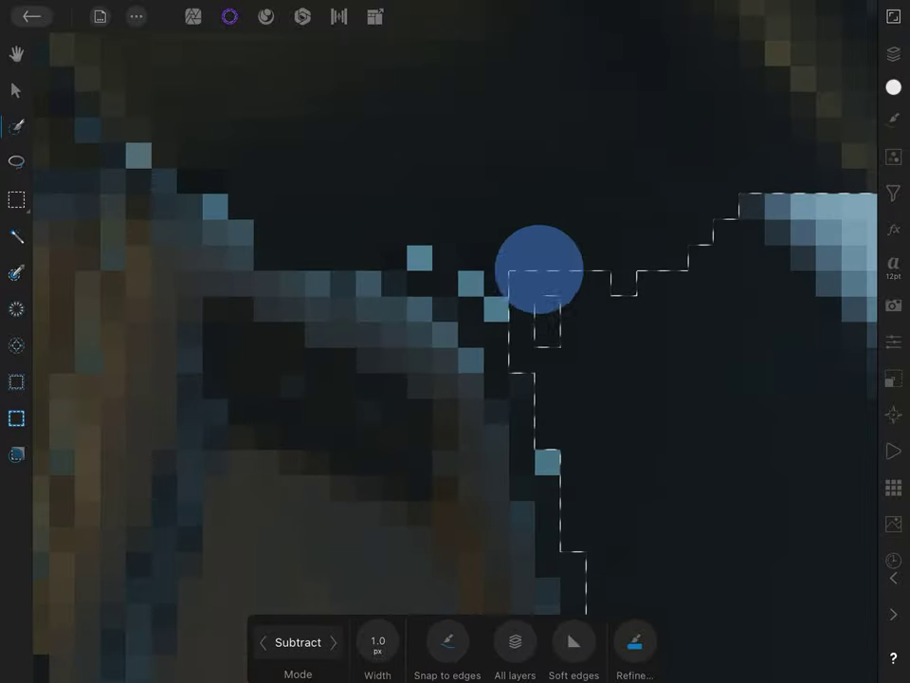
{"action": "scroll", "coordinate": [455, 340], "scroll_direction": "down", "scroll_amount": 5}
{"action": "scroll", "coordinate": [455, 339], "scroll_direction": "up", "scroll_amount": 2}
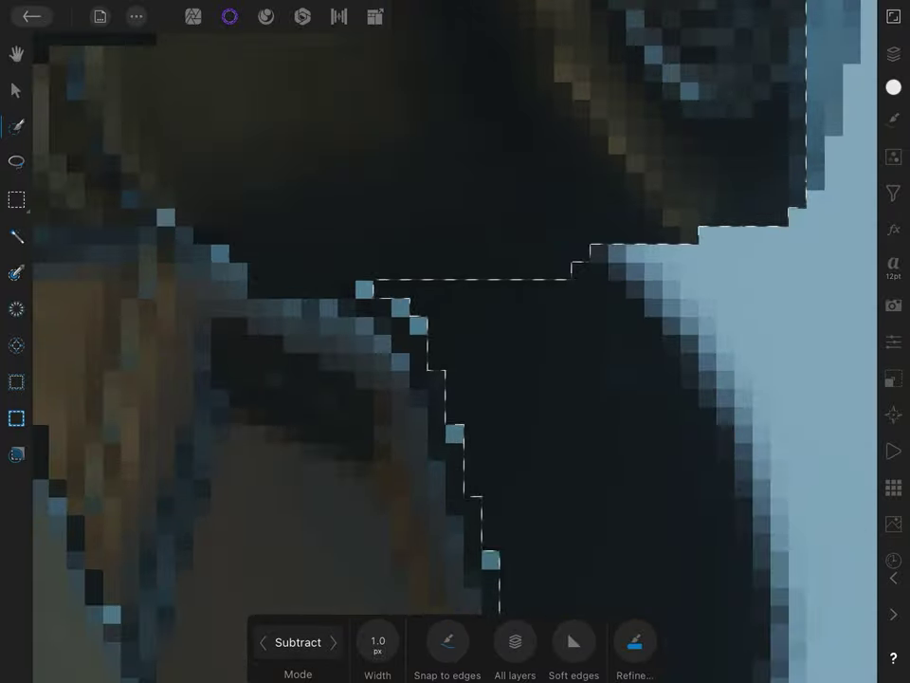
{"action": "scroll", "coordinate": [455, 340], "scroll_direction": "down", "scroll_amount": 5}
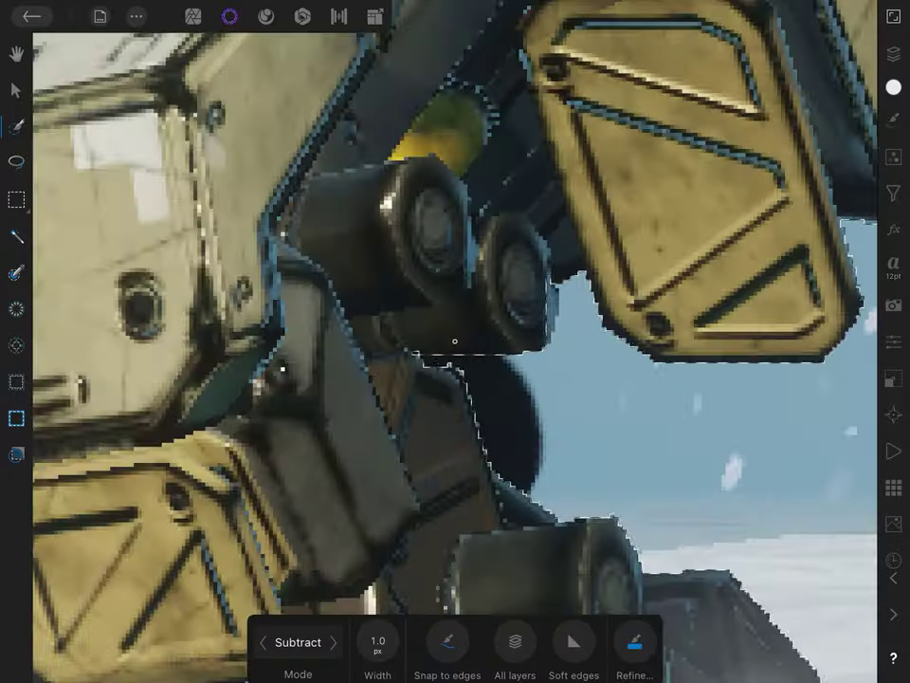
{"action": "scroll", "coordinate": [455, 340], "scroll_direction": "up", "scroll_amount": 5}
{"action": "scroll", "coordinate": [426, 255], "scroll_direction": "down", "scroll_amount": 5}
{"action": "scroll", "coordinate": [611, 199], "scroll_direction": "up", "scroll_amount": 3}
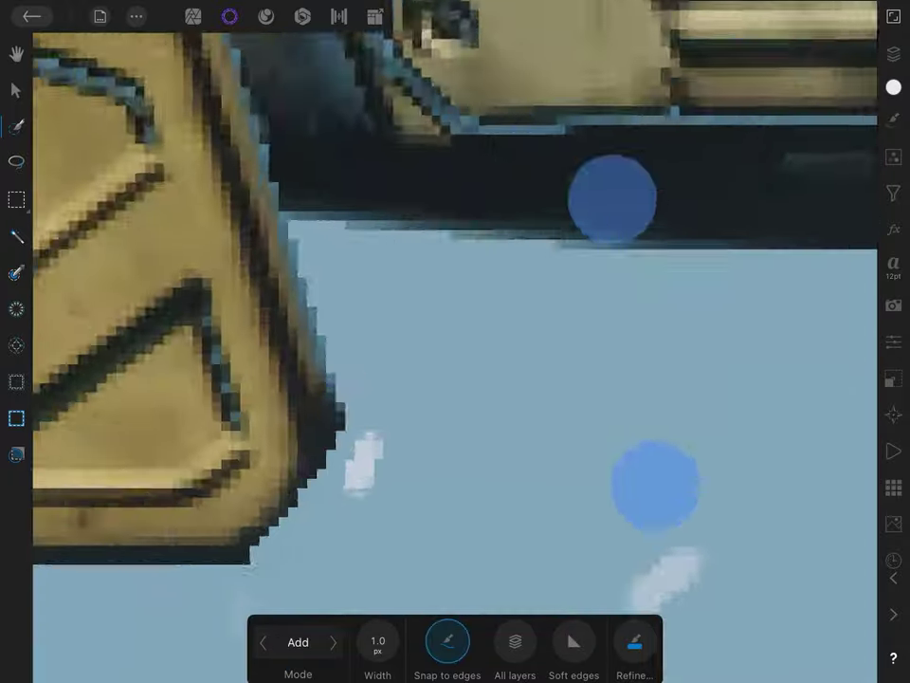
{"action": "scroll", "coordinate": [404, 349], "scroll_direction": "up", "scroll_amount": 2}
{"action": "scroll", "coordinate": [683, 202], "scroll_direction": "down", "scroll_amount": 2}
{"action": "scroll", "coordinate": [455, 341], "scroll_direction": "up", "scroll_amount": 3}
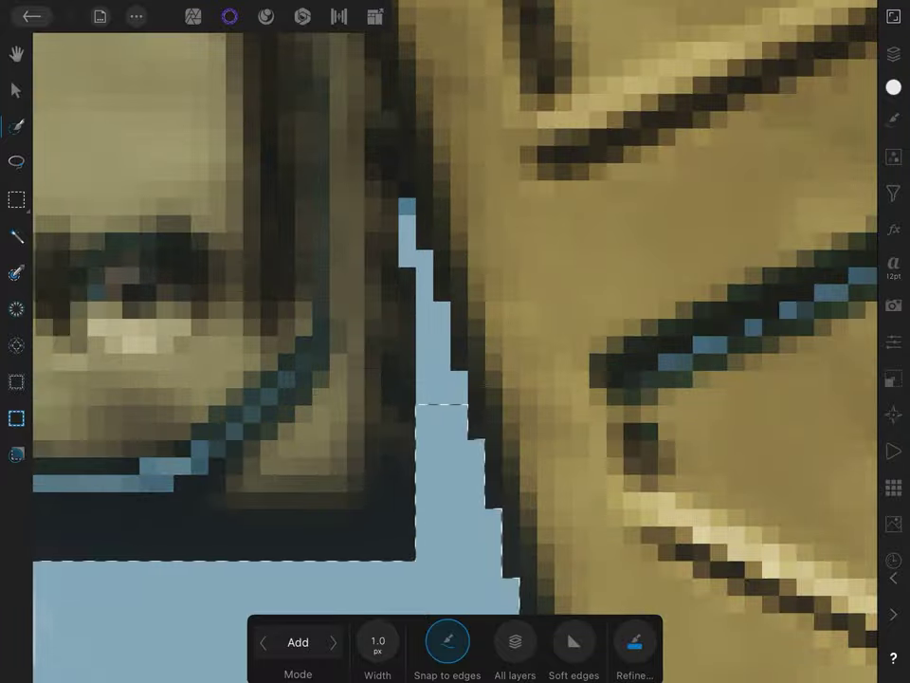
{"action": "scroll", "coordinate": [455, 341], "scroll_direction": "down", "scroll_amount": 3}
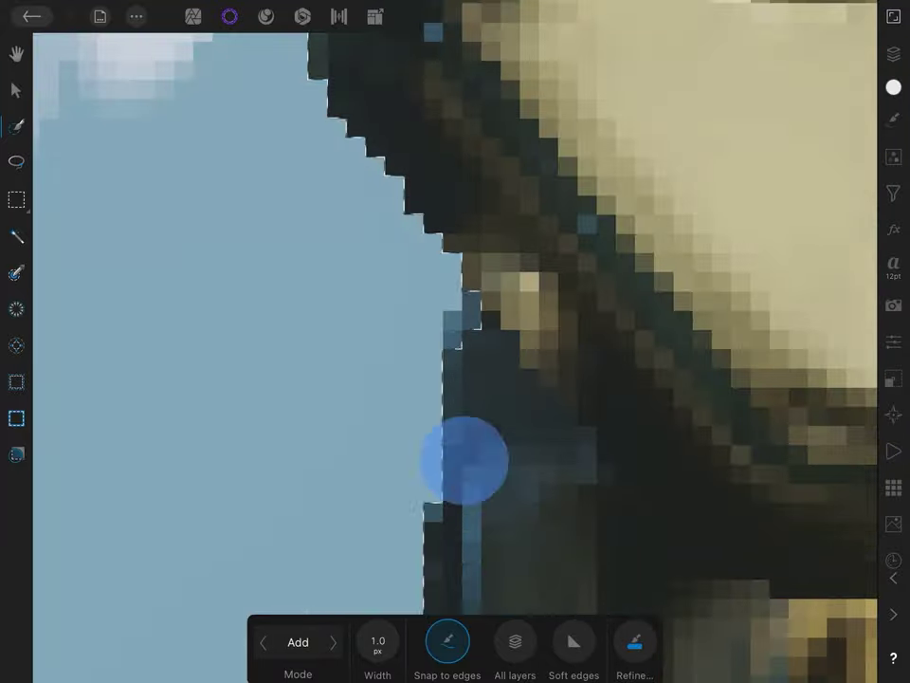
Pan to the arm joint and trim the remaining sky gaps out of the selection
{"action": "left_click_drag", "start_coordinate": [464, 464], "coordinate": [455, 339]}
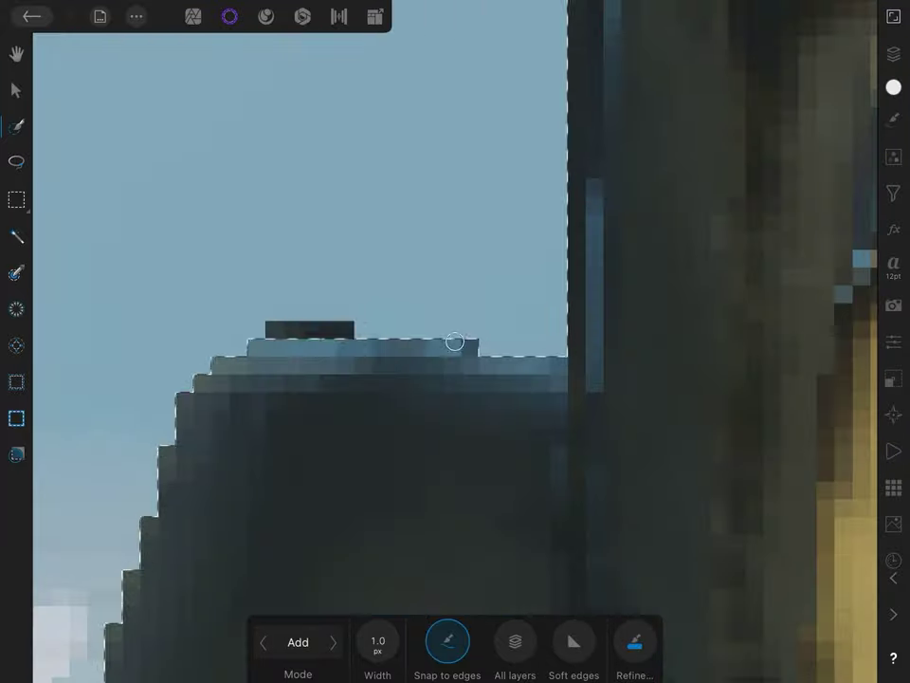
{"action": "scroll", "coordinate": [456, 342], "scroll_direction": "down", "scroll_amount": 5}
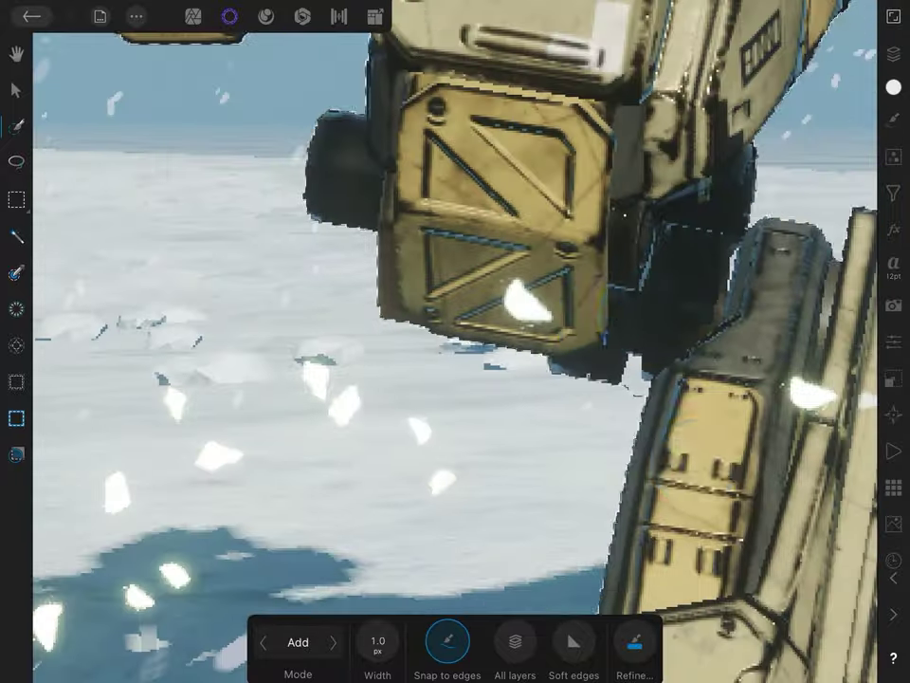
{"action": "scroll", "coordinate": [455, 342], "scroll_direction": "up", "scroll_amount": 5}
{"action": "scroll", "coordinate": [660, 351], "scroll_direction": "down", "scroll_amount": 2}
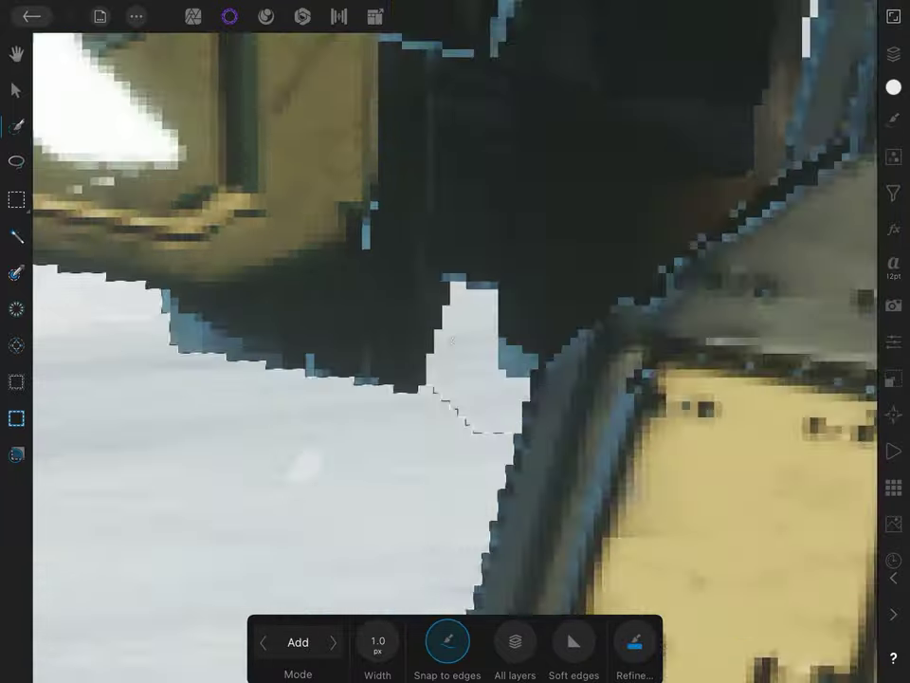
{"action": "scroll", "coordinate": [663, 351], "scroll_direction": "down", "scroll_amount": 3}
{"action": "scroll", "coordinate": [664, 351], "scroll_direction": "up", "scroll_amount": 3}
{"action": "scroll", "coordinate": [564, 373], "scroll_direction": "up", "scroll_amount": 2}
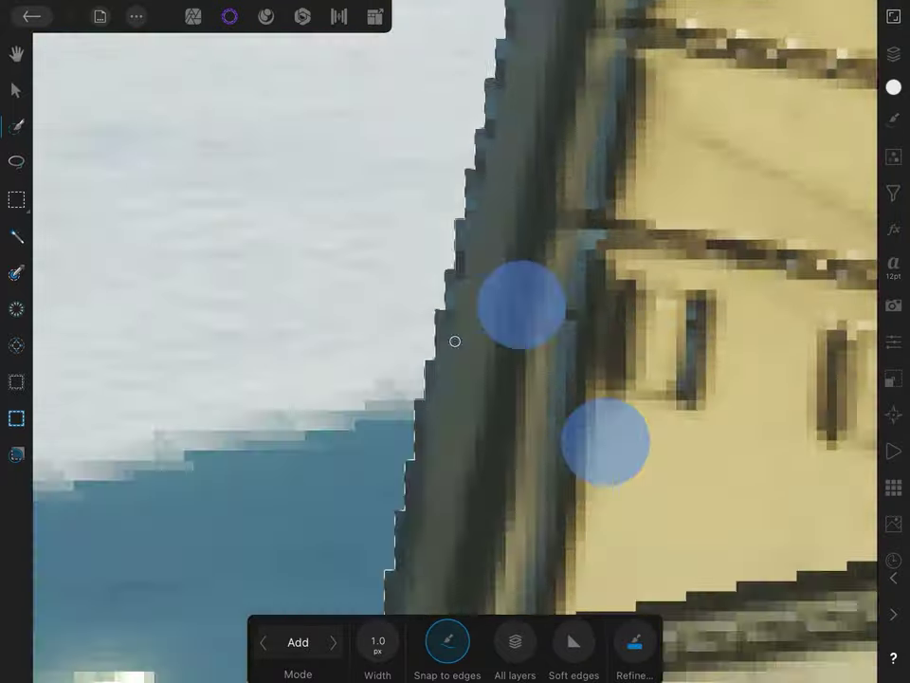
{"action": "scroll", "coordinate": [503, 397], "scroll_direction": "up", "scroll_amount": 2}
{"action": "scroll", "coordinate": [640, 361], "scroll_direction": "up", "scroll_amount": 2}
{"action": "scroll", "coordinate": [640, 361], "scroll_direction": "up", "scroll_amount": 2}
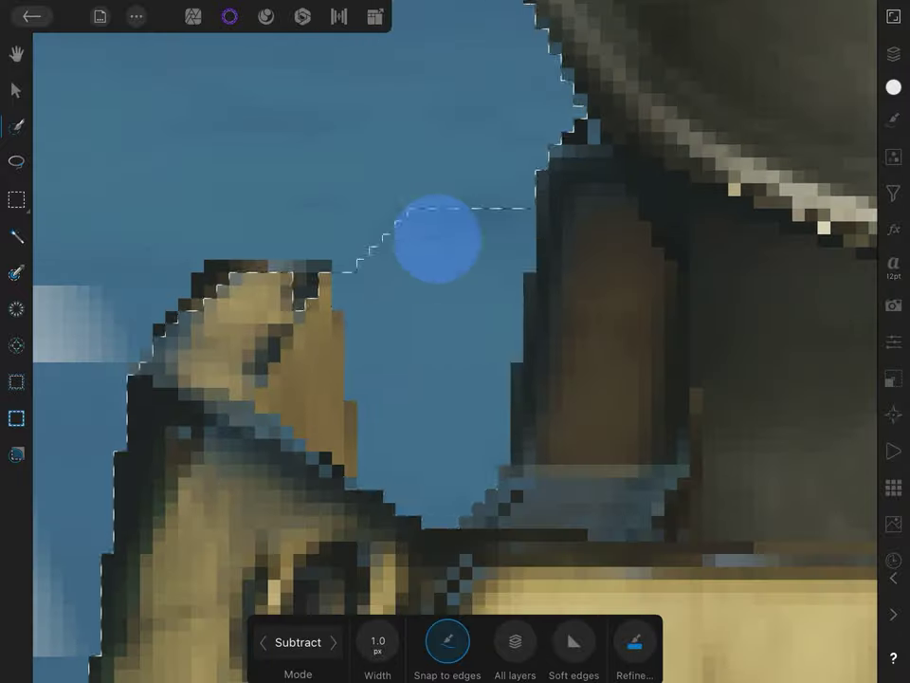
{"action": "scroll", "coordinate": [657, 354], "scroll_direction": "down", "scroll_amount": 3}
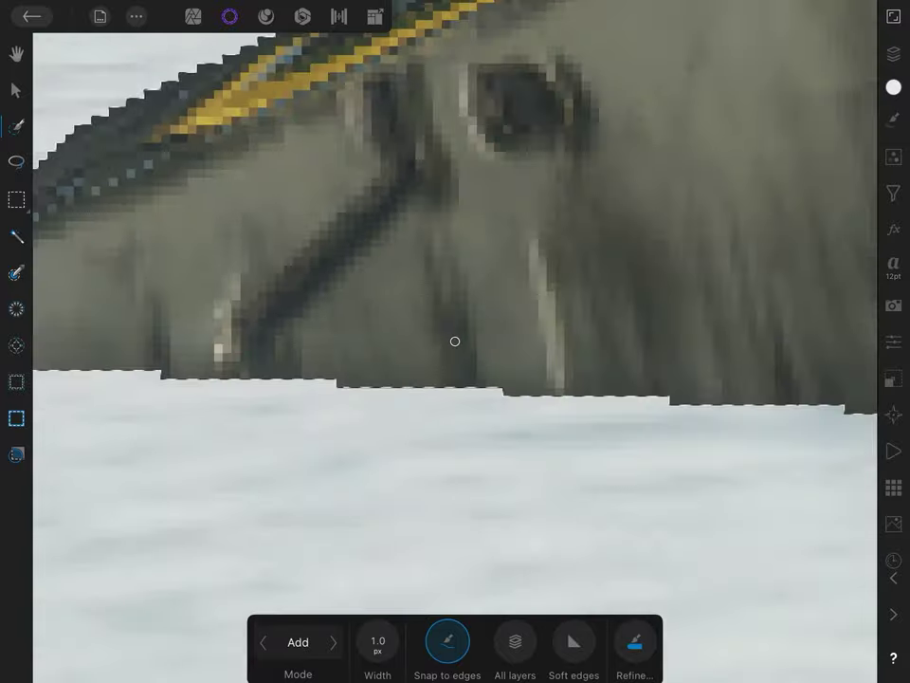
{"action": "scroll", "coordinate": [576, 351], "scroll_direction": "down", "scroll_amount": 3}
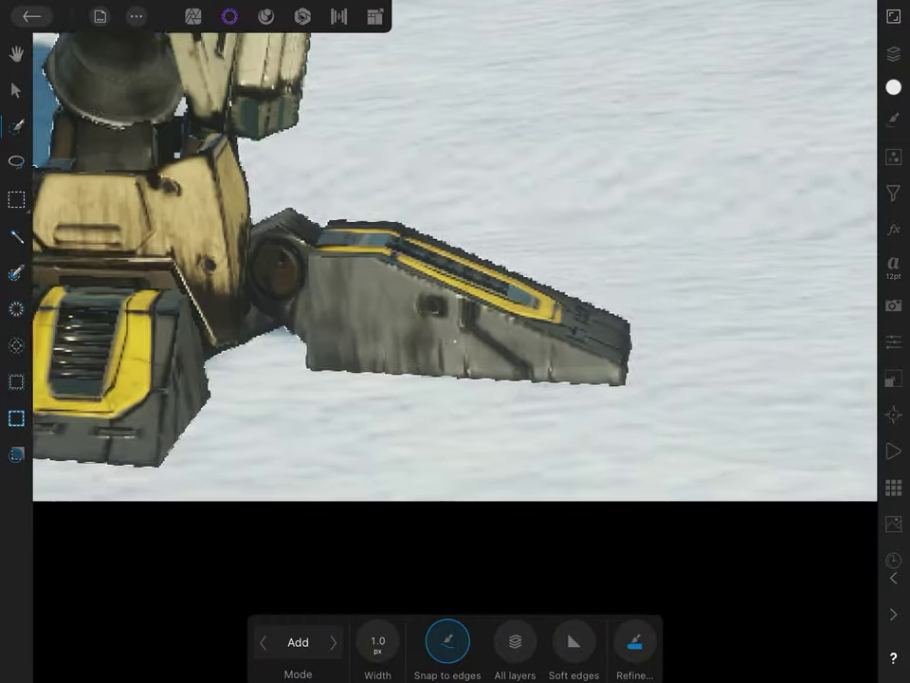
{"action": "scroll", "coordinate": [599, 314], "scroll_direction": "down", "scroll_amount": 5}
Zoom in on the front foot's yellow-striped toe plate
{"action": "scroll", "coordinate": [599, 315], "scroll_direction": "down", "scroll_amount": 3}
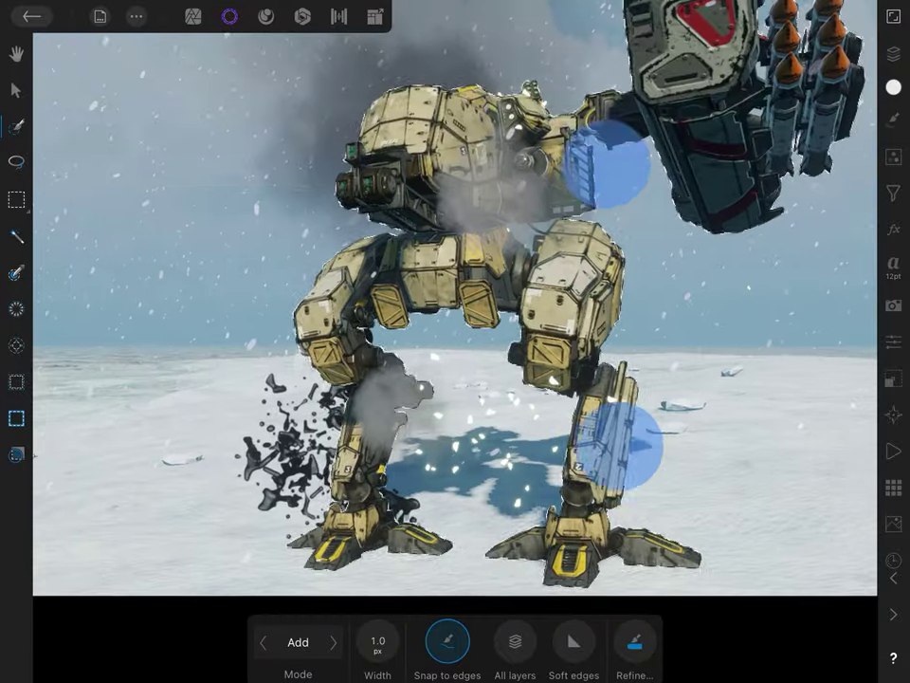
{"action": "scroll", "coordinate": [592, 318], "scroll_direction": "down", "scroll_amount": 3}
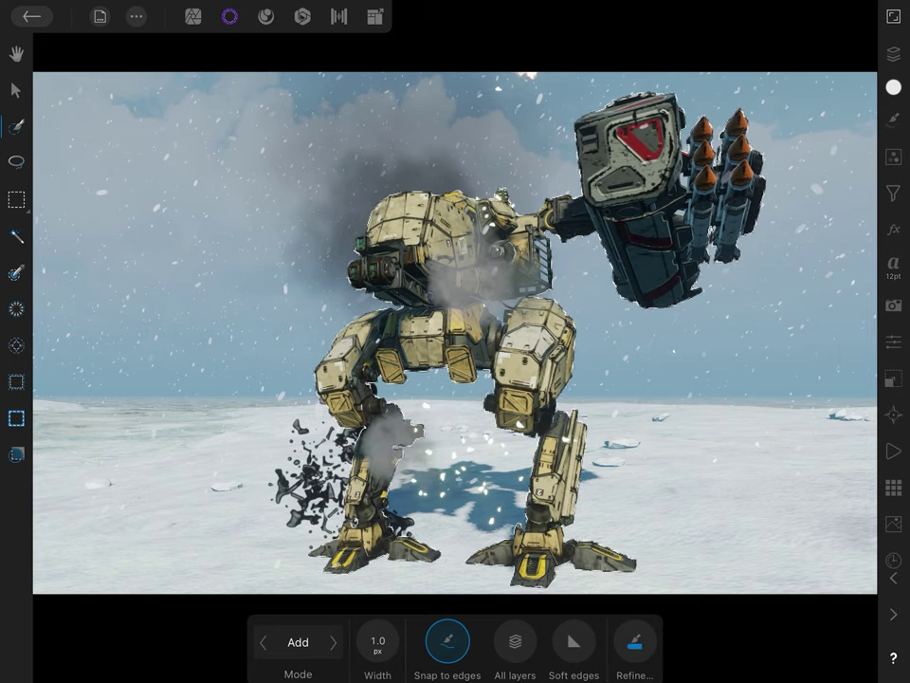
{"action": "scroll", "coordinate": [664, 380], "scroll_direction": "up", "scroll_amount": 5}
{"action": "scroll", "coordinate": [645, 398], "scroll_direction": "up", "scroll_amount": 3}
{"action": "scroll", "coordinate": [655, 379], "scroll_direction": "up", "scroll_amount": 3}
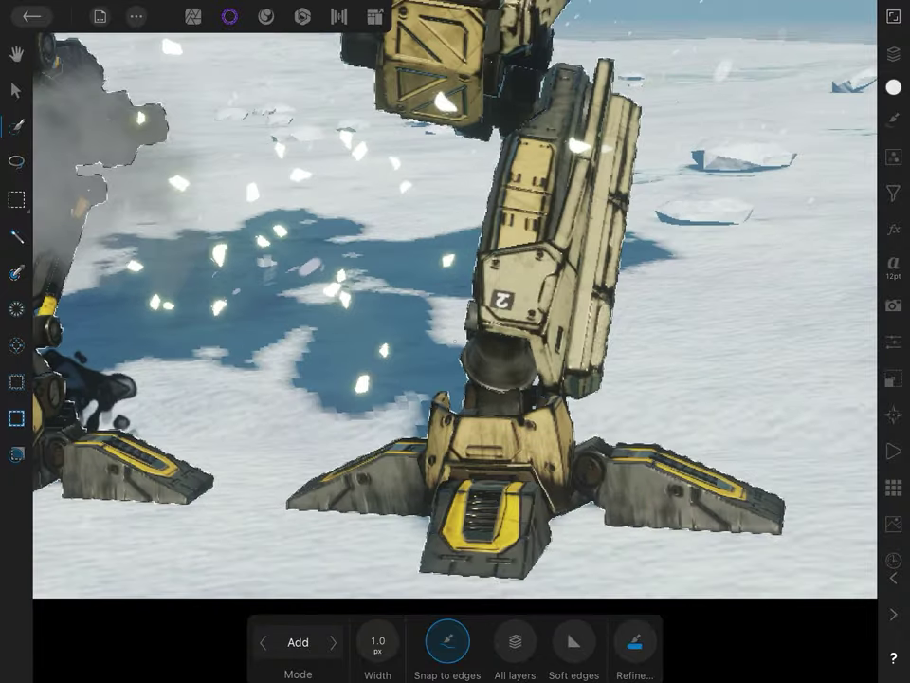
{"action": "scroll", "coordinate": [664, 349], "scroll_direction": "up", "scroll_amount": 5}
{"action": "scroll", "coordinate": [664, 349], "scroll_direction": "down", "scroll_amount": 1}
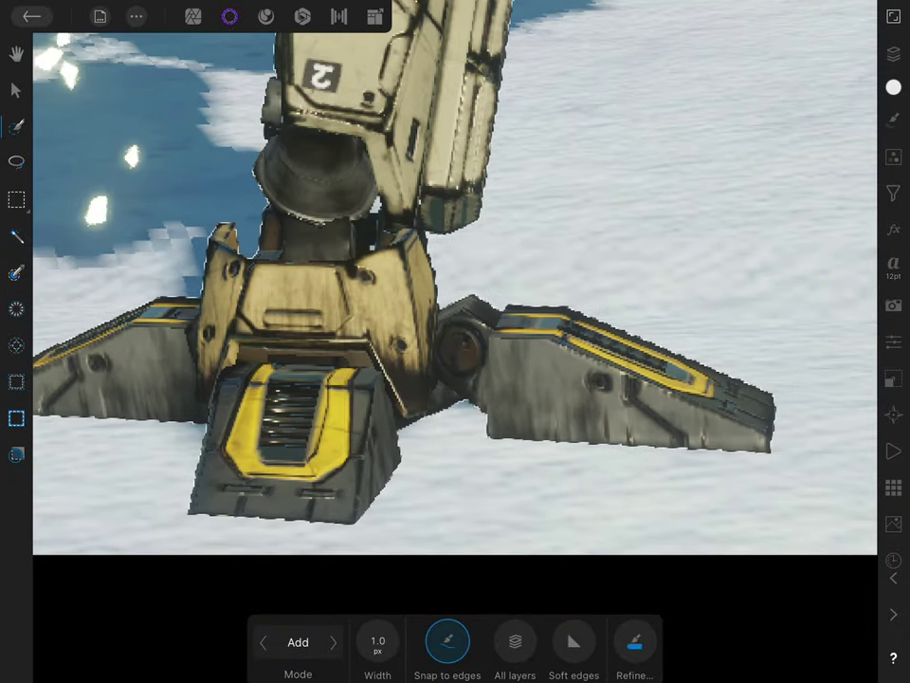
{"action": "scroll", "coordinate": [569, 285], "scroll_direction": "down", "scroll_amount": 3}
{"action": "scroll", "coordinate": [658, 372], "scroll_direction": "up", "scroll_amount": 5}
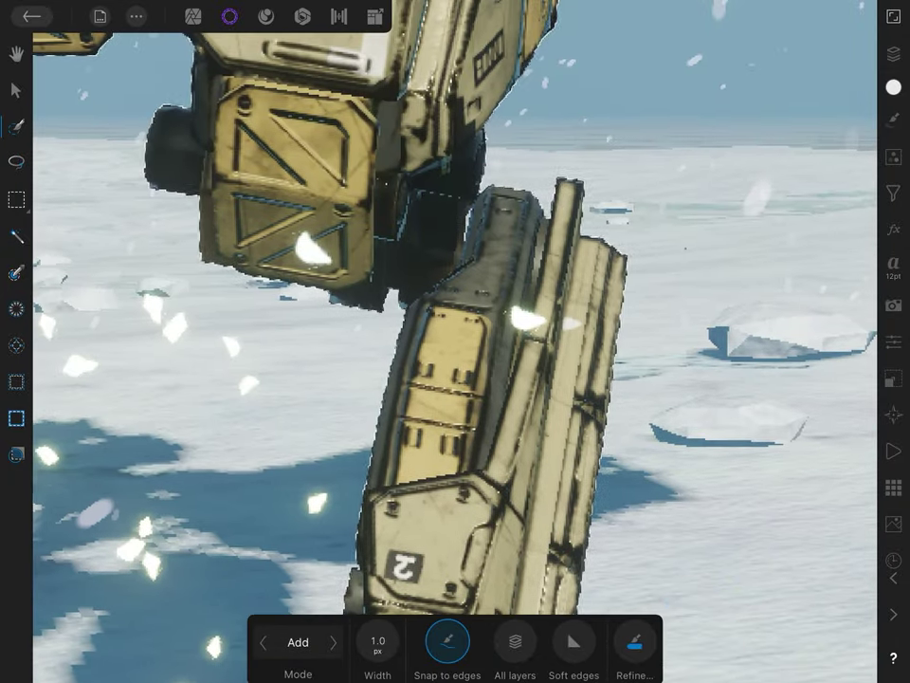
{"action": "scroll", "coordinate": [658, 371], "scroll_direction": "up", "scroll_amount": 1}
{"action": "scroll", "coordinate": [658, 372], "scroll_direction": "up", "scroll_amount": 2}
{"action": "scroll", "coordinate": [658, 371], "scroll_direction": "up", "scroll_amount": 3}
{"action": "scroll", "coordinate": [667, 369], "scroll_direction": "down", "scroll_amount": 2}
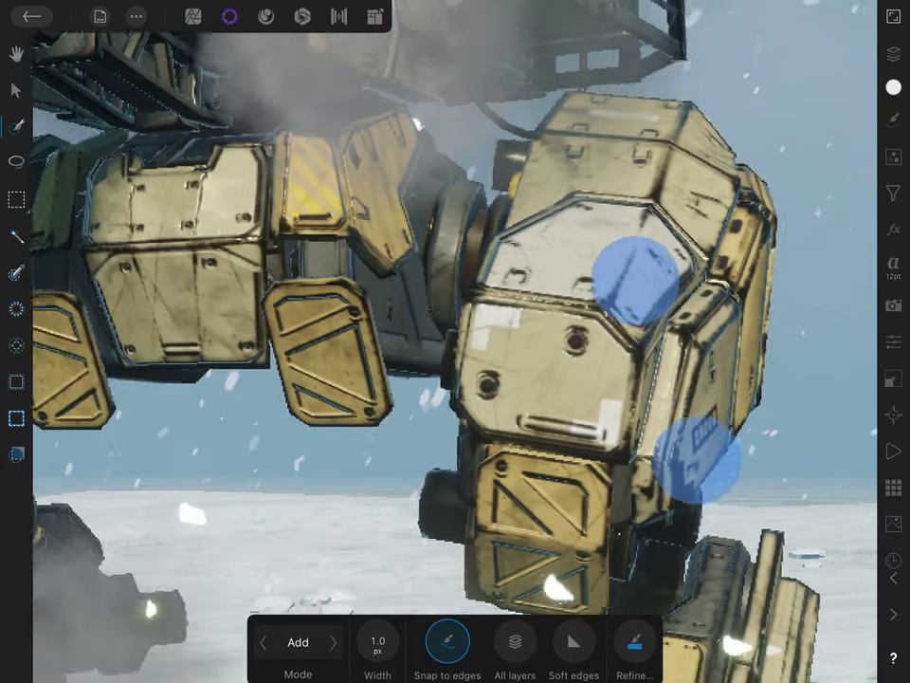
{"action": "scroll", "coordinate": [668, 369], "scroll_direction": "down", "scroll_amount": 1}
{"action": "scroll", "coordinate": [697, 252], "scroll_direction": "left", "scroll_amount": 3}
{"action": "scroll", "coordinate": [585, 424], "scroll_direction": "down", "scroll_amount": 3}
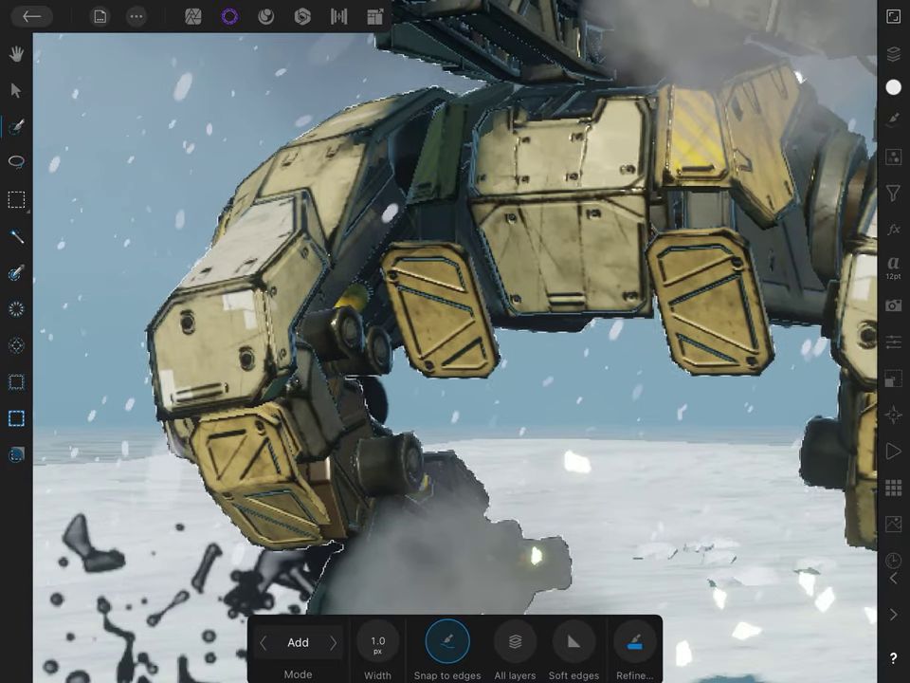
{"action": "scroll", "coordinate": [585, 423], "scroll_direction": "down", "scroll_amount": 2}
{"action": "scroll", "coordinate": [585, 423], "scroll_direction": "down", "scroll_amount": 3}
{"action": "scroll", "coordinate": [585, 424], "scroll_direction": "down", "scroll_amount": 3}
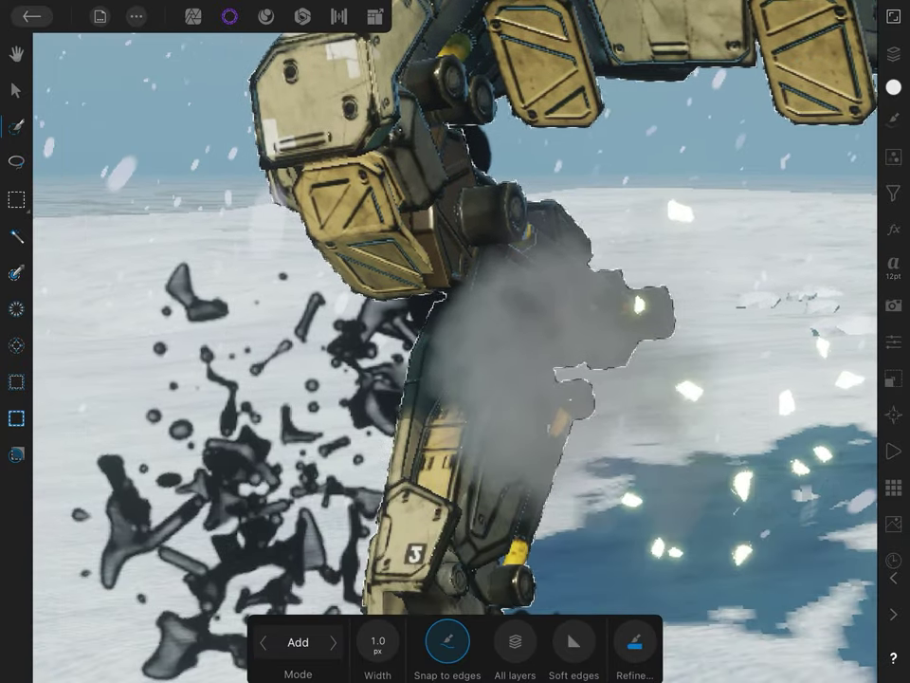
{"action": "scroll", "coordinate": [605, 419], "scroll_direction": "down", "scroll_amount": 3}
{"action": "scroll", "coordinate": [605, 462], "scroll_direction": "down", "scroll_amount": 3}
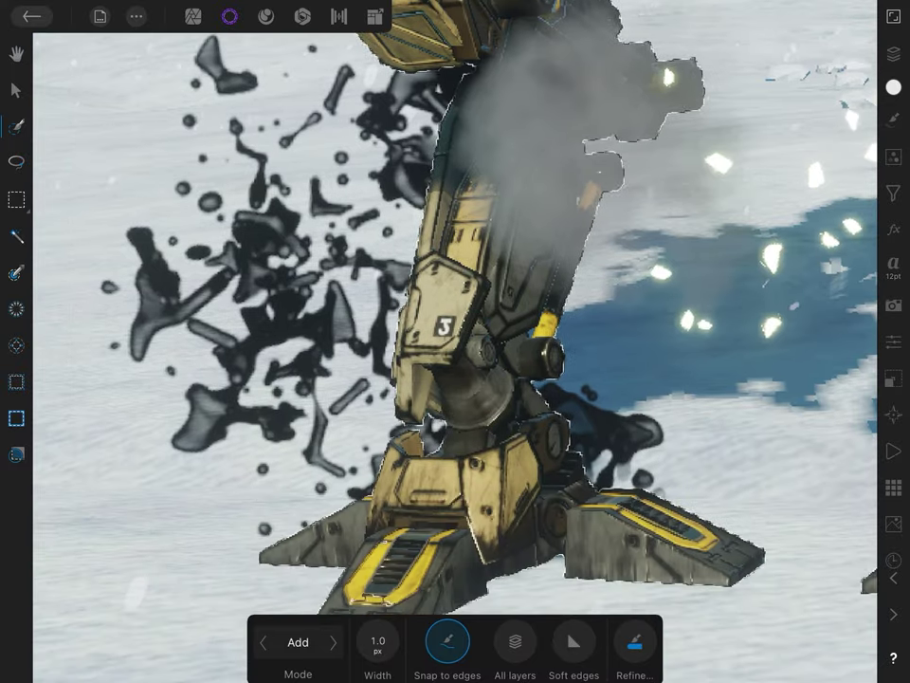
{"action": "scroll", "coordinate": [626, 352], "scroll_direction": "down", "scroll_amount": 3}
{"action": "scroll", "coordinate": [689, 326], "scroll_direction": "down", "scroll_amount": 2}
{"action": "scroll", "coordinate": [509, 402], "scroll_direction": "up", "scroll_amount": 3}
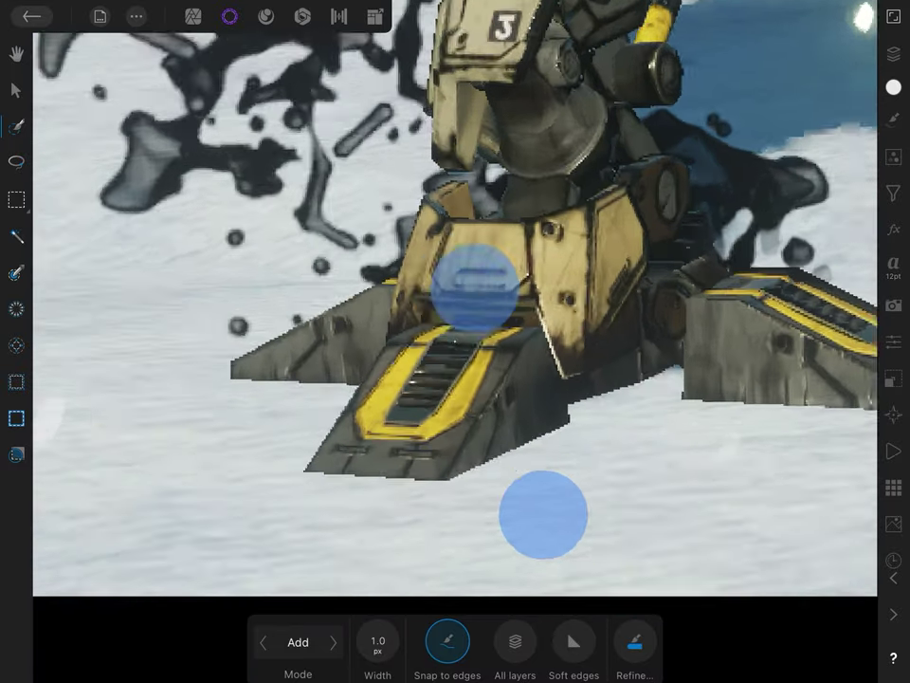
{"action": "scroll", "coordinate": [508, 402], "scroll_direction": "up", "scroll_amount": 3}
{"action": "scroll", "coordinate": [635, 291], "scroll_direction": "up", "scroll_amount": 3}
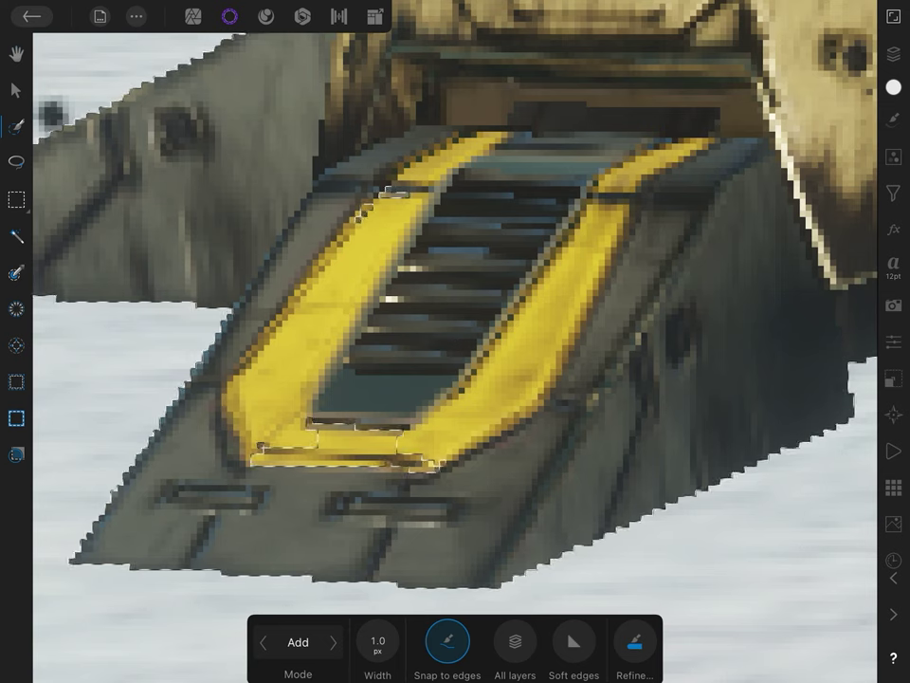
Add the yellow ramp to the selection in Add mode, filling its small edge gaps
{"action": "left_click", "coordinate": [303, 422]}
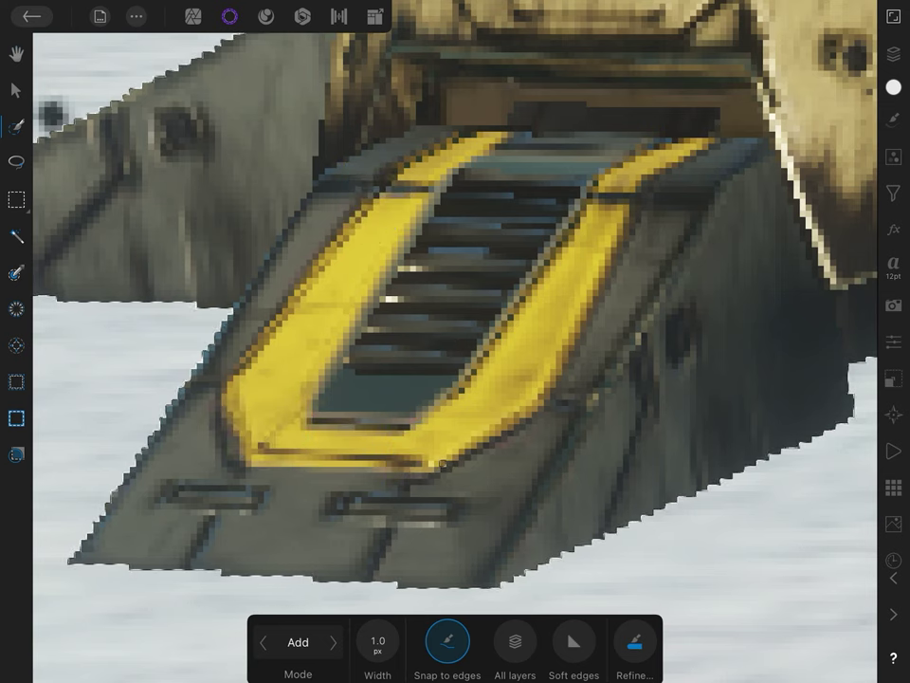
{"action": "scroll", "coordinate": [523, 429], "scroll_direction": "down", "scroll_amount": 3}
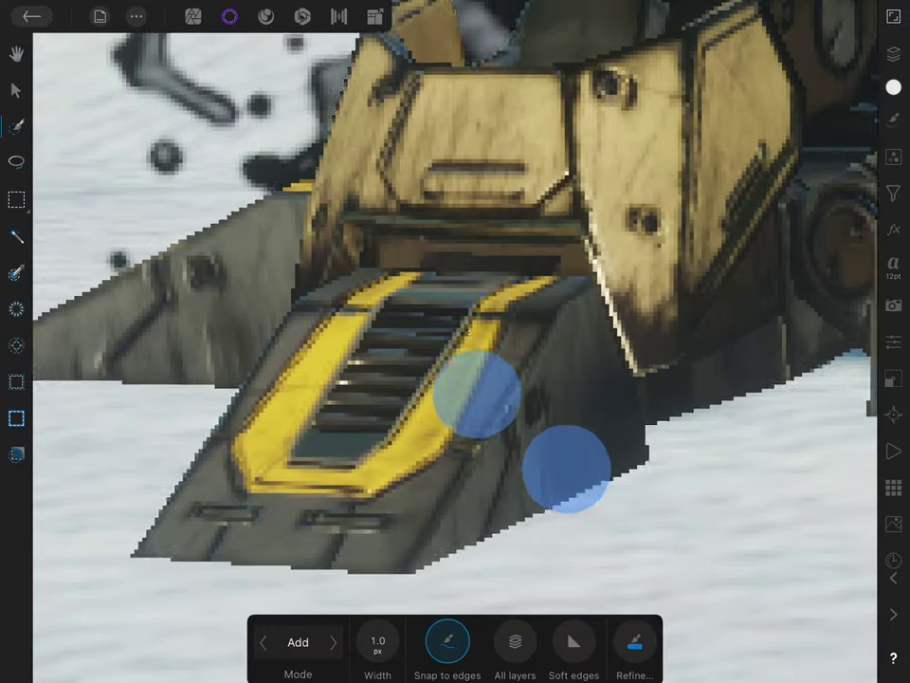
{"action": "scroll", "coordinate": [523, 429], "scroll_direction": "down", "scroll_amount": 2}
{"action": "scroll", "coordinate": [455, 284], "scroll_direction": "down", "scroll_amount": 3}
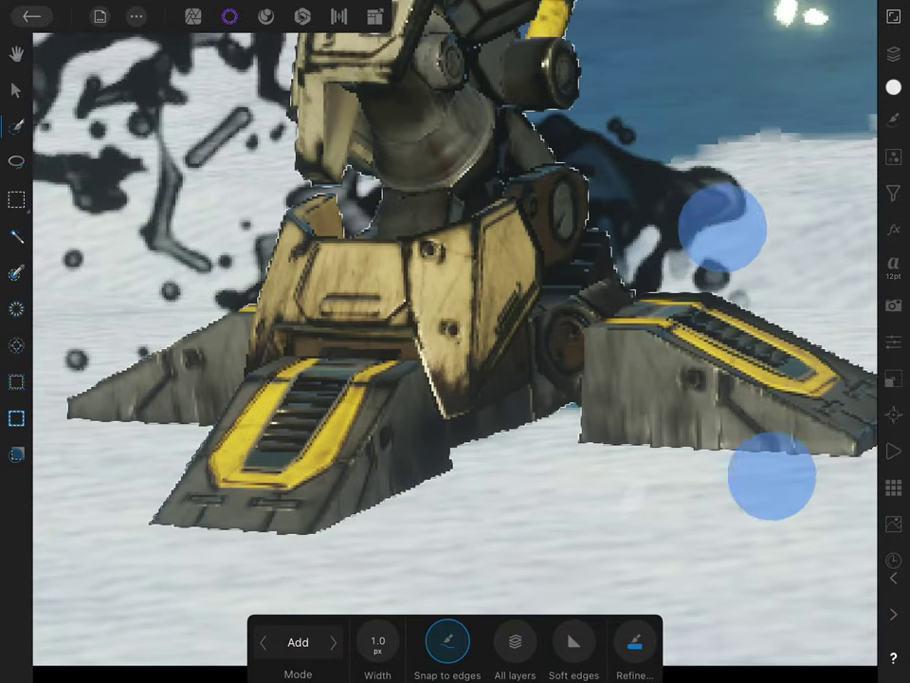
{"action": "scroll", "coordinate": [746, 351], "scroll_direction": "down", "scroll_amount": 3}
{"action": "scroll", "coordinate": [455, 284], "scroll_direction": "up", "scroll_amount": 3}
{"action": "scroll", "coordinate": [616, 417], "scroll_direction": "up", "scroll_amount": 5}
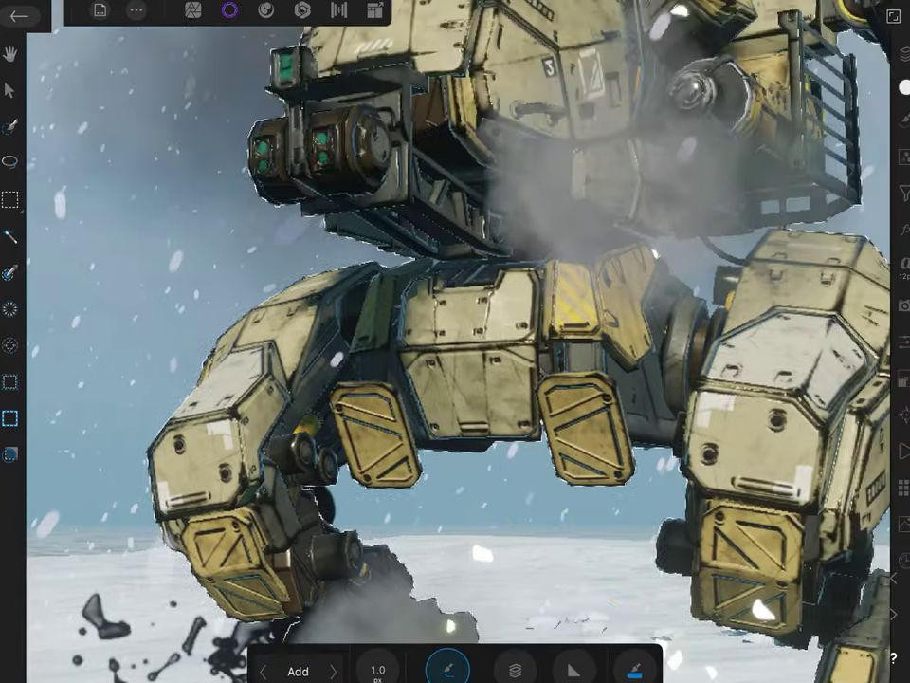
{"action": "scroll", "coordinate": [616, 417], "scroll_direction": "up", "scroll_amount": 5}
{"action": "scroll", "coordinate": [617, 418], "scroll_direction": "up", "scroll_amount": 5}
{"action": "scroll", "coordinate": [456, 341], "scroll_direction": "up", "scroll_amount": 3}
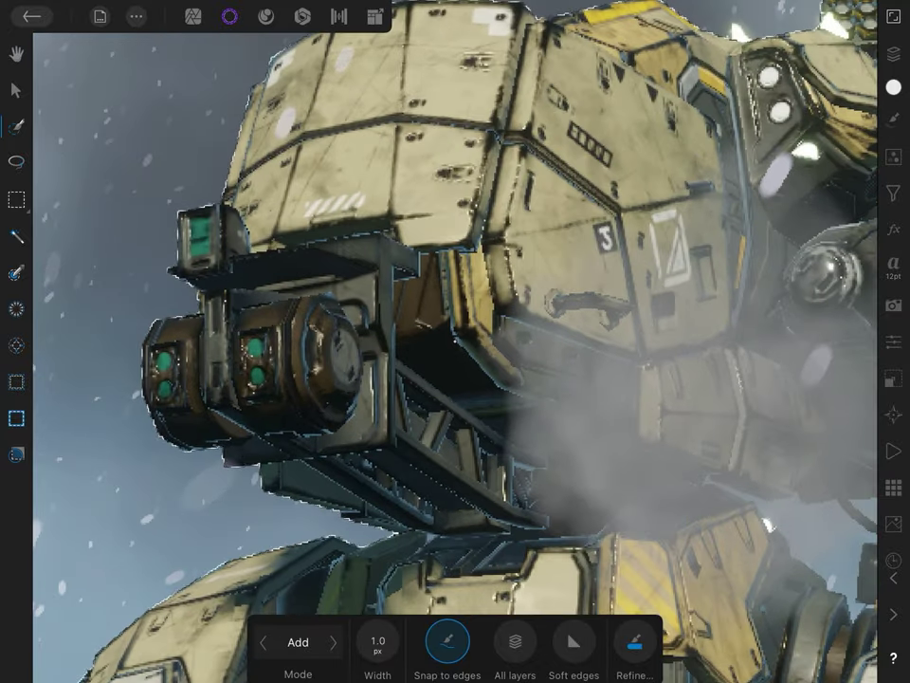
{"action": "scroll", "coordinate": [597, 403], "scroll_direction": "up", "scroll_amount": 1}
{"action": "scroll", "coordinate": [691, 359], "scroll_direction": "right", "scroll_amount": 3}
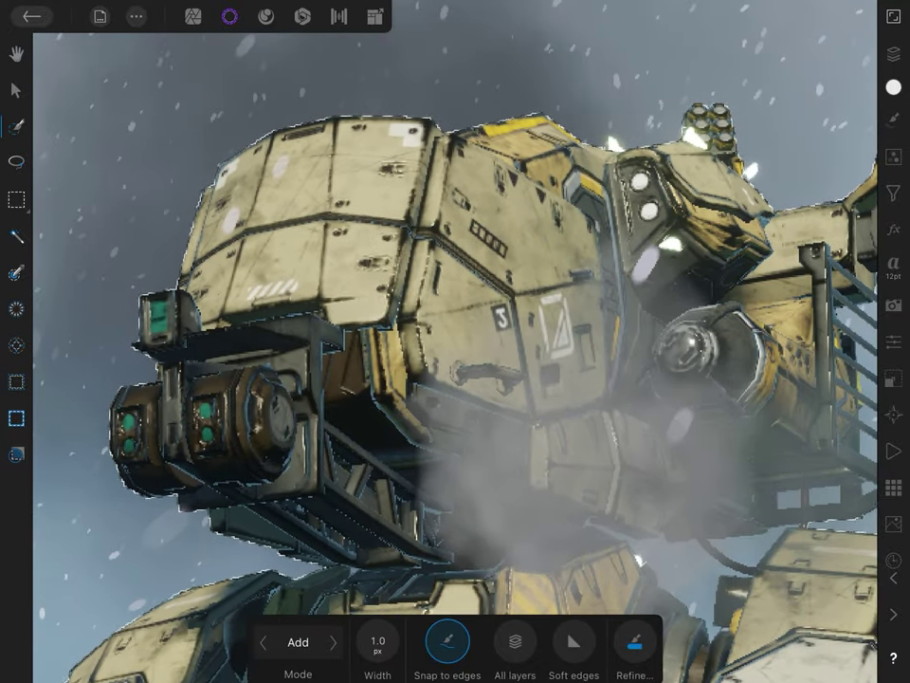
{"action": "scroll", "coordinate": [645, 379], "scroll_direction": "right", "scroll_amount": 5}
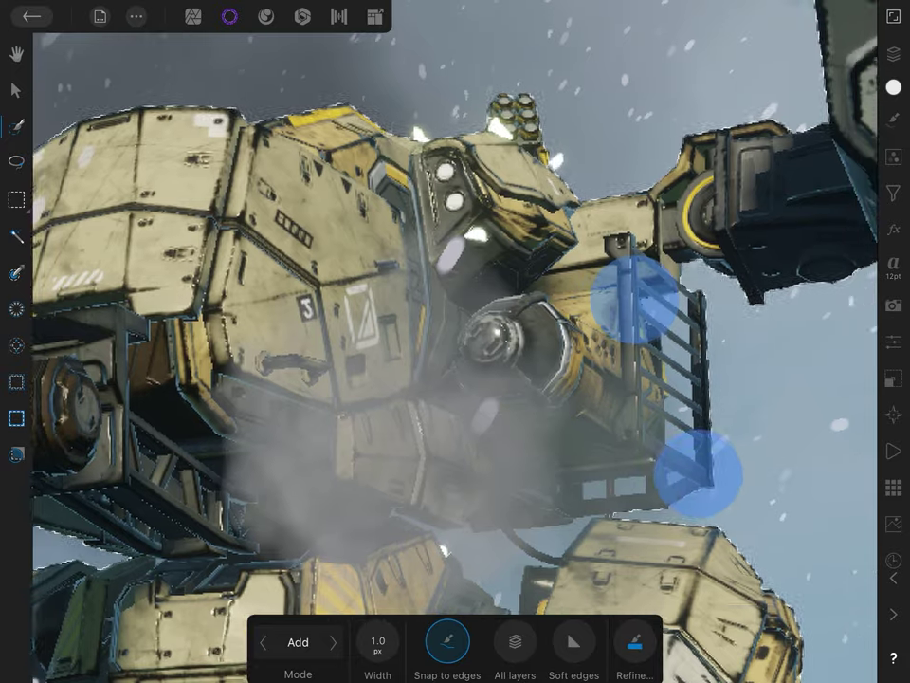
{"action": "scroll", "coordinate": [664, 389], "scroll_direction": "right", "scroll_amount": 5}
{"action": "scroll", "coordinate": [696, 362], "scroll_direction": "right", "scroll_amount": 5}
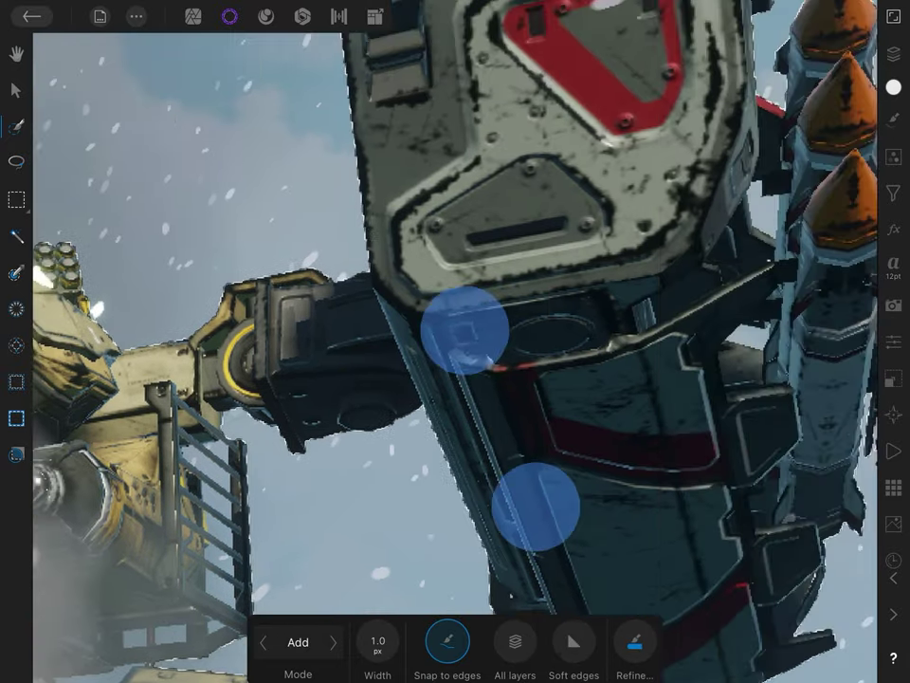
{"action": "scroll", "coordinate": [686, 341], "scroll_direction": "right", "scroll_amount": 5}
{"action": "scroll", "coordinate": [686, 341], "scroll_direction": "up", "scroll_amount": 3}
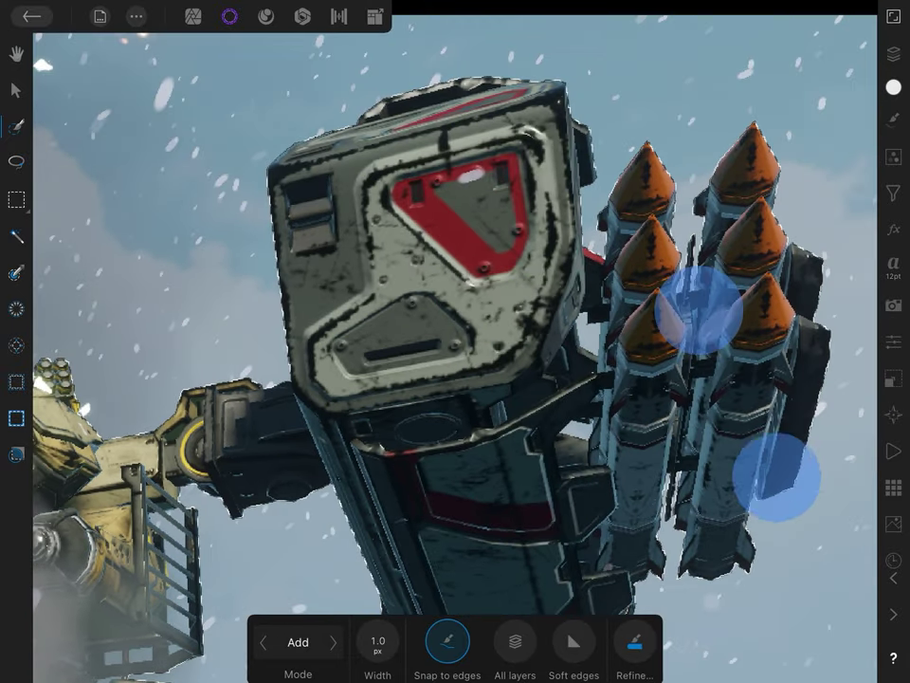
{"action": "scroll", "coordinate": [737, 390], "scroll_direction": "right", "scroll_amount": 3}
{"action": "scroll", "coordinate": [609, 238], "scroll_direction": "down", "scroll_amount": 3}
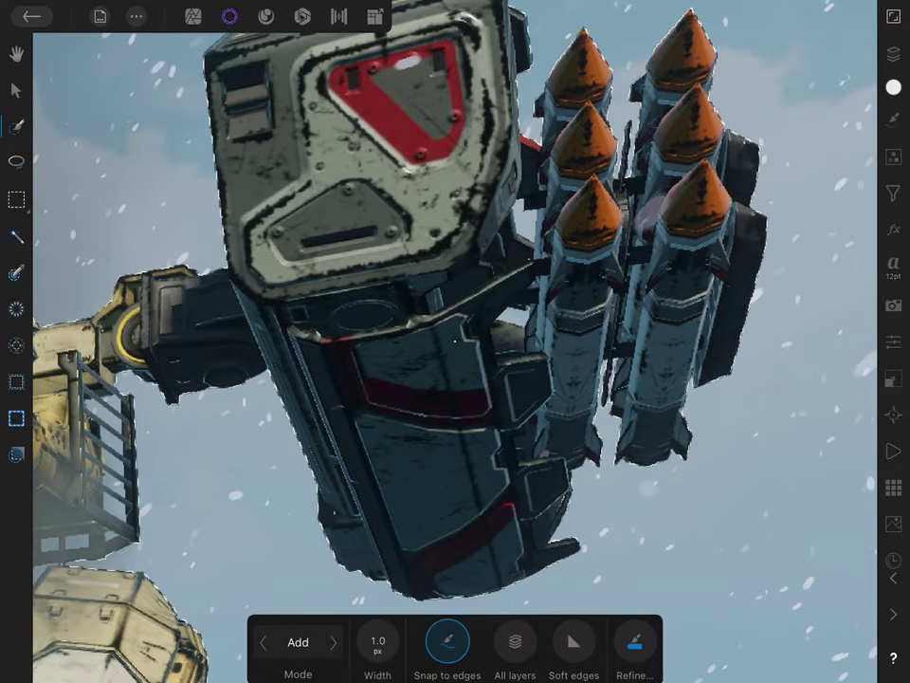
{"action": "scroll", "coordinate": [610, 284], "scroll_direction": "down", "scroll_amount": 5}
{"action": "scroll", "coordinate": [679, 284], "scroll_direction": "down", "scroll_amount": 5}
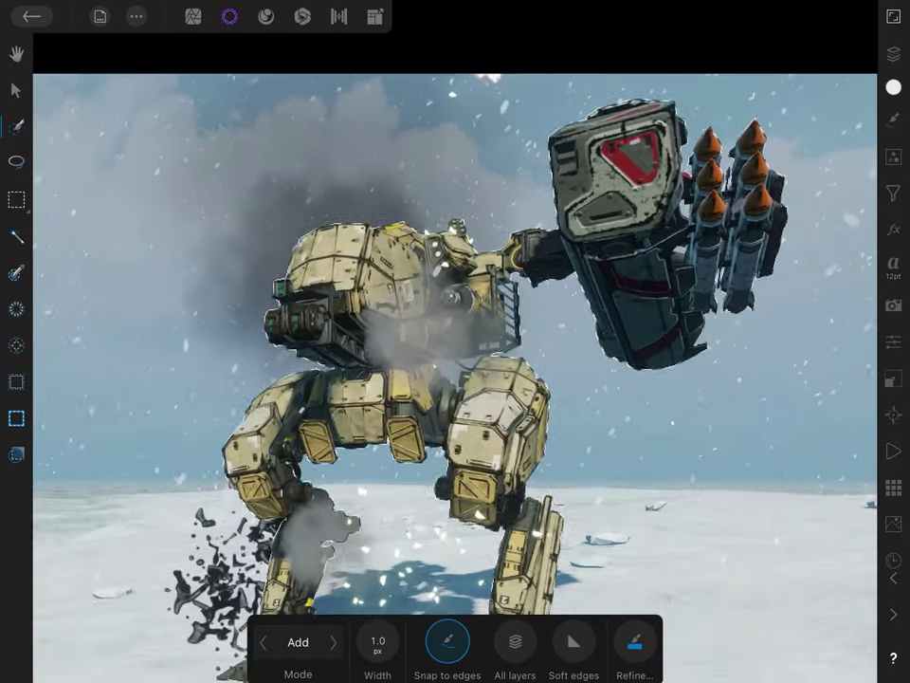
{"action": "scroll", "coordinate": [678, 284], "scroll_direction": "up", "scroll_amount": 2}
{"action": "scroll", "coordinate": [679, 284], "scroll_direction": "up", "scroll_amount": 5}
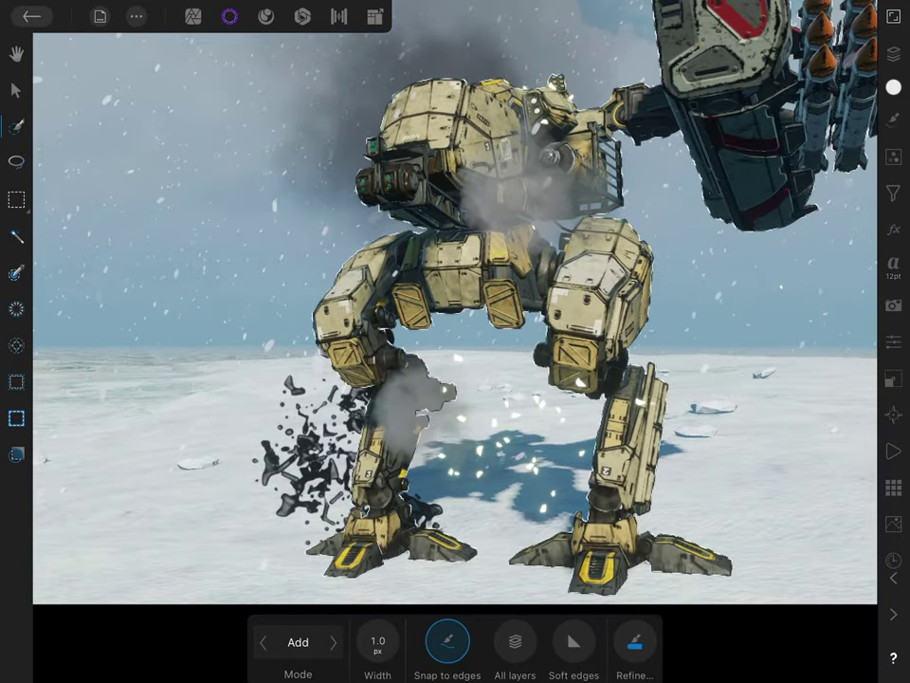
{"action": "scroll", "coordinate": [652, 396], "scroll_direction": "down", "scroll_amount": 3}
{"action": "scroll", "coordinate": [652, 396], "scroll_direction": "down", "scroll_amount": 2}
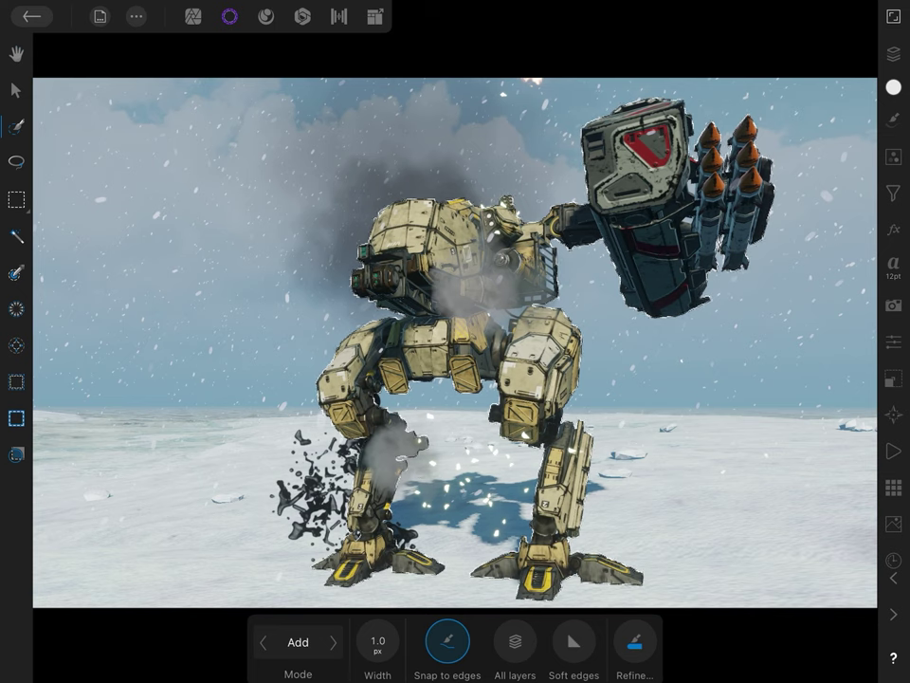
{"action": "scroll", "coordinate": [554, 512], "scroll_direction": "up", "scroll_amount": 5}
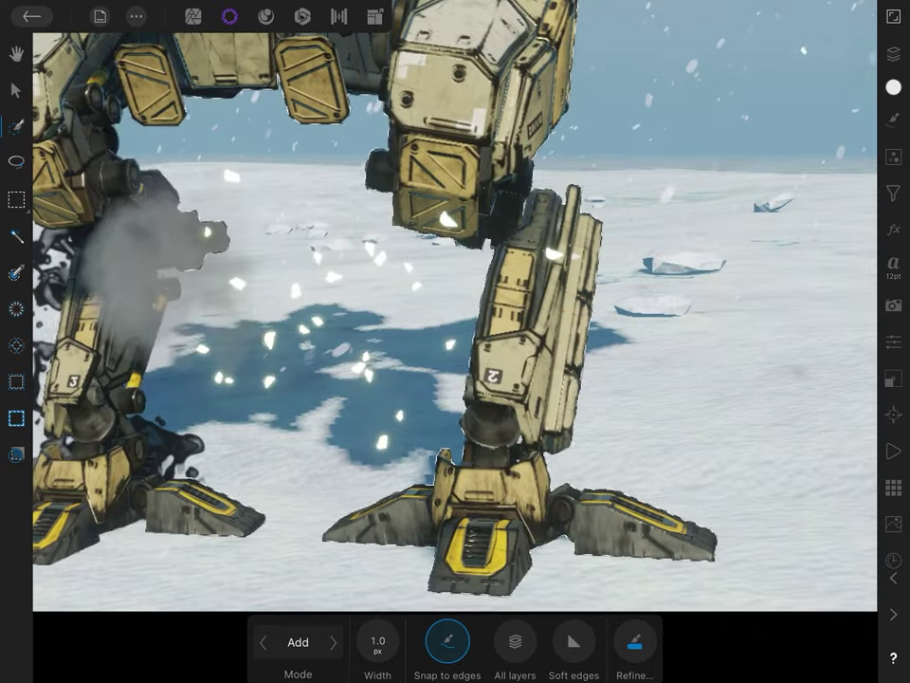
{"action": "scroll", "coordinate": [574, 457], "scroll_direction": "up", "scroll_amount": 5}
{"action": "scroll", "coordinate": [640, 308], "scroll_direction": "down", "scroll_amount": 3}
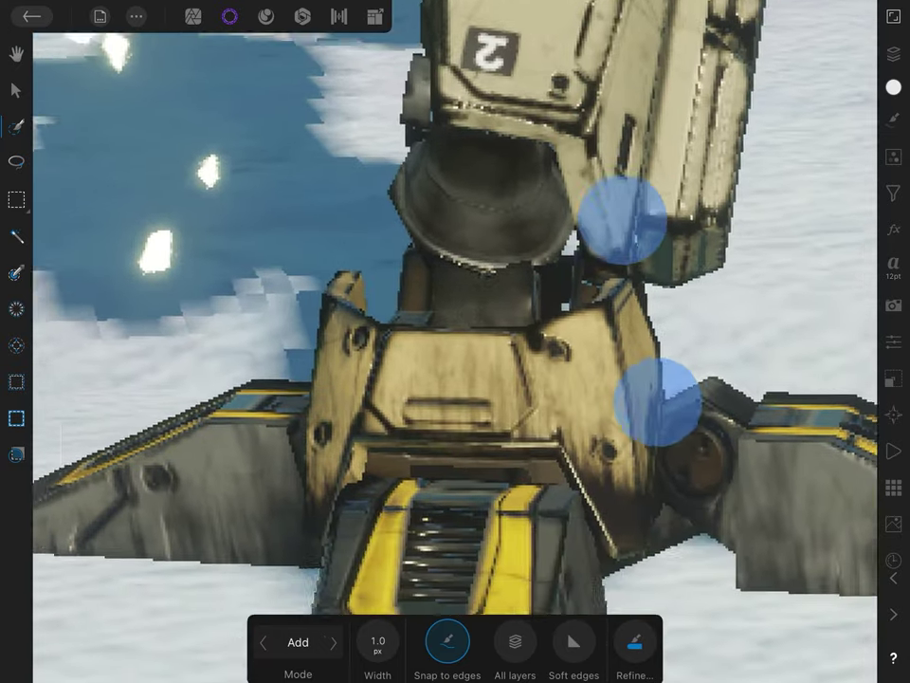
{"action": "scroll", "coordinate": [607, 304], "scroll_direction": "up", "scroll_amount": 5}
{"action": "scroll", "coordinate": [579, 302], "scroll_direction": "up", "scroll_amount": 3}
{"action": "scroll", "coordinate": [579, 301], "scroll_direction": "up", "scroll_amount": 3}
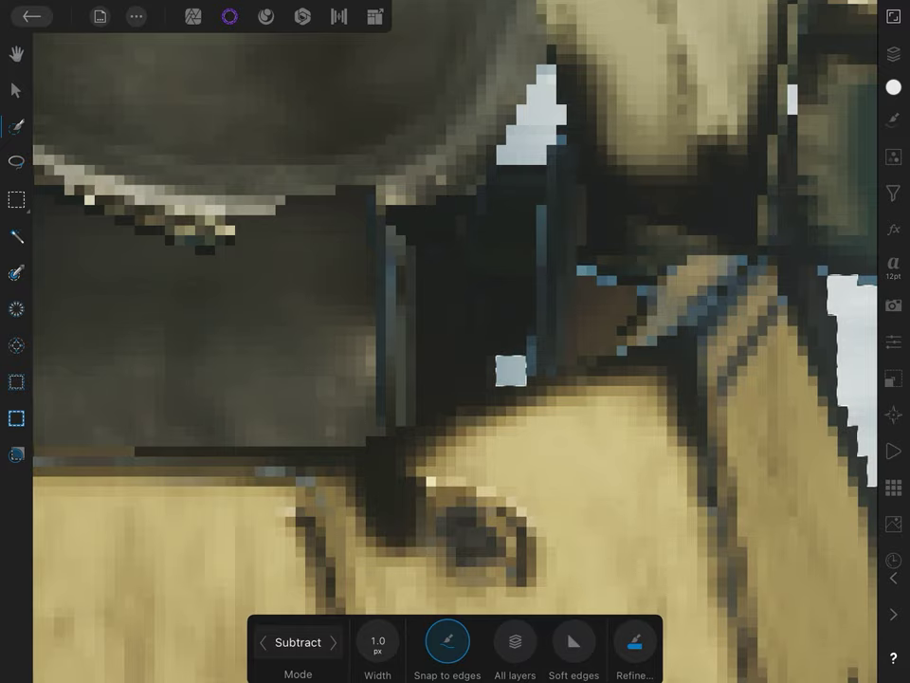
{"action": "scroll", "coordinate": [595, 419], "scroll_direction": "up", "scroll_amount": 3}
{"action": "scroll", "coordinate": [596, 419], "scroll_direction": "up", "scroll_amount": 2}
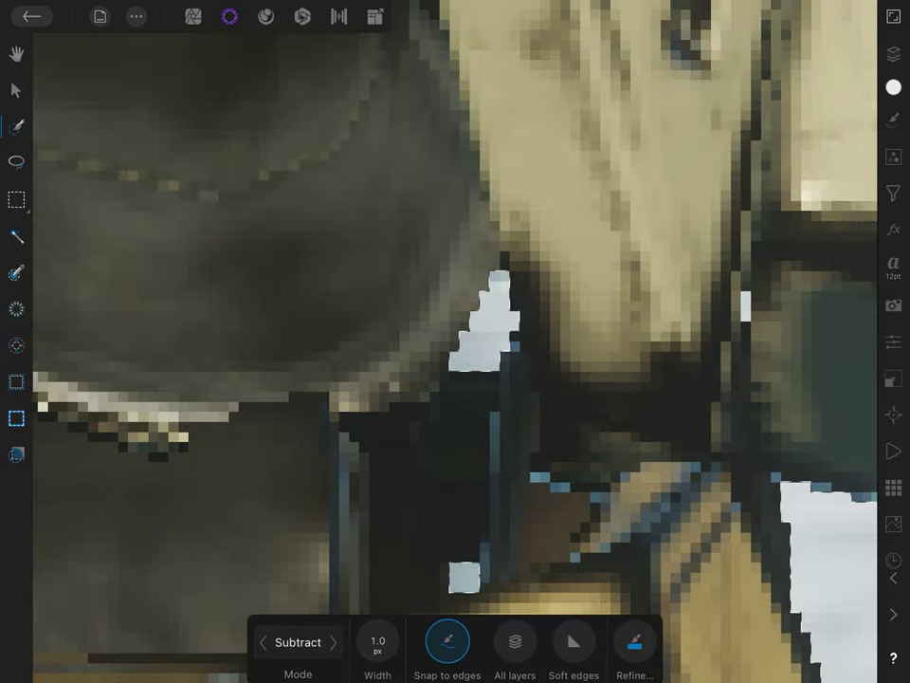
{"action": "scroll", "coordinate": [693, 384], "scroll_direction": "down", "scroll_amount": 5}
{"action": "scroll", "coordinate": [694, 384], "scroll_direction": "down", "scroll_amount": 3}
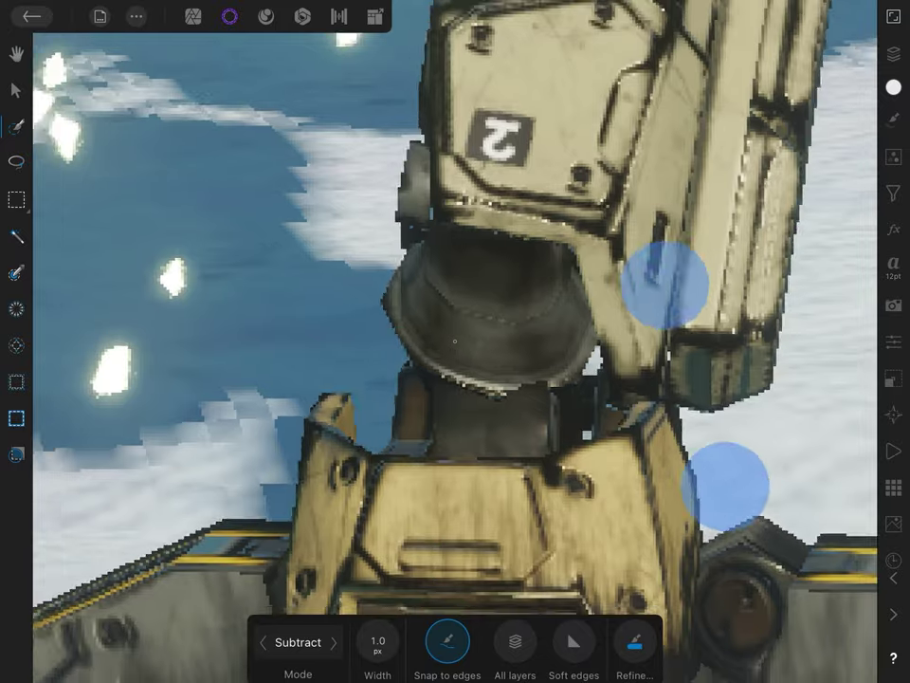
{"action": "scroll", "coordinate": [693, 384], "scroll_direction": "up", "scroll_amount": 1}
{"action": "scroll", "coordinate": [648, 424], "scroll_direction": "up", "scroll_amount": 2}
{"action": "scroll", "coordinate": [668, 203], "scroll_direction": "up", "scroll_amount": 2}
{"action": "scroll", "coordinate": [668, 203], "scroll_direction": "up", "scroll_amount": 1}
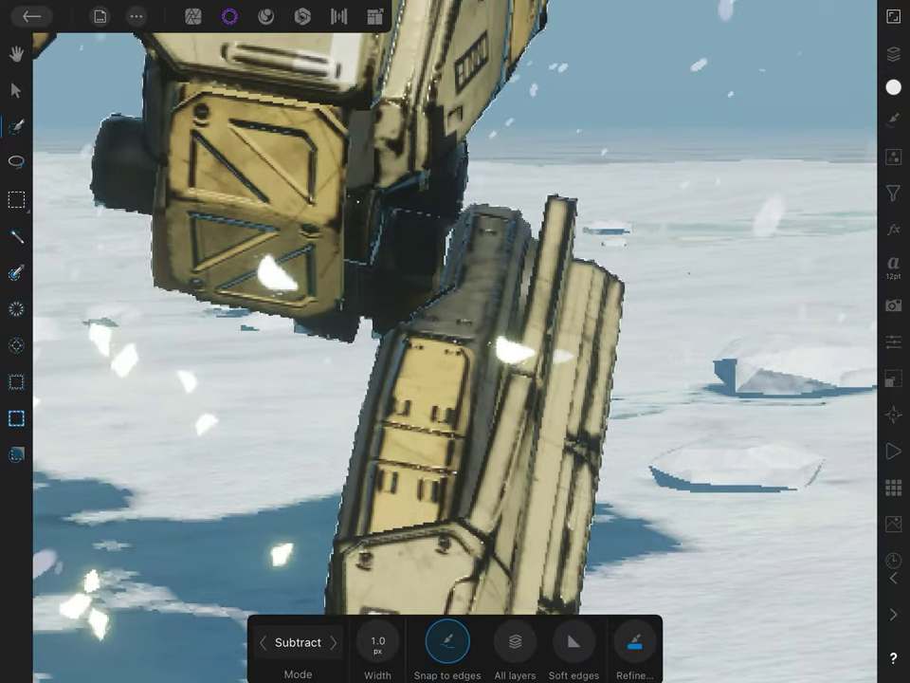
{"action": "scroll", "coordinate": [560, 291], "scroll_direction": "up", "scroll_amount": 5}
{"action": "scroll", "coordinate": [559, 292], "scroll_direction": "up", "scroll_amount": 5}
{"action": "left_click_drag", "start_coordinate": [479, 109], "coordinate": [427, 285]}
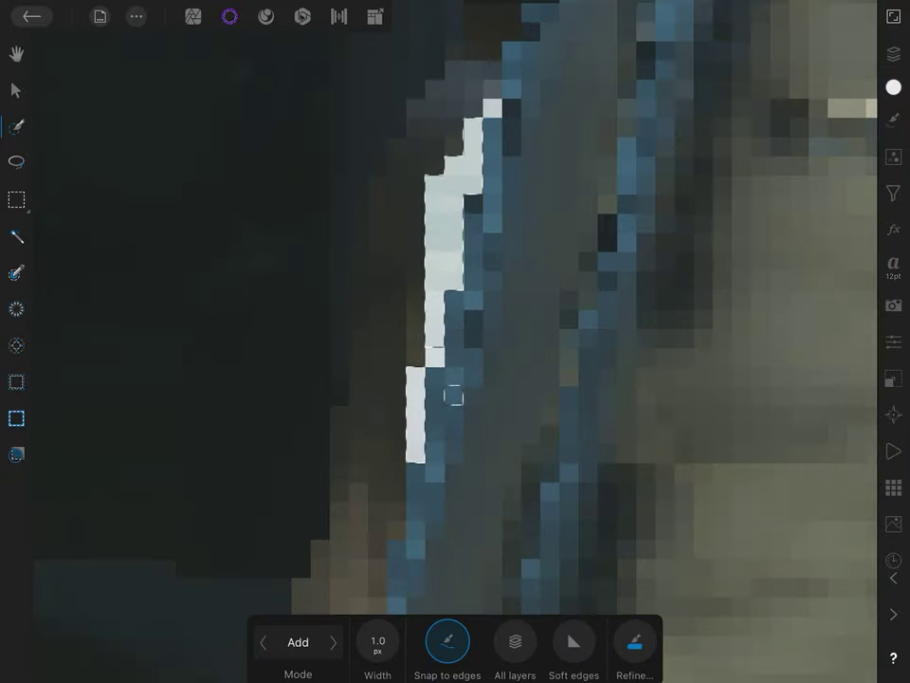
{"action": "scroll", "coordinate": [455, 341], "scroll_direction": "down", "scroll_amount": 5}
{"action": "scroll", "coordinate": [455, 341], "scroll_direction": "down", "scroll_amount": 2}
{"action": "scroll", "coordinate": [455, 341], "scroll_direction": "up", "scroll_amount": 3}
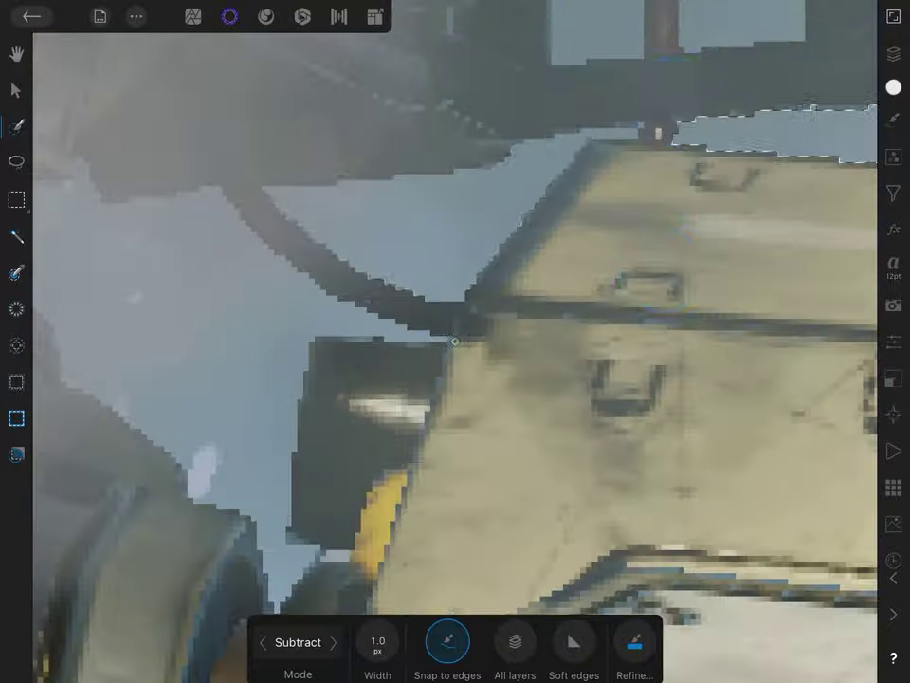
{"action": "scroll", "coordinate": [455, 342], "scroll_direction": "up", "scroll_amount": 3}
{"action": "scroll", "coordinate": [550, 369], "scroll_direction": "down", "scroll_amount": 5}
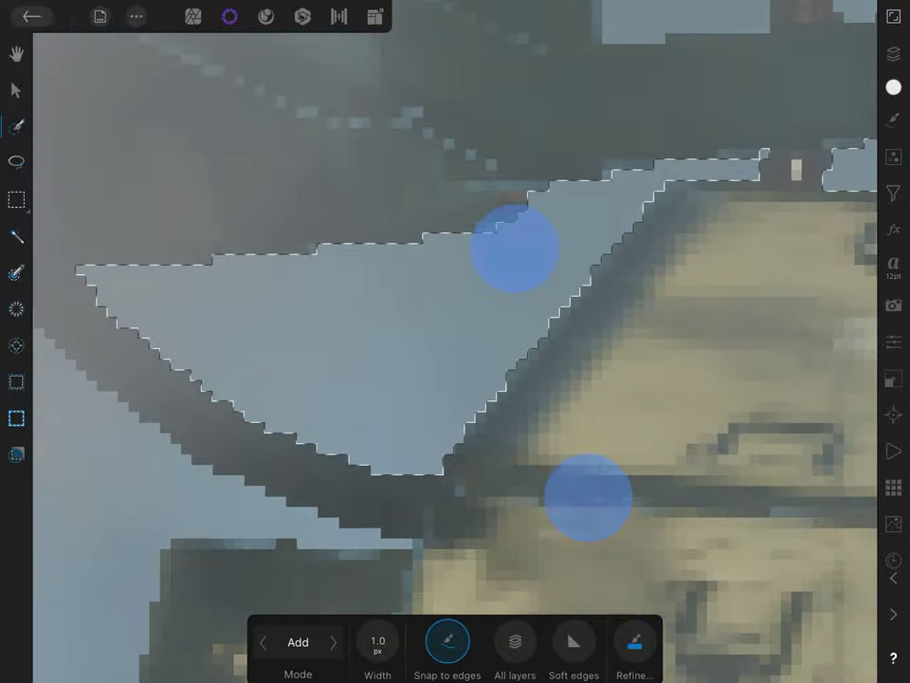
{"action": "left_click_drag", "start_coordinate": [416, 325], "coordinate": [396, 309]}
{"action": "key", "text": "ctrl+z"}
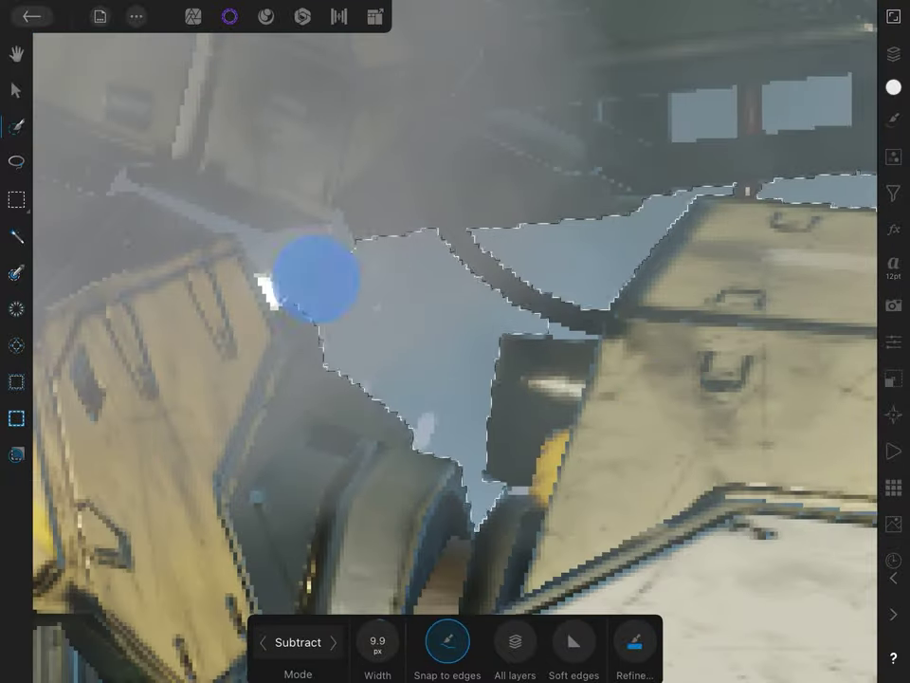
{"action": "scroll", "coordinate": [588, 323], "scroll_direction": "up", "scroll_amount": 3}
{"action": "scroll", "coordinate": [455, 341], "scroll_direction": "up", "scroll_amount": 2}
{"action": "scroll", "coordinate": [455, 341], "scroll_direction": "down", "scroll_amount": 2}
{"action": "scroll", "coordinate": [386, 264], "scroll_direction": "up", "scroll_amount": 3}
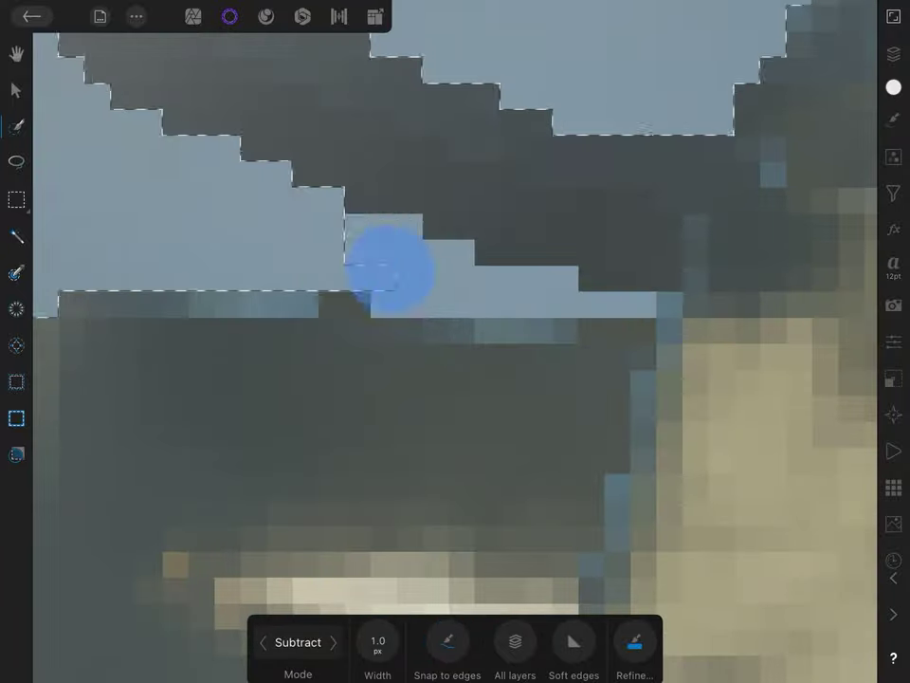
{"action": "scroll", "coordinate": [379, 285], "scroll_direction": "down", "scroll_amount": 3}
{"action": "scroll", "coordinate": [474, 317], "scroll_direction": "up", "scroll_amount": 2}
{"action": "scroll", "coordinate": [474, 318], "scroll_direction": "up", "scroll_amount": 3}
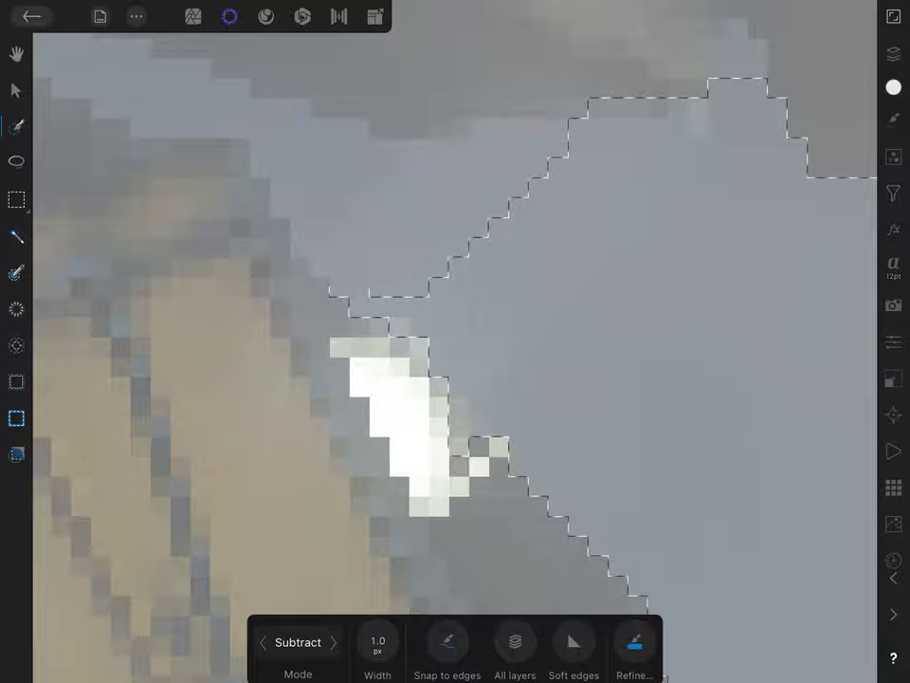
{"action": "left_click_drag", "start_coordinate": [379, 142], "coordinate": [318, 233]}
{"action": "left_click_drag", "start_coordinate": [484, 189], "coordinate": [537, 134]}
{"action": "scroll", "coordinate": [455, 341], "scroll_direction": "up", "scroll_amount": 3}
{"action": "scroll", "coordinate": [455, 341], "scroll_direction": "up", "scroll_amount": 2}
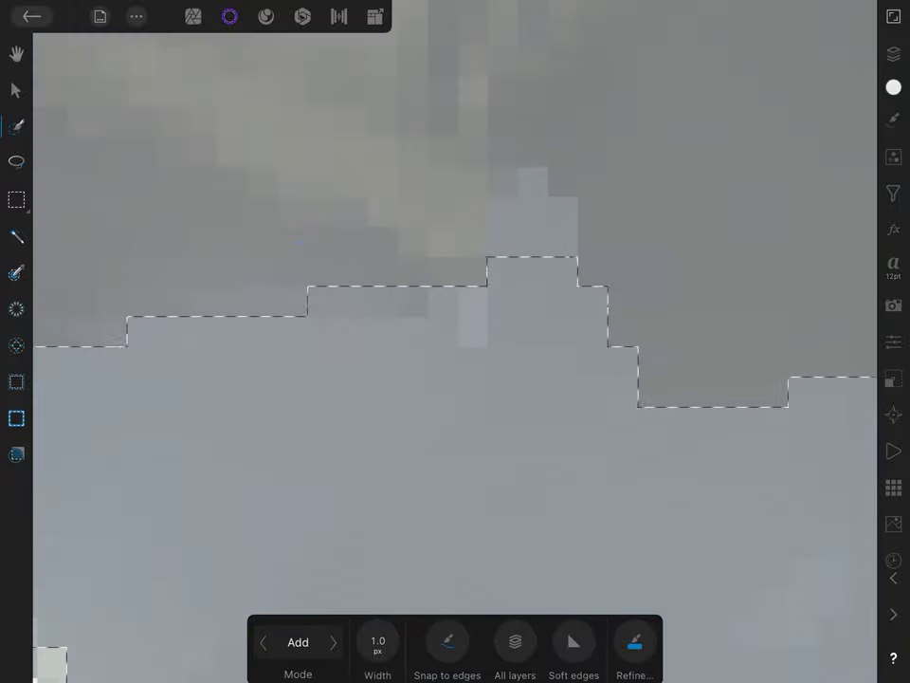
{"action": "scroll", "coordinate": [575, 363], "scroll_direction": "down", "scroll_amount": 2}
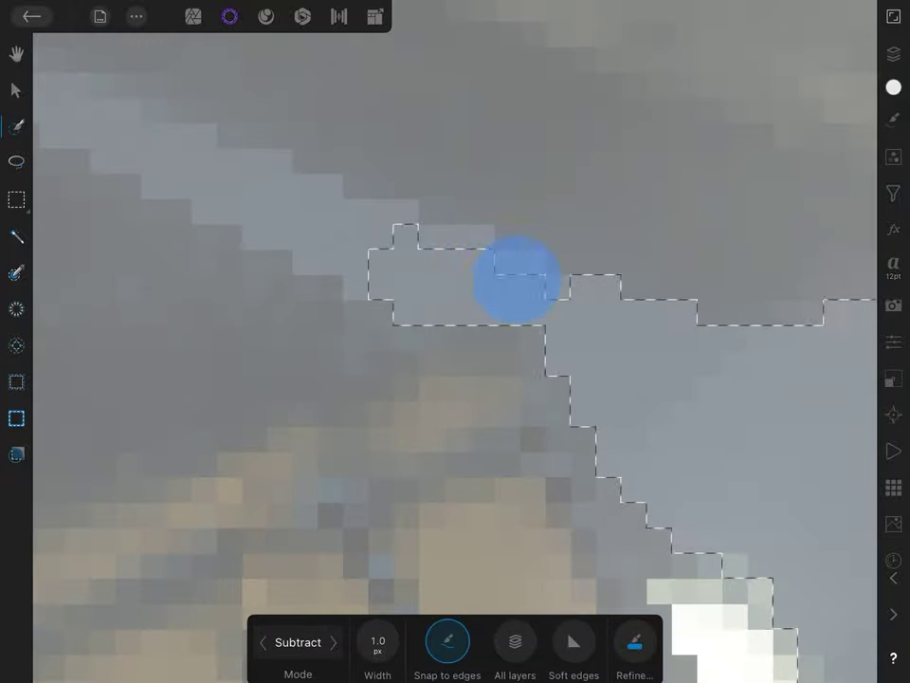
{"action": "scroll", "coordinate": [455, 341], "scroll_direction": "down", "scroll_amount": 2}
{"action": "scroll", "coordinate": [162, 210], "scroll_direction": "up", "scroll_amount": 3}
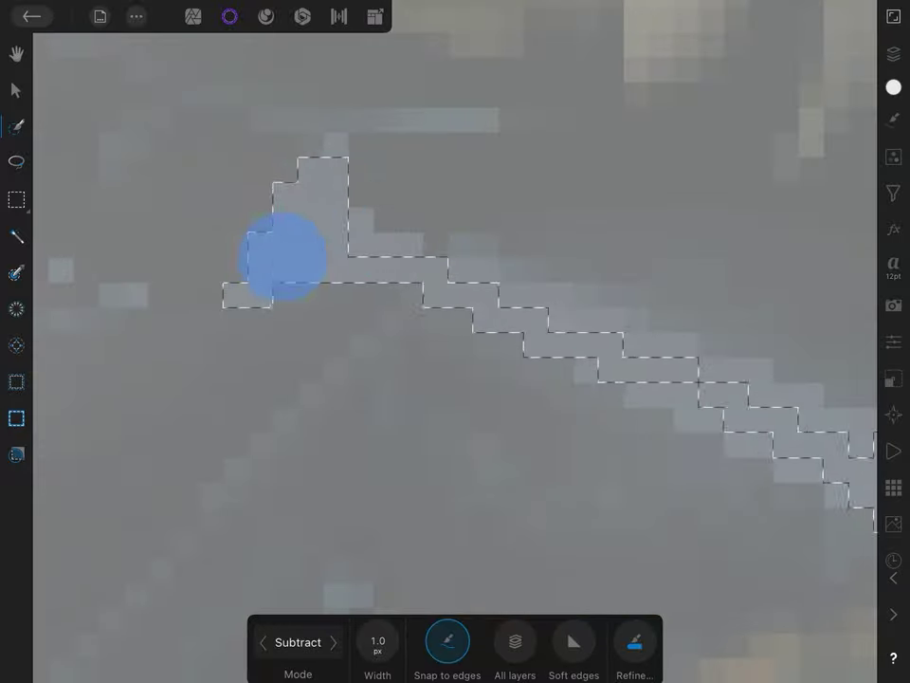
{"action": "left_click", "coordinate": [263, 642]}
{"action": "scroll", "coordinate": [455, 342], "scroll_direction": "up", "scroll_amount": 2}
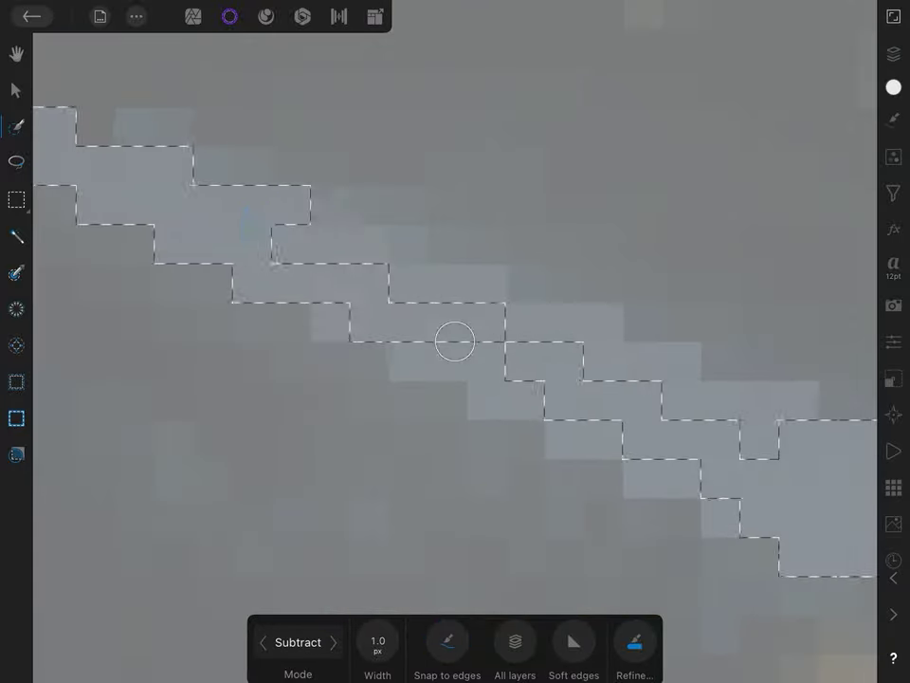
{"action": "scroll", "coordinate": [455, 341], "scroll_direction": "down", "scroll_amount": 2}
{"action": "scroll", "coordinate": [455, 342], "scroll_direction": "up", "scroll_amount": 3}
{"action": "left_click", "coordinate": [333, 642]}
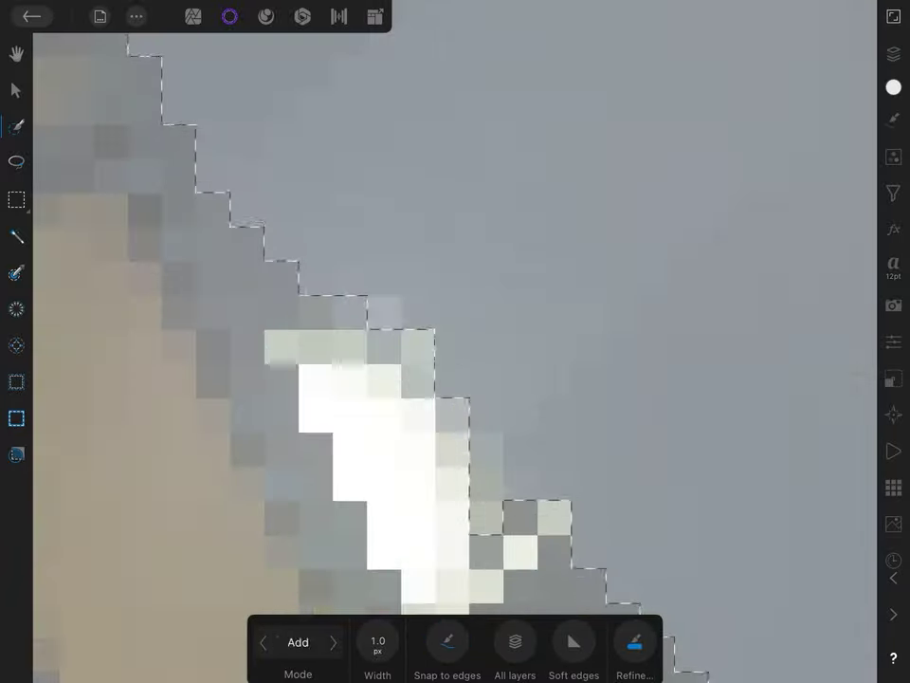
{"action": "scroll", "coordinate": [455, 341], "scroll_direction": "down", "scroll_amount": 2}
{"action": "left_click", "coordinate": [262, 642]}
{"action": "scroll", "coordinate": [455, 341], "scroll_direction": "up", "scroll_amount": 3}
{"action": "scroll", "coordinate": [456, 341], "scroll_direction": "down", "scroll_amount": 2}
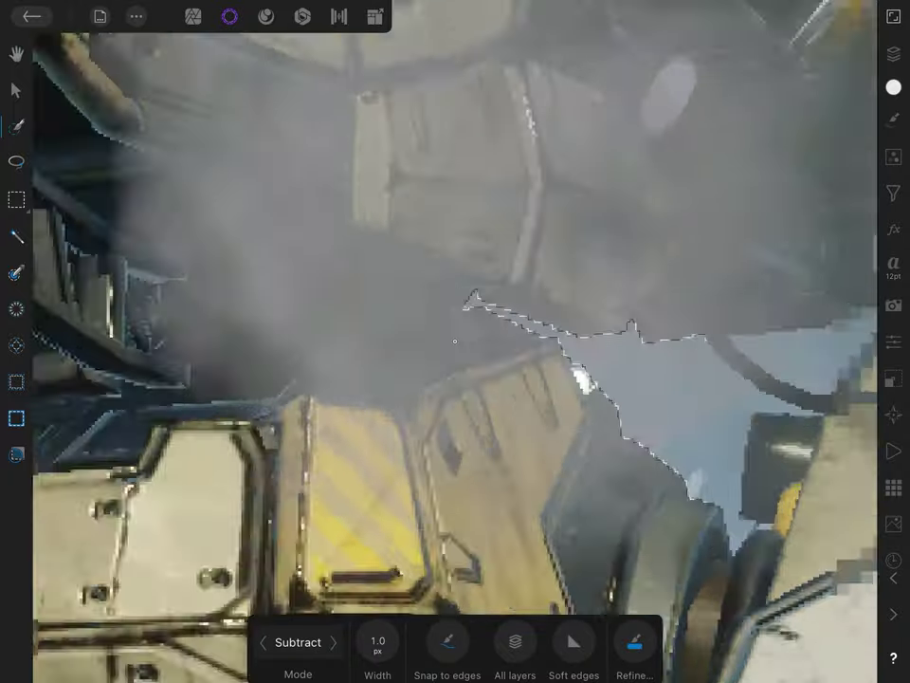
{"action": "scroll", "coordinate": [579, 347], "scroll_direction": "down", "scroll_amount": 2}
{"action": "scroll", "coordinate": [581, 347], "scroll_direction": "up", "scroll_amount": 5}
{"action": "scroll", "coordinate": [455, 339], "scroll_direction": "up", "scroll_amount": 2}
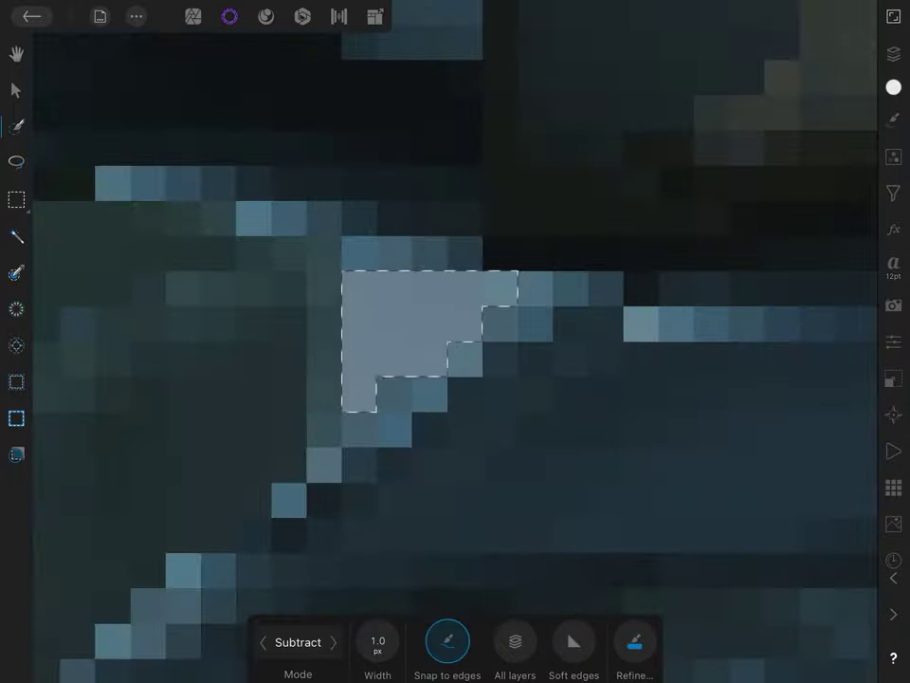
{"action": "scroll", "coordinate": [569, 379], "scroll_direction": "down", "scroll_amount": 5}
{"action": "scroll", "coordinate": [569, 380], "scroll_direction": "down", "scroll_amount": 3}
{"action": "scroll", "coordinate": [588, 455], "scroll_direction": "down", "scroll_amount": 3}
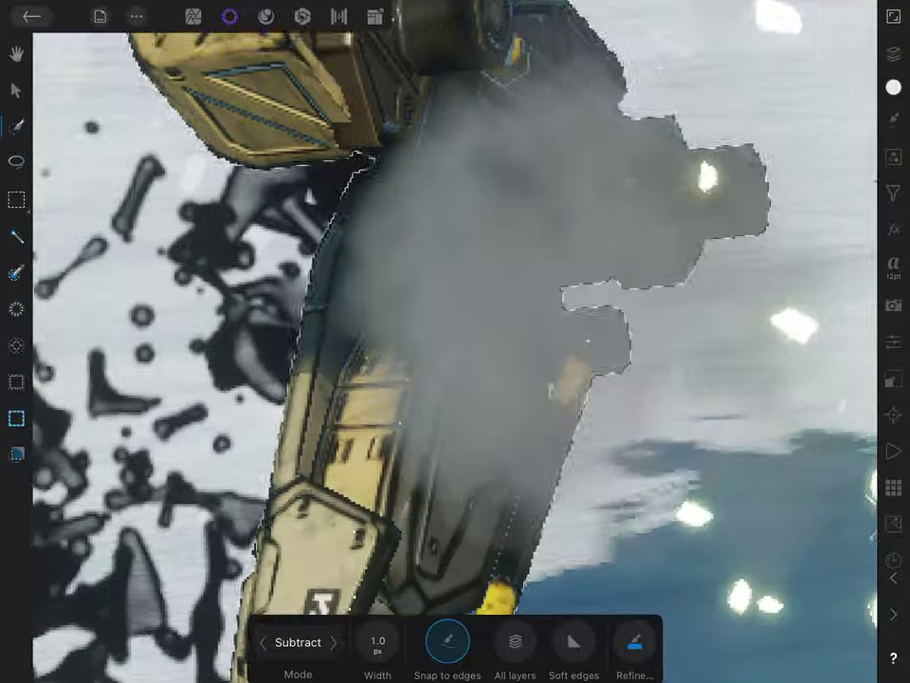
{"action": "scroll", "coordinate": [658, 322], "scroll_direction": "up", "scroll_amount": 2}
{"action": "scroll", "coordinate": [658, 323], "scroll_direction": "up", "scroll_amount": 5}
{"action": "scroll", "coordinate": [603, 390], "scroll_direction": "up", "scroll_amount": 5}
{"action": "scroll", "coordinate": [456, 341], "scroll_direction": "up", "scroll_amount": 2}
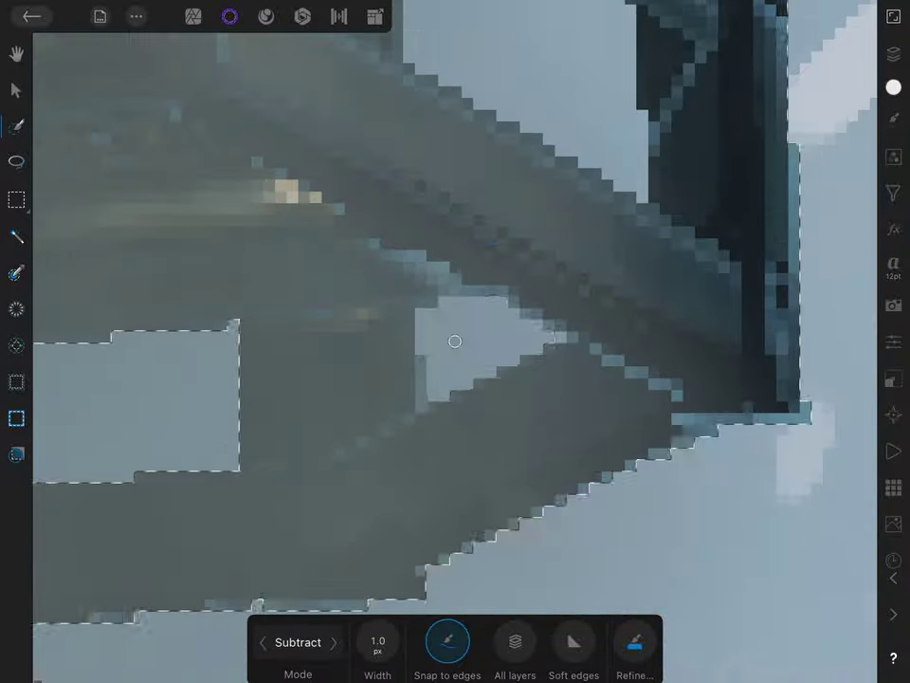
{"action": "scroll", "coordinate": [455, 342], "scroll_direction": "up", "scroll_amount": 2}
{"action": "scroll", "coordinate": [455, 341], "scroll_direction": "down", "scroll_amount": 5}
{"action": "scroll", "coordinate": [532, 353], "scroll_direction": "up", "scroll_amount": 5}
{"action": "scroll", "coordinate": [526, 332], "scroll_direction": "up", "scroll_amount": 3}
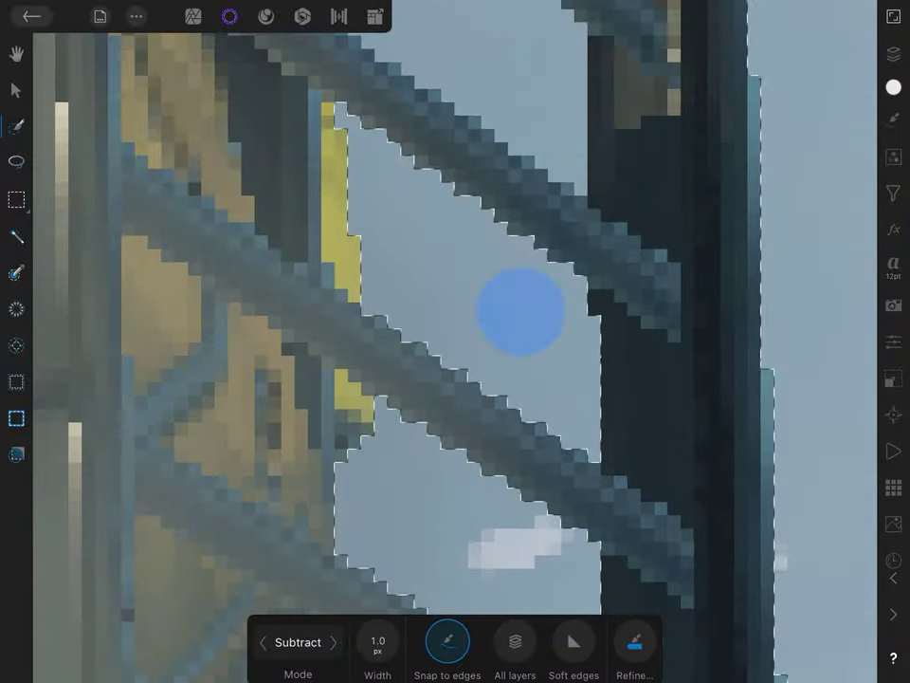
{"action": "scroll", "coordinate": [548, 203], "scroll_direction": "right", "scroll_amount": 2}
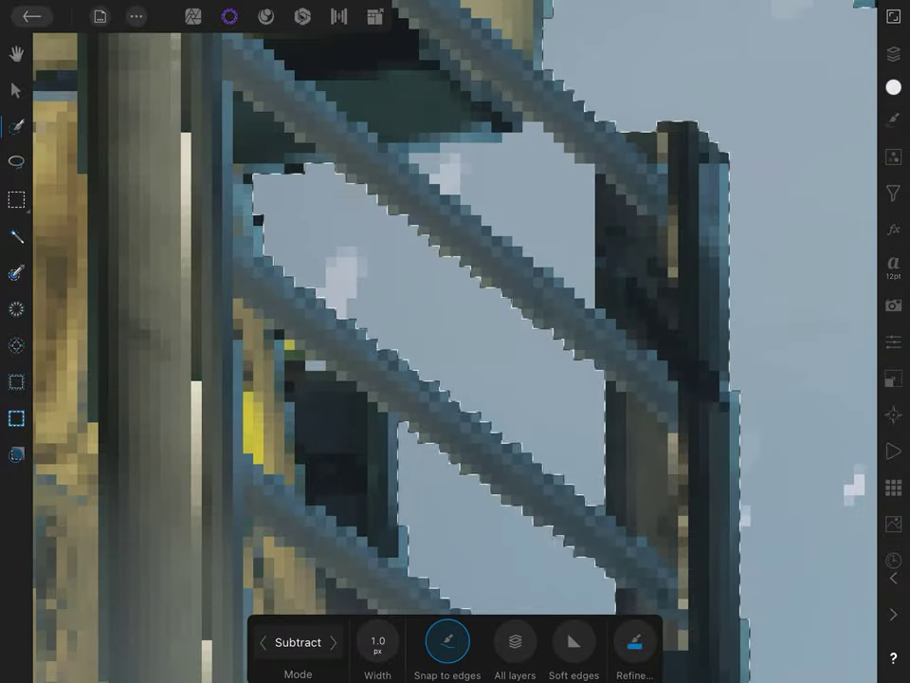
{"action": "scroll", "coordinate": [609, 353], "scroll_direction": "down", "scroll_amount": 5}
{"action": "scroll", "coordinate": [455, 342], "scroll_direction": "right", "scroll_amount": 5}
{"action": "scroll", "coordinate": [456, 341], "scroll_direction": "right", "scroll_amount": 5}
{"action": "scroll", "coordinate": [455, 341], "scroll_direction": "up", "scroll_amount": 5}
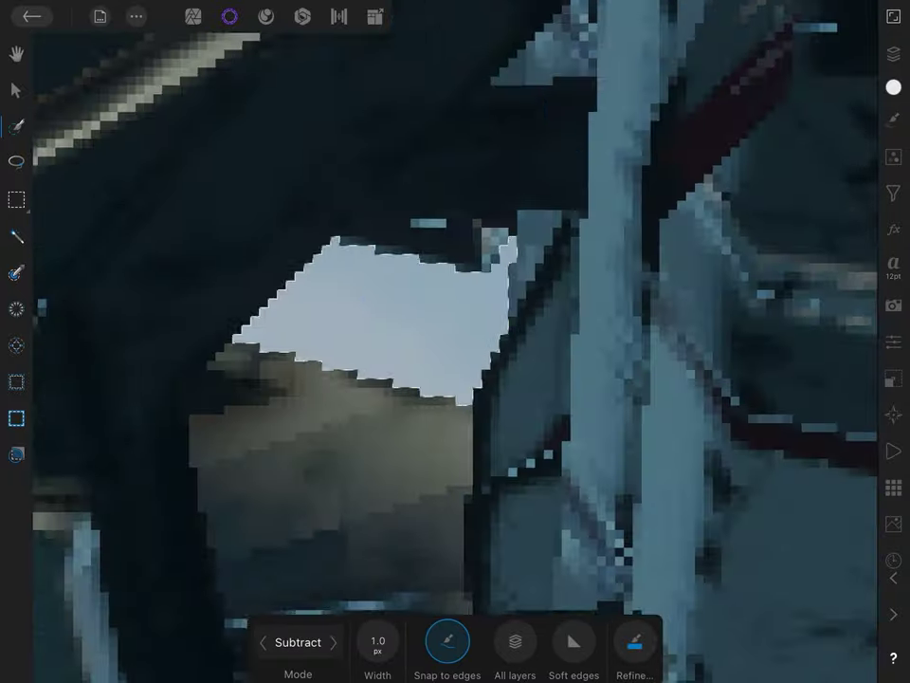
{"action": "scroll", "coordinate": [455, 341], "scroll_direction": "down", "scroll_amount": 3}
{"action": "scroll", "coordinate": [455, 341], "scroll_direction": "down", "scroll_amount": 3}
{"action": "scroll", "coordinate": [456, 342], "scroll_direction": "up", "scroll_amount": 3}
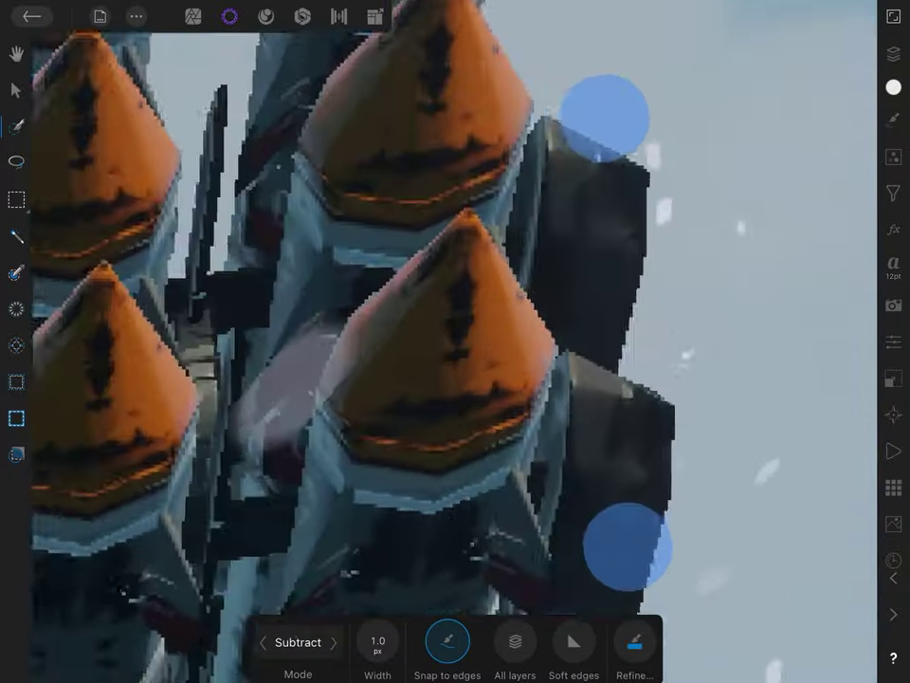
{"action": "scroll", "coordinate": [455, 341], "scroll_direction": "up", "scroll_amount": 3}
{"action": "scroll", "coordinate": [455, 341], "scroll_direction": "up", "scroll_amount": 3}
{"action": "scroll", "coordinate": [455, 341], "scroll_direction": "up", "scroll_amount": 2}
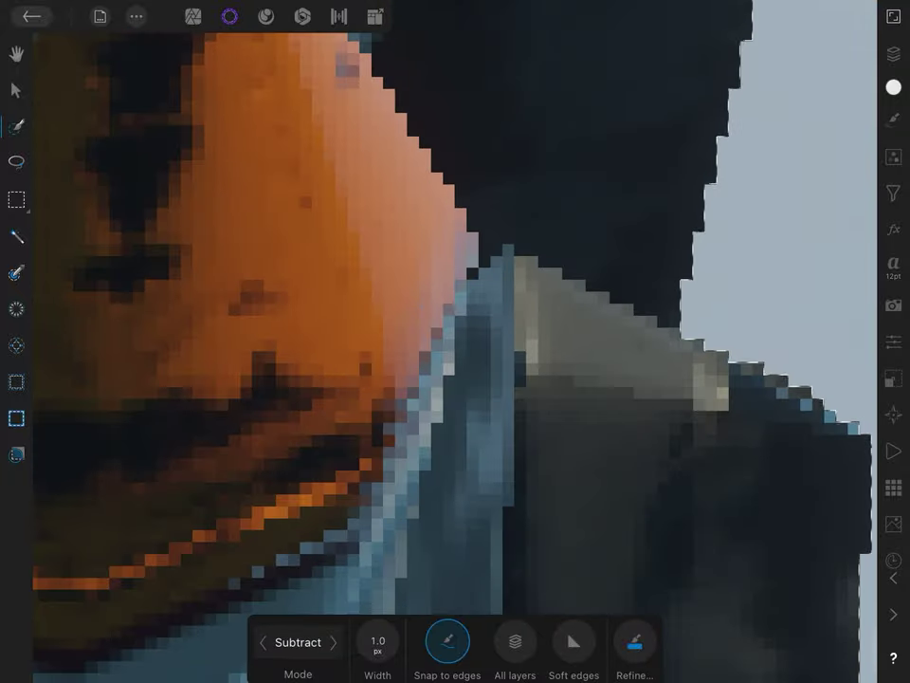
{"action": "scroll", "coordinate": [617, 369], "scroll_direction": "down", "scroll_amount": 5}
{"action": "scroll", "coordinate": [616, 370], "scroll_direction": "down", "scroll_amount": 3}
{"action": "scroll", "coordinate": [617, 370], "scroll_direction": "down", "scroll_amount": 1}
{"action": "scroll", "coordinate": [617, 370], "scroll_direction": "down", "scroll_amount": 1}
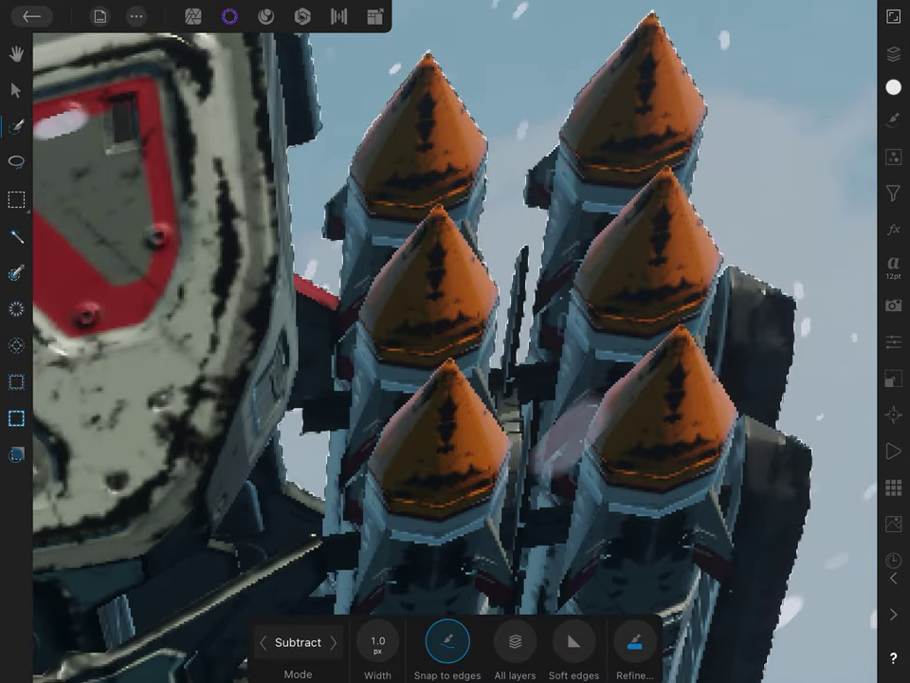
{"action": "scroll", "coordinate": [518, 349], "scroll_direction": "down", "scroll_amount": 5}
{"action": "scroll", "coordinate": [550, 321], "scroll_direction": "up", "scroll_amount": 1}
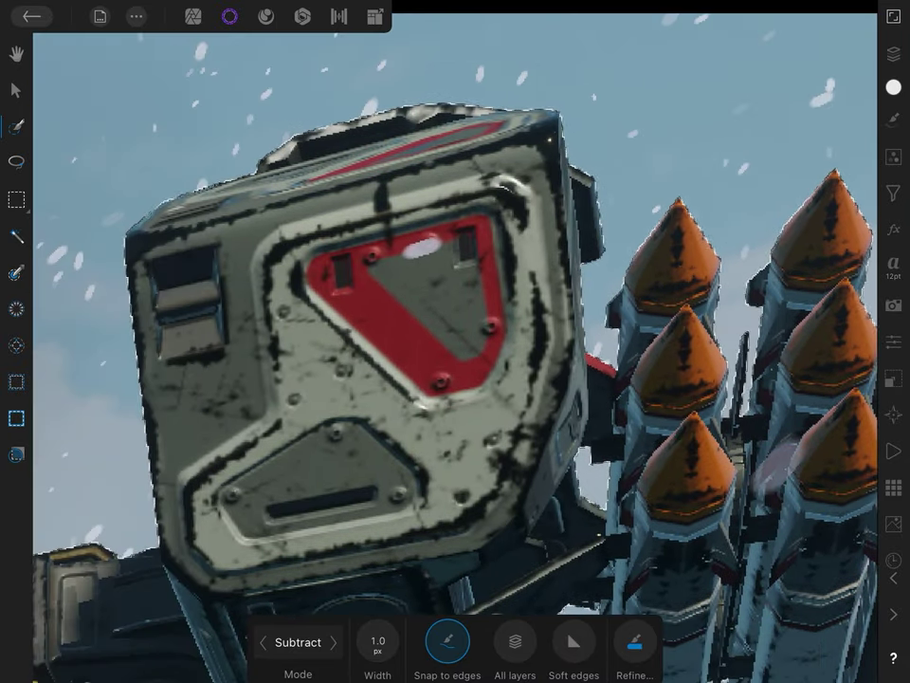
{"action": "scroll", "coordinate": [550, 321], "scroll_direction": "down", "scroll_amount": 3}
{"action": "scroll", "coordinate": [451, 417], "scroll_direction": "up", "scroll_amount": 3}
{"action": "scroll", "coordinate": [451, 417], "scroll_direction": "up", "scroll_amount": 2}
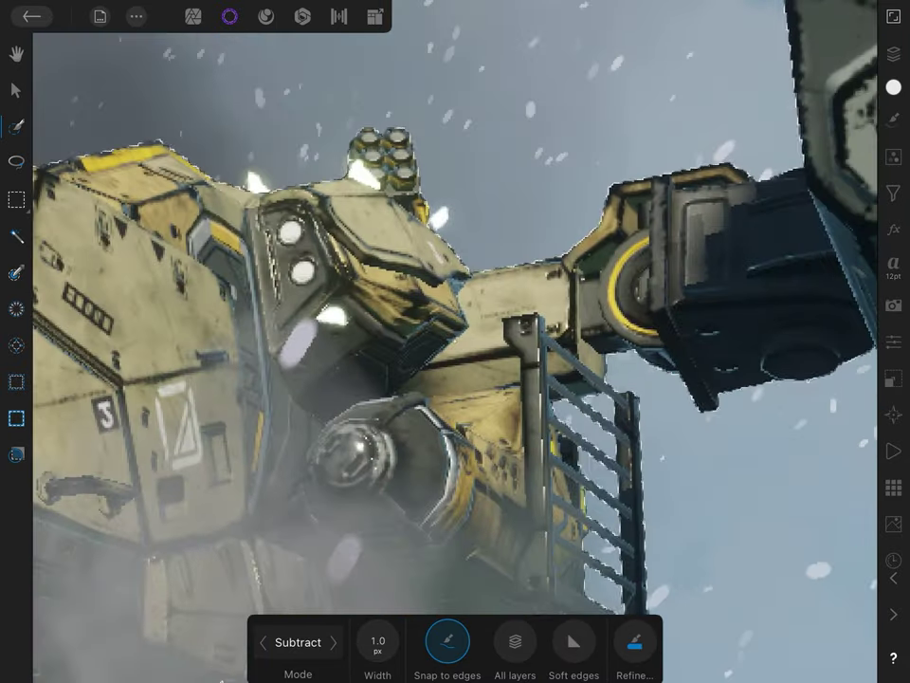
{"action": "scroll", "coordinate": [555, 298], "scroll_direction": "up", "scroll_amount": 3}
{"action": "scroll", "coordinate": [561, 300], "scroll_direction": "down", "scroll_amount": 5}
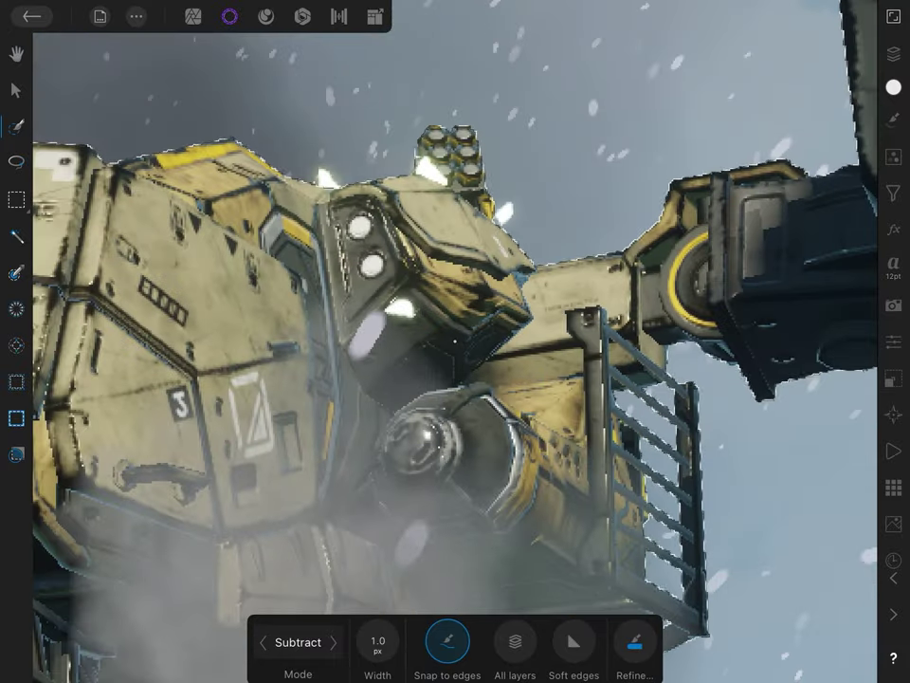
{"action": "scroll", "coordinate": [599, 330], "scroll_direction": "left", "scroll_amount": 5}
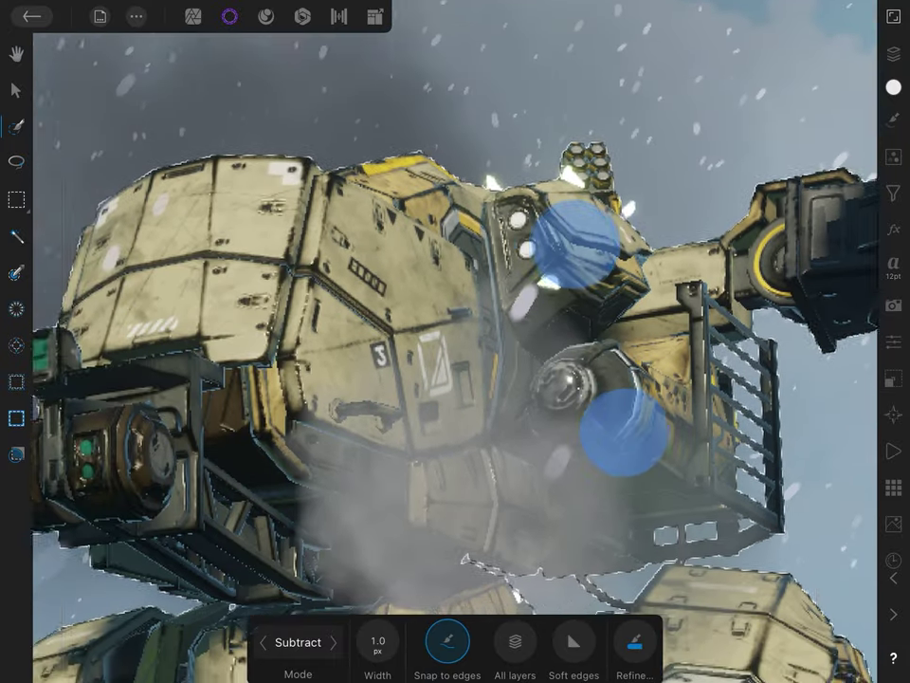
{"action": "scroll", "coordinate": [600, 330], "scroll_direction": "left", "scroll_amount": 3}
{"action": "scroll", "coordinate": [607, 351], "scroll_direction": "left", "scroll_amount": 3}
{"action": "scroll", "coordinate": [614, 367], "scroll_direction": "down", "scroll_amount": 1}
{"action": "scroll", "coordinate": [615, 367], "scroll_direction": "down", "scroll_amount": 2}
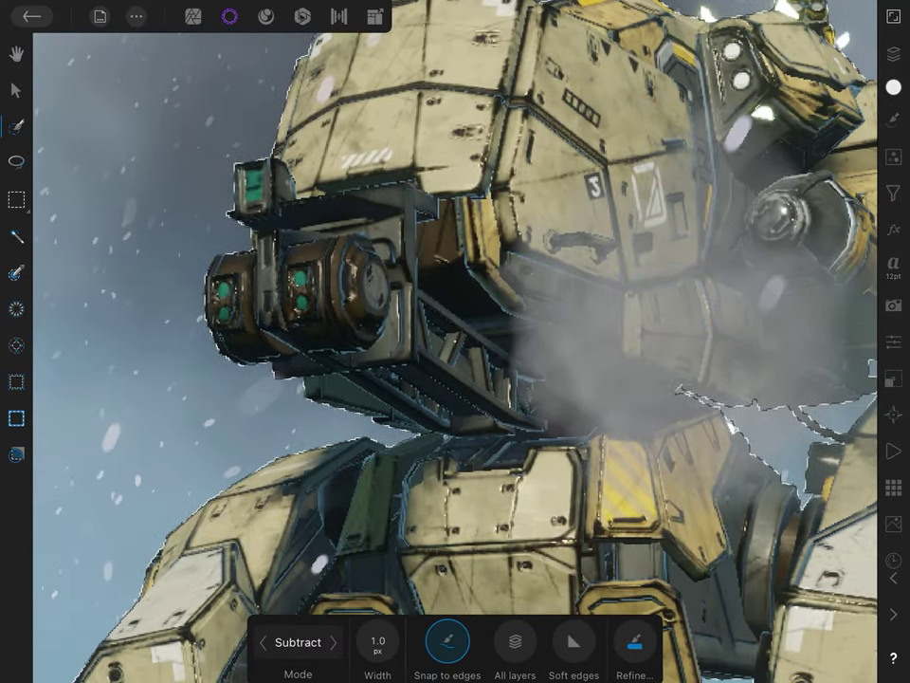
{"action": "scroll", "coordinate": [429, 399], "scroll_direction": "up", "scroll_amount": 3}
{"action": "scroll", "coordinate": [429, 399], "scroll_direction": "up", "scroll_amount": 5}
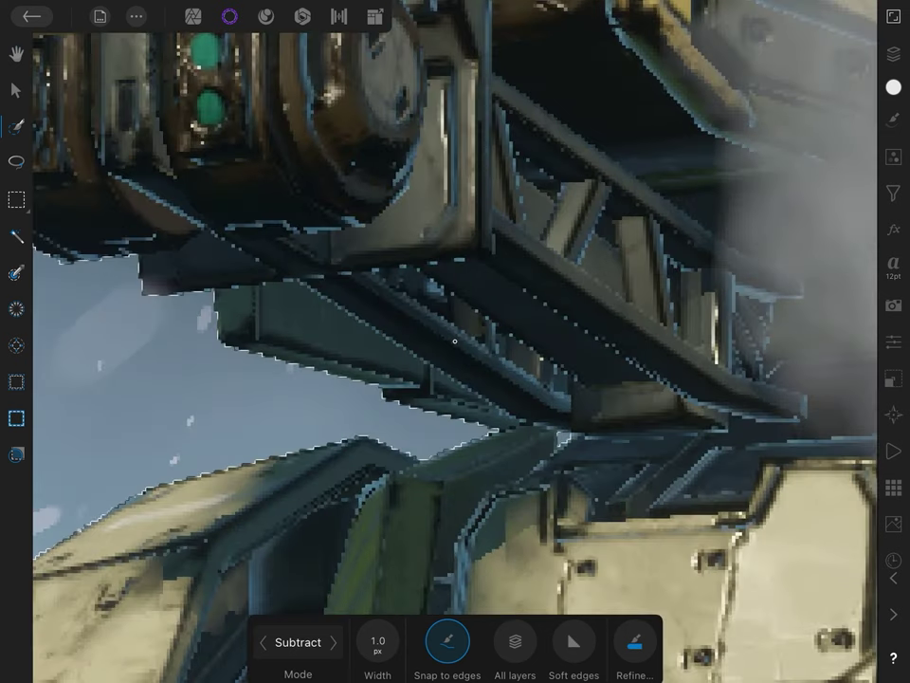
{"action": "scroll", "coordinate": [581, 399], "scroll_direction": "up", "scroll_amount": 5}
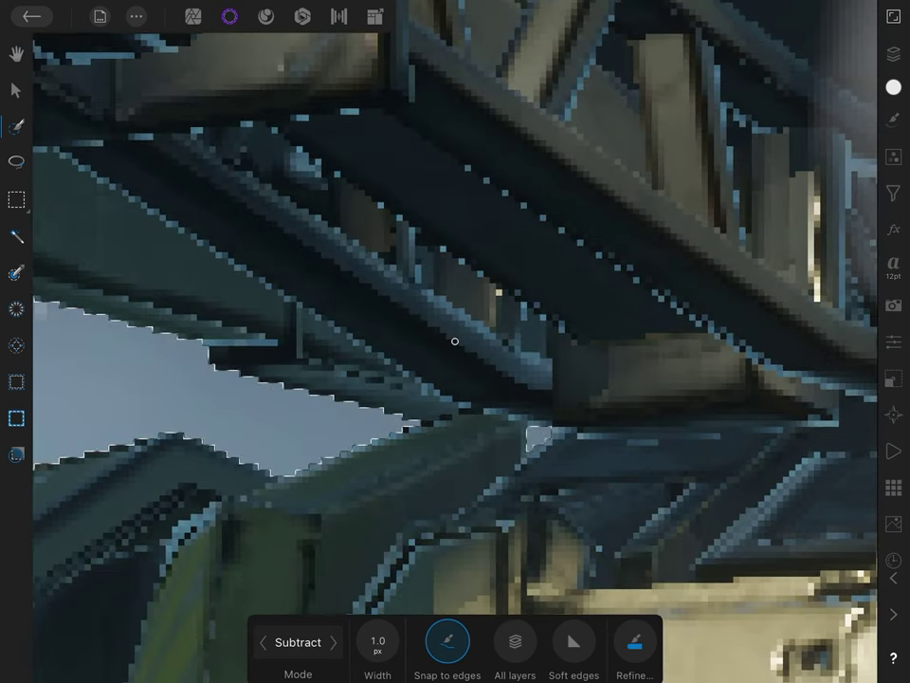
{"action": "scroll", "coordinate": [542, 366], "scroll_direction": "down", "scroll_amount": 3}
{"action": "scroll", "coordinate": [536, 366], "scroll_direction": "down", "scroll_amount": 2}
{"action": "scroll", "coordinate": [542, 342], "scroll_direction": "down", "scroll_amount": 2}
{"action": "scroll", "coordinate": [611, 303], "scroll_direction": "down", "scroll_amount": 2}
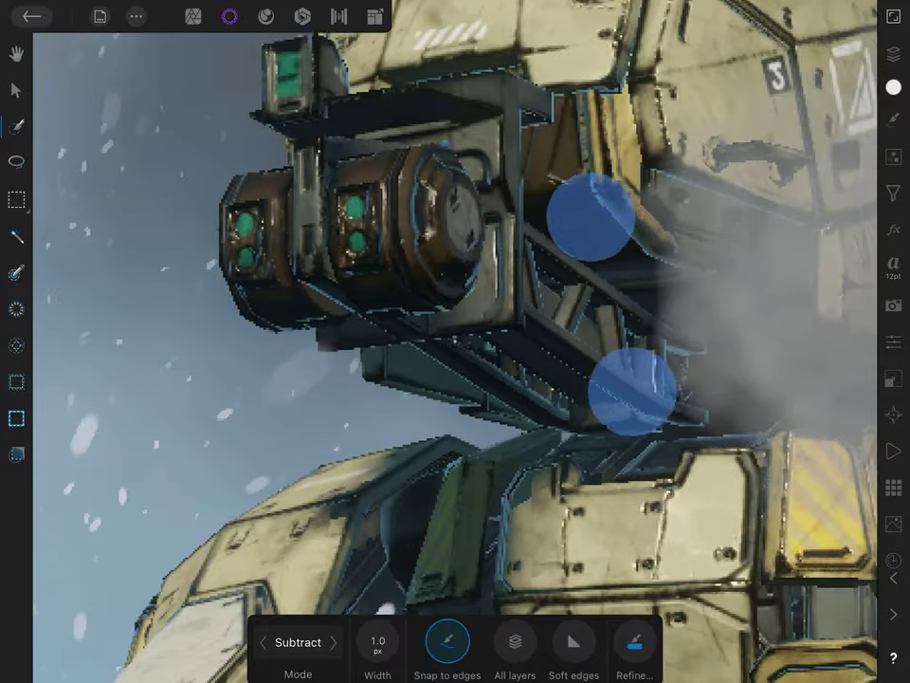
{"action": "scroll", "coordinate": [595, 227], "scroll_direction": "down", "scroll_amount": 2}
{"action": "scroll", "coordinate": [595, 225], "scroll_direction": "down", "scroll_amount": 3}
{"action": "scroll", "coordinate": [617, 394], "scroll_direction": "down", "scroll_amount": 1}
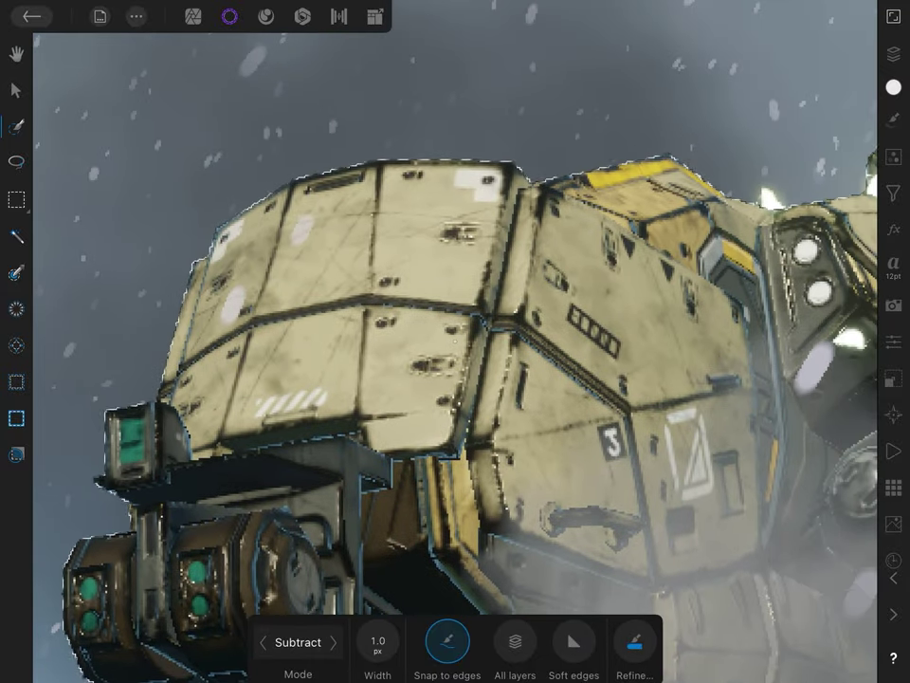
{"action": "scroll", "coordinate": [616, 393], "scroll_direction": "down", "scroll_amount": 2}
{"action": "scroll", "coordinate": [615, 366], "scroll_direction": "down", "scroll_amount": 3}
{"action": "scroll", "coordinate": [669, 388], "scroll_direction": "down", "scroll_amount": 2}
{"action": "scroll", "coordinate": [682, 383], "scroll_direction": "down", "scroll_amount": 2}
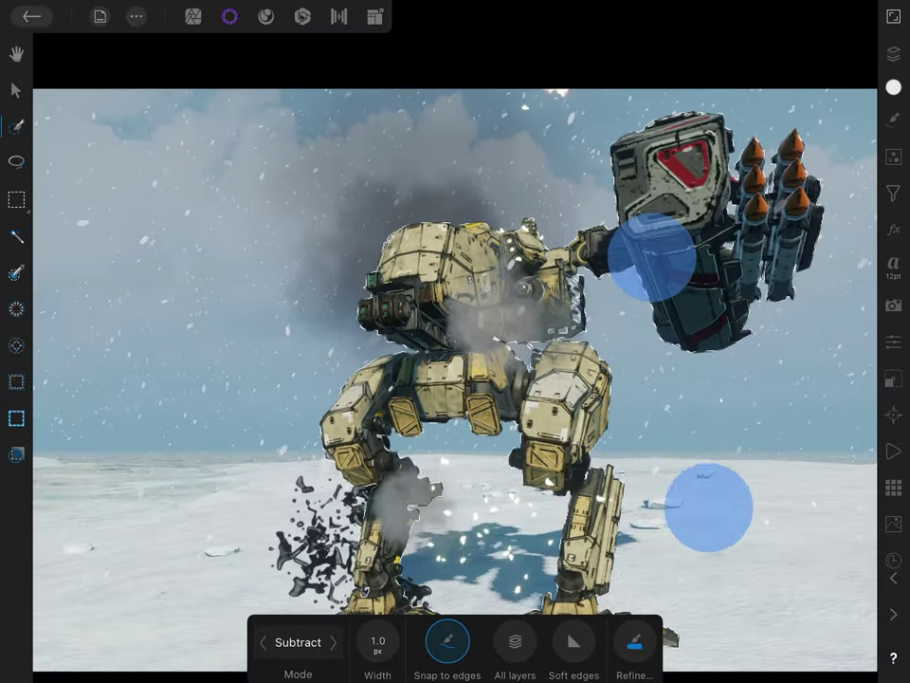
{"action": "scroll", "coordinate": [681, 384], "scroll_direction": "down", "scroll_amount": 1}
{"action": "scroll", "coordinate": [455, 361], "scroll_direction": "down", "scroll_amount": 1}
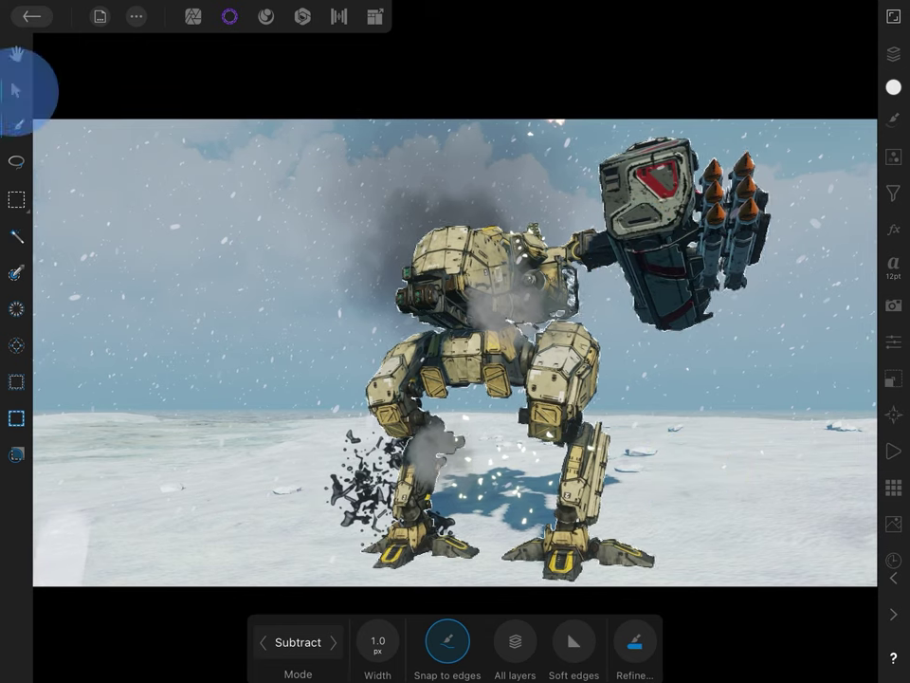
In Photo persona, duplicate the mech selection onto a new layer and hide the original pixel layer
{"action": "left_click", "coordinate": [16, 91]}
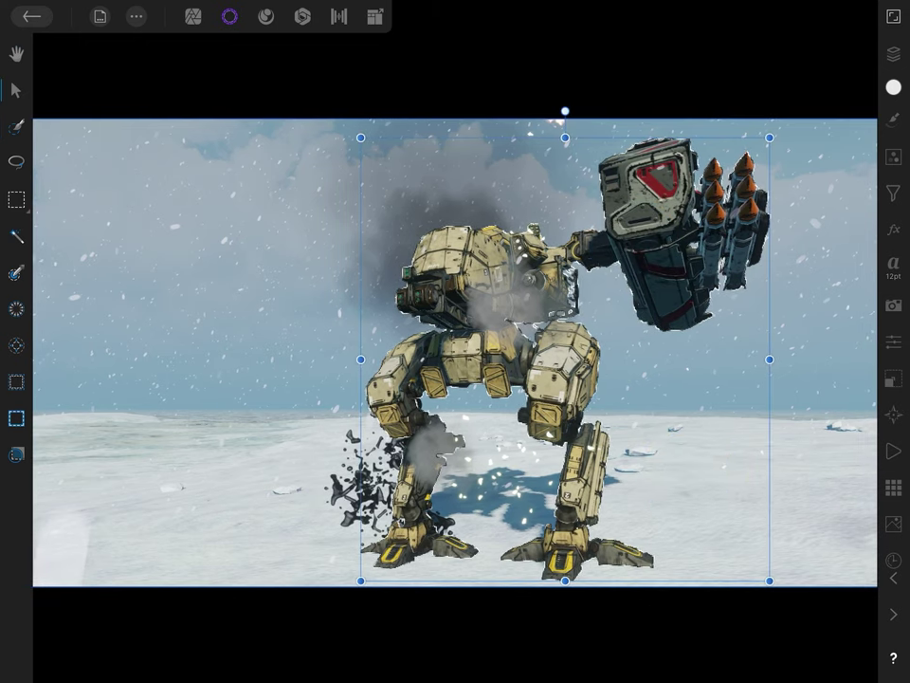
{"action": "left_click", "coordinate": [892, 54]}
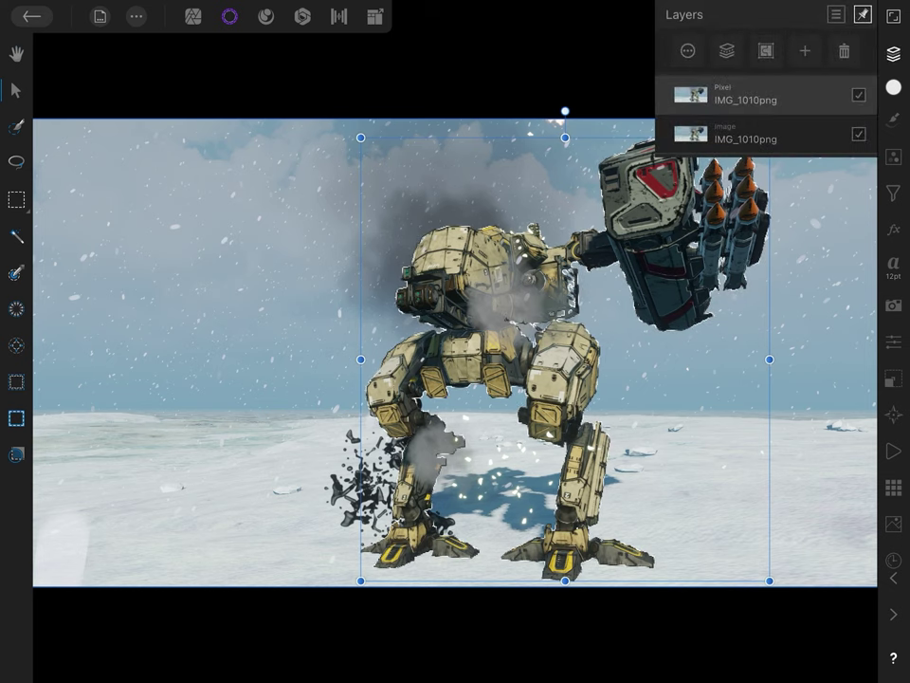
{"action": "left_click", "coordinate": [193, 16]}
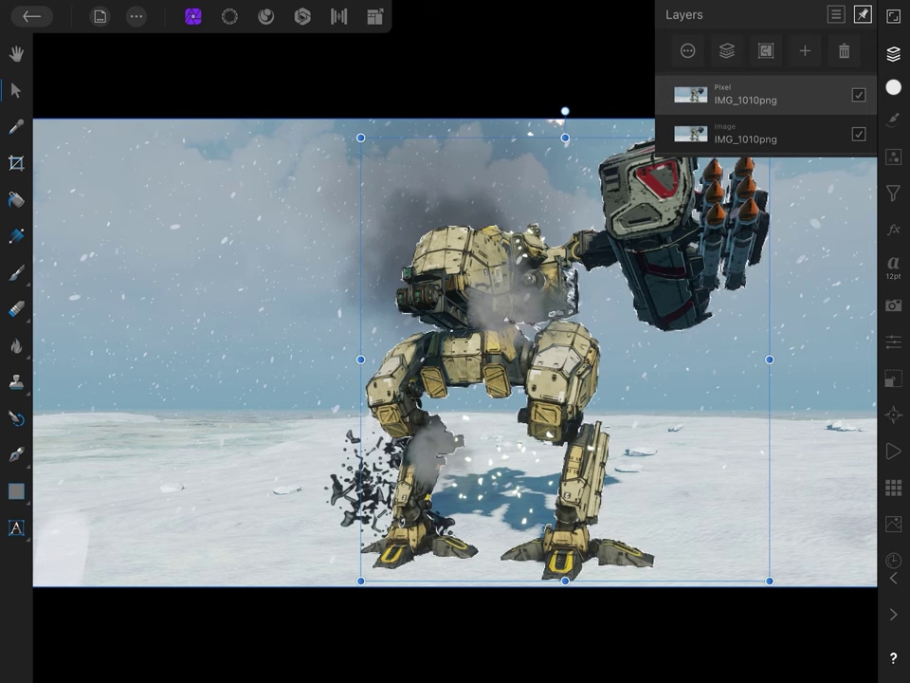
{"action": "left_click", "coordinate": [137, 16]}
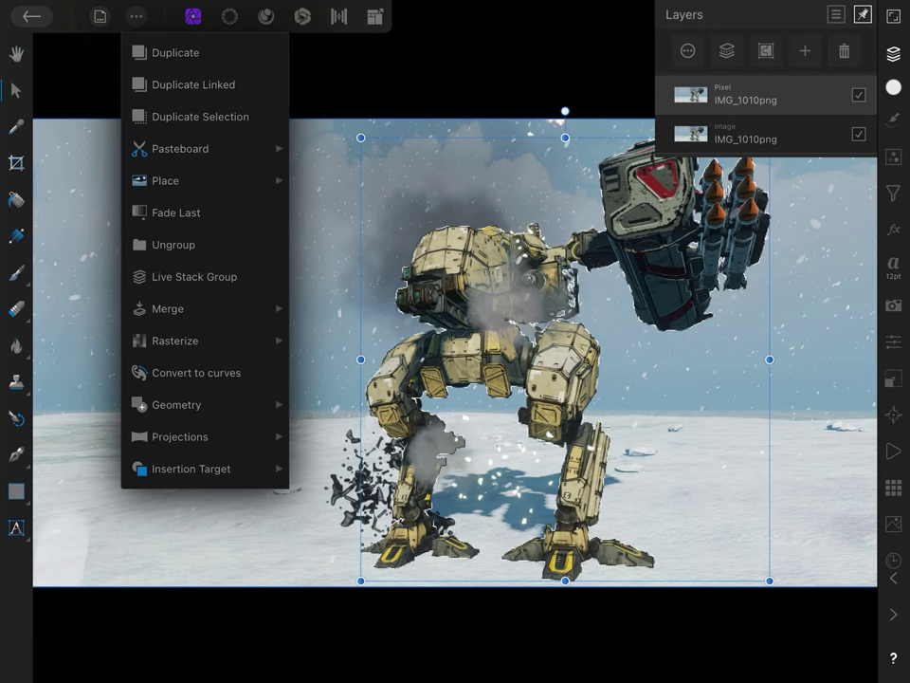
{"action": "left_click", "coordinate": [194, 118]}
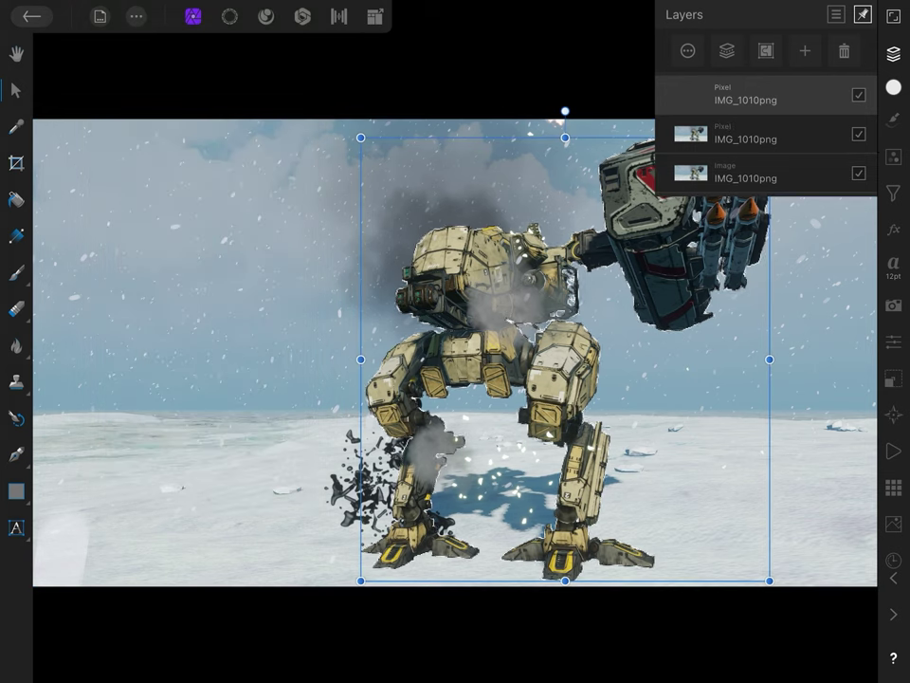
{"action": "left_click", "coordinate": [858, 172]}
Hide the mech cut-out layer and turn the middle mech-in-snow Pixel layer back on
{"action": "left_click", "coordinate": [858, 134]}
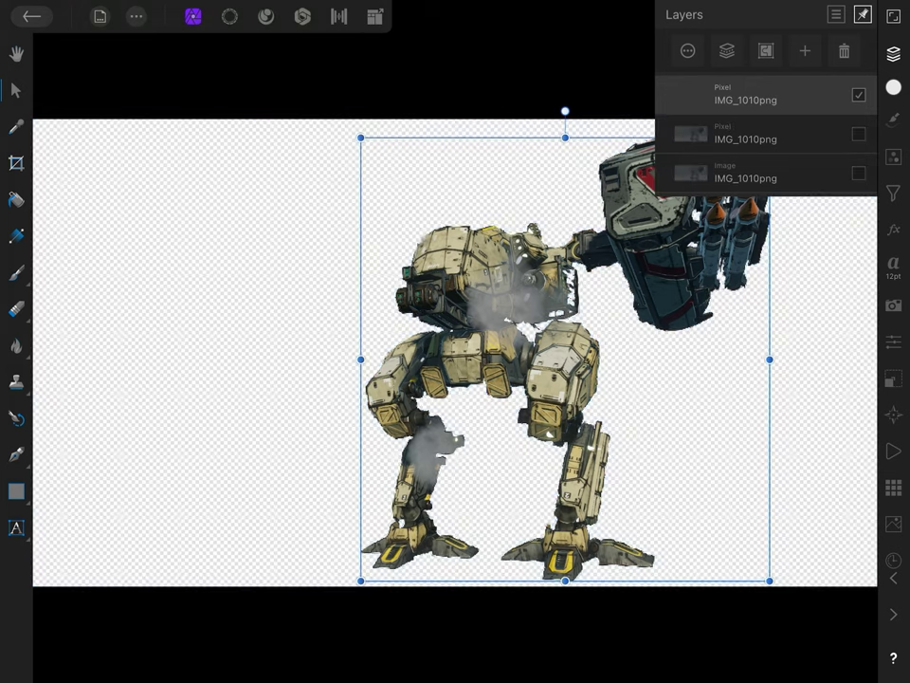
{"action": "scroll", "coordinate": [616, 398], "scroll_direction": "up", "scroll_amount": 3}
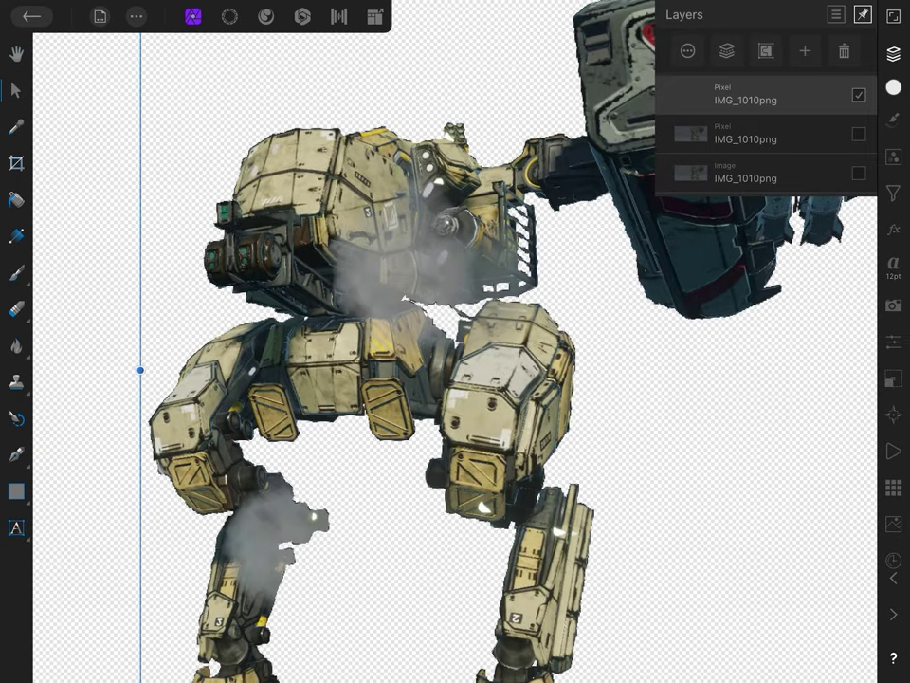
{"action": "scroll", "coordinate": [614, 412], "scroll_direction": "down", "scroll_amount": 2}
{"action": "scroll", "coordinate": [614, 412], "scroll_direction": "down", "scroll_amount": 2}
{"action": "scroll", "coordinate": [626, 437], "scroll_direction": "down", "scroll_amount": 1}
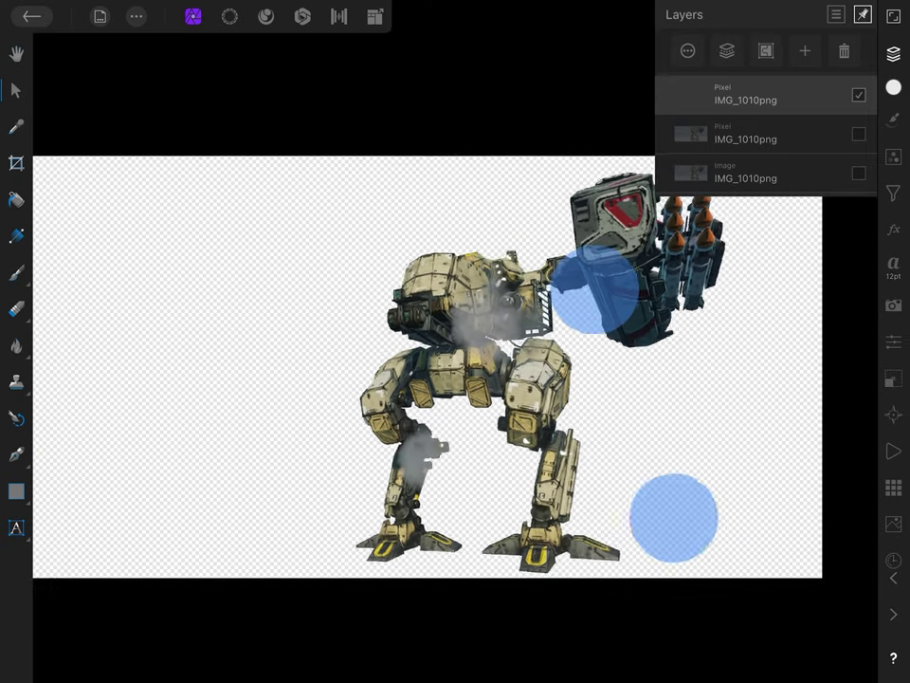
{"action": "scroll", "coordinate": [521, 299], "scroll_direction": "down", "scroll_amount": 1}
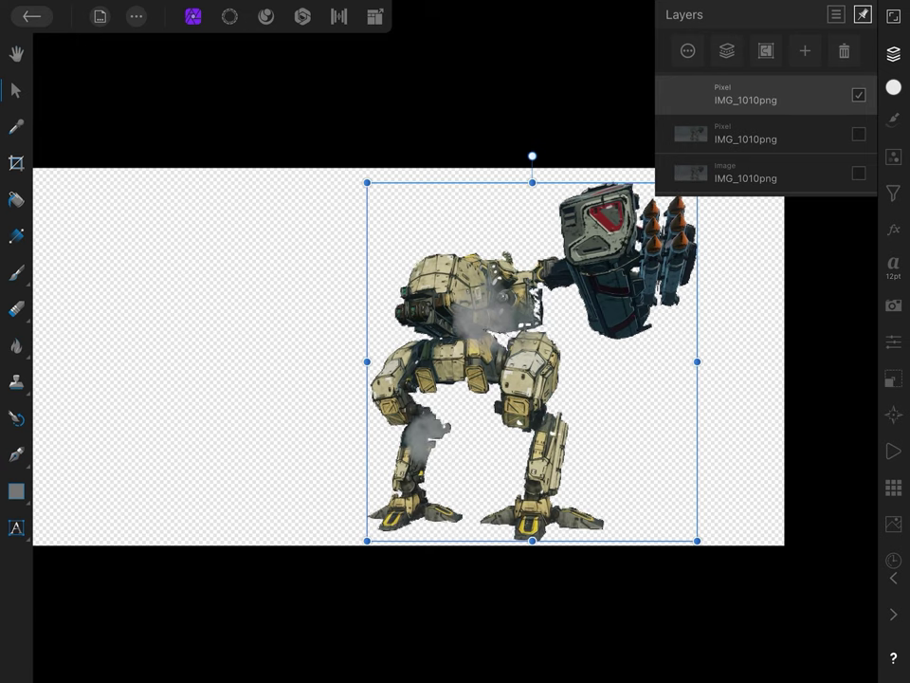
{"action": "left_click", "coordinate": [858, 95]}
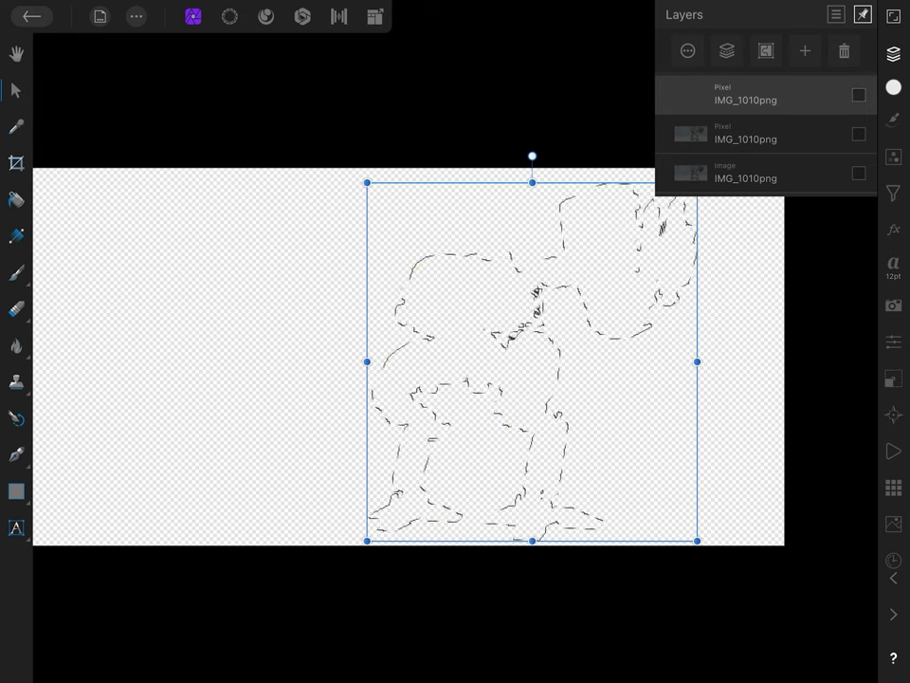
{"action": "left_click", "coordinate": [739, 134]}
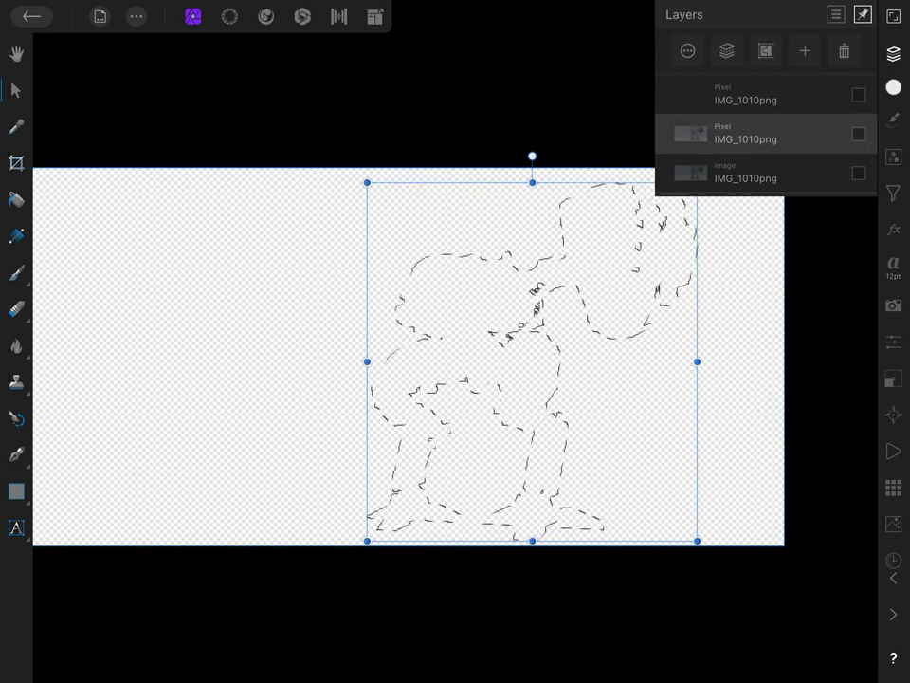
{"action": "left_click", "coordinate": [858, 134]}
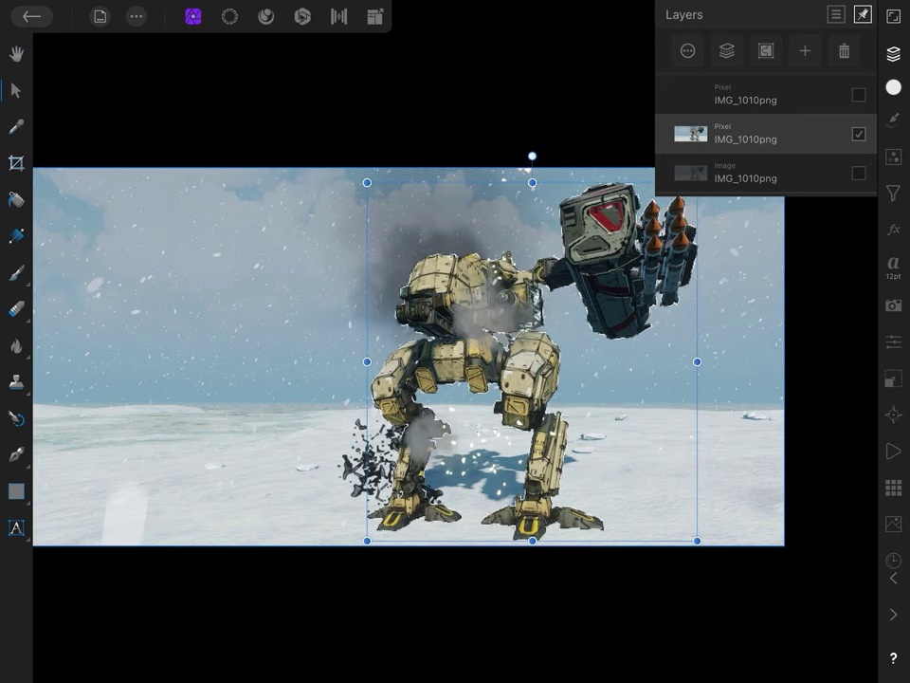
Inpaint the mech out of the snowy photo with a roughly 2267 px Inpainting Brush
{"action": "left_click", "coordinate": [15, 382]}
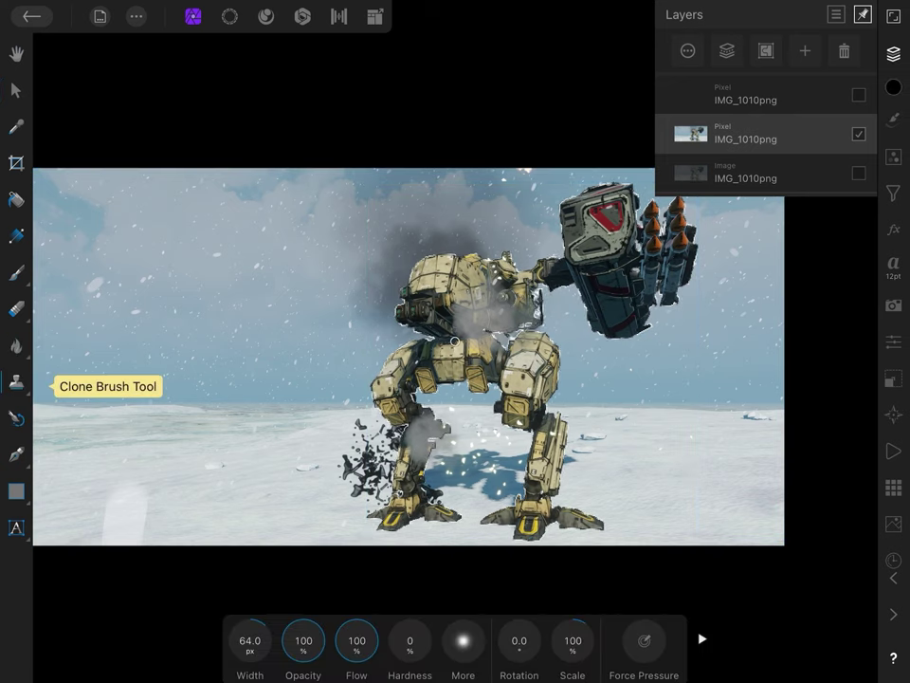
{"action": "left_click", "coordinate": [15, 382]}
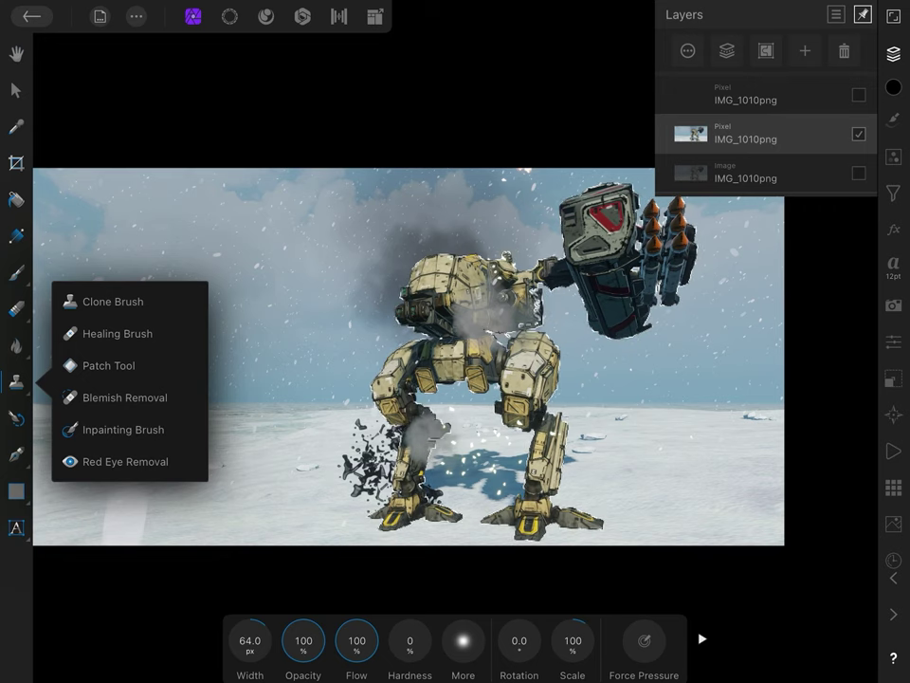
{"action": "left_click", "coordinate": [114, 429]}
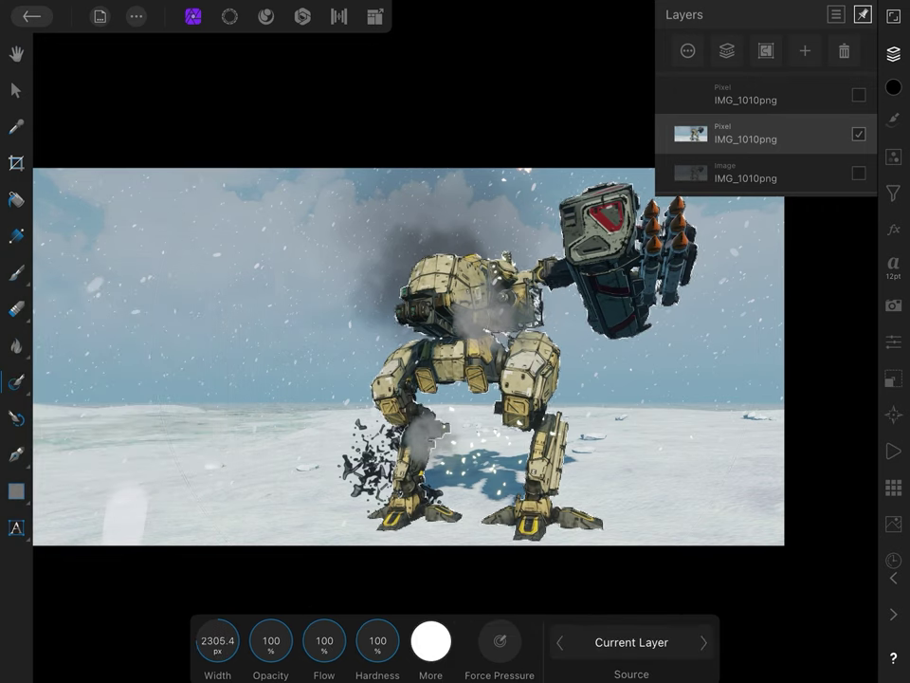
{"action": "left_click_drag", "start_coordinate": [217, 641], "coordinate": [210, 626]}
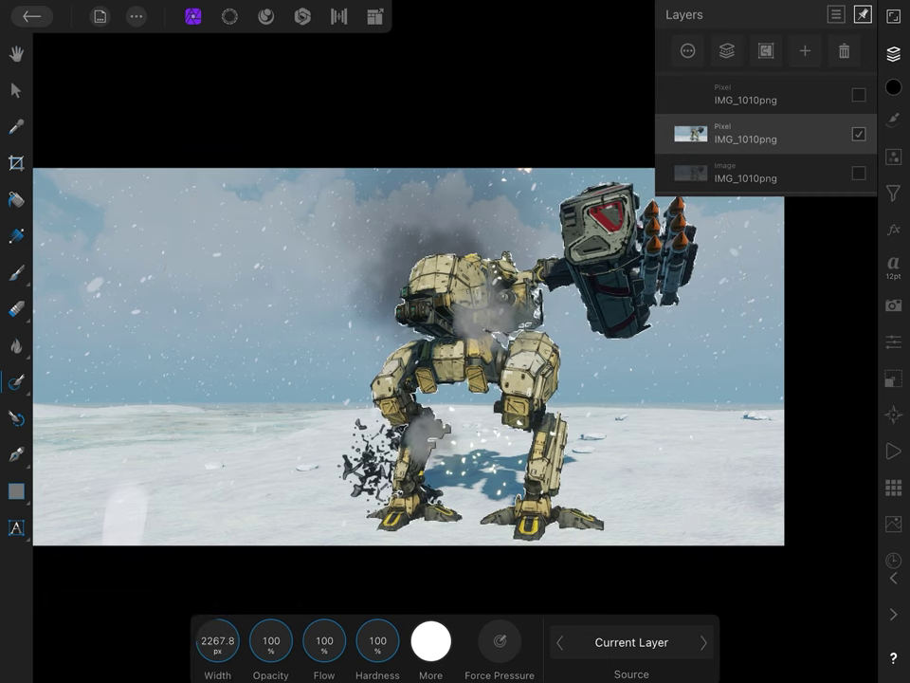
{"action": "mouse_move", "coordinate": [366, 366]}
{"action": "left_mouse_down"}
{"action": "mouse_move", "coordinate": [536, 493]}
{"action": "mouse_move", "coordinate": [646, 321]}
{"action": "mouse_move", "coordinate": [574, 284]}
{"action": "mouse_move", "coordinate": [565, 498]}
{"action": "mouse_move", "coordinate": [624, 400]}
{"action": "mouse_move", "coordinate": [635, 224]}
{"action": "left_mouse_up"}
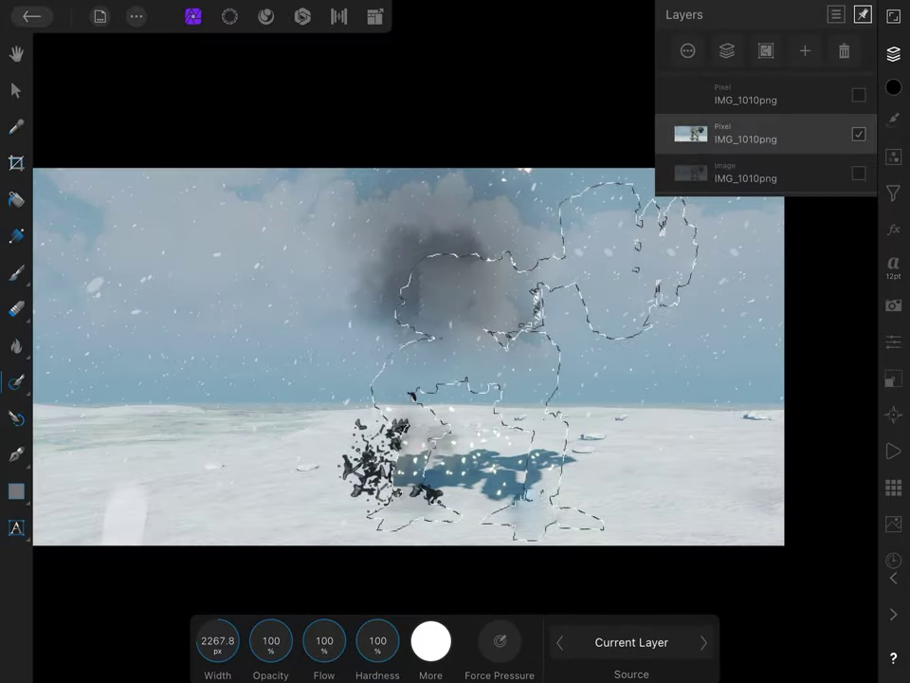
{"action": "scroll", "coordinate": [524, 440], "scroll_direction": "up", "scroll_amount": 3}
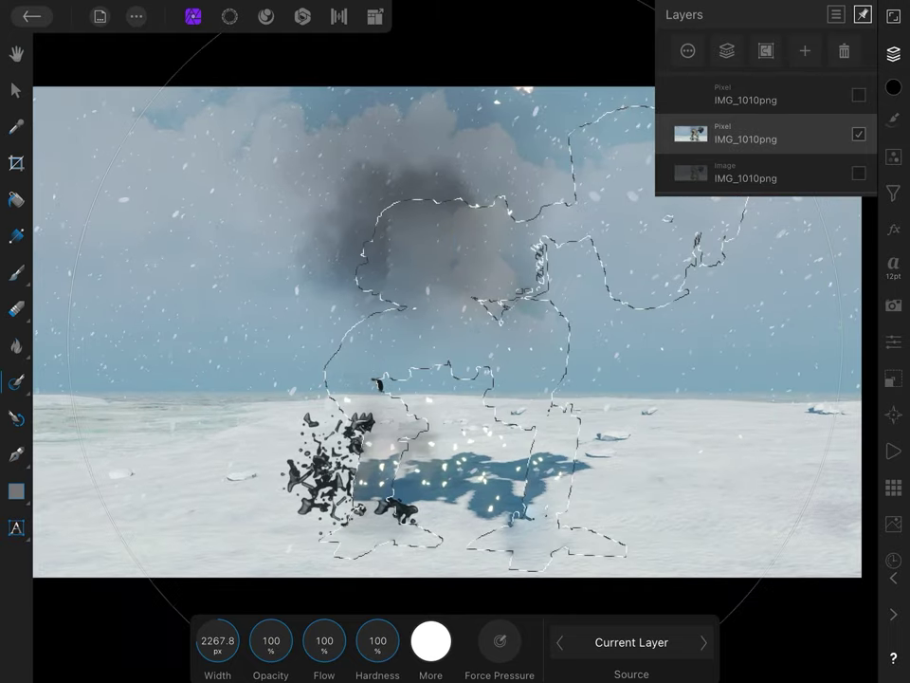
{"action": "scroll", "coordinate": [591, 242], "scroll_direction": "up", "scroll_amount": 2}
{"action": "scroll", "coordinate": [456, 351], "scroll_direction": "down", "scroll_amount": 5}
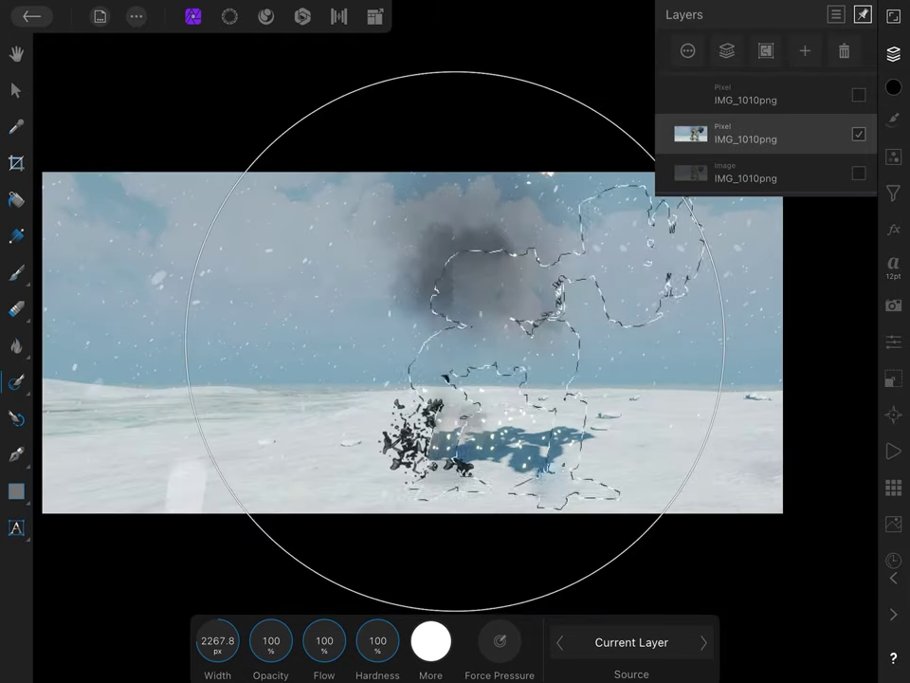
{"action": "left_click", "coordinate": [15, 90]}
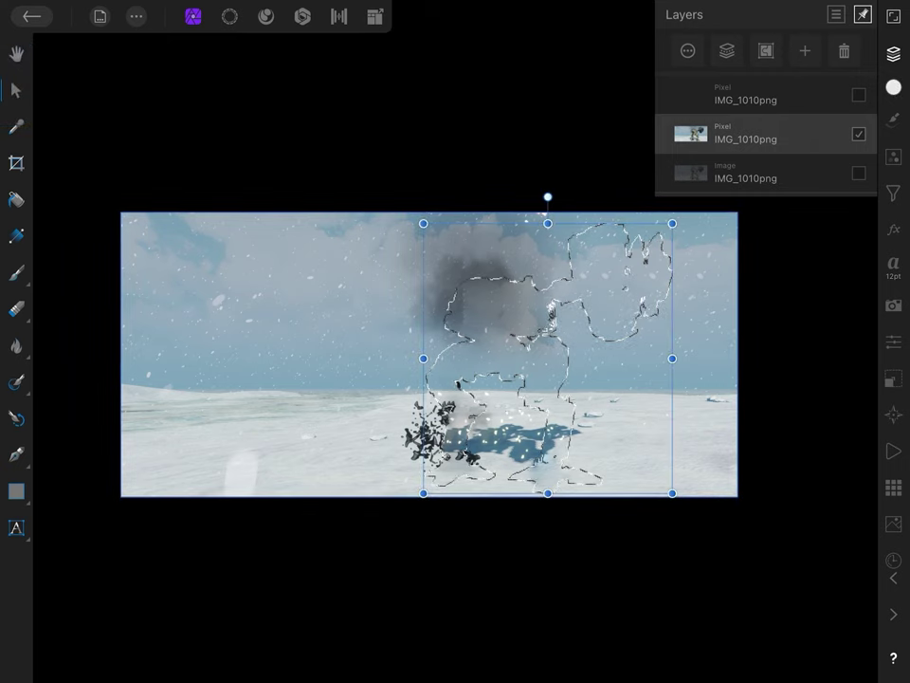
Clear the mech outline selection and make the top mech cutout layer visible
{"action": "left_click", "coordinate": [230, 16]}
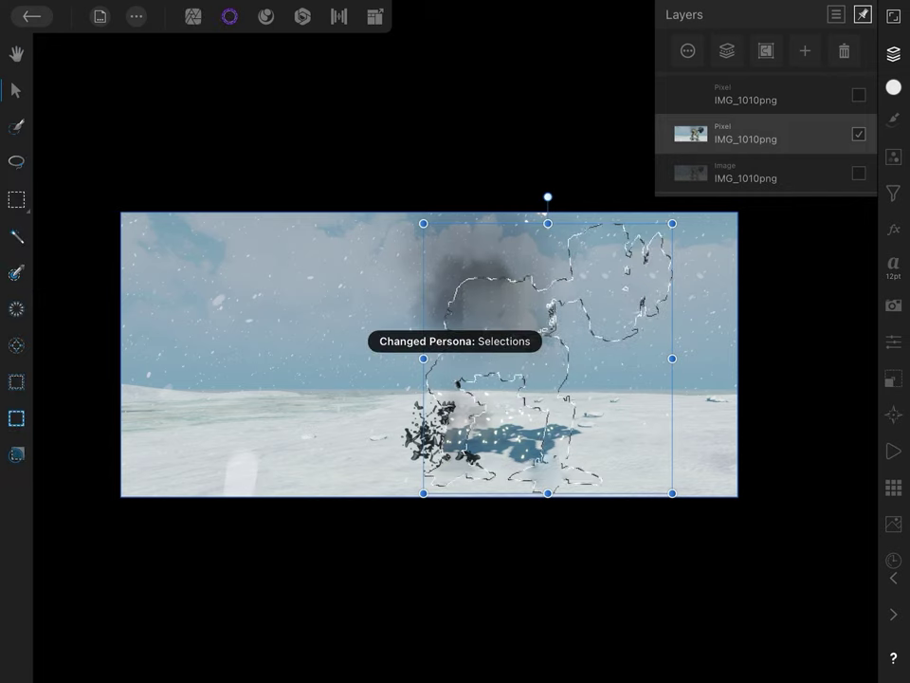
{"action": "left_click", "coordinate": [137, 17]}
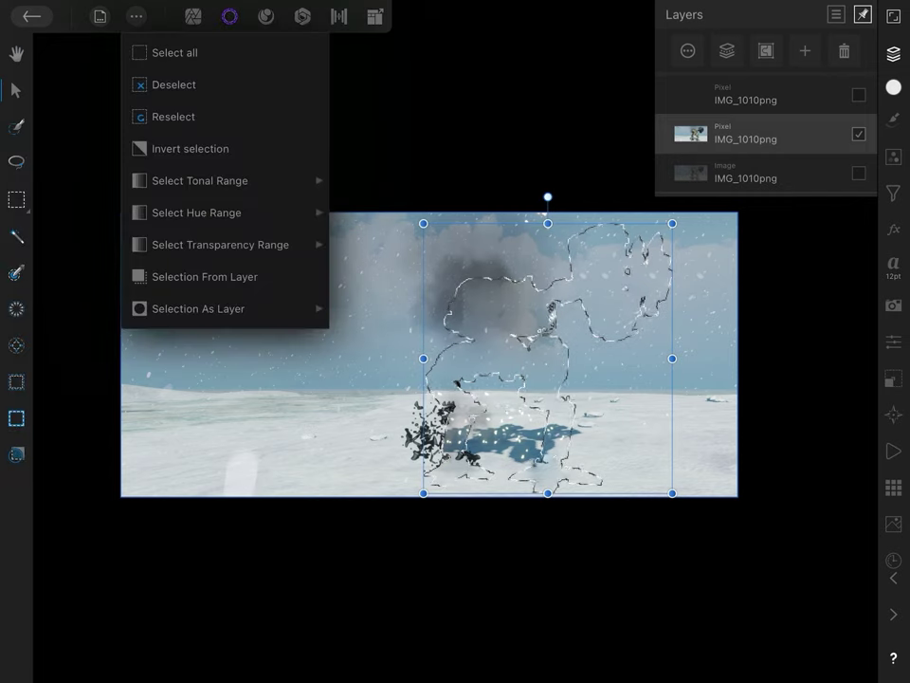
{"action": "left_click", "coordinate": [175, 84]}
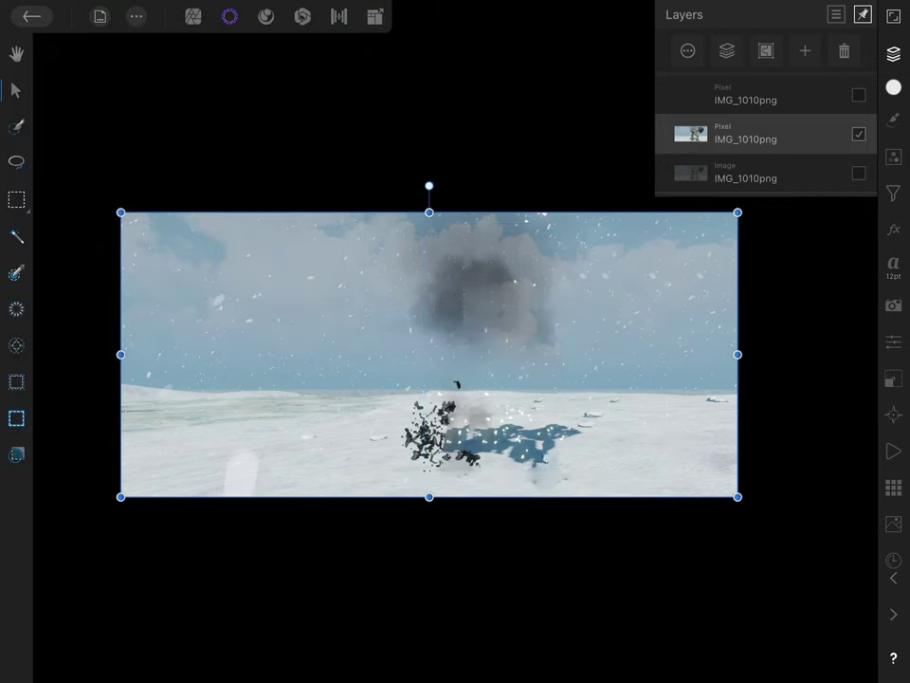
{"action": "left_click", "coordinate": [859, 95]}
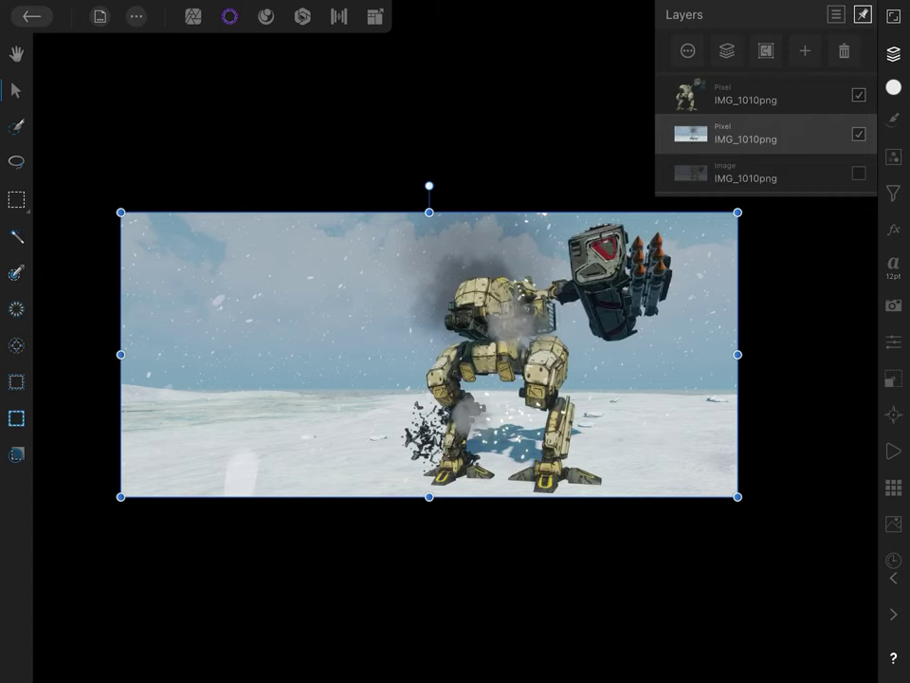
Move the background and mech cutout pixel layers into a new empty group, shown expanded
{"action": "left_click", "coordinate": [805, 50]}
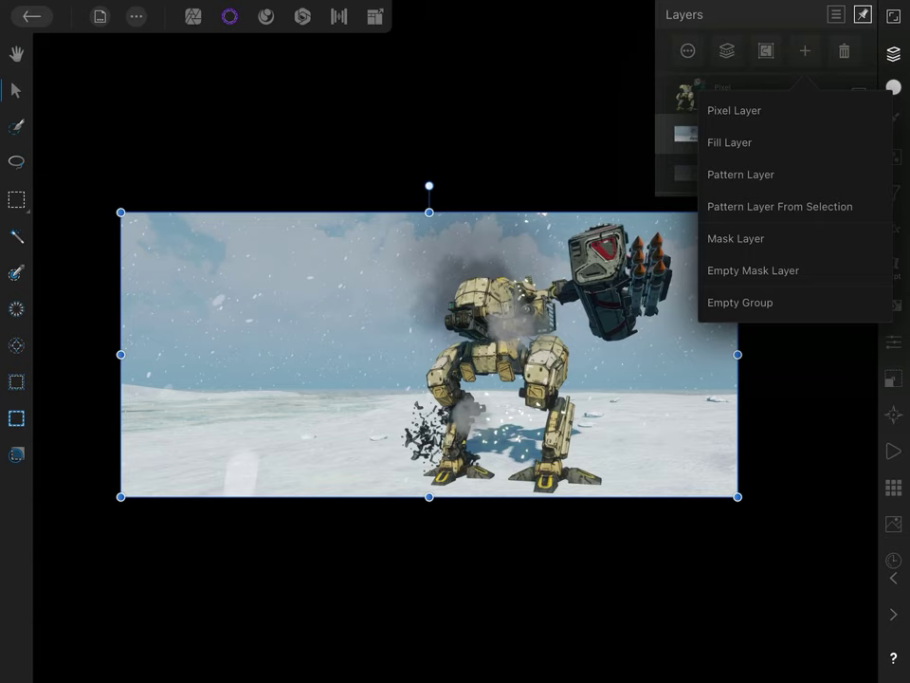
{"action": "left_click", "coordinate": [740, 302]}
{"action": "left_click_drag", "start_coordinate": [742, 169], "coordinate": [730, 134]}
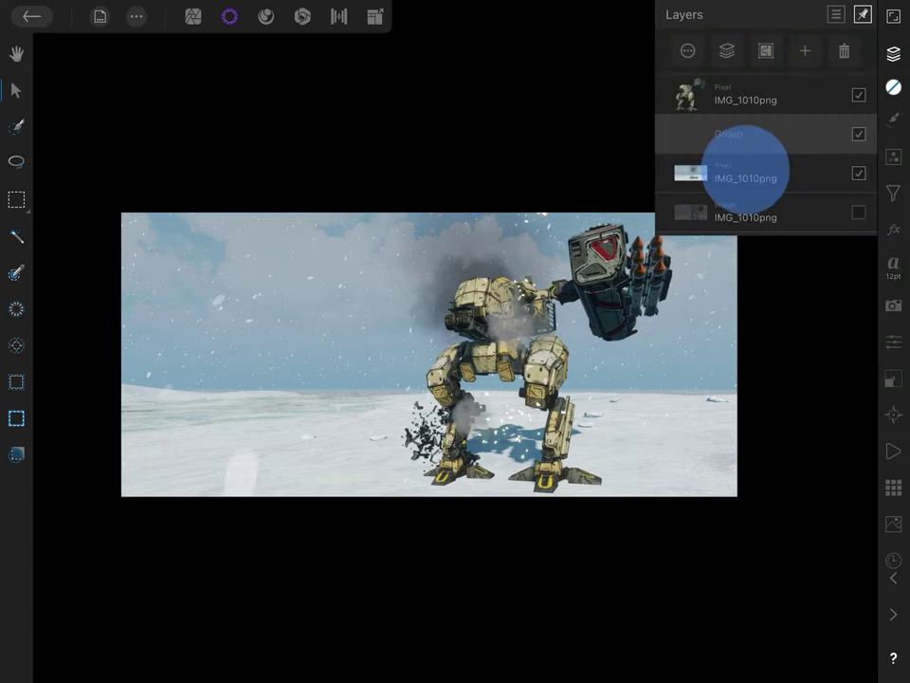
{"action": "left_click_drag", "start_coordinate": [772, 96], "coordinate": [766, 122]}
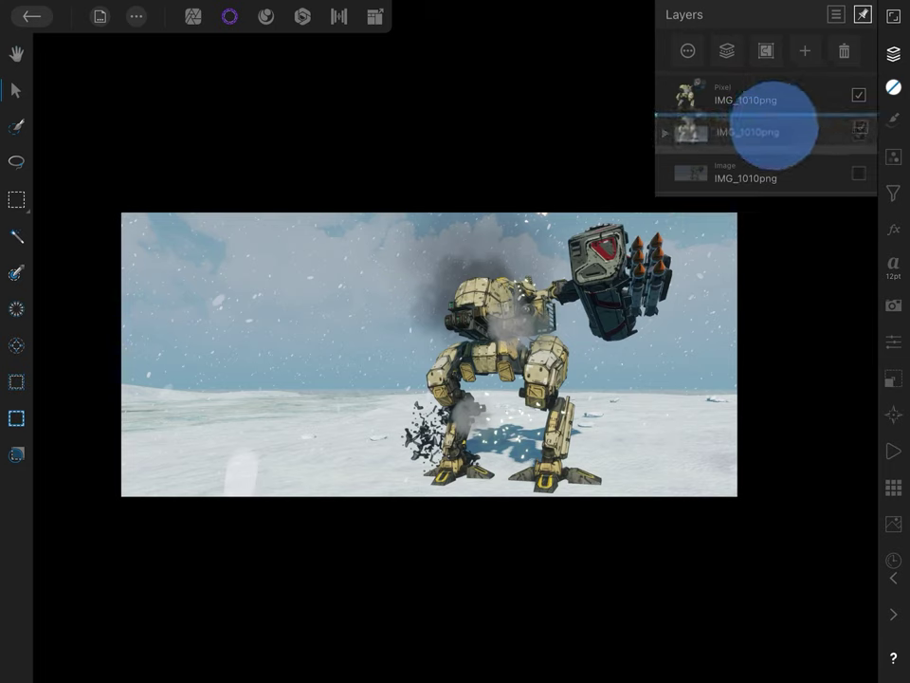
{"action": "left_click_drag", "start_coordinate": [766, 124], "coordinate": [781, 130]}
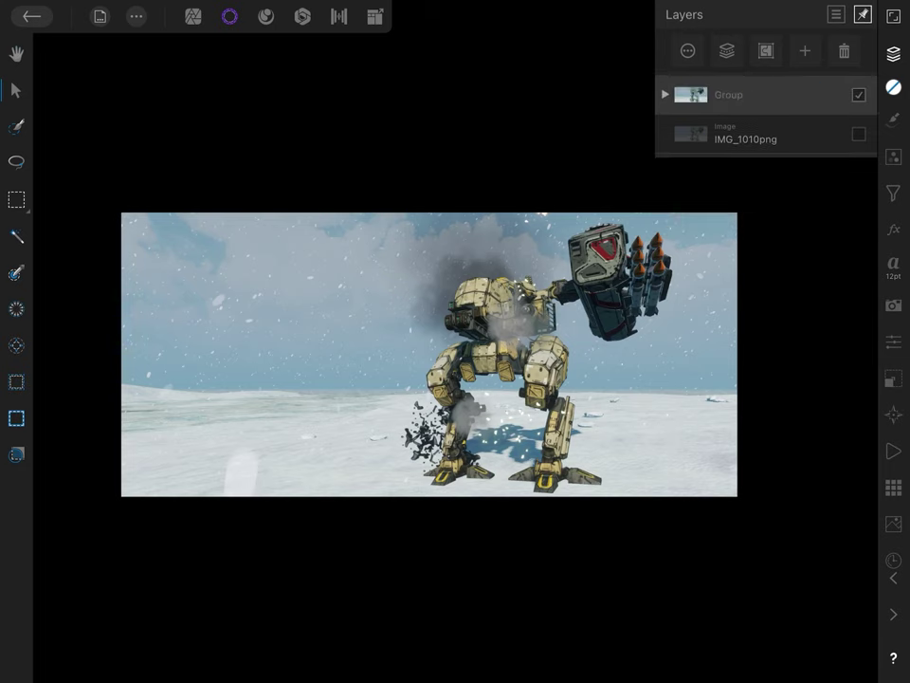
{"action": "left_click", "coordinate": [666, 95]}
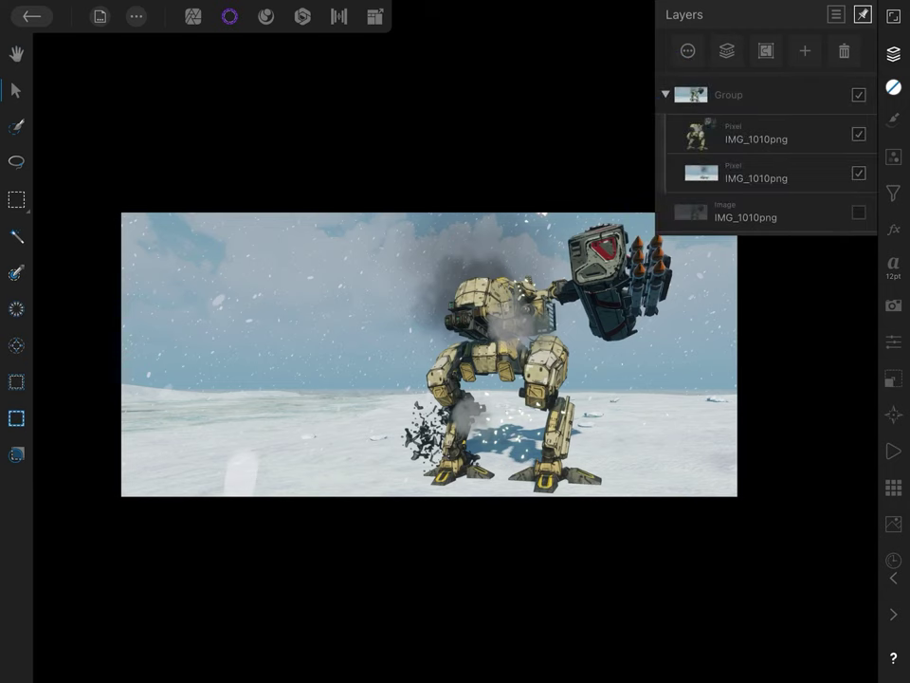
Copy the grouped mech image to the pasteboard and close the document
{"action": "left_click", "coordinate": [192, 16]}
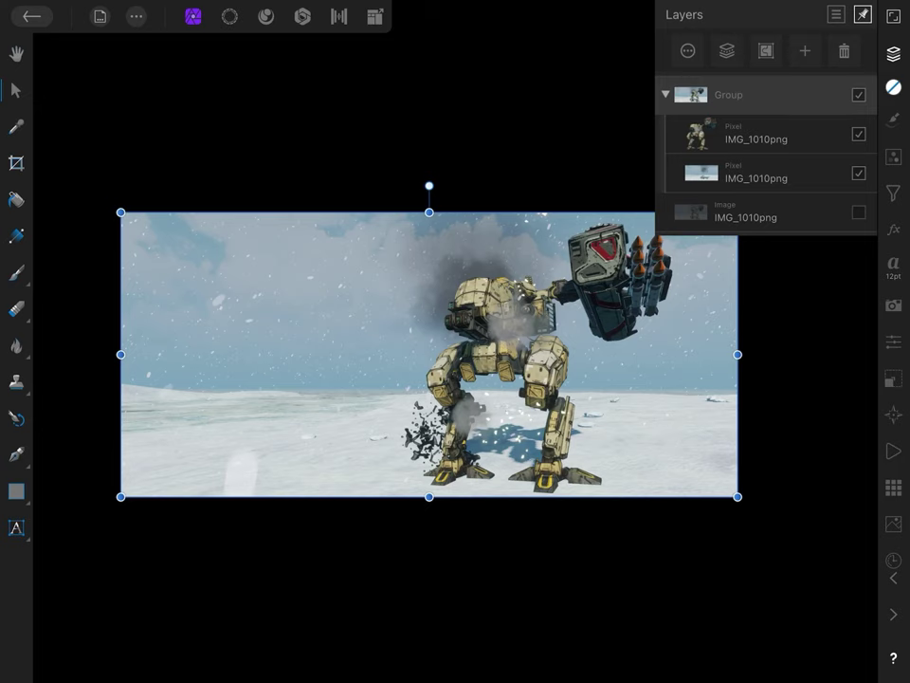
{"action": "left_click", "coordinate": [137, 16]}
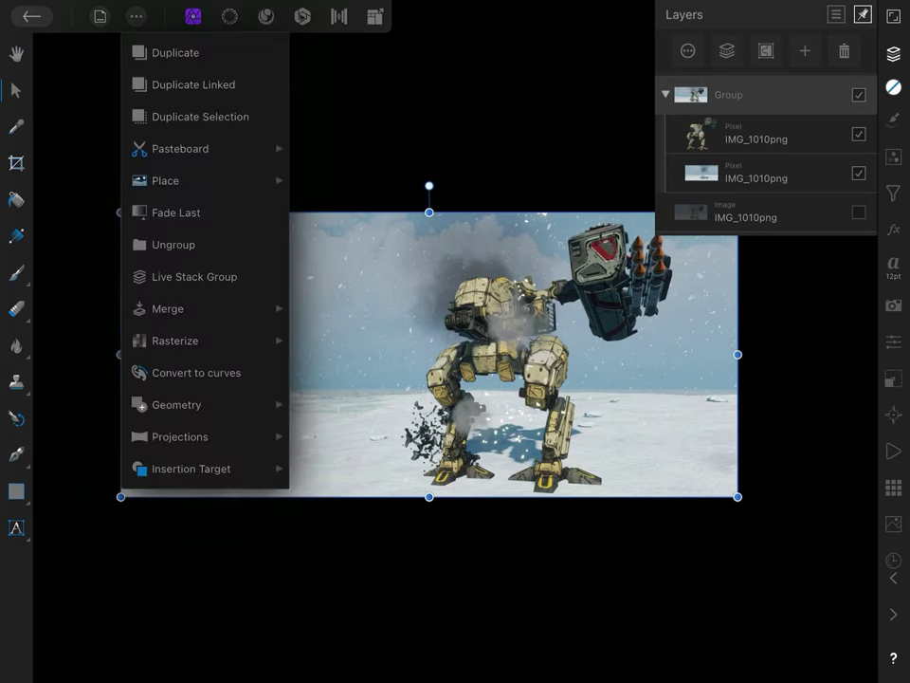
{"action": "left_click", "coordinate": [180, 149]}
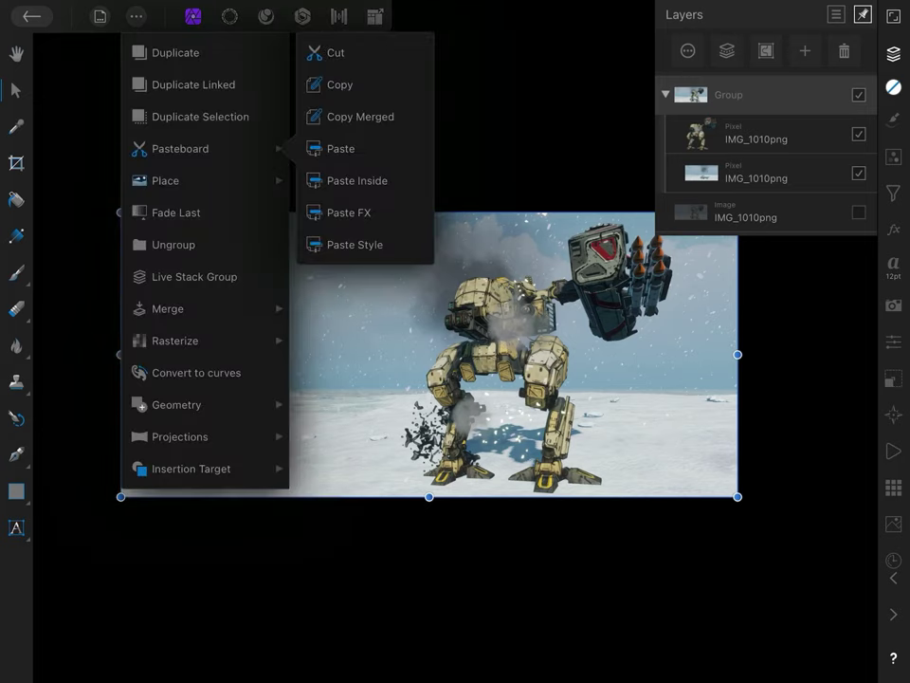
{"action": "left_click", "coordinate": [341, 85]}
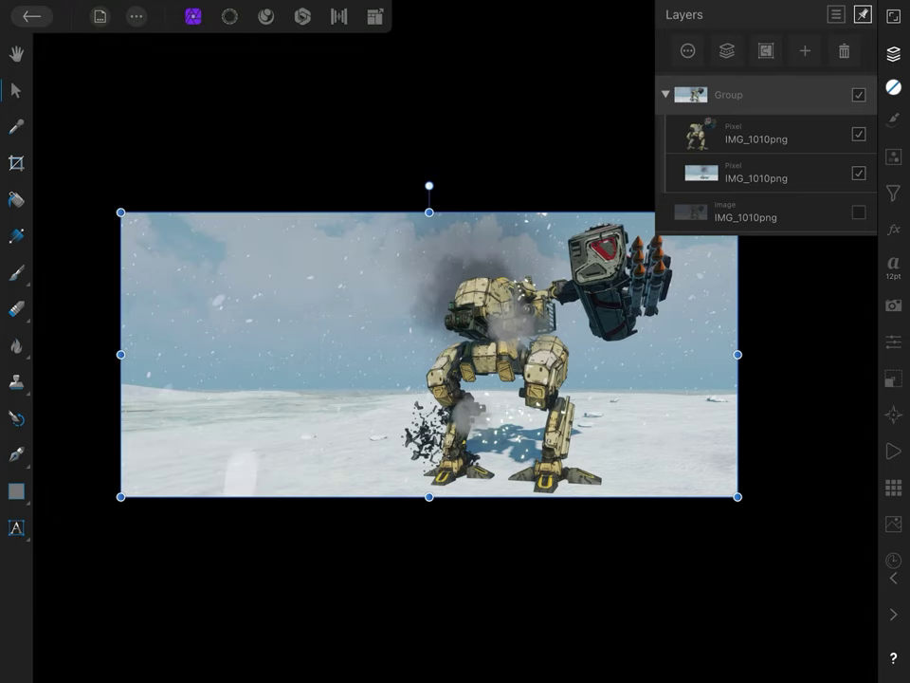
{"action": "left_click", "coordinate": [31, 17]}
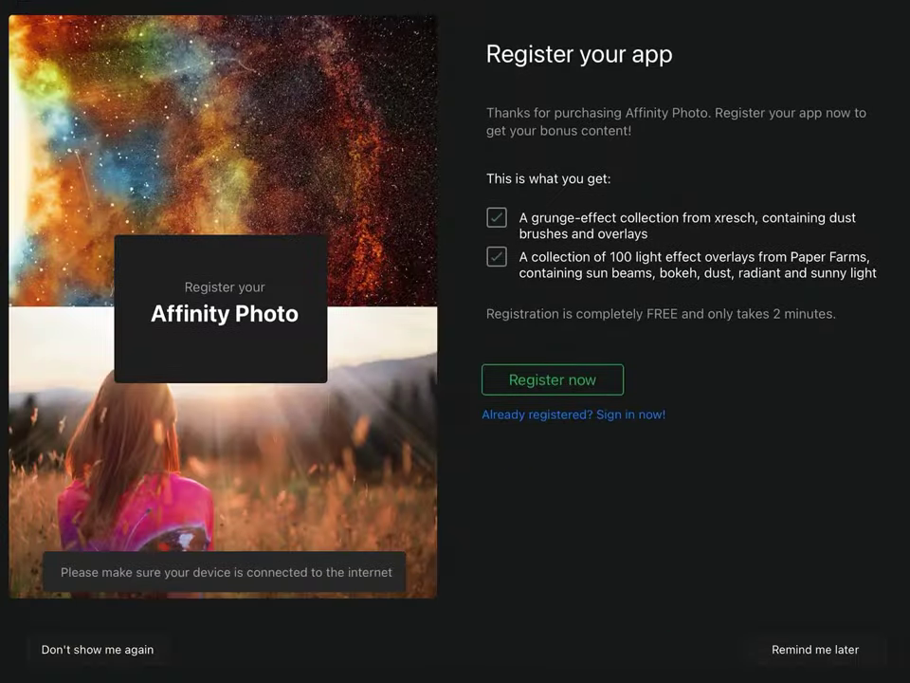
Dismiss the registration prompt, save the mech and blank documents, and open the 1280x720 logo document
{"action": "left_click_drag", "start_coordinate": [618, 480], "coordinate": [618, 607]}
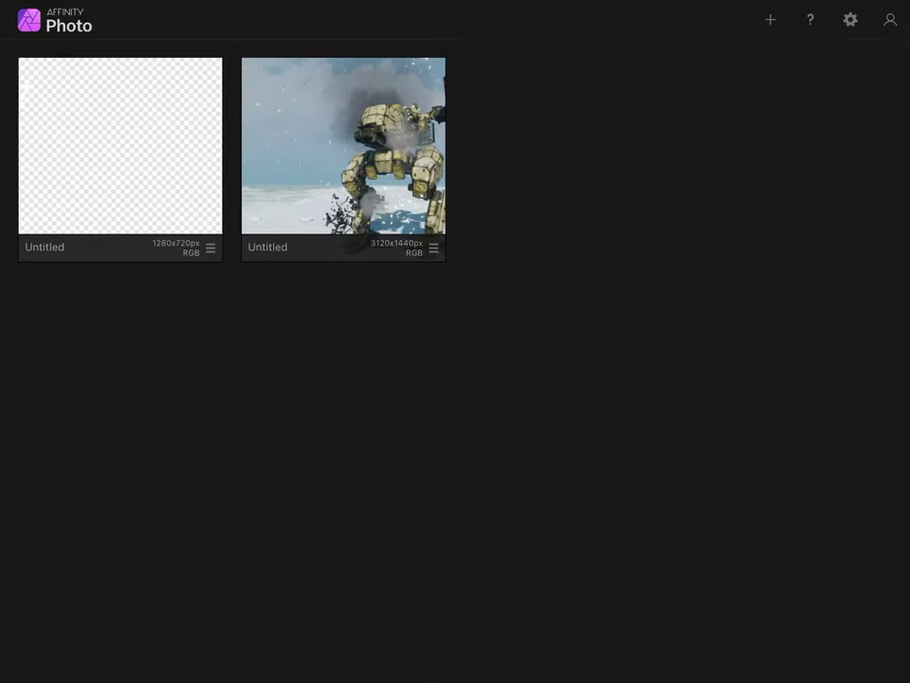
{"action": "left_click", "coordinate": [434, 248]}
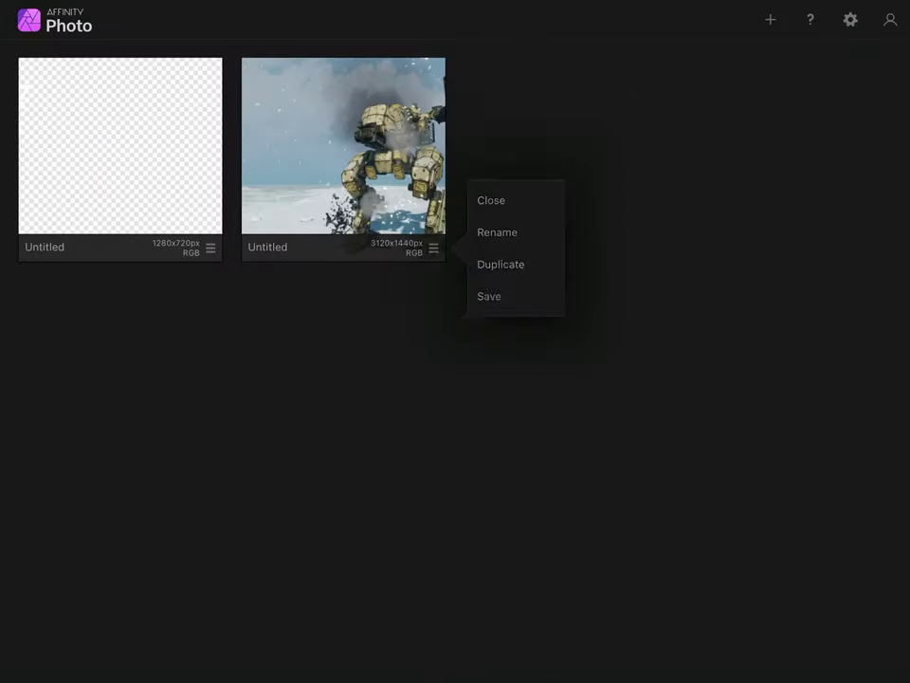
{"action": "left_click", "coordinate": [489, 296]}
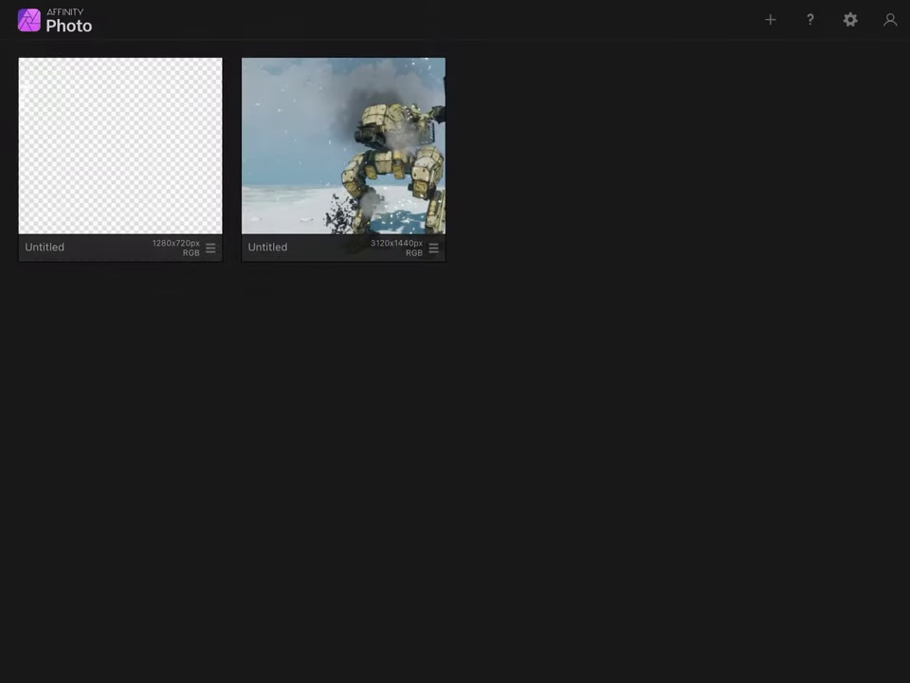
{"action": "left_click", "coordinate": [210, 248]}
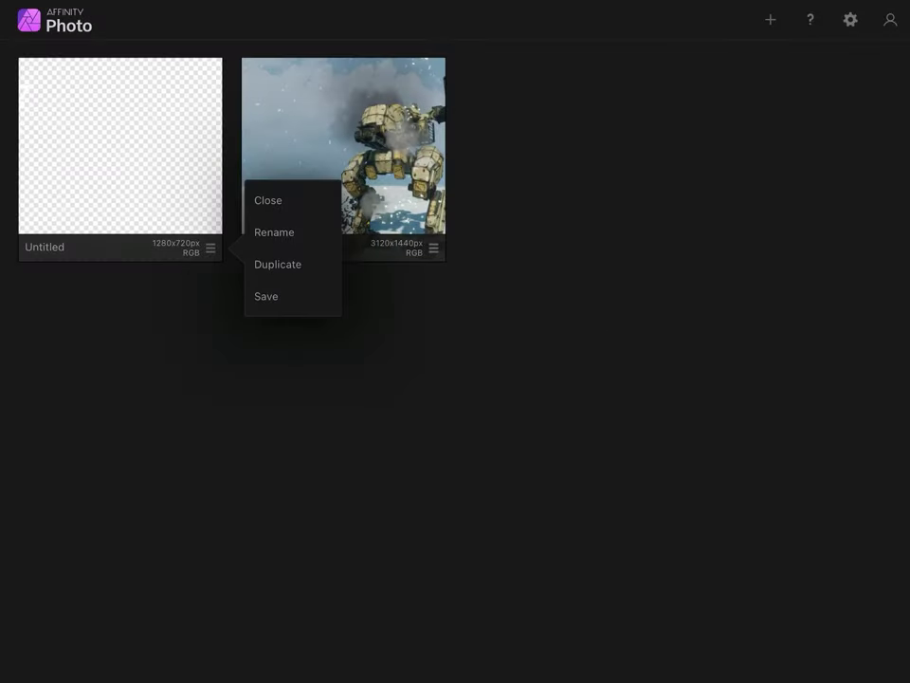
{"action": "left_click", "coordinate": [266, 295]}
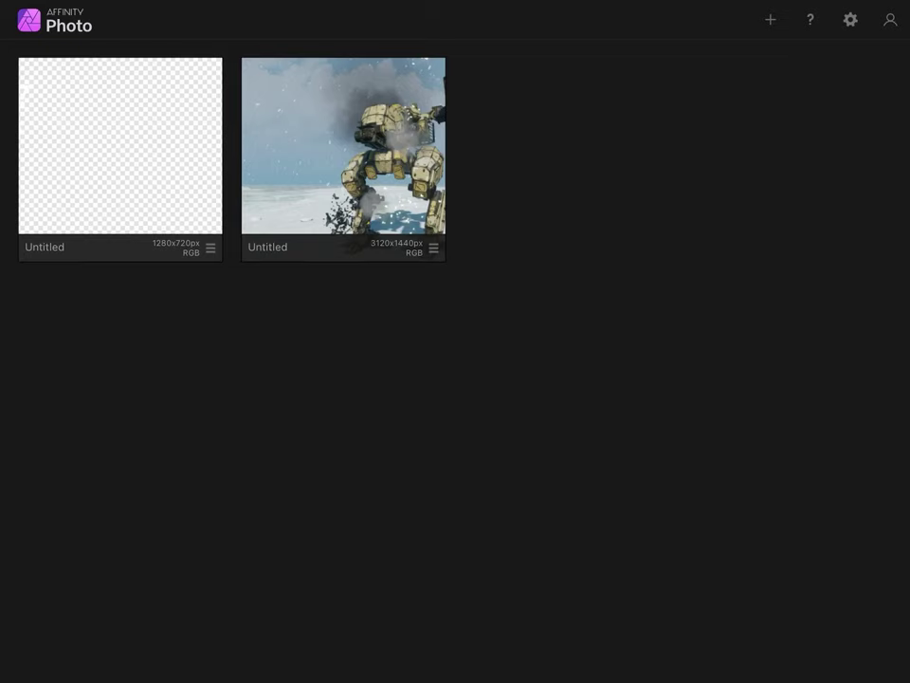
{"action": "left_click", "coordinate": [109, 131]}
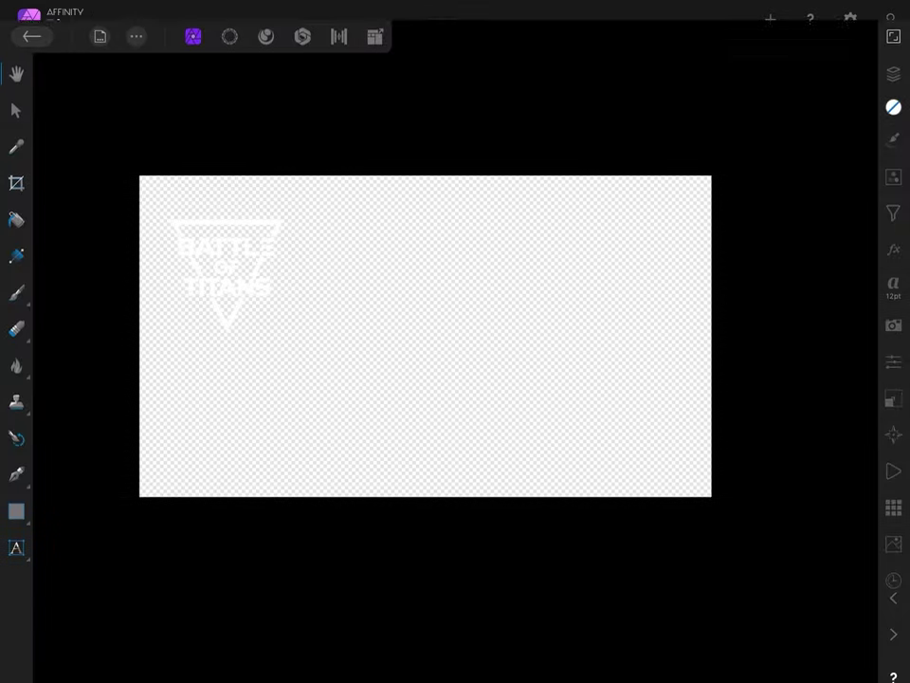
Paste the copied snowy mech scene into the logo document
{"action": "left_click", "coordinate": [894, 53]}
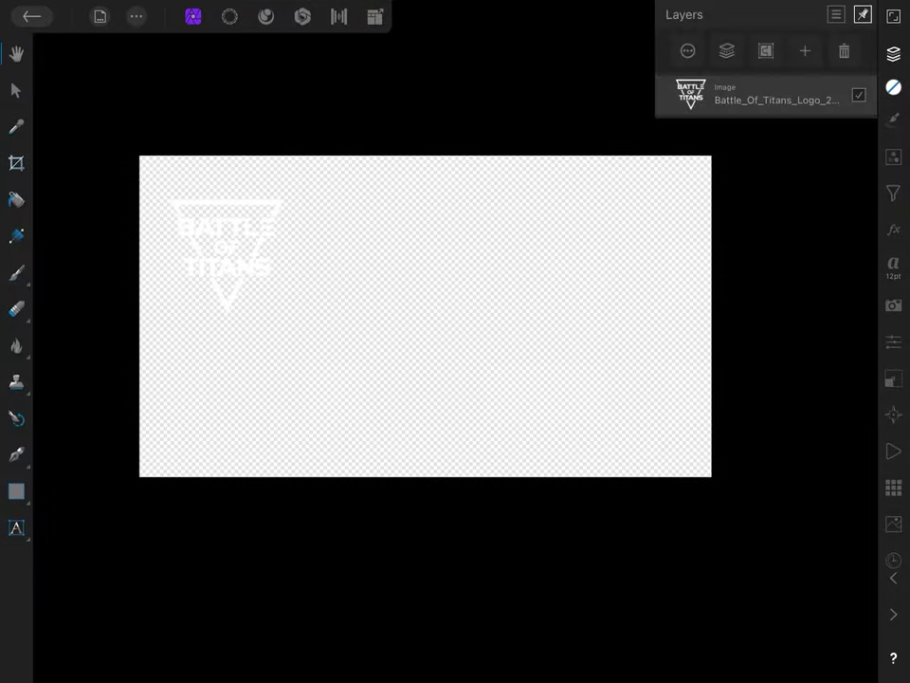
{"action": "left_click", "coordinate": [137, 16]}
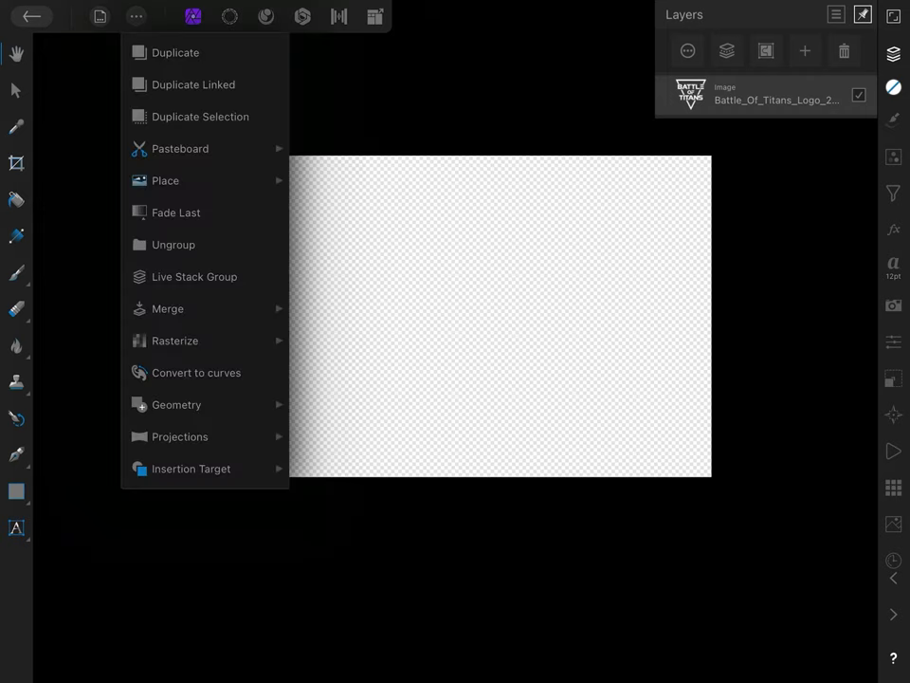
{"action": "left_click", "coordinate": [180, 149]}
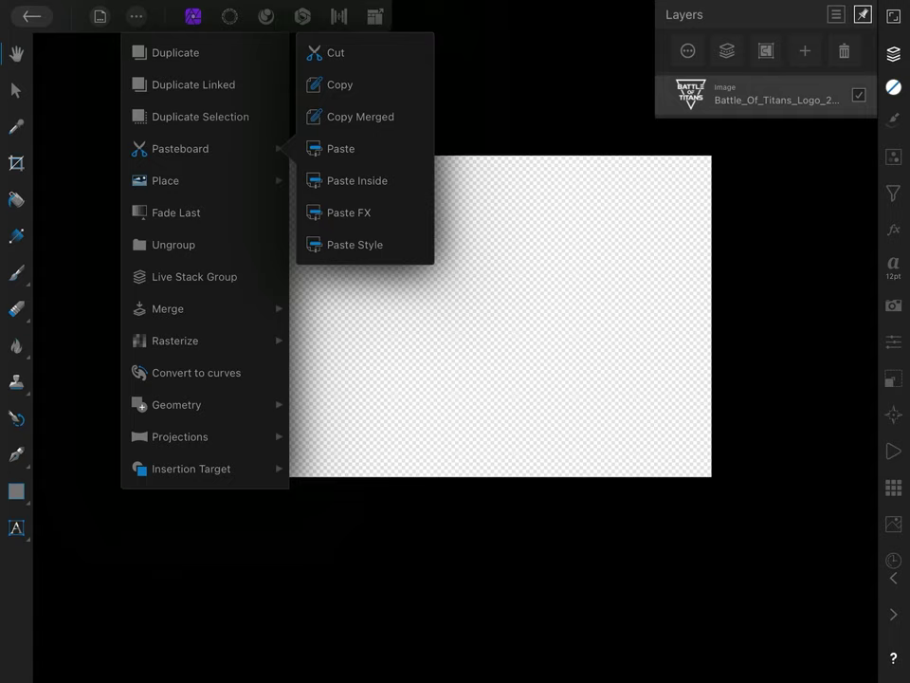
{"action": "left_click", "coordinate": [341, 149]}
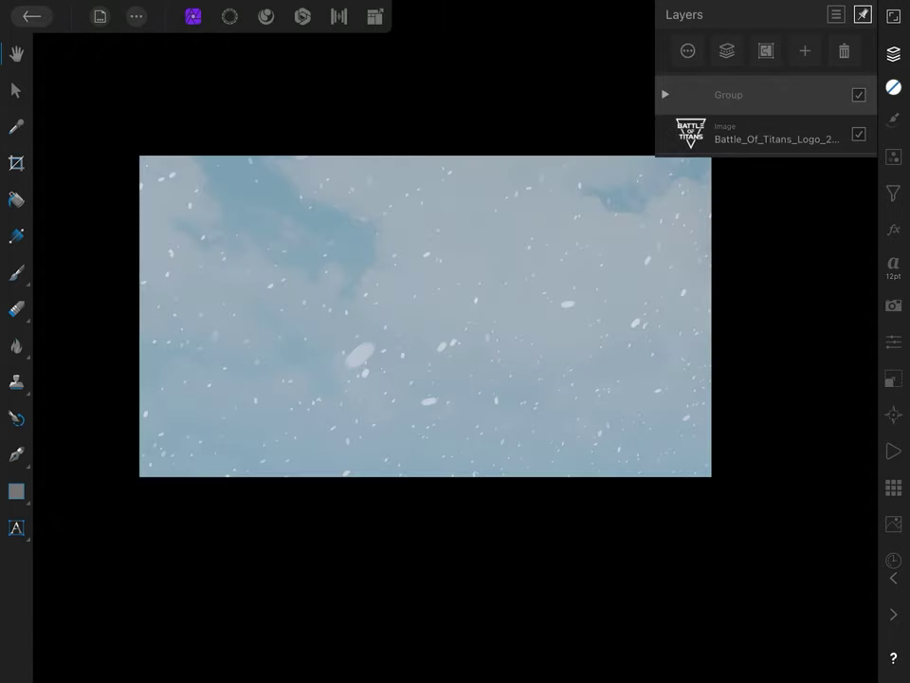
Scale the pasted scene to fill the canvas and move the logo layer to the top
{"action": "left_click", "coordinate": [15, 89]}
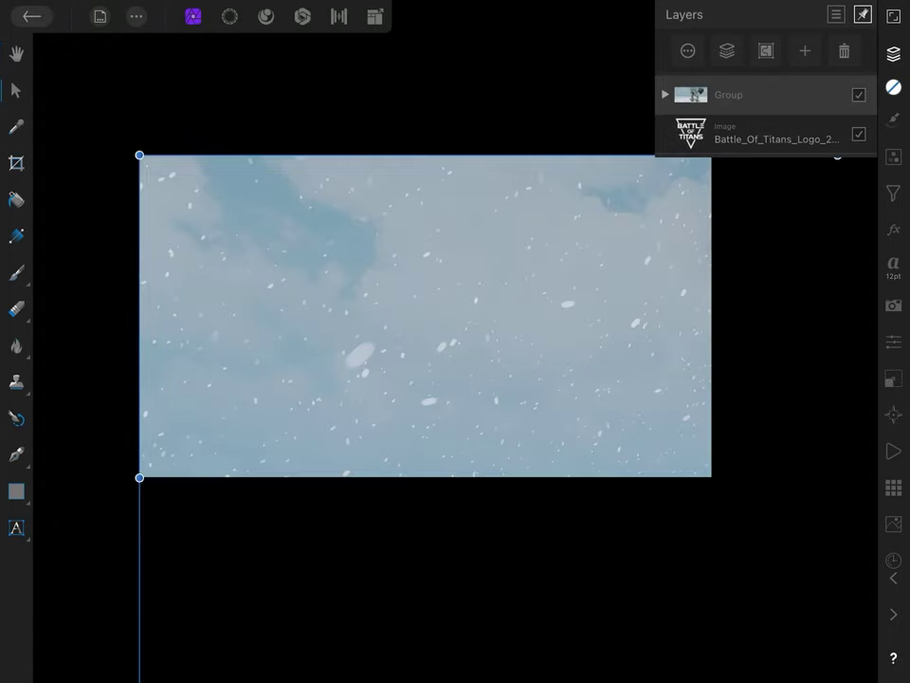
{"action": "scroll", "coordinate": [433, 302], "scroll_direction": "down", "scroll_amount": 5}
{"action": "scroll", "coordinate": [432, 302], "scroll_direction": "down", "scroll_amount": 3}
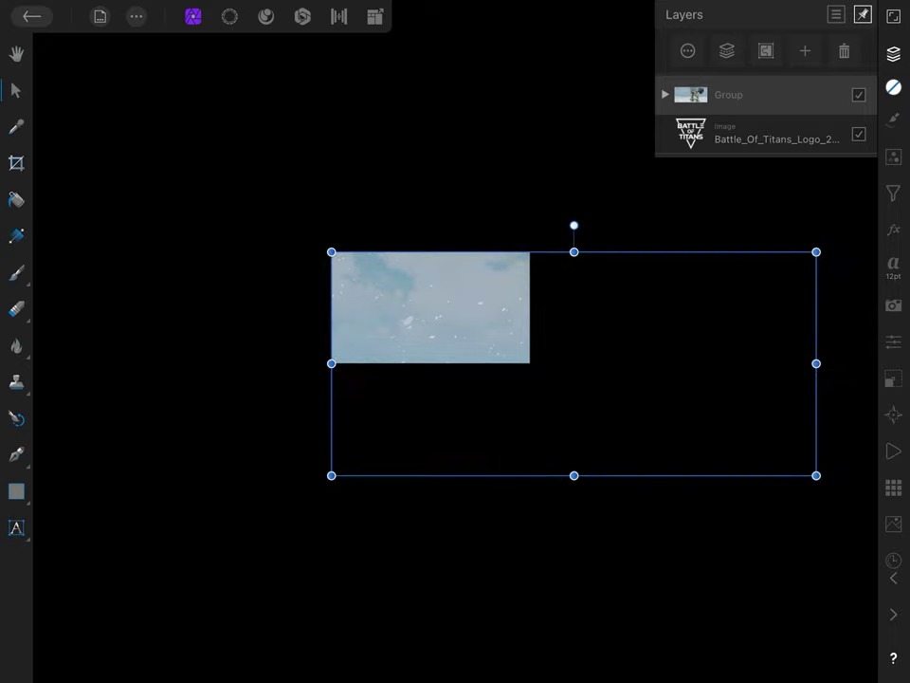
{"action": "left_click_drag", "start_coordinate": [816, 475], "coordinate": [608, 380]}
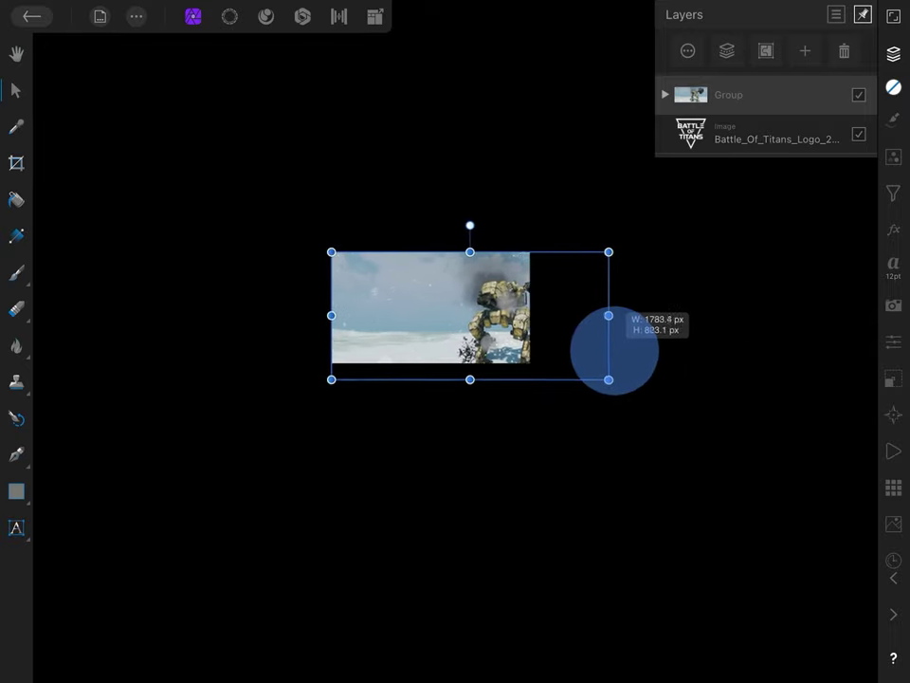
{"action": "left_click_drag", "start_coordinate": [608, 380], "coordinate": [573, 363]}
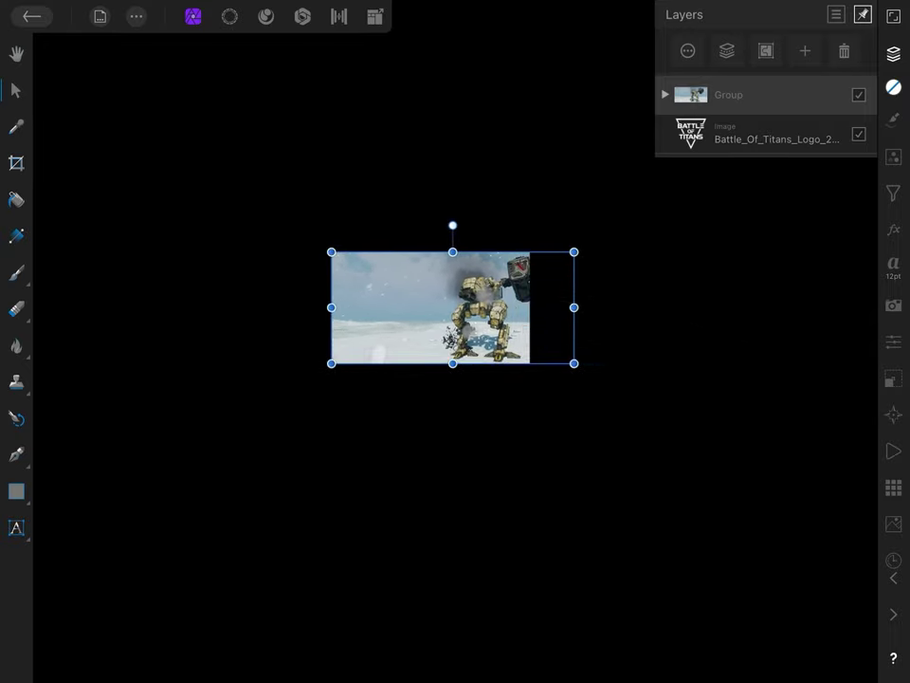
{"action": "scroll", "coordinate": [442, 309], "scroll_direction": "up", "scroll_amount": 3}
{"action": "scroll", "coordinate": [442, 309], "scroll_direction": "up", "scroll_amount": 2}
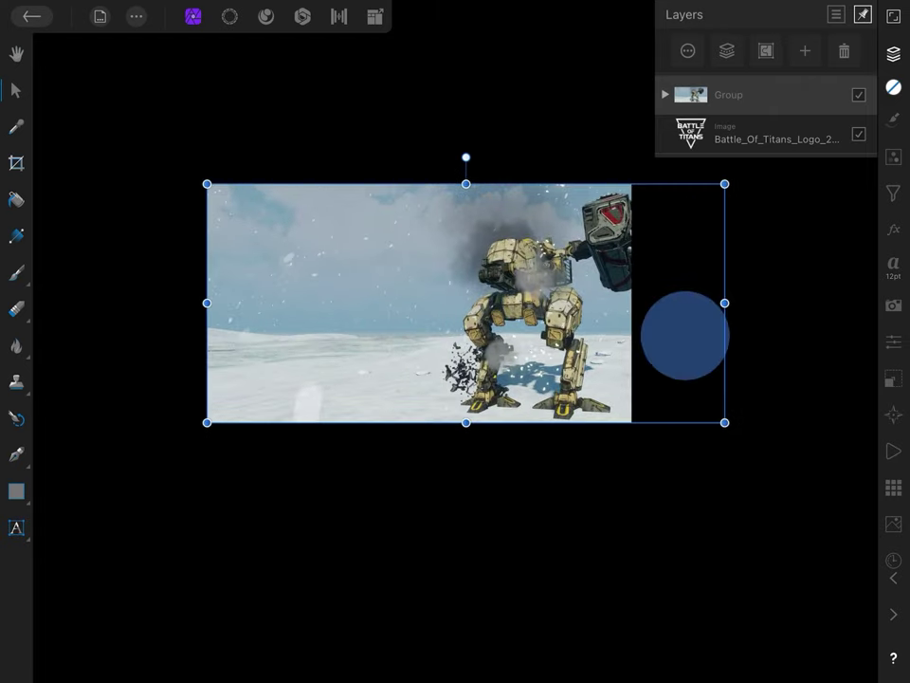
{"action": "left_click_drag", "start_coordinate": [684, 336], "coordinate": [637, 331]}
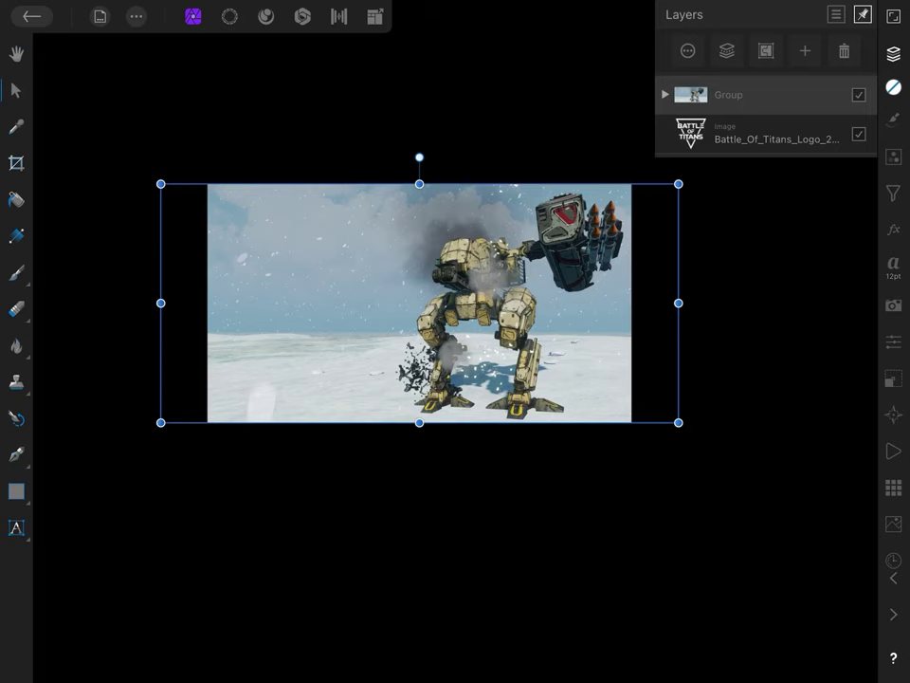
{"action": "left_click_drag", "start_coordinate": [697, 135], "coordinate": [697, 71]}
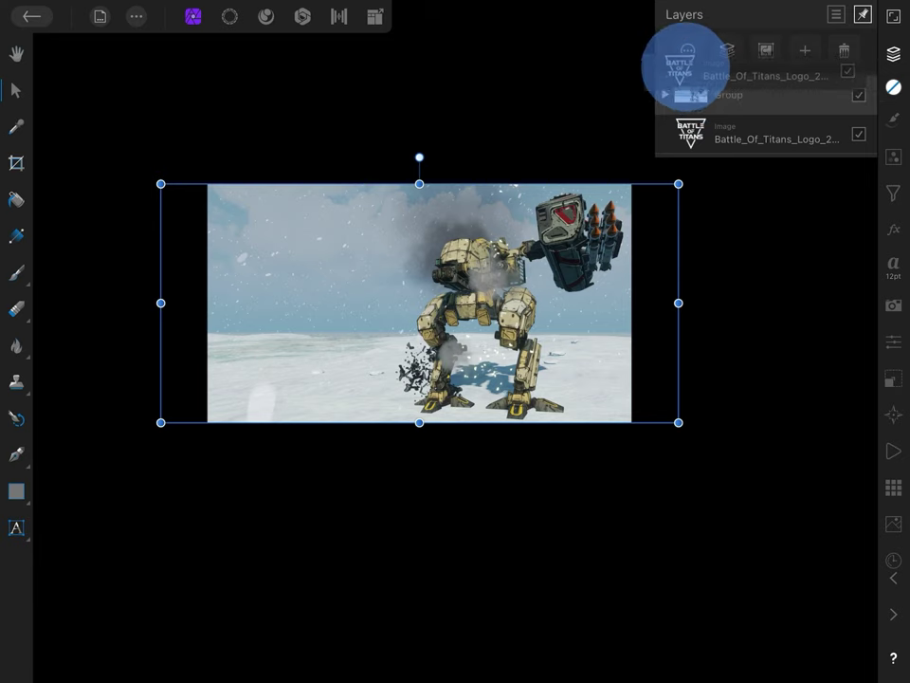
{"action": "left_click_drag", "start_coordinate": [697, 71], "coordinate": [756, 86]}
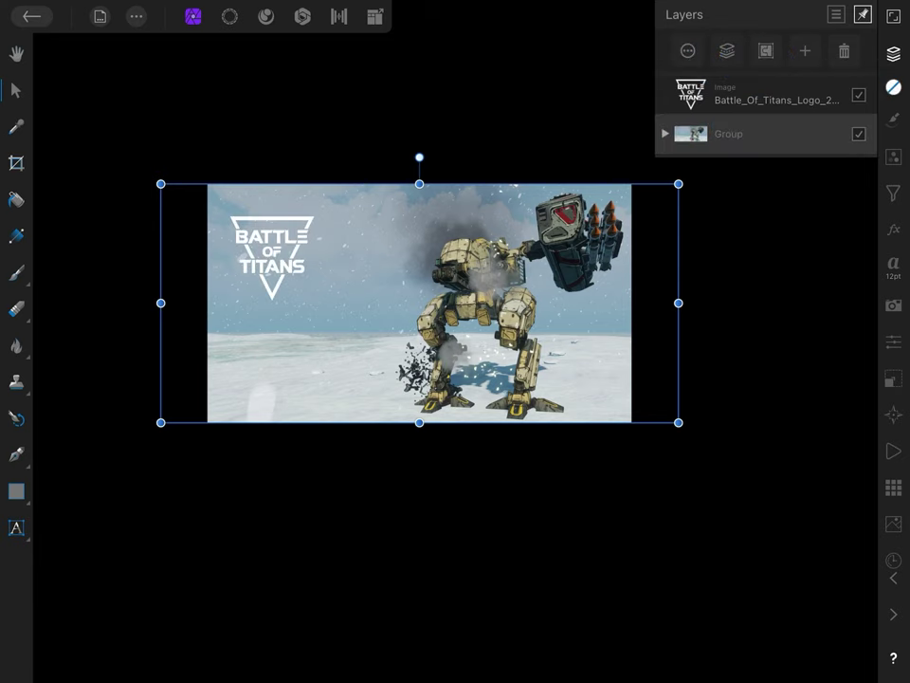
Ungroup the pasted scene, select the snowy IMG_1010png layer, and hide the mech layer
{"action": "left_click", "coordinate": [137, 16]}
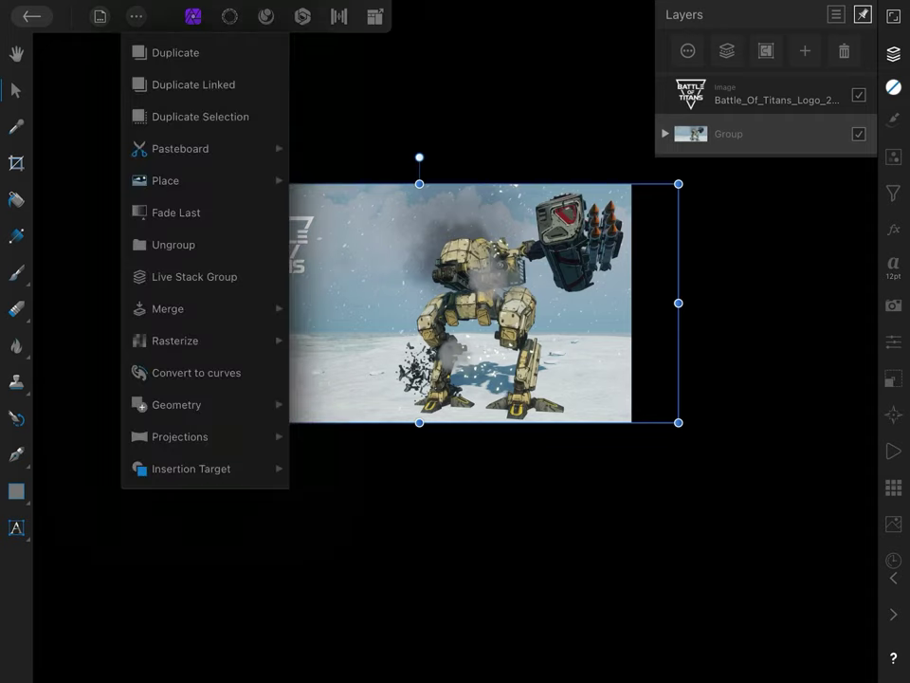
{"action": "left_click", "coordinate": [176, 244]}
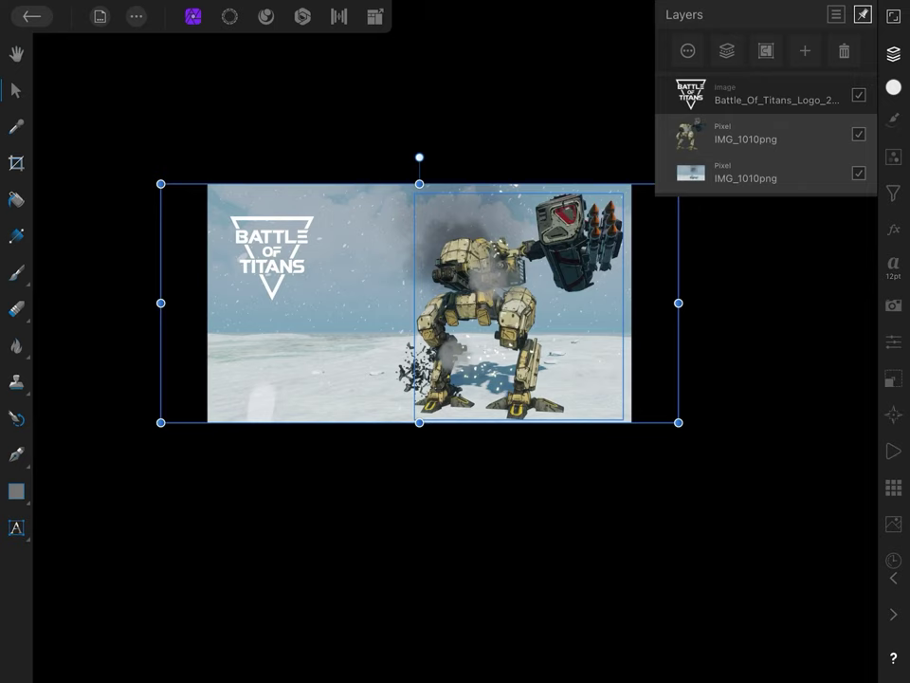
{"action": "left_click", "coordinate": [749, 173]}
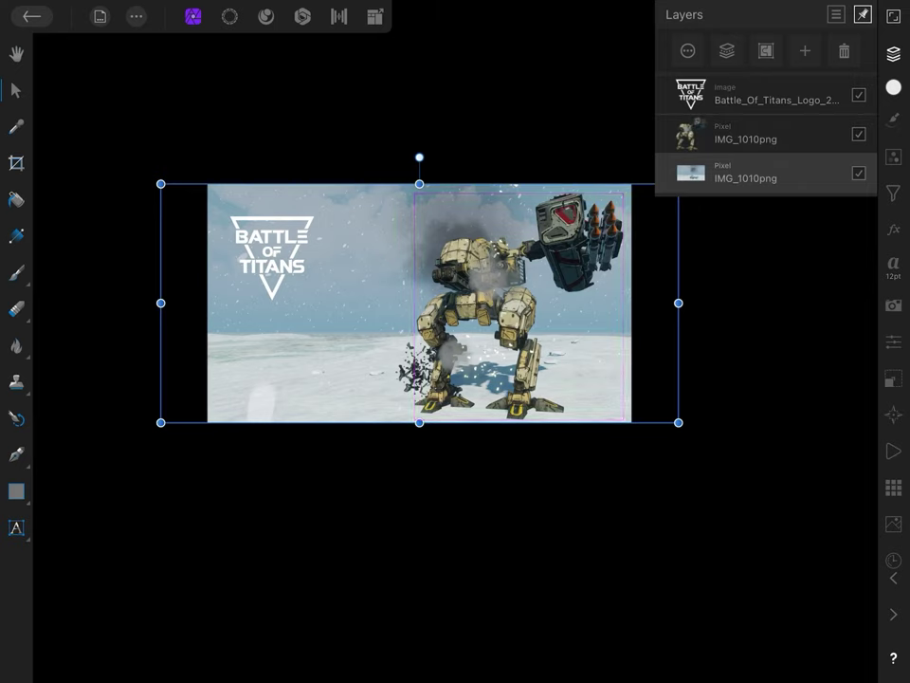
{"action": "left_click", "coordinate": [858, 133]}
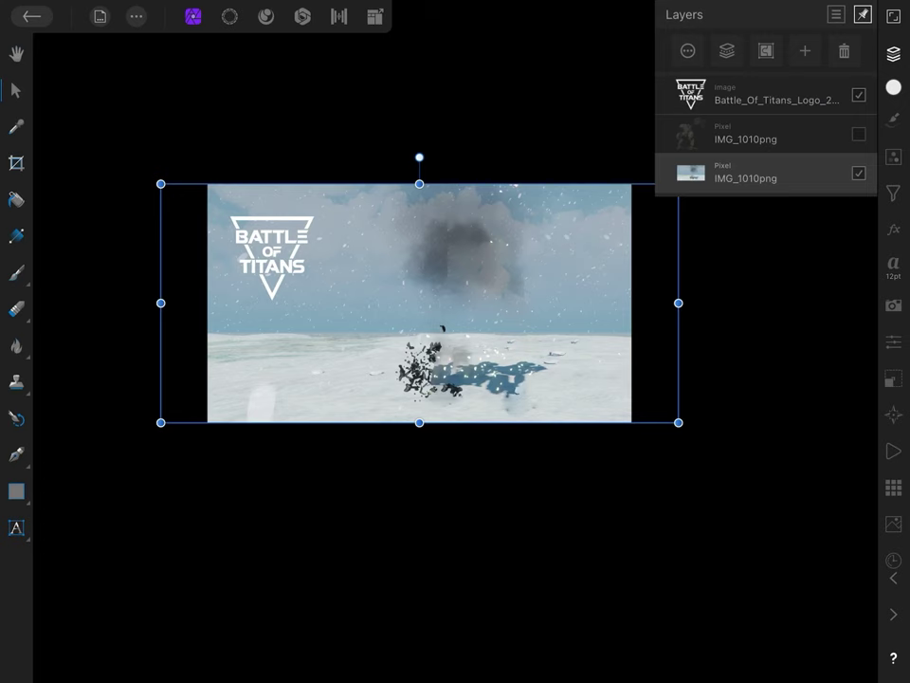
{"action": "left_click", "coordinate": [892, 193]}
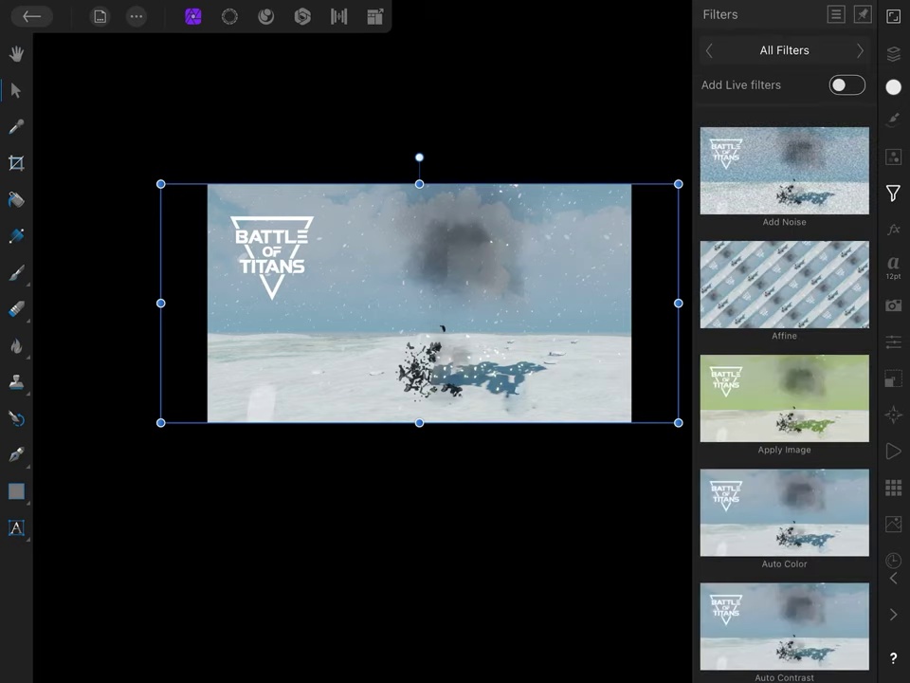
Add a Gaussian Blur live filter to the snowy background layer
{"action": "left_click", "coordinate": [847, 84]}
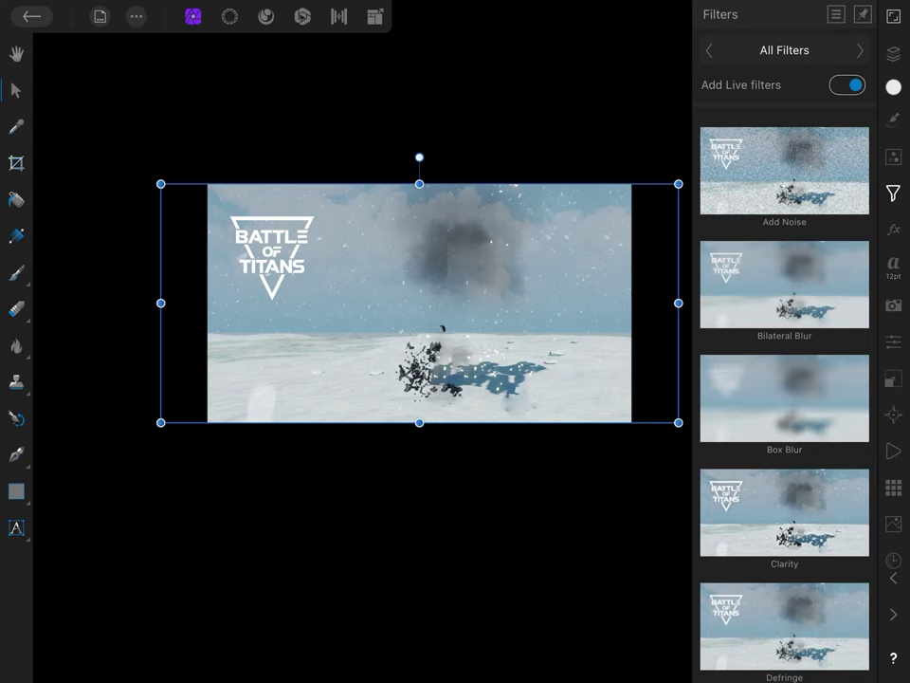
{"action": "left_click", "coordinate": [860, 50]}
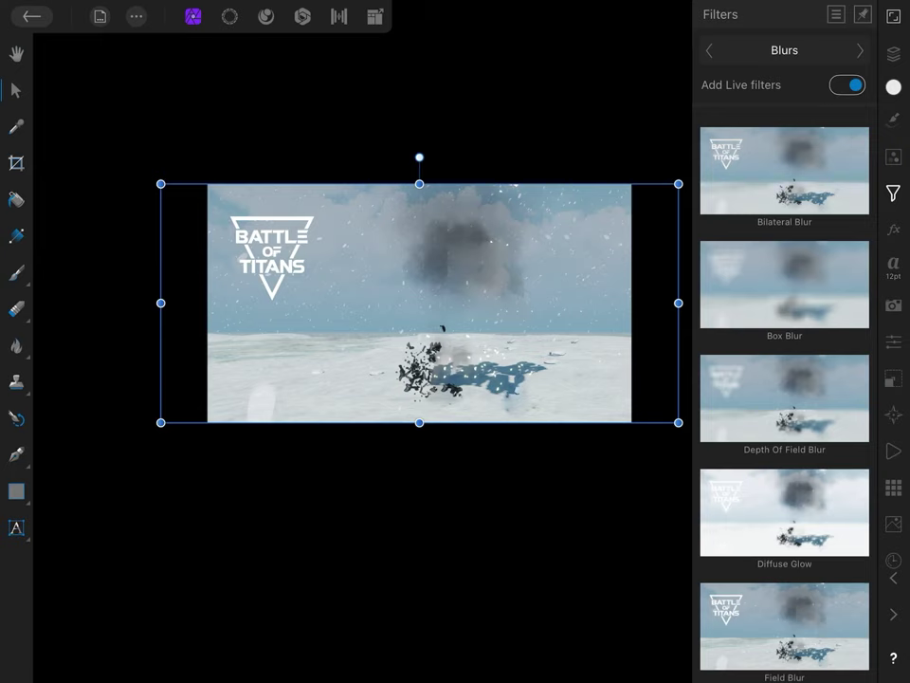
{"action": "left_click_drag", "start_coordinate": [802, 508], "coordinate": [816, 295]}
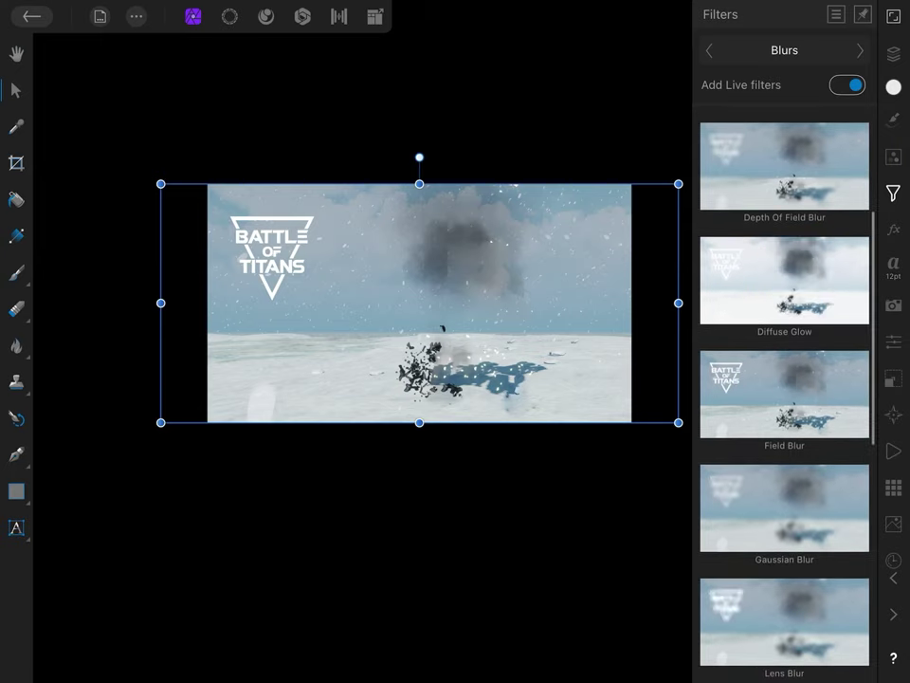
{"action": "left_click", "coordinate": [784, 507]}
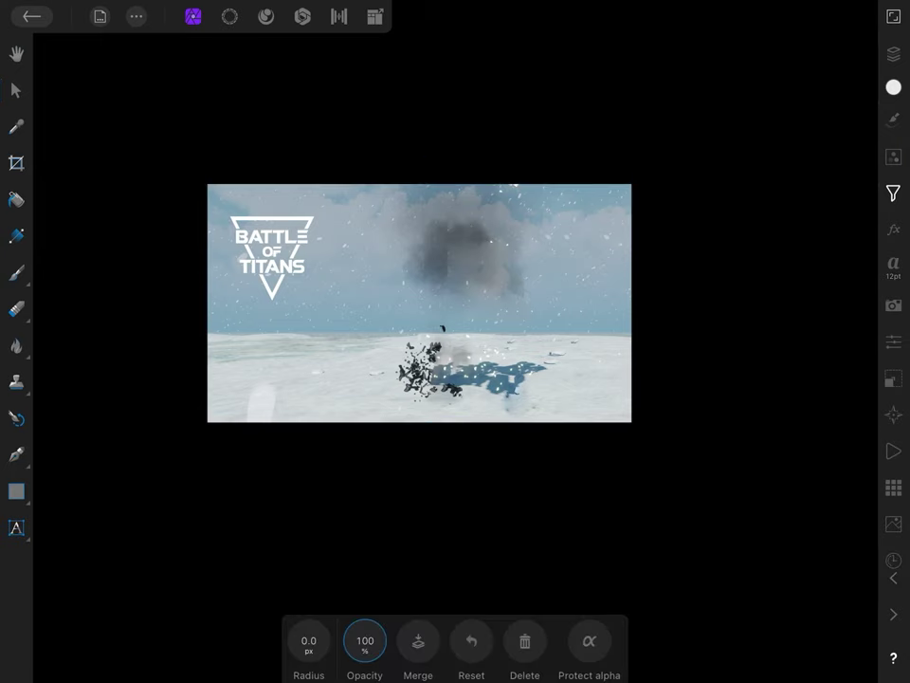
{"action": "left_click", "coordinate": [893, 54]}
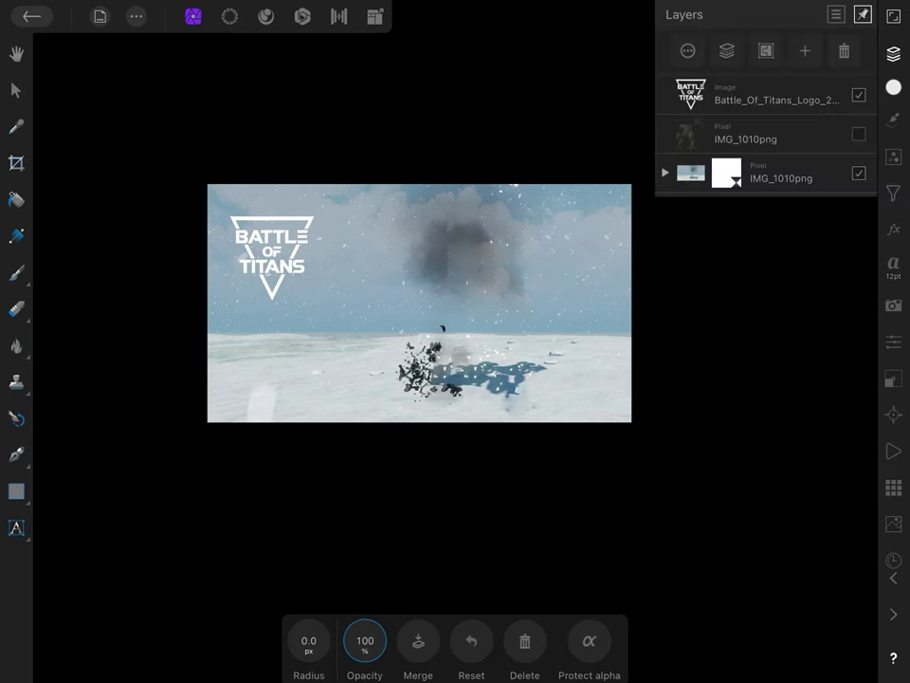
{"action": "left_click", "coordinate": [665, 172]}
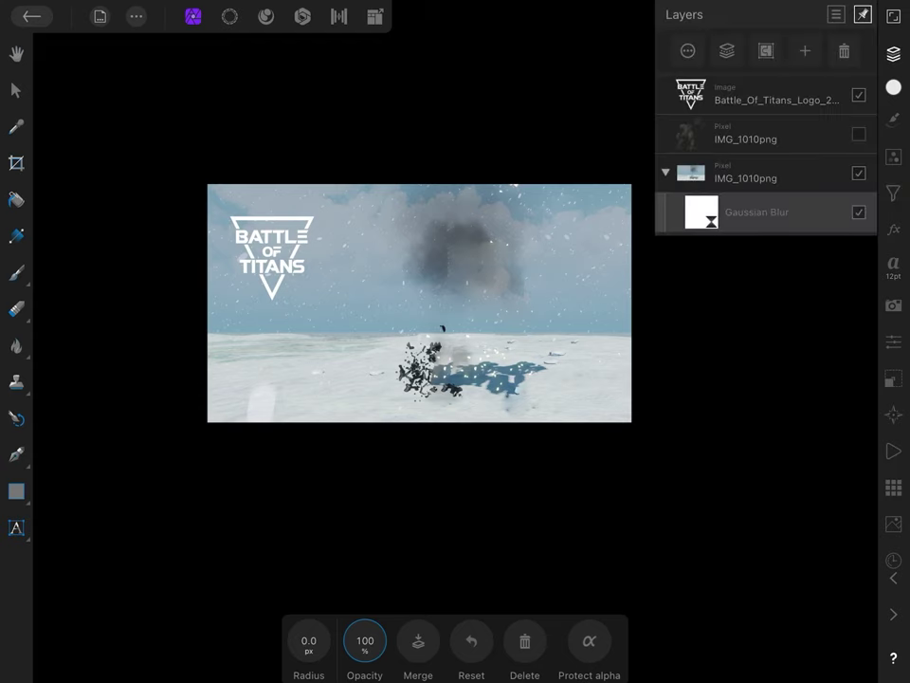
{"action": "scroll", "coordinate": [434, 321], "scroll_direction": "up", "scroll_amount": 3}
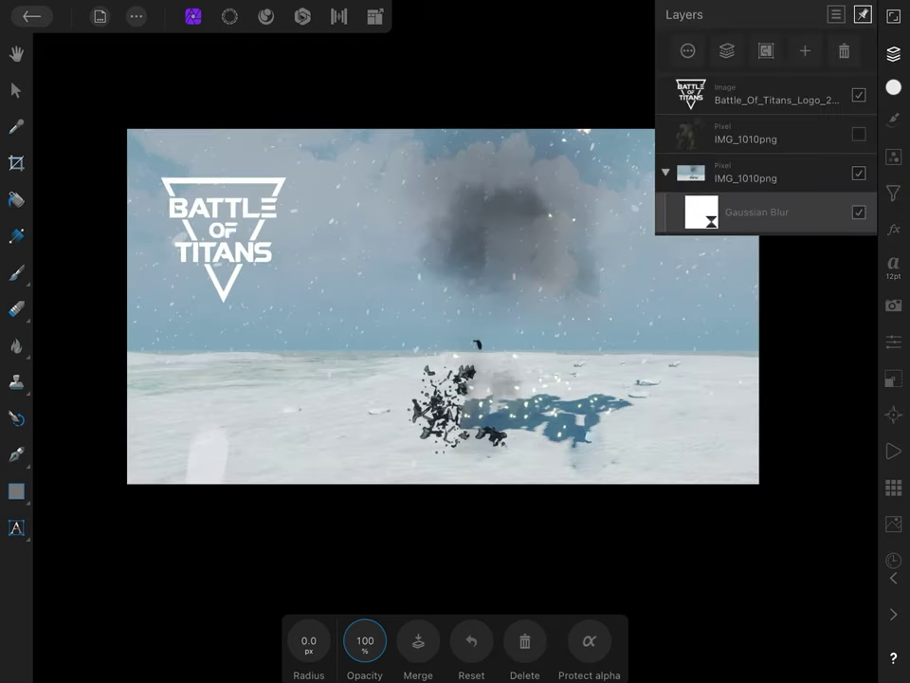
Set the blur radius to 100 px and stop it making the canvas edges transparent
{"action": "left_click", "coordinate": [309, 640]}
{"action": "left_click", "coordinate": [250, 504]}
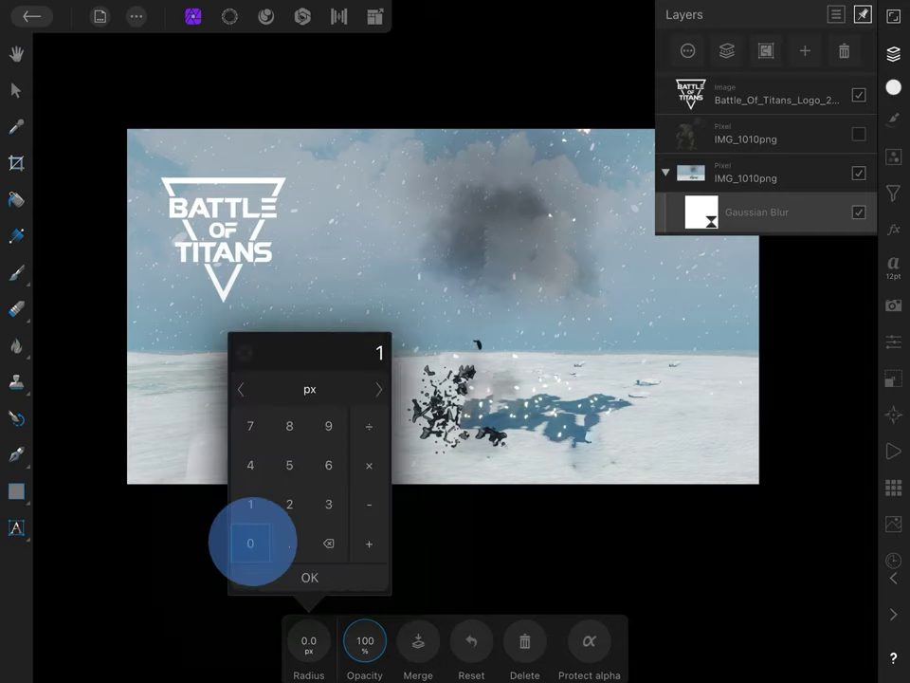
{"action": "left_click", "coordinate": [251, 542]}
{"action": "left_click", "coordinate": [251, 543]}
{"action": "left_click", "coordinate": [309, 576]}
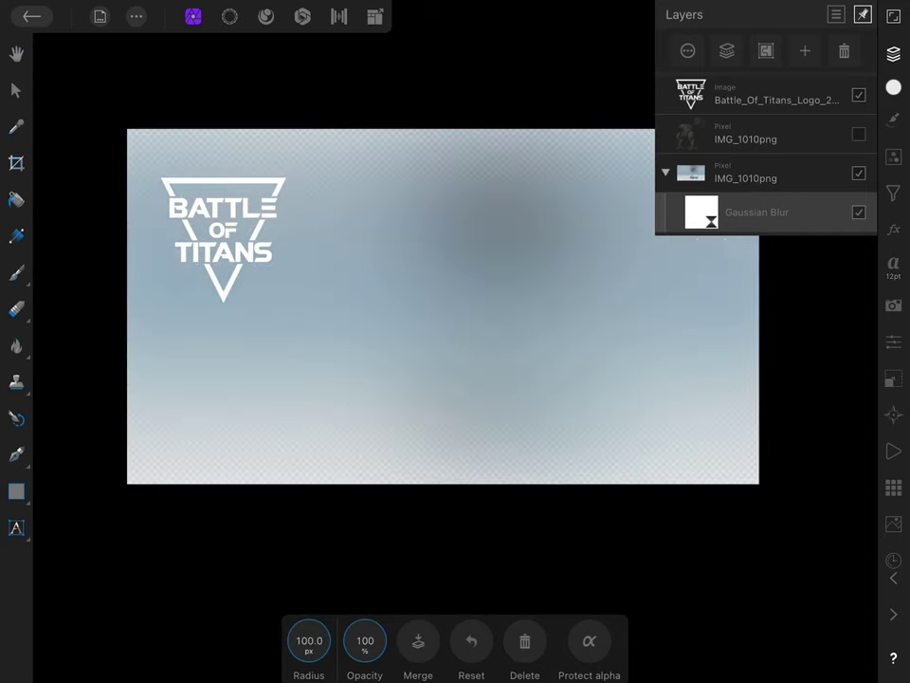
{"action": "scroll", "coordinate": [339, 234], "scroll_direction": "up", "scroll_amount": 2}
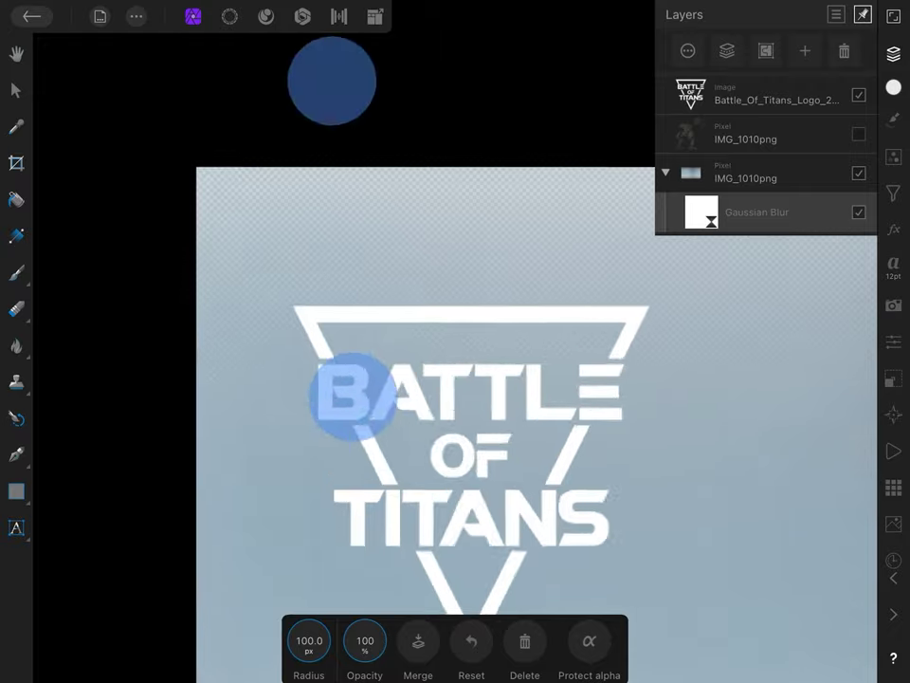
{"action": "scroll", "coordinate": [313, 379], "scroll_direction": "up", "scroll_amount": 3}
{"action": "scroll", "coordinate": [313, 379], "scroll_direction": "up", "scroll_amount": 3}
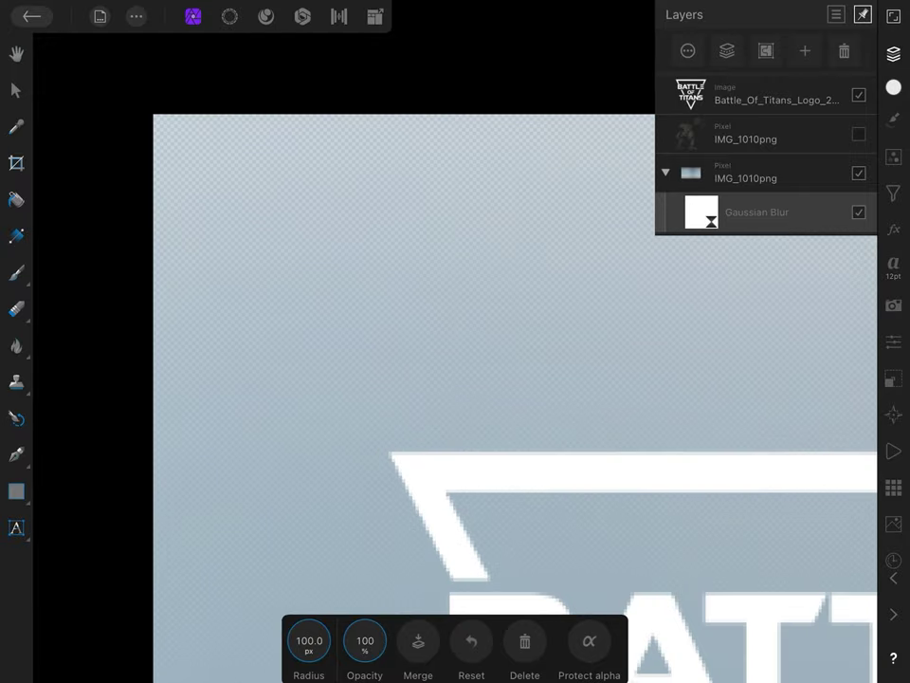
{"action": "left_click", "coordinate": [589, 640]}
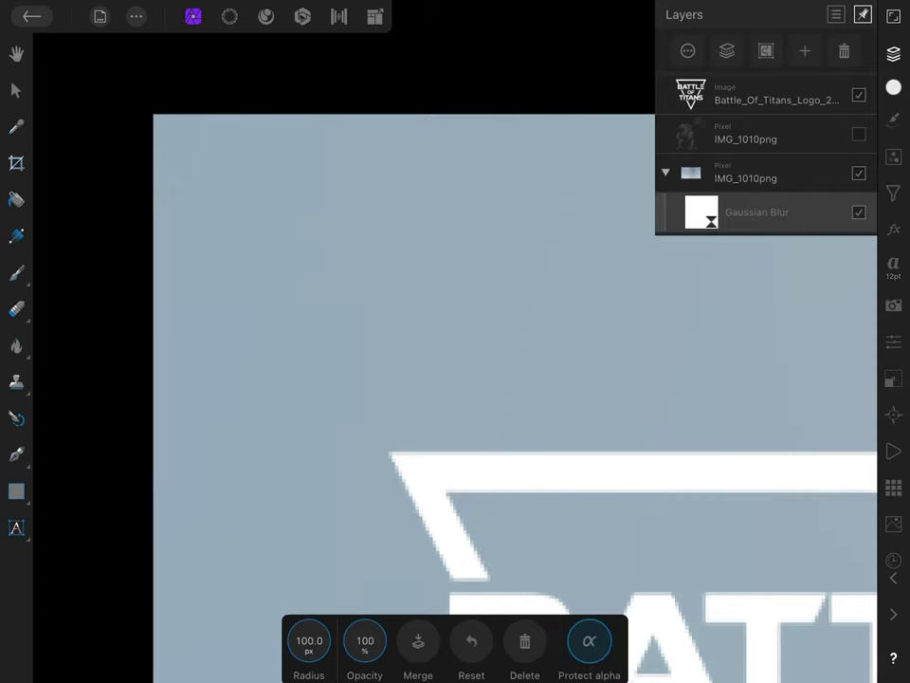
Reduce the blur radius to 1 px and make the cut-out mech visible again
{"action": "scroll", "coordinate": [566, 406], "scroll_direction": "down", "scroll_amount": 3}
{"action": "scroll", "coordinate": [566, 406], "scroll_direction": "down", "scroll_amount": 2}
{"action": "scroll", "coordinate": [566, 406], "scroll_direction": "down", "scroll_amount": 2}
{"action": "scroll", "coordinate": [566, 405], "scroll_direction": "down", "scroll_amount": 1}
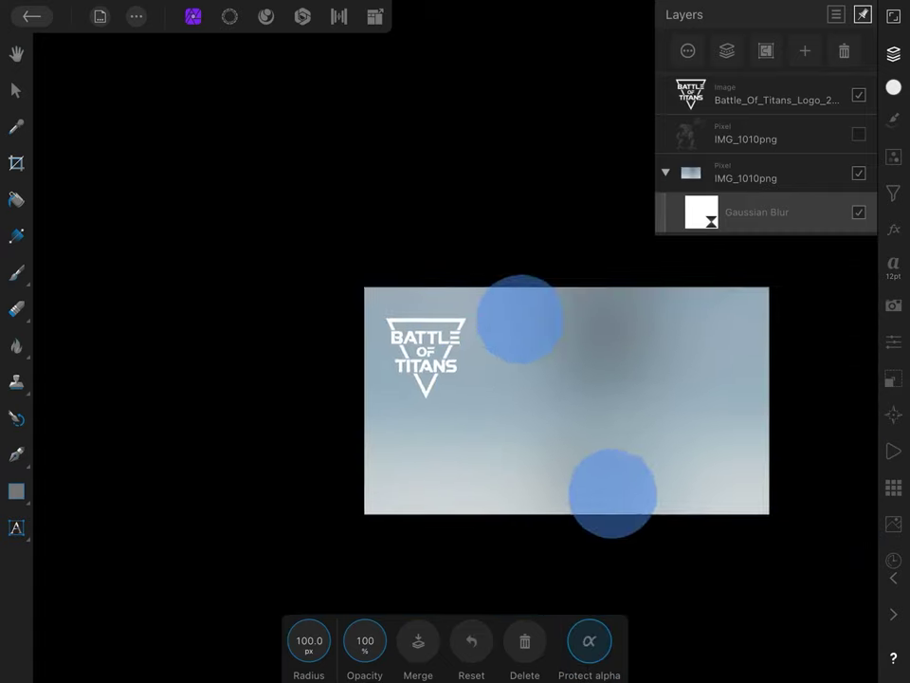
{"action": "scroll", "coordinate": [566, 406], "scroll_direction": "up", "scroll_amount": 2}
{"action": "scroll", "coordinate": [664, 410], "scroll_direction": "up", "scroll_amount": 2}
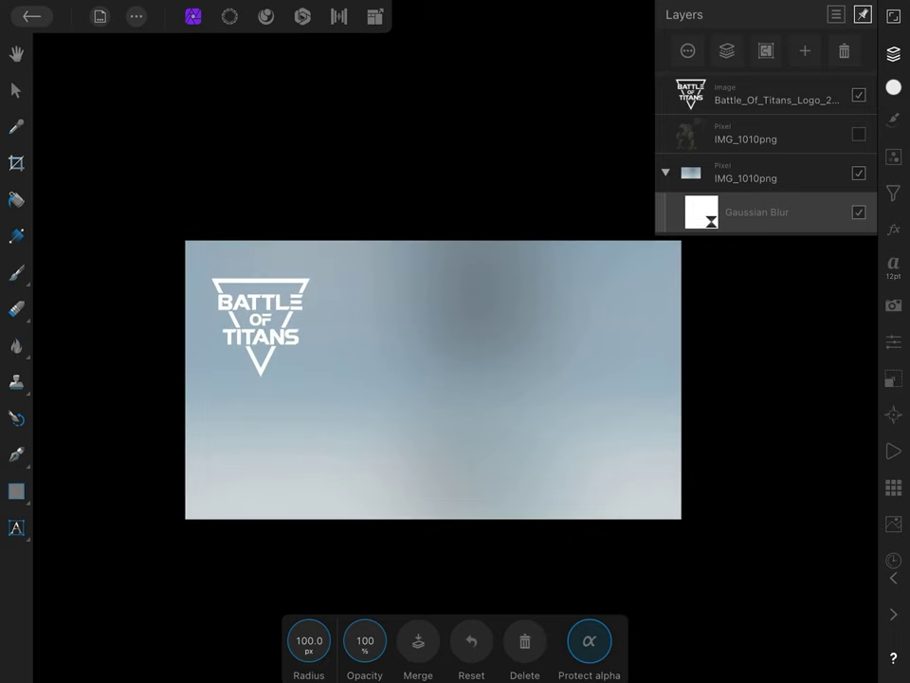
{"action": "left_click", "coordinate": [310, 641]}
{"action": "left_click", "coordinate": [250, 503]}
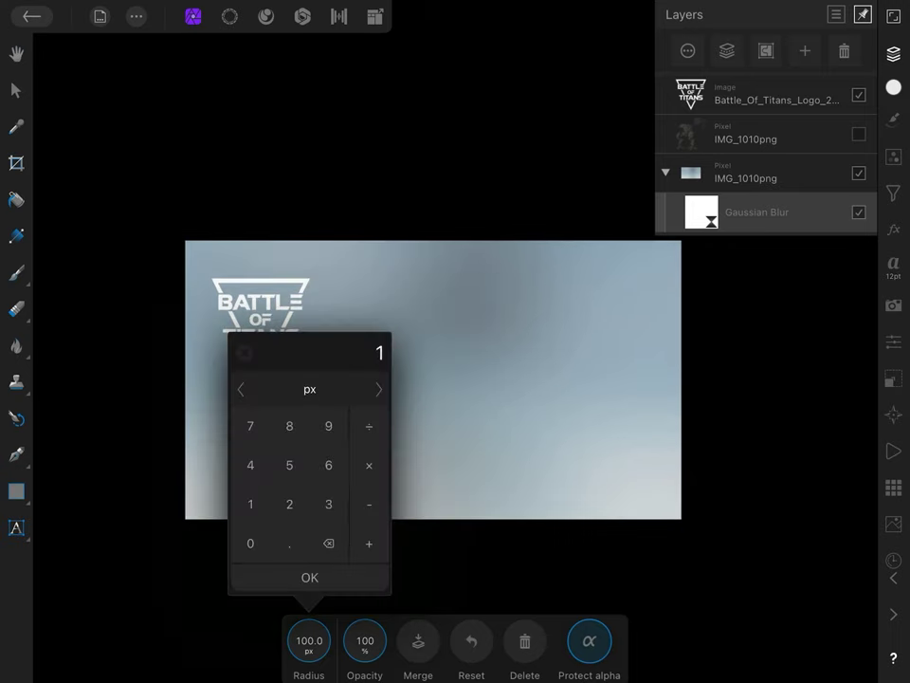
{"action": "left_click", "coordinate": [310, 577]}
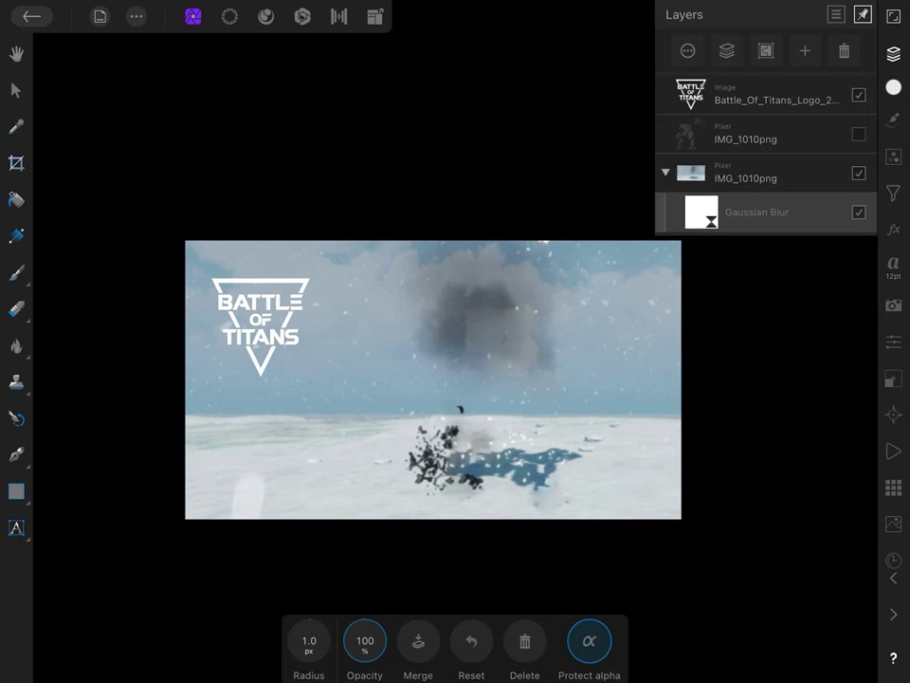
{"action": "left_click", "coordinate": [858, 134]}
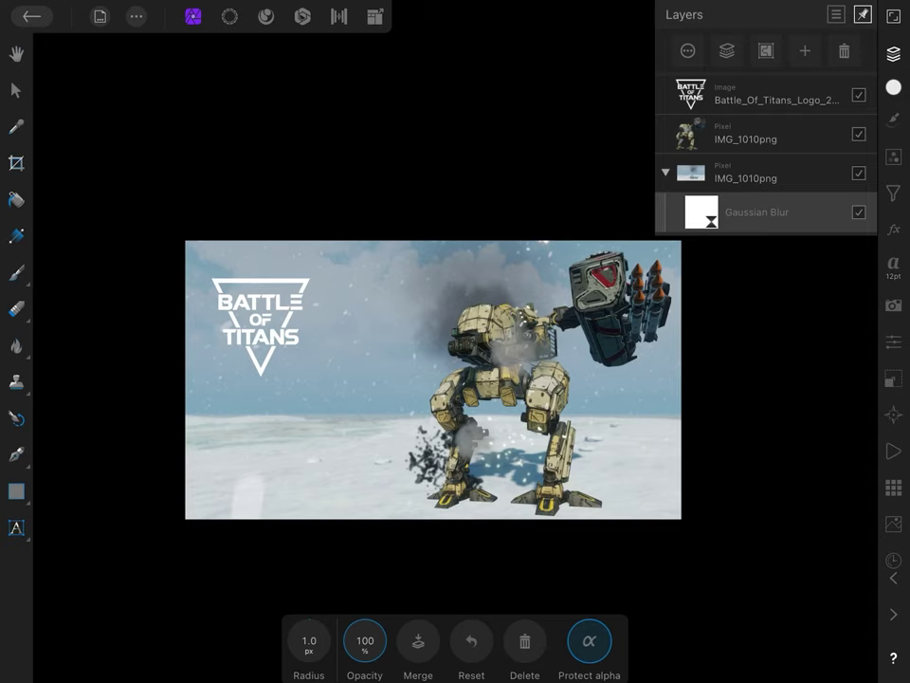
Move the Gaussian Blur layer, then toggle it off and on to compare the background
{"action": "left_click_drag", "start_coordinate": [702, 205], "coordinate": [732, 156]}
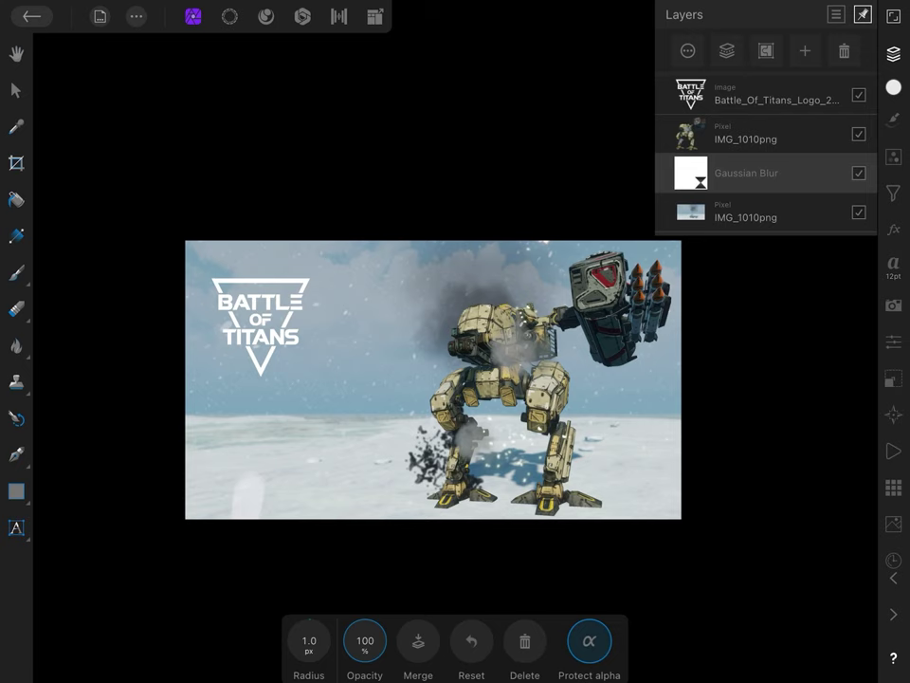
{"action": "left_click", "coordinate": [858, 173]}
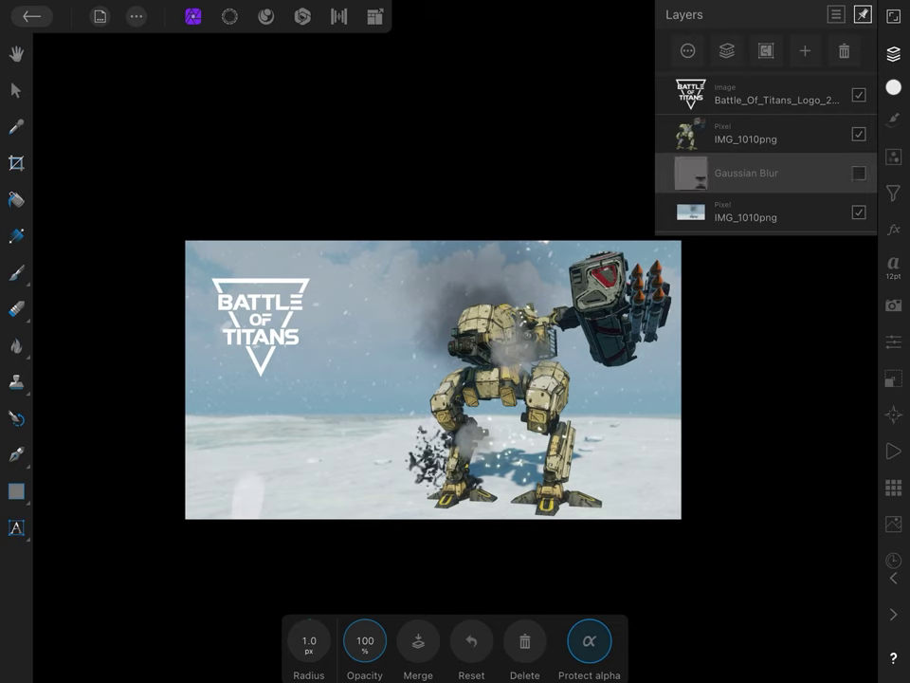
{"action": "left_click", "coordinate": [858, 173]}
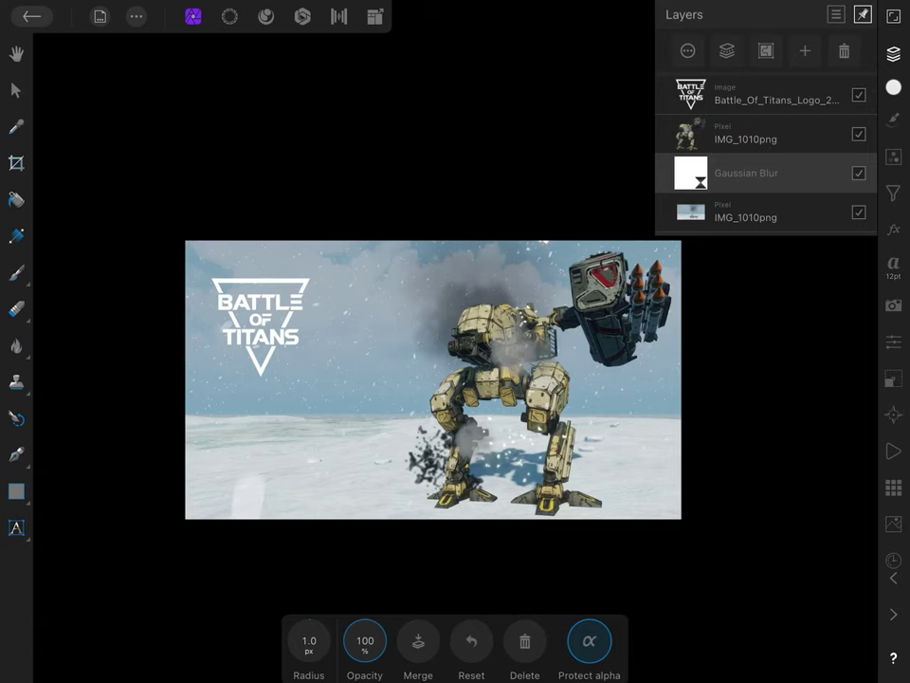
{"action": "scroll", "coordinate": [512, 429], "scroll_direction": "up", "scroll_amount": 5}
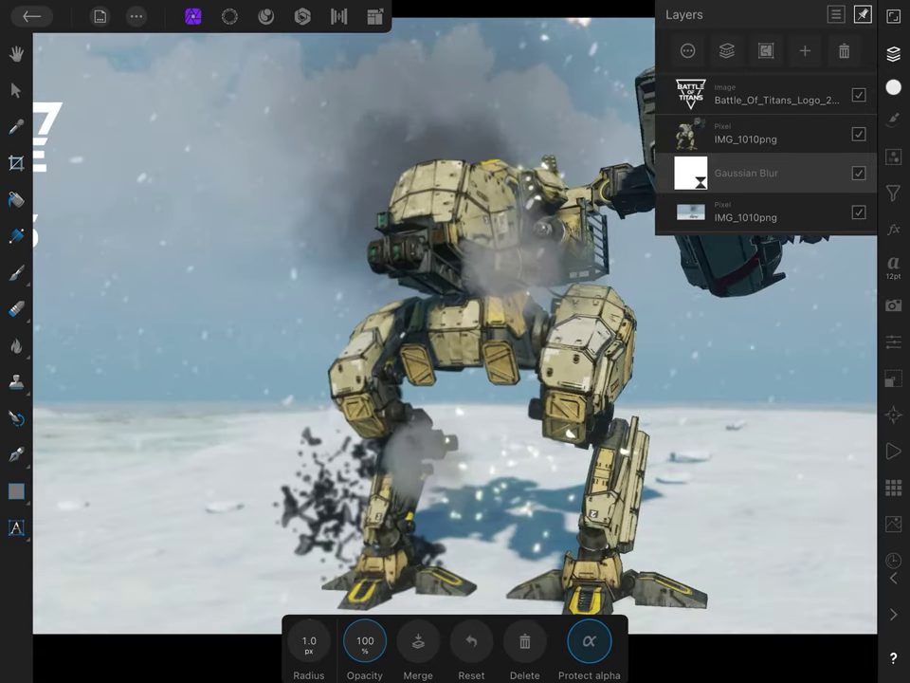
{"action": "scroll", "coordinate": [664, 398], "scroll_direction": "up", "scroll_amount": 3}
{"action": "scroll", "coordinate": [455, 341], "scroll_direction": "down", "scroll_amount": 3}
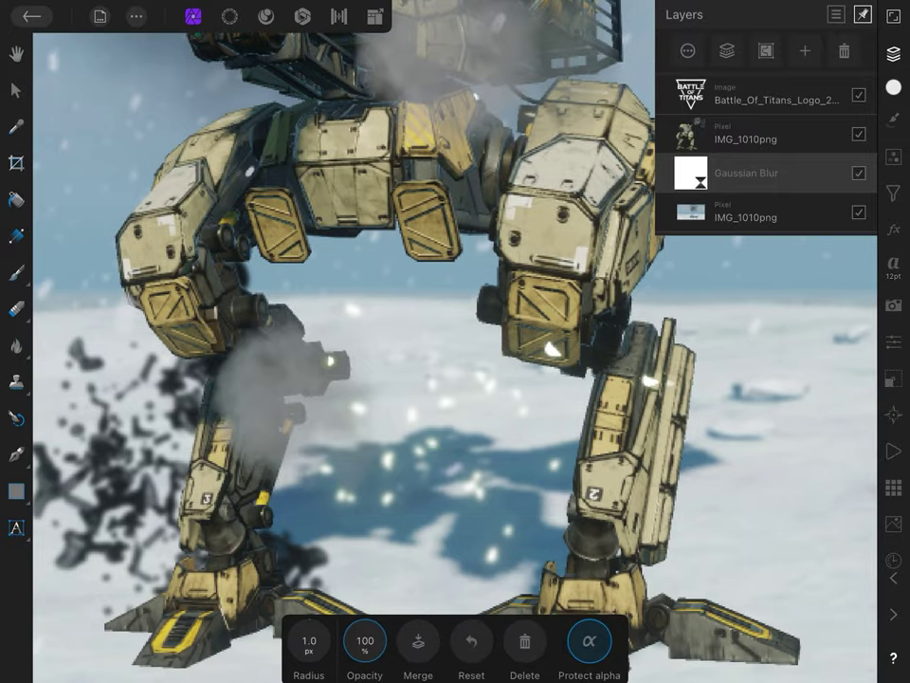
{"action": "scroll", "coordinate": [594, 386], "scroll_direction": "up", "scroll_amount": 3}
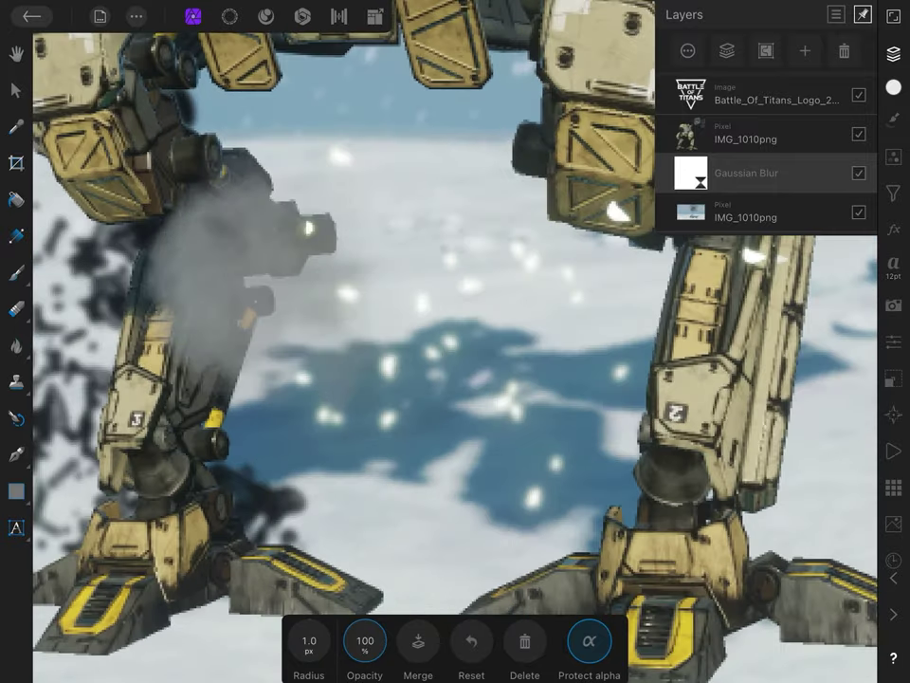
Zoom around to inspect the composite, then hide the Layers panel
{"action": "scroll", "coordinate": [645, 398], "scroll_direction": "down", "scroll_amount": 3}
{"action": "scroll", "coordinate": [645, 427], "scroll_direction": "down", "scroll_amount": 3}
{"action": "scroll", "coordinate": [655, 426], "scroll_direction": "down", "scroll_amount": 3}
{"action": "scroll", "coordinate": [664, 431], "scroll_direction": "down", "scroll_amount": 2}
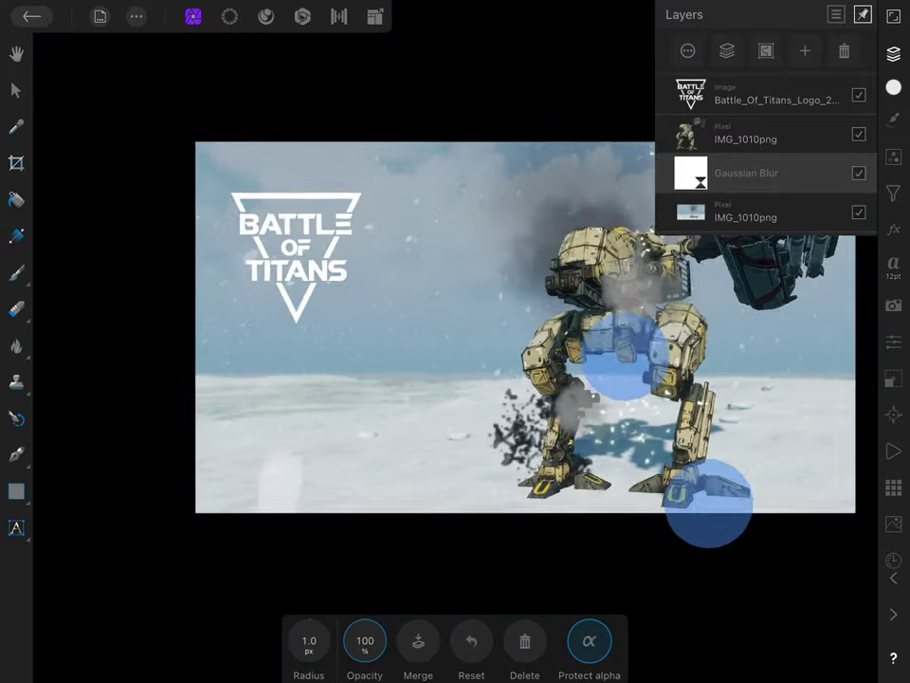
{"action": "scroll", "coordinate": [649, 435], "scroll_direction": "down", "scroll_amount": 2}
{"action": "scroll", "coordinate": [633, 416], "scroll_direction": "up", "scroll_amount": 1}
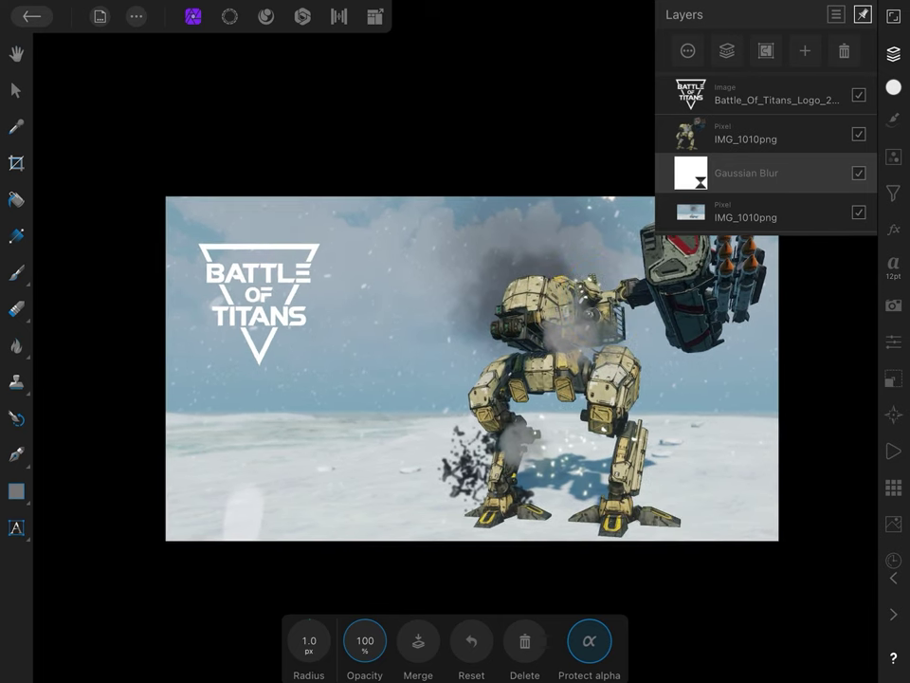
{"action": "left_click", "coordinate": [893, 54]}
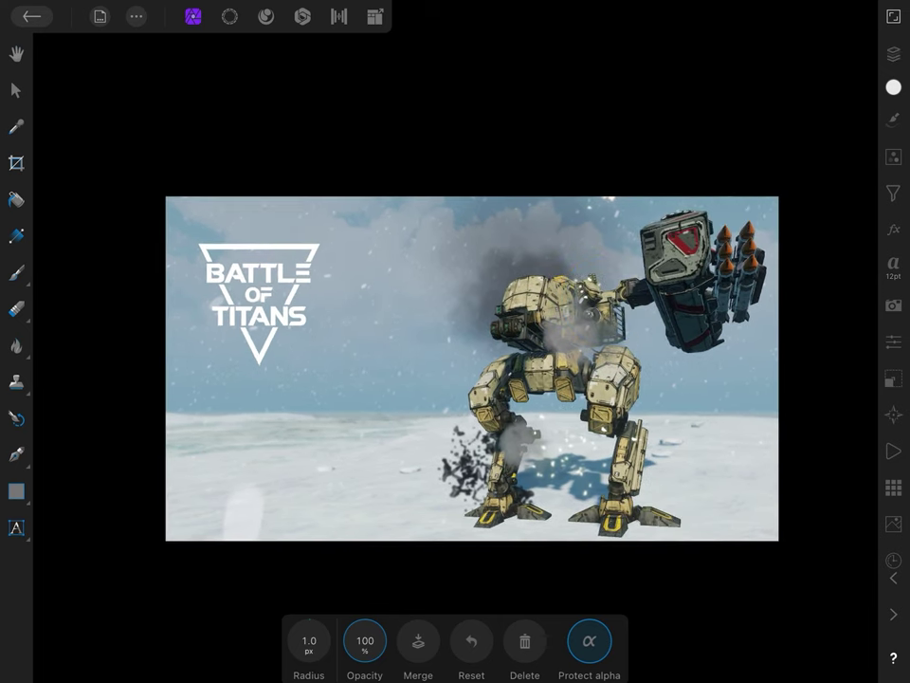
Export the 1280×720 thumbnail as a PNG and save it to the photo library
{"action": "left_click", "coordinate": [136, 16]}
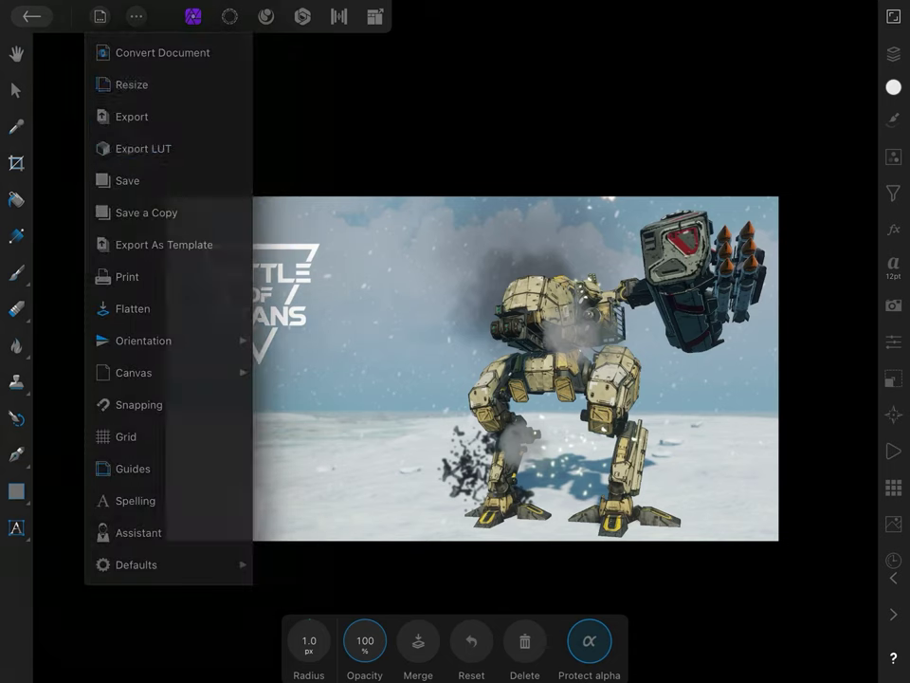
{"action": "left_click", "coordinate": [132, 117]}
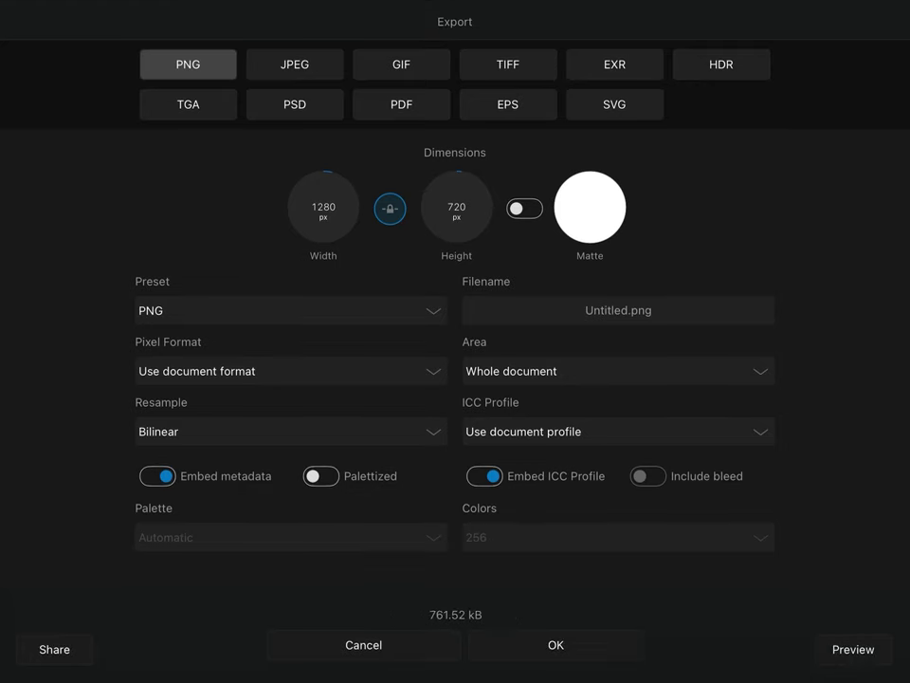
{"action": "left_click", "coordinate": [50, 650]}
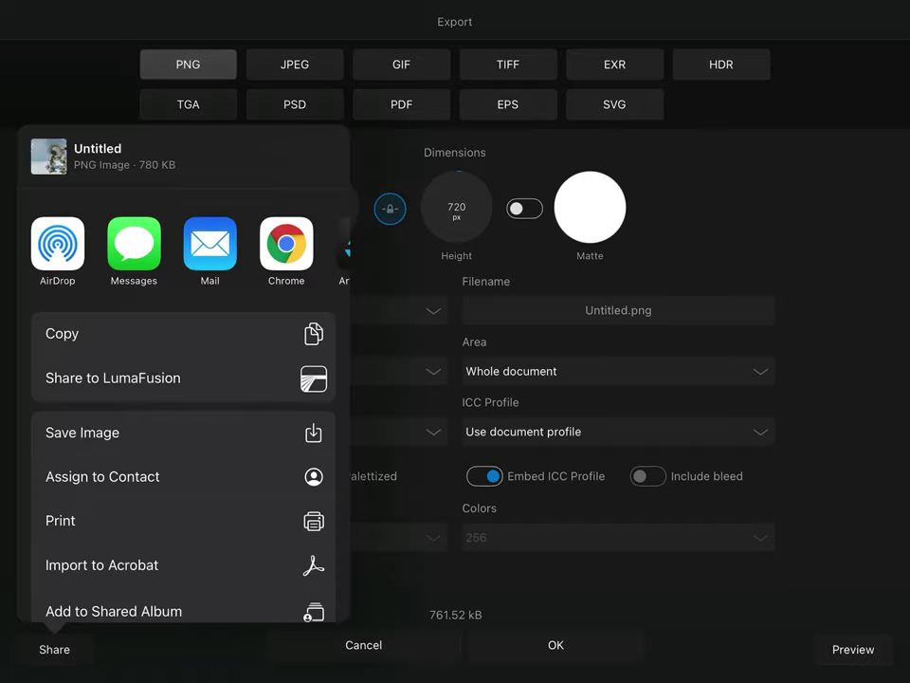
{"action": "key", "text": "Escape"}
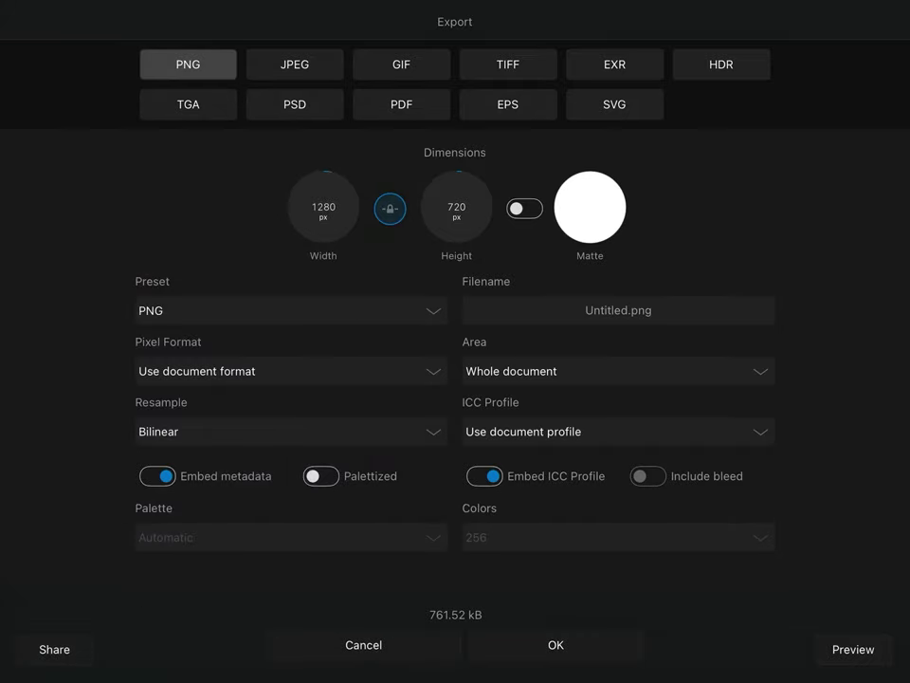
{"action": "key", "text": "Escape"}
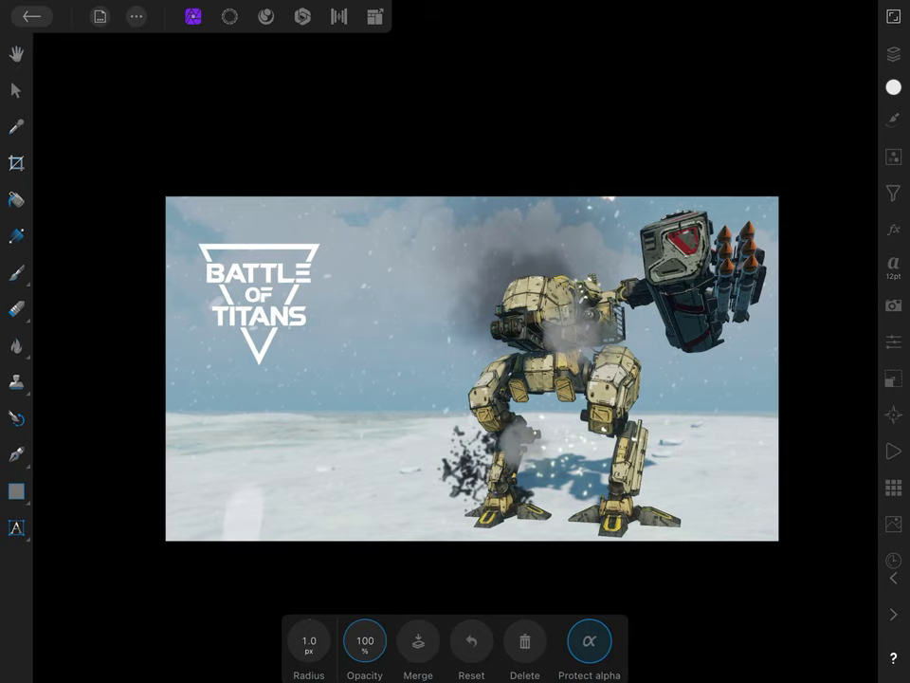
Save the project as Untitled_5.afphoto from the gallery and go to the home screen
{"action": "left_click", "coordinate": [31, 15]}
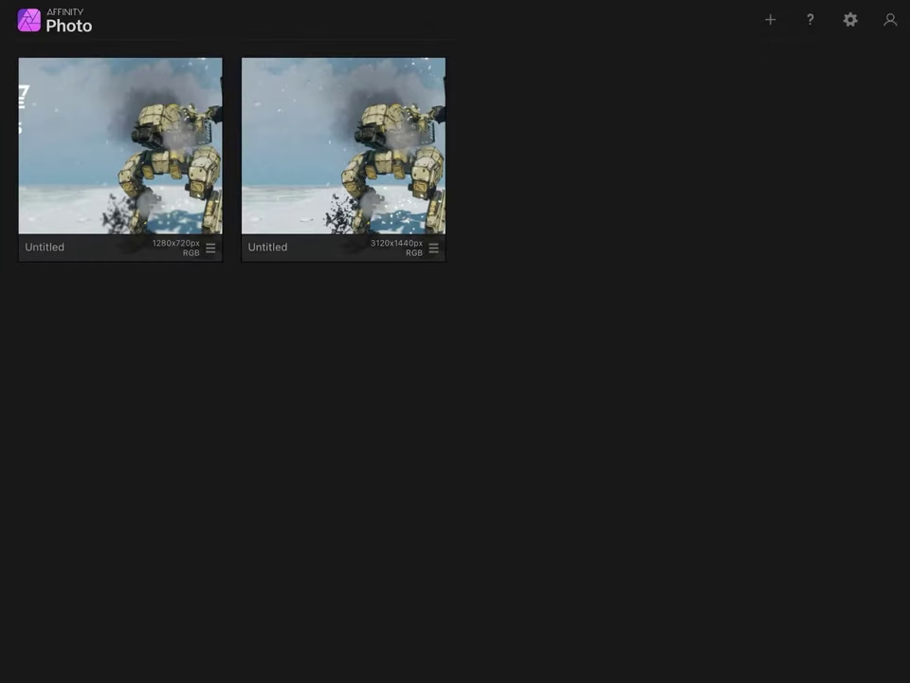
{"action": "left_click", "coordinate": [210, 248]}
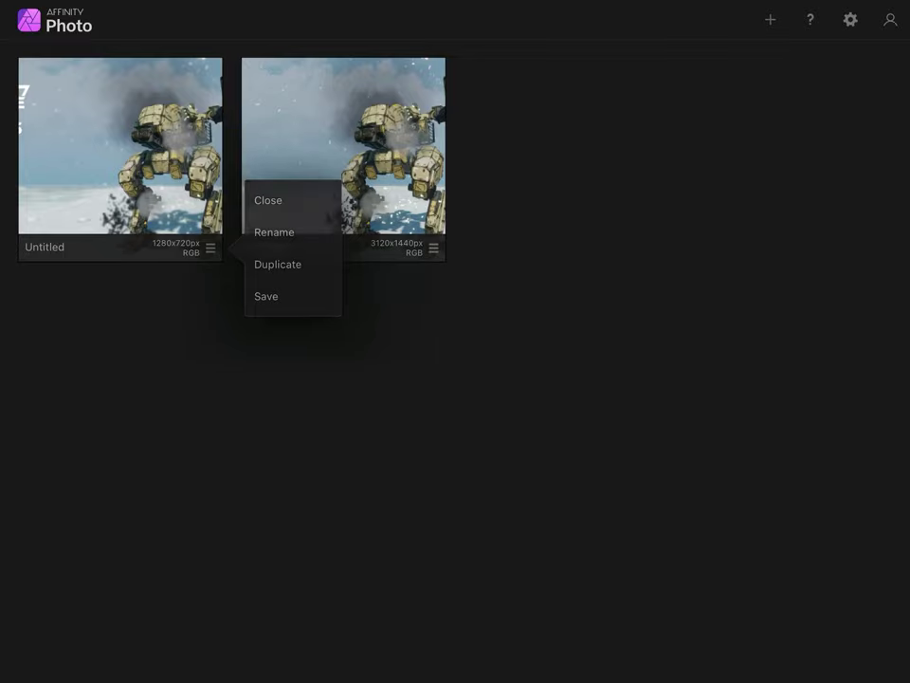
{"action": "left_click", "coordinate": [266, 296]}
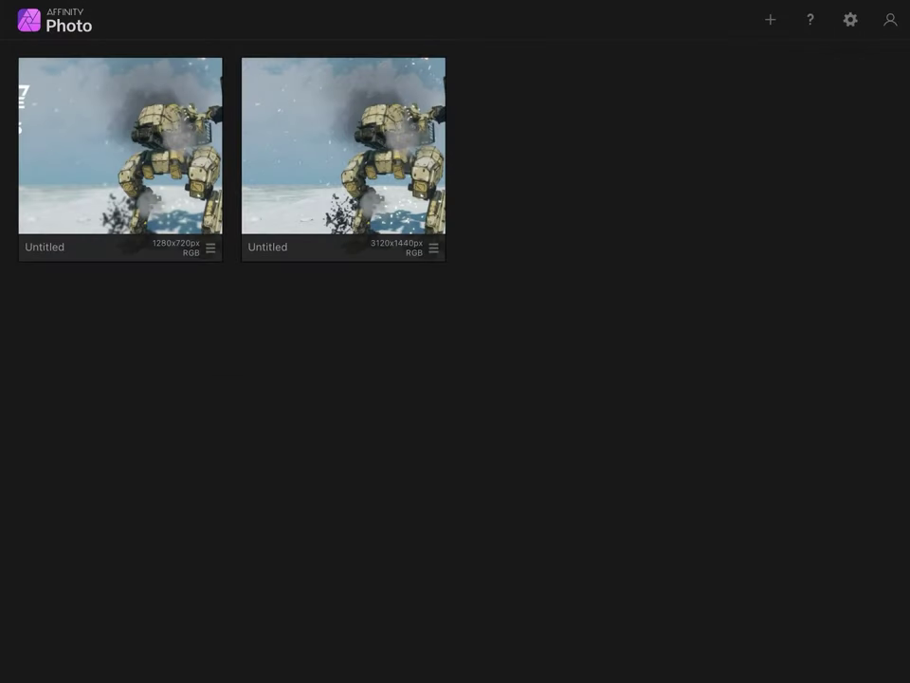
{"action": "key", "text": "super+h"}
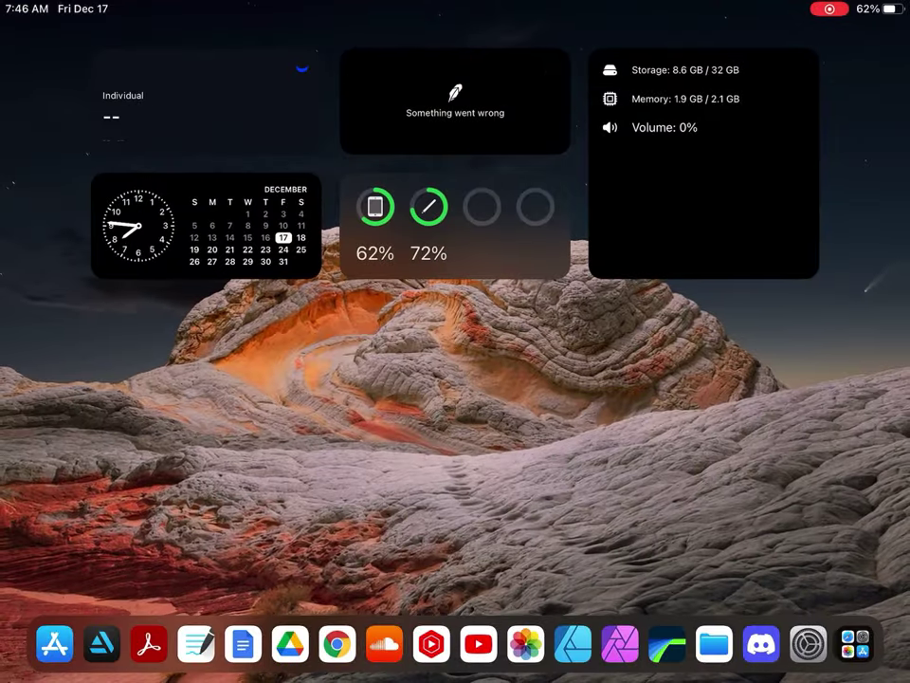
Open Photos from the dock and view the newest Battle of Titans thumbnail full-screen
{"action": "left_click", "coordinate": [524, 644]}
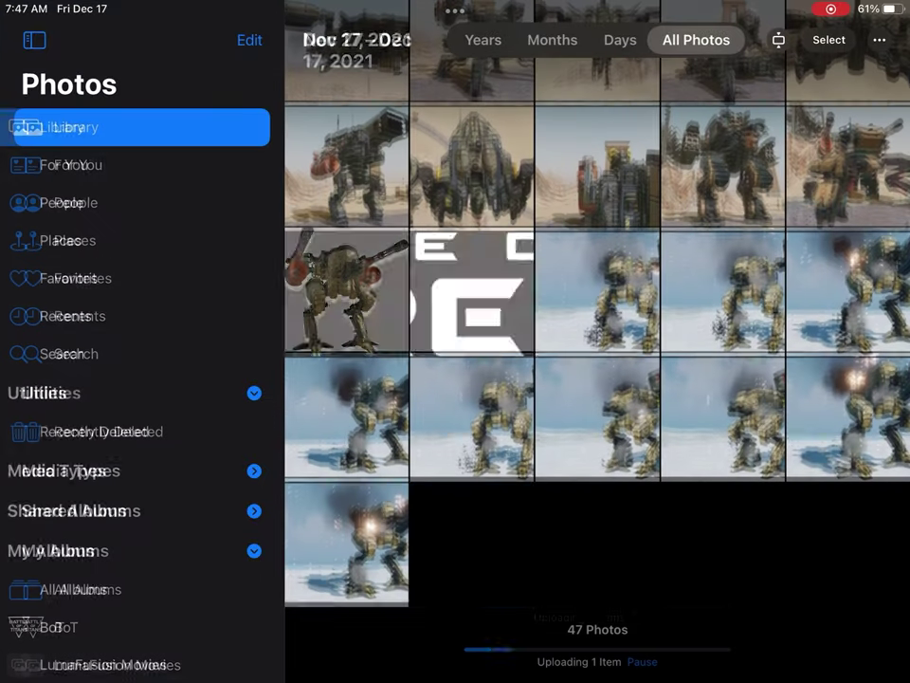
{"action": "left_click", "coordinate": [472, 540]}
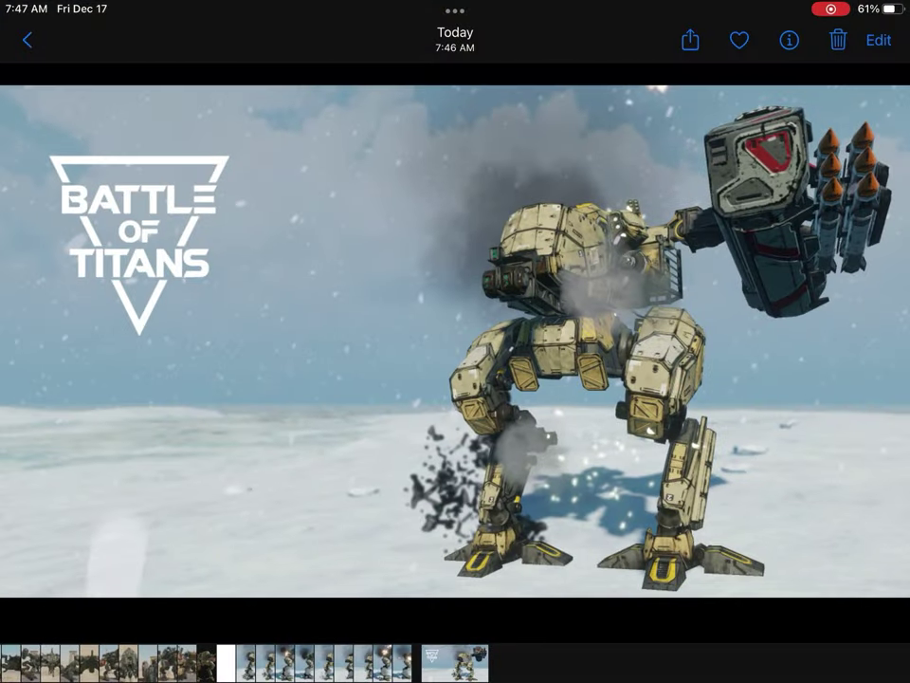
{"action": "left_click", "coordinate": [456, 341]}
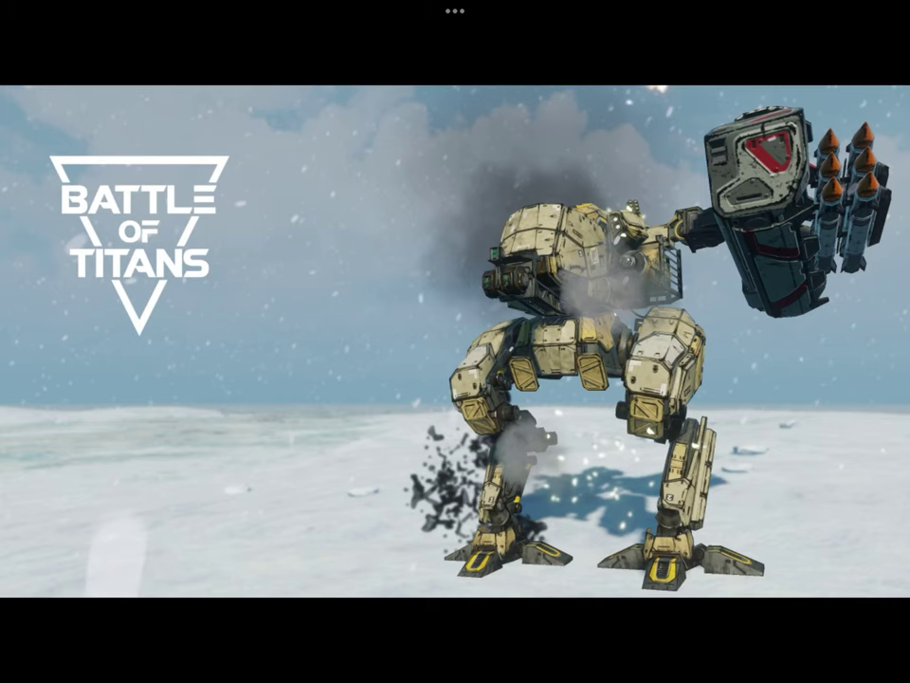